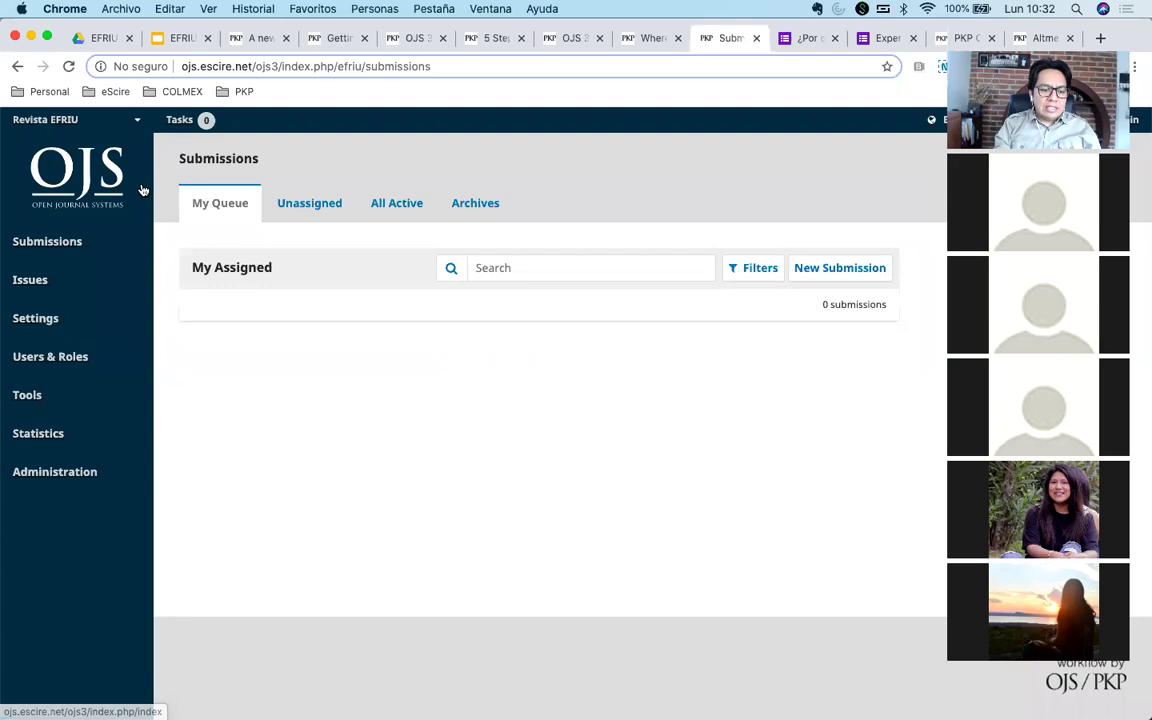
Open the journal's Website settings and start editing the Page Footer, showing its Español version as well.
mouse_move(40, 318)
left_click(206, 354)
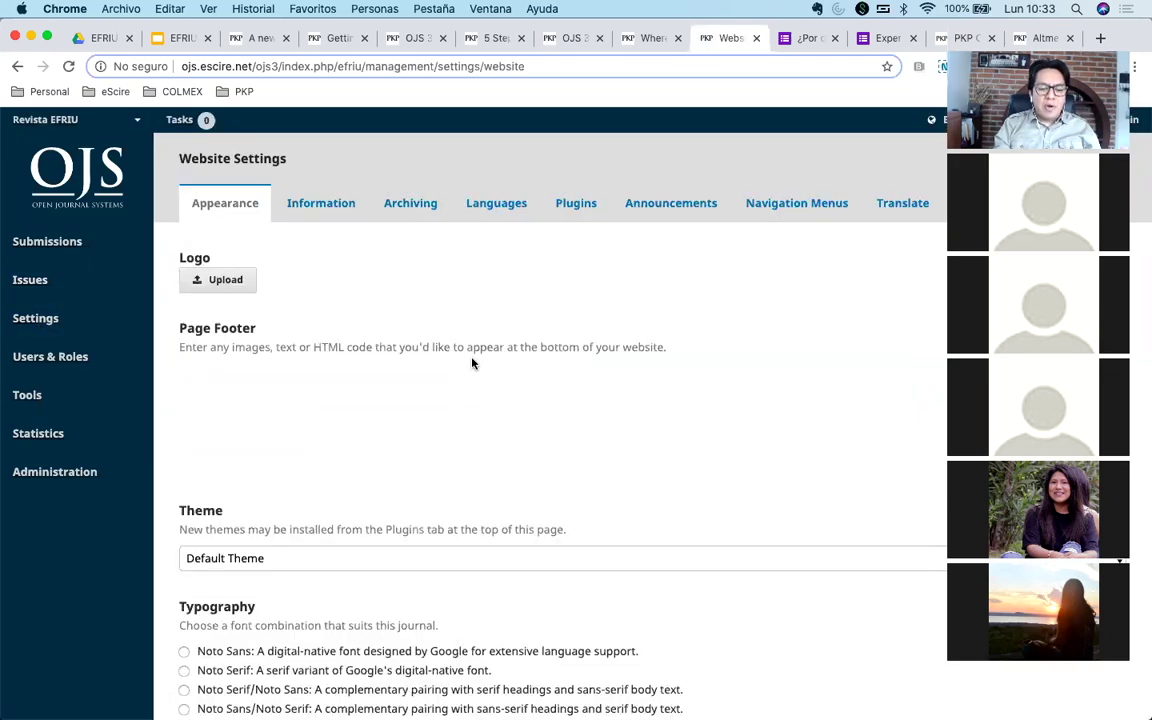
scroll(467, 400, "down", 1)
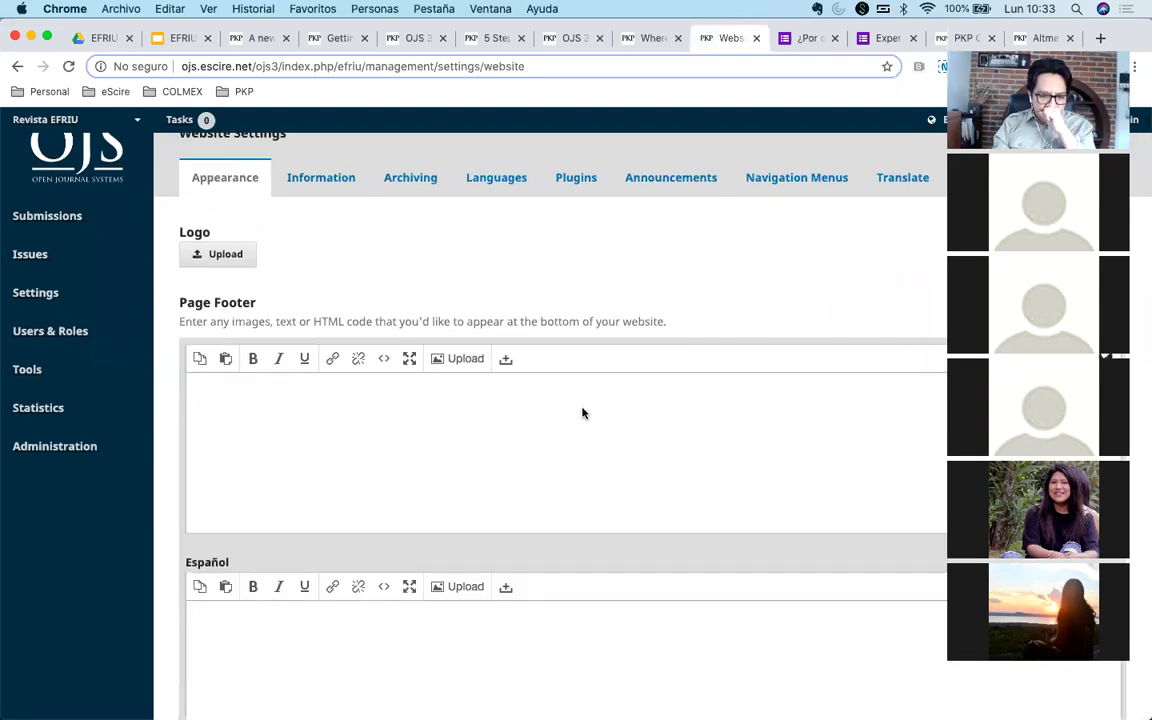
left_click(468, 393)
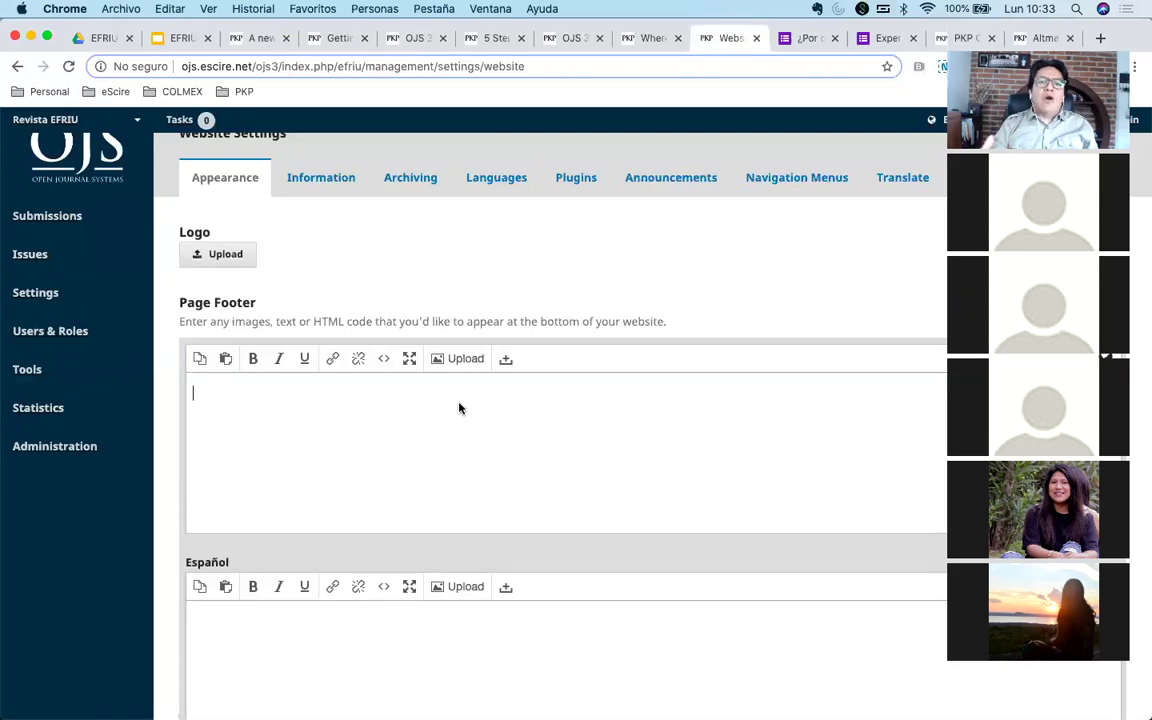
left_click(641, 241)
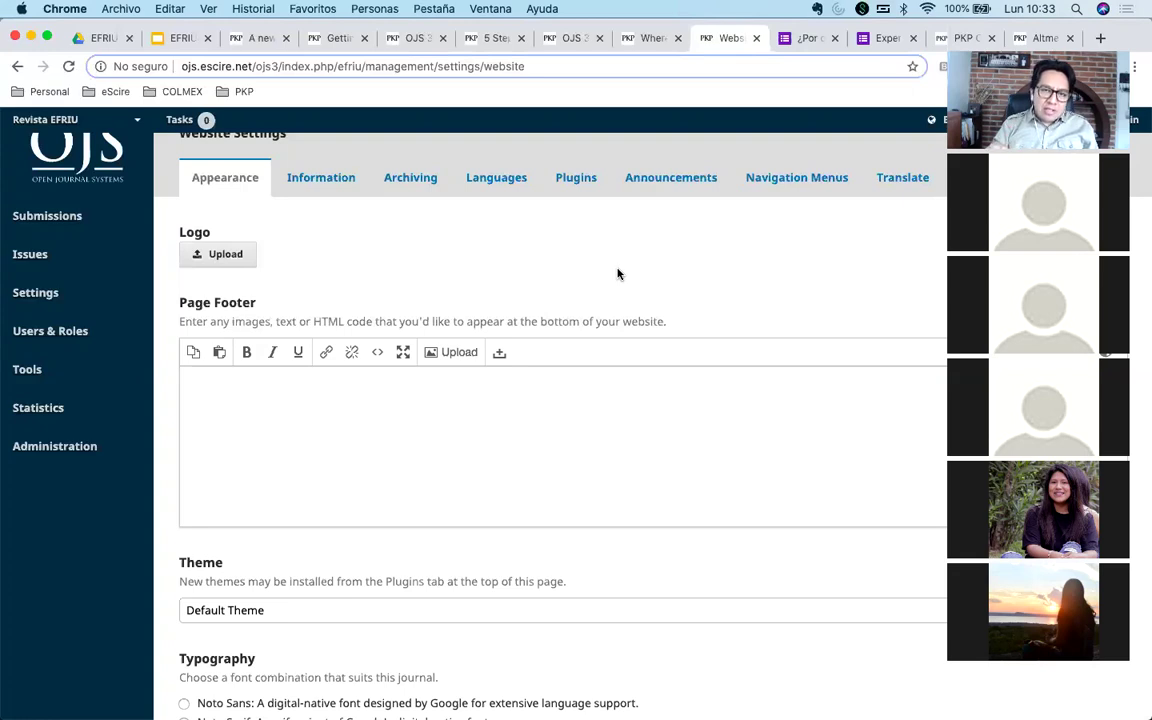
left_click(566, 432)
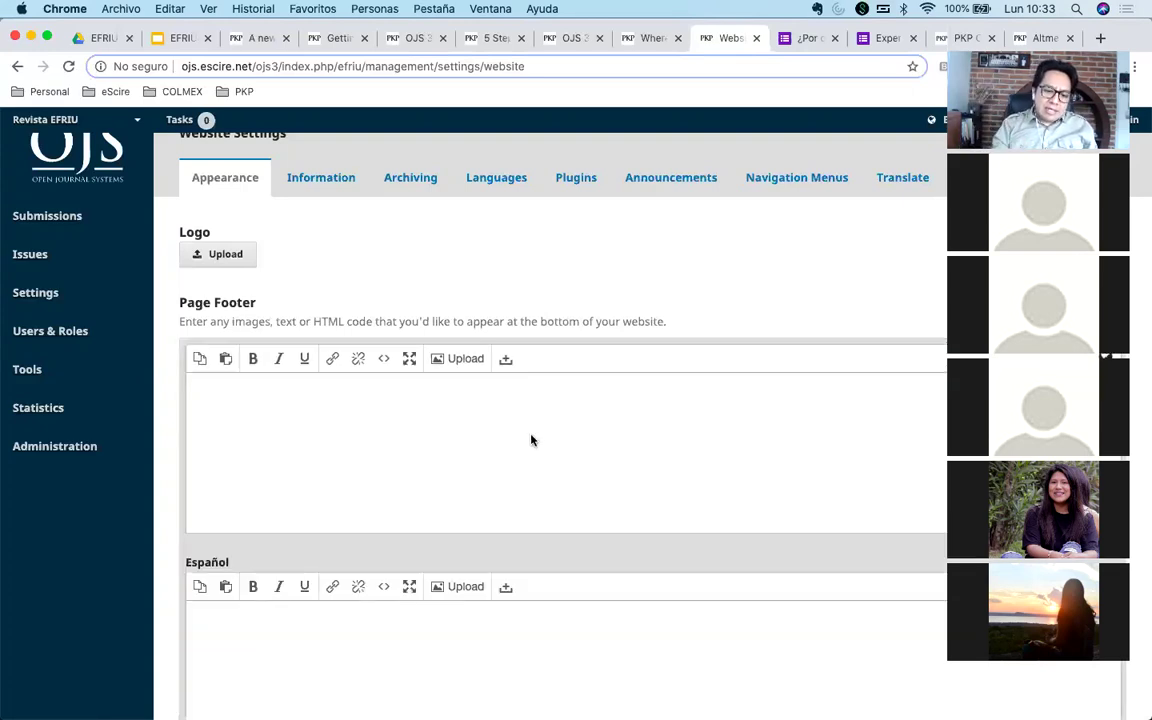
scroll(531, 440, "down", 2)
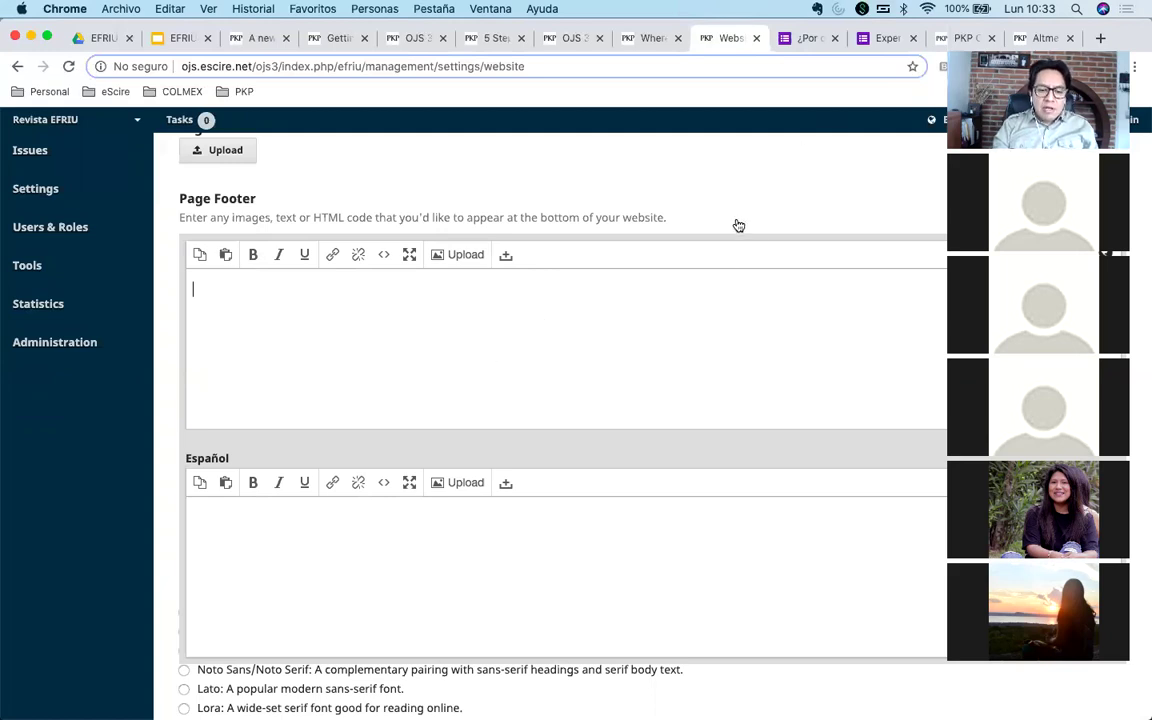
left_click(533, 533)
left_click(517, 404)
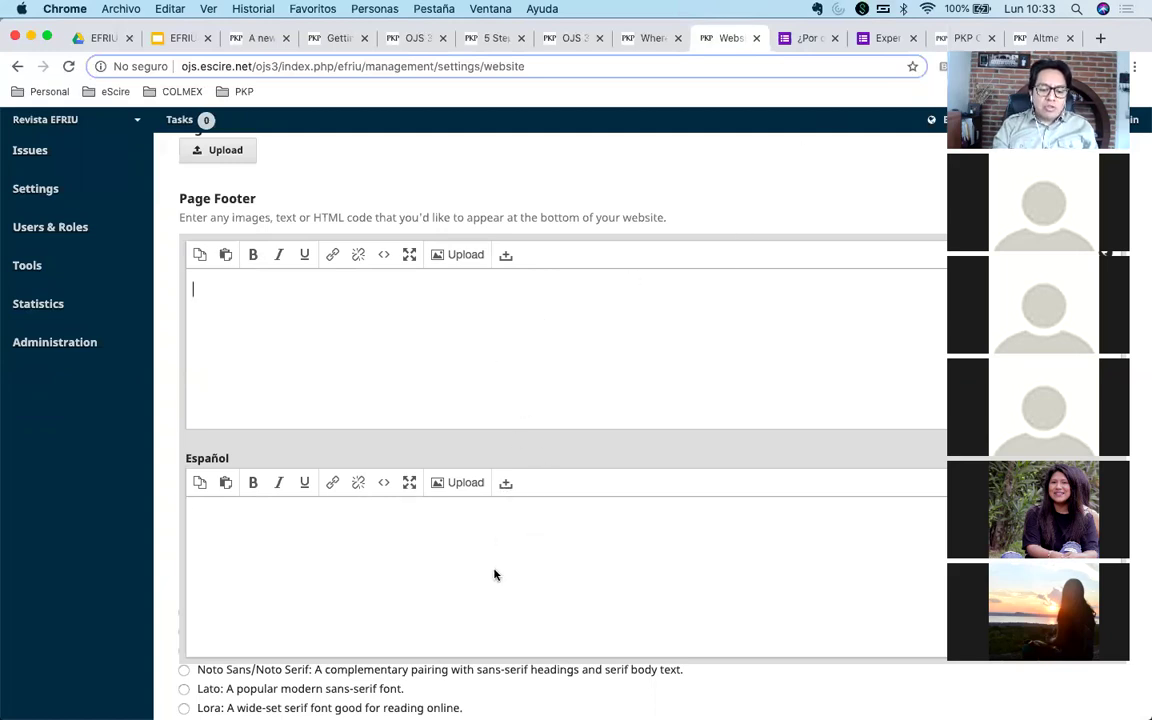
left_click(465, 550)
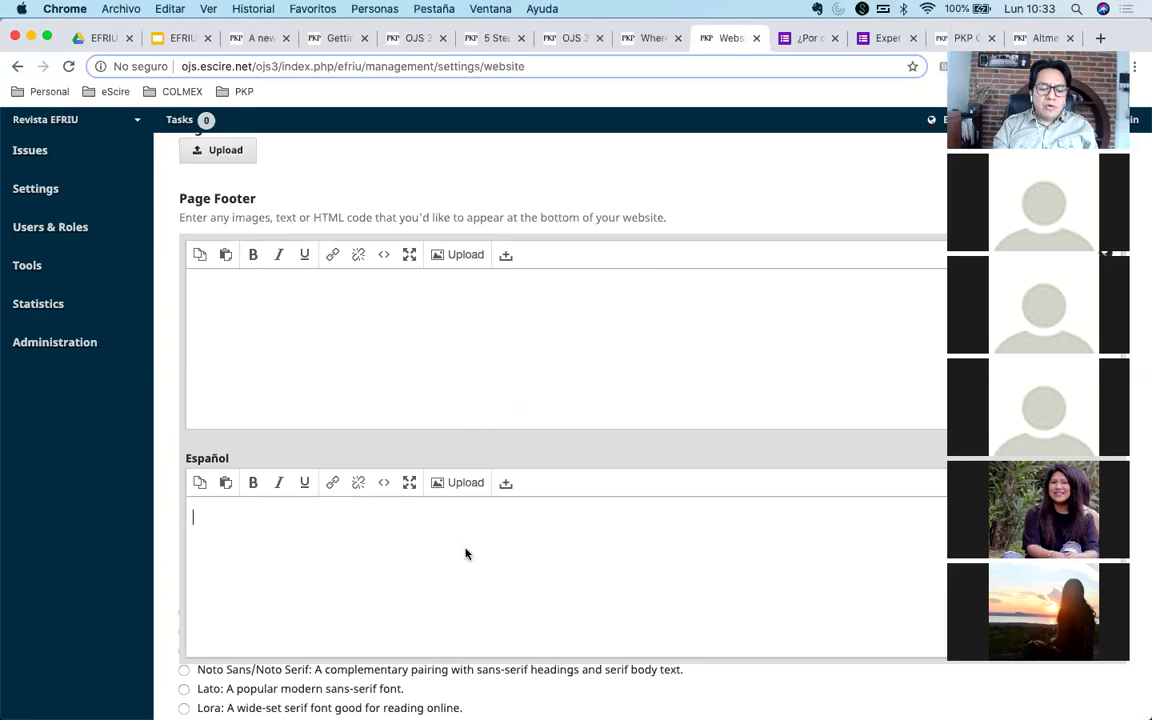
left_click(260, 185)
triple_click(197, 198)
left_click(359, 302)
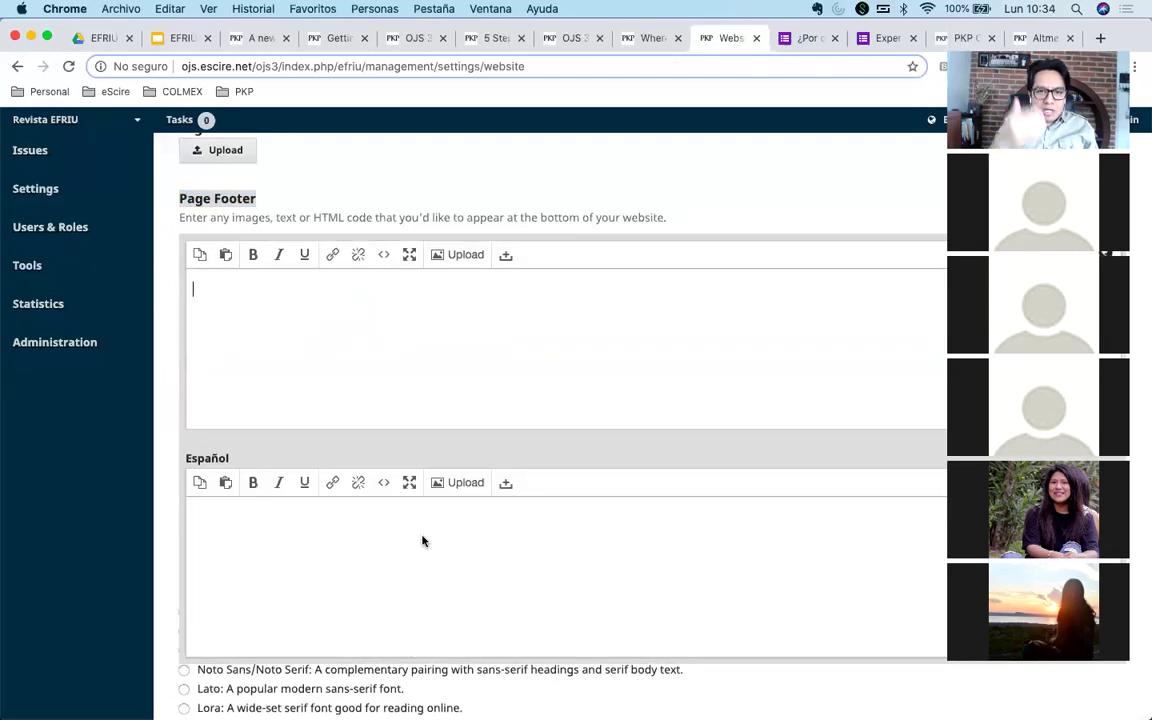
scroll(462, 565, "down", 1)
scroll(462, 565, "up", 1)
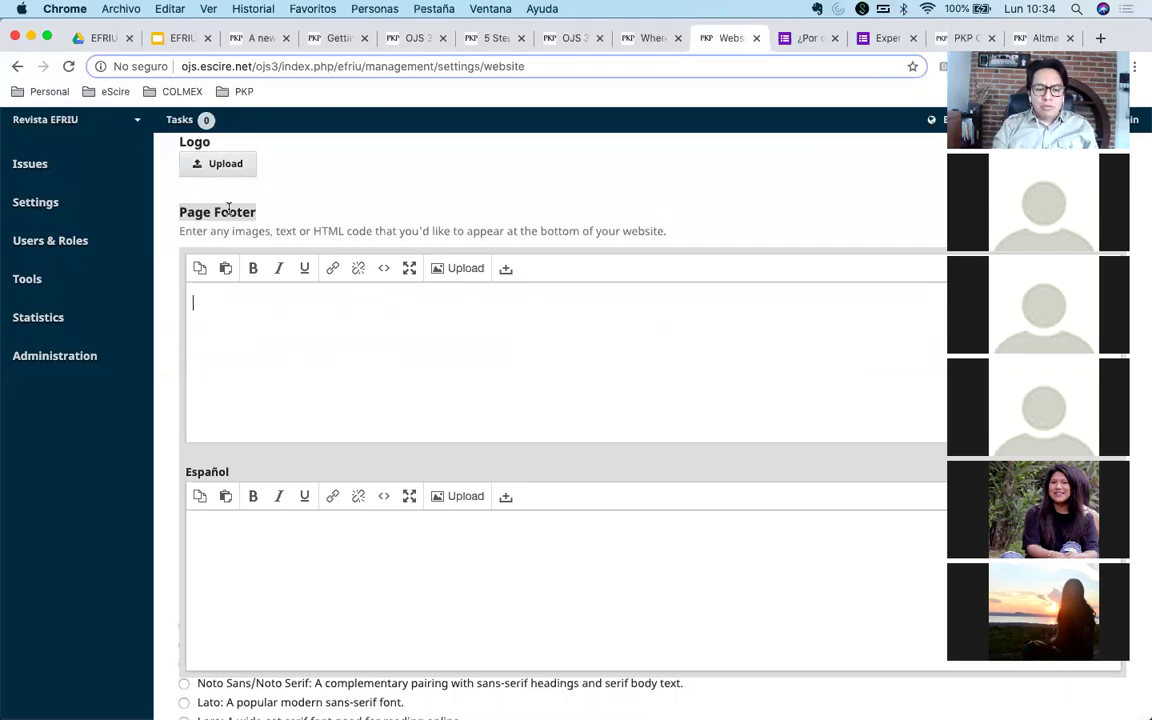
scroll(376, 348, "down", 1)
left_click(355, 532)
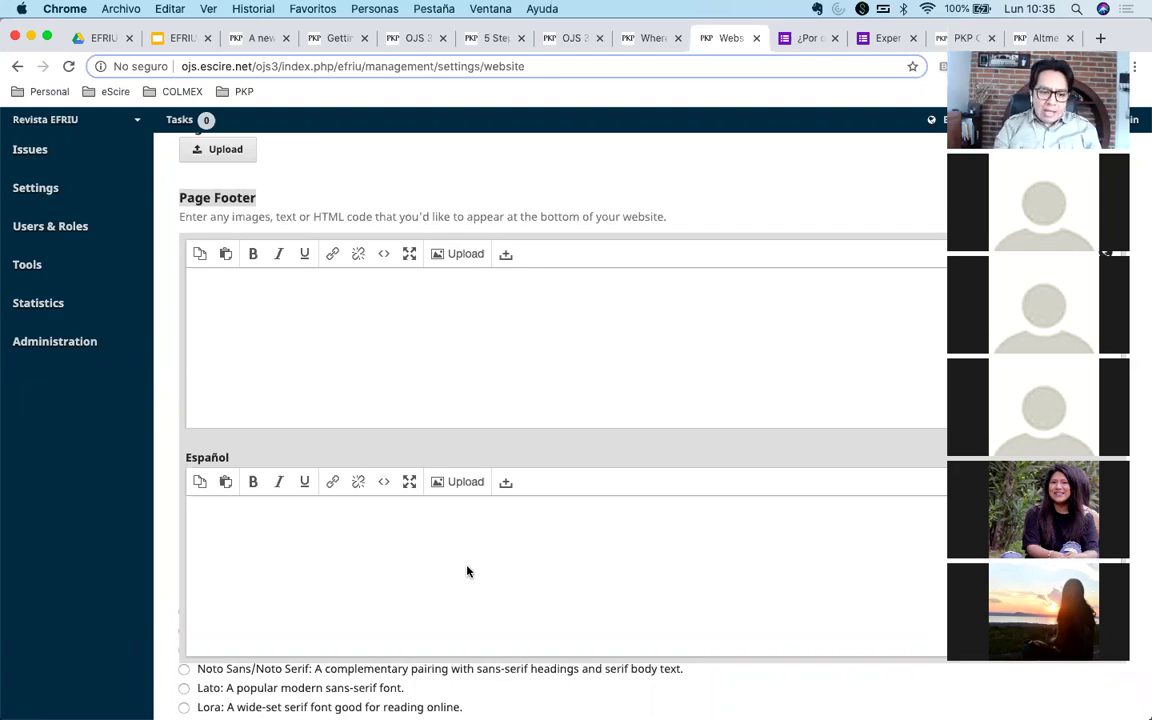
left_click(642, 384)
left_click(617, 532)
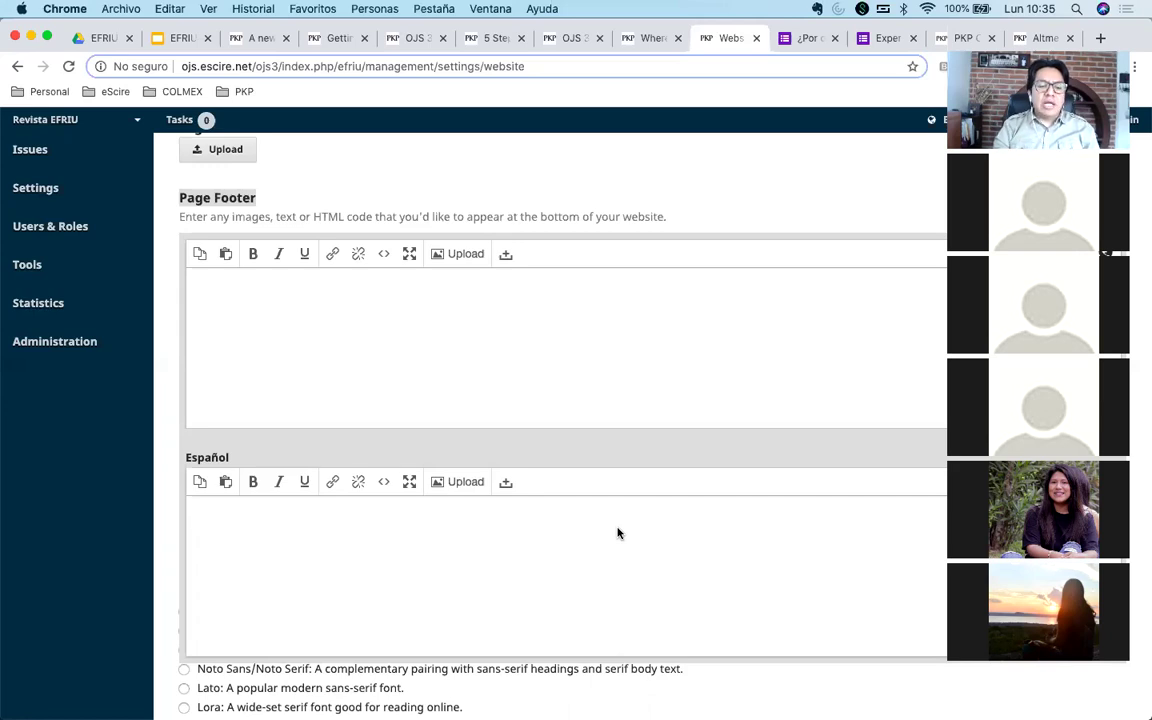
left_click(448, 297)
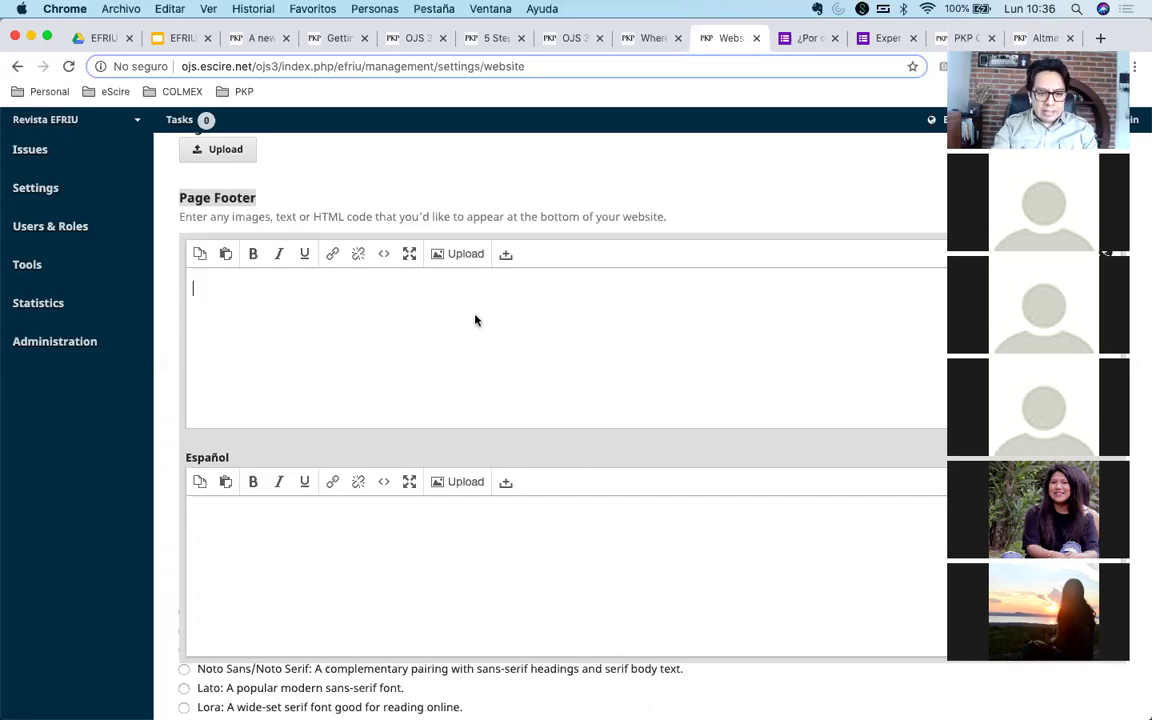
type("Lista")
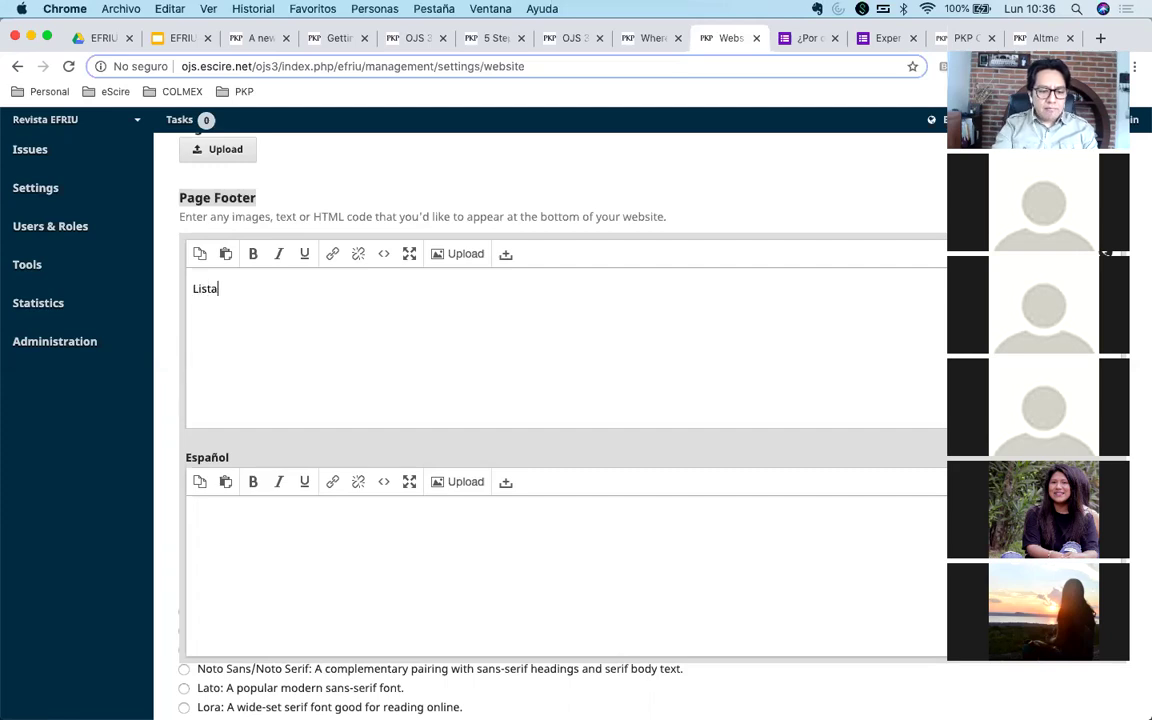
key("BackSpace")
key("BackSpace")
key("BackSpace")
key("BackSpace")
key("BackSpace")
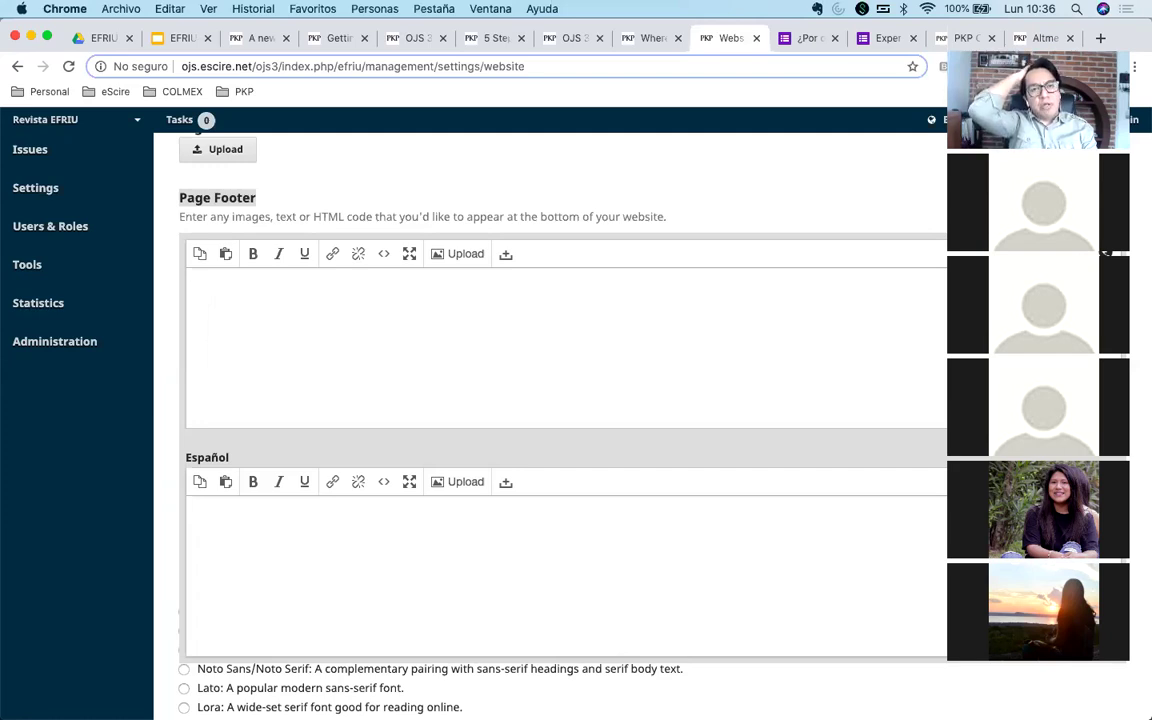
Enter "Sitio web institucional", "Publicaciones" and "Repositorio" as three separate lines in the primary-language Page Footer.
type("Publicaciones")
key("Return")
key("Return")
key("Up")
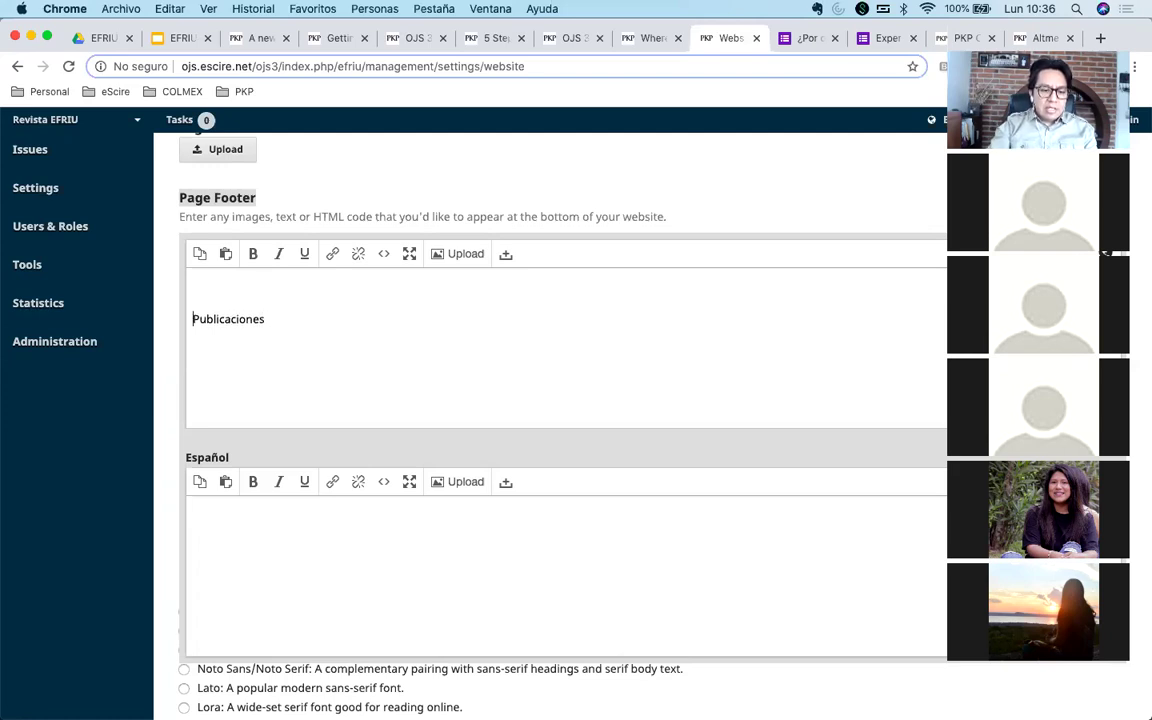
type("Sitio web inst")
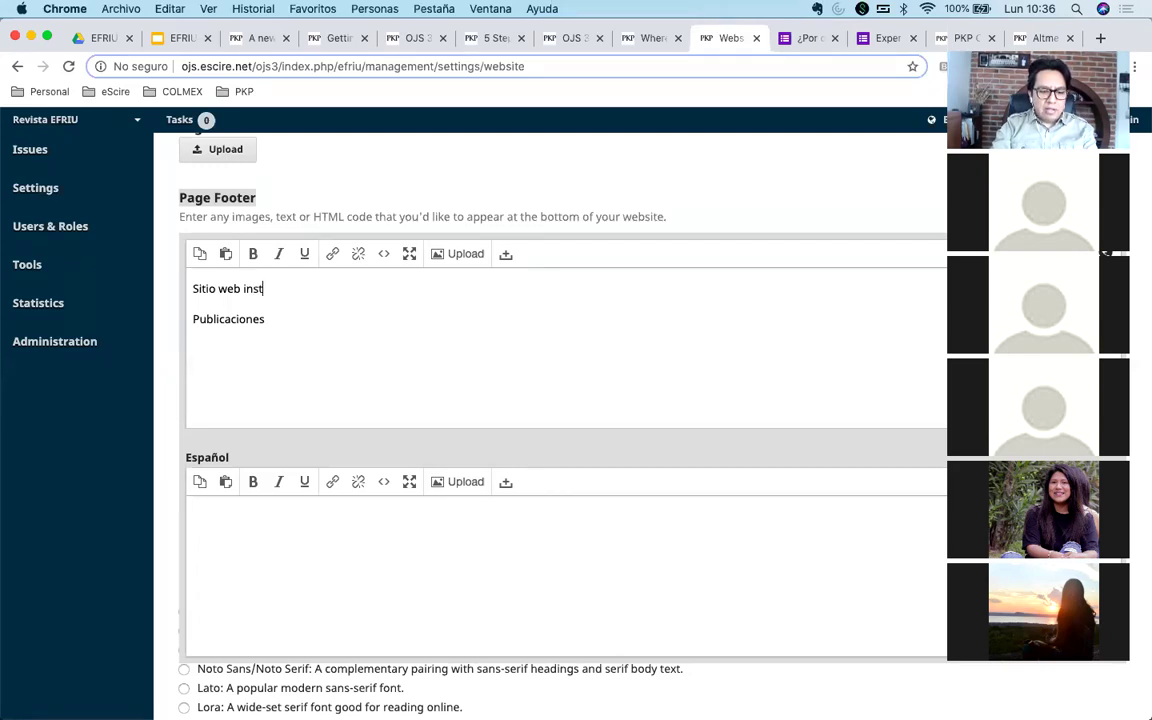
type("itucional")
key("Down")
key("Return")
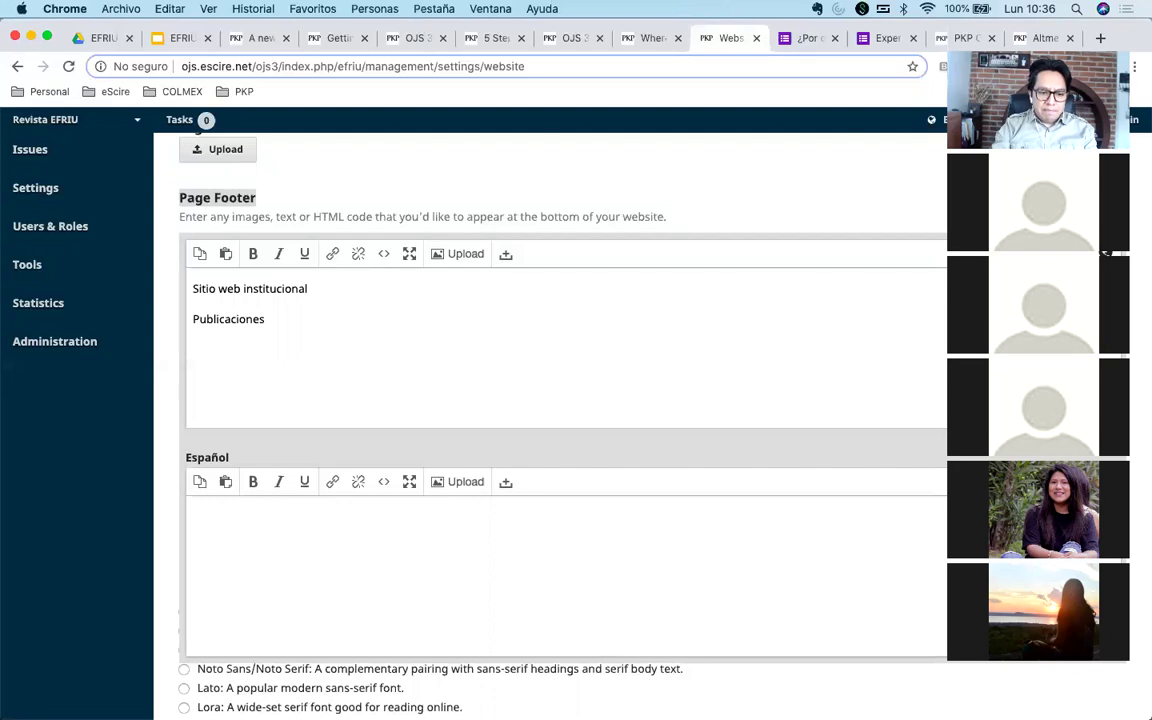
type("Reposit")
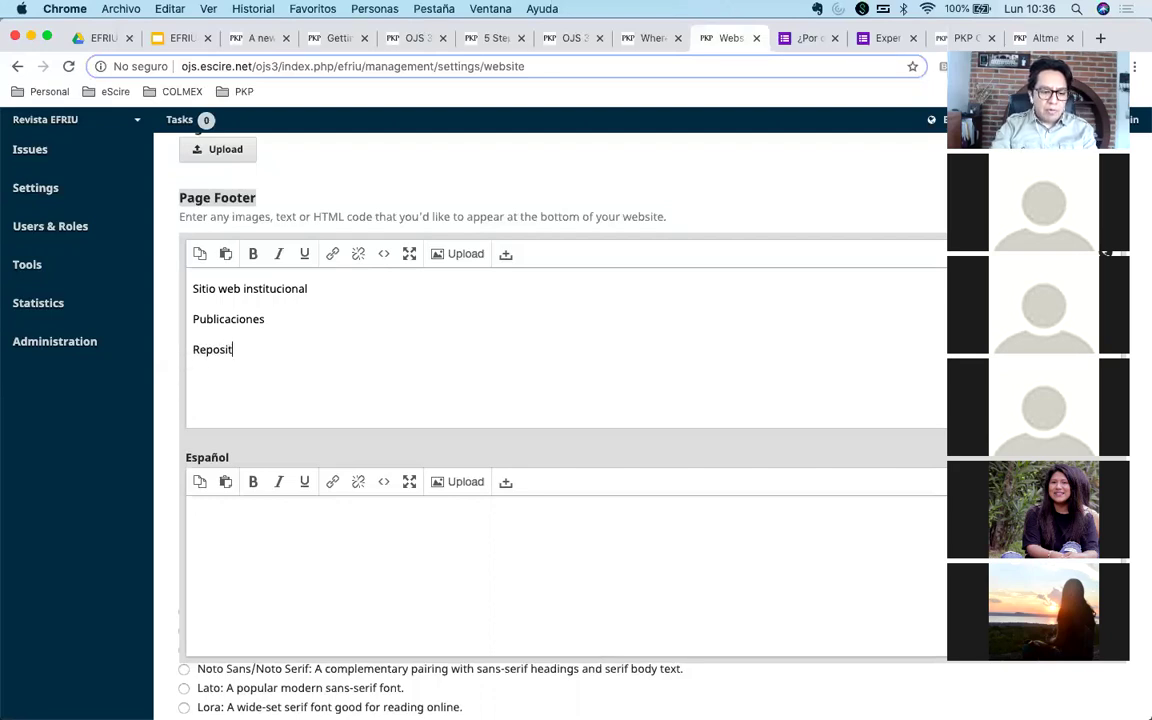
type("orio")
View the HTML source code of the primary-language footer text and close it without changes.
left_click_drag(278, 352, 190, 288)
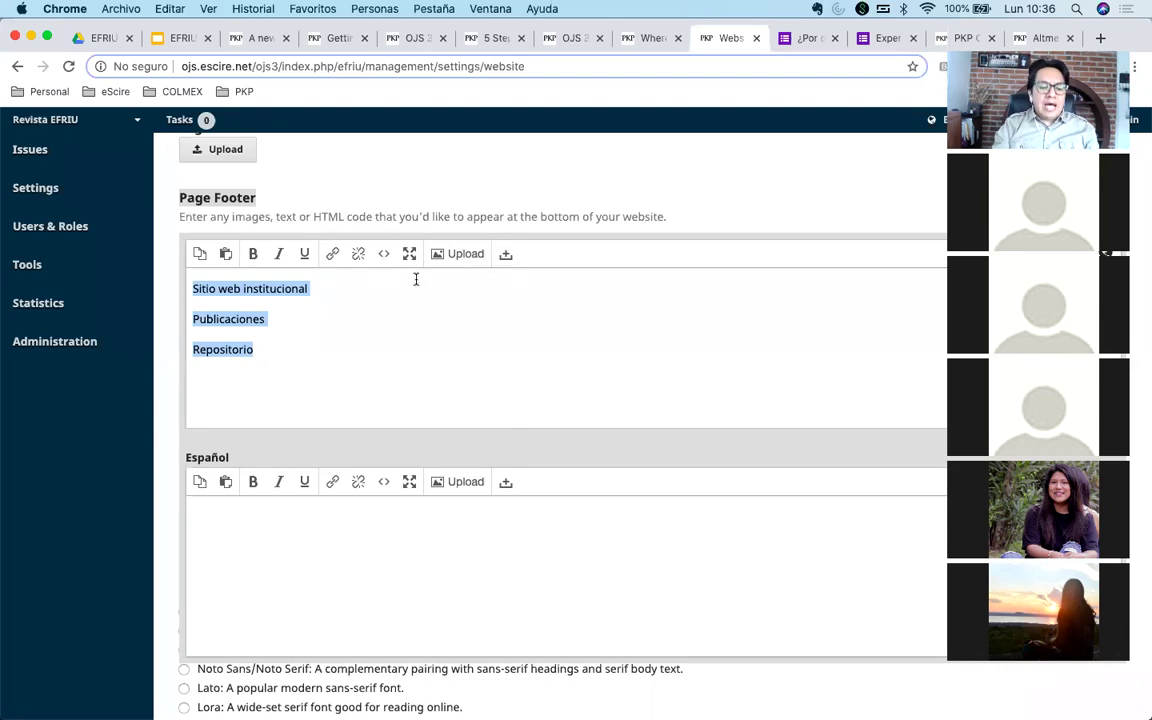
left_click(380, 300)
key("super+a")
left_click(370, 342)
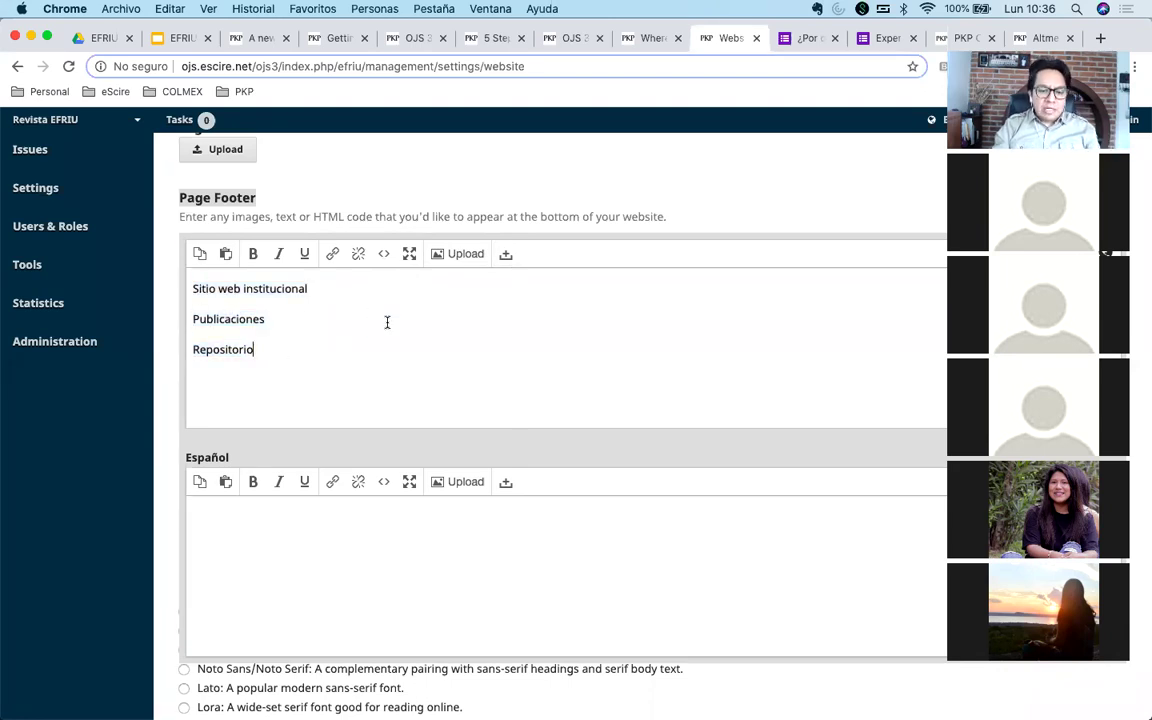
left_click(385, 256)
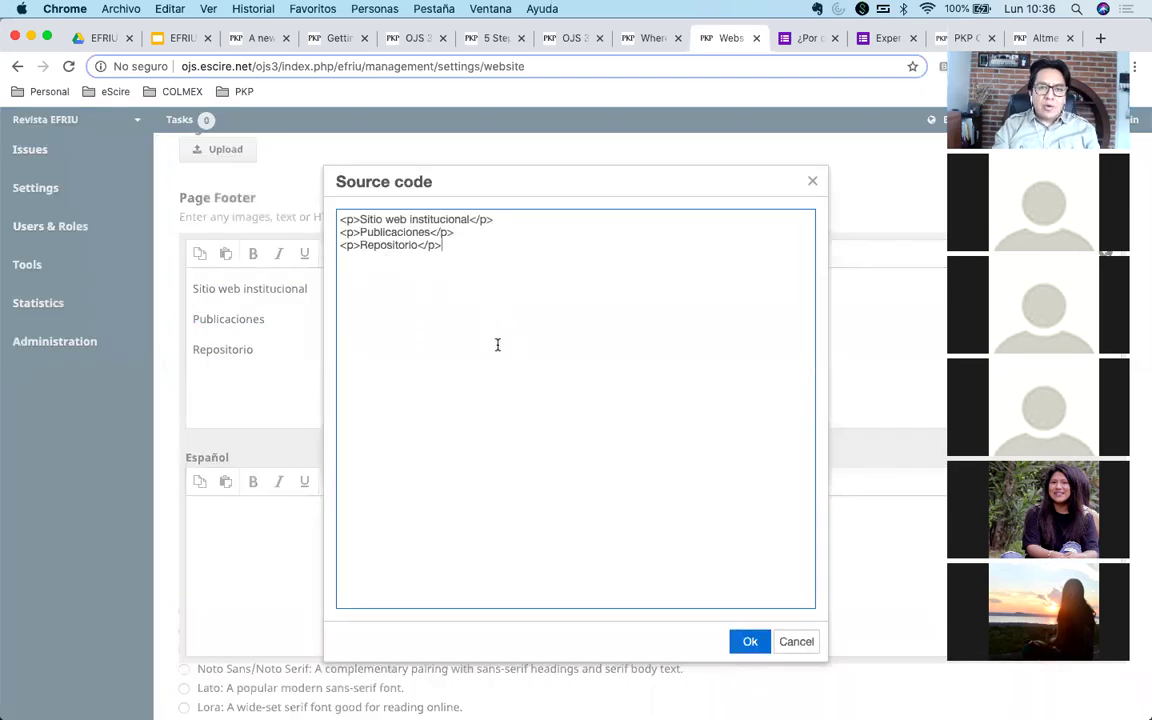
left_click(797, 642)
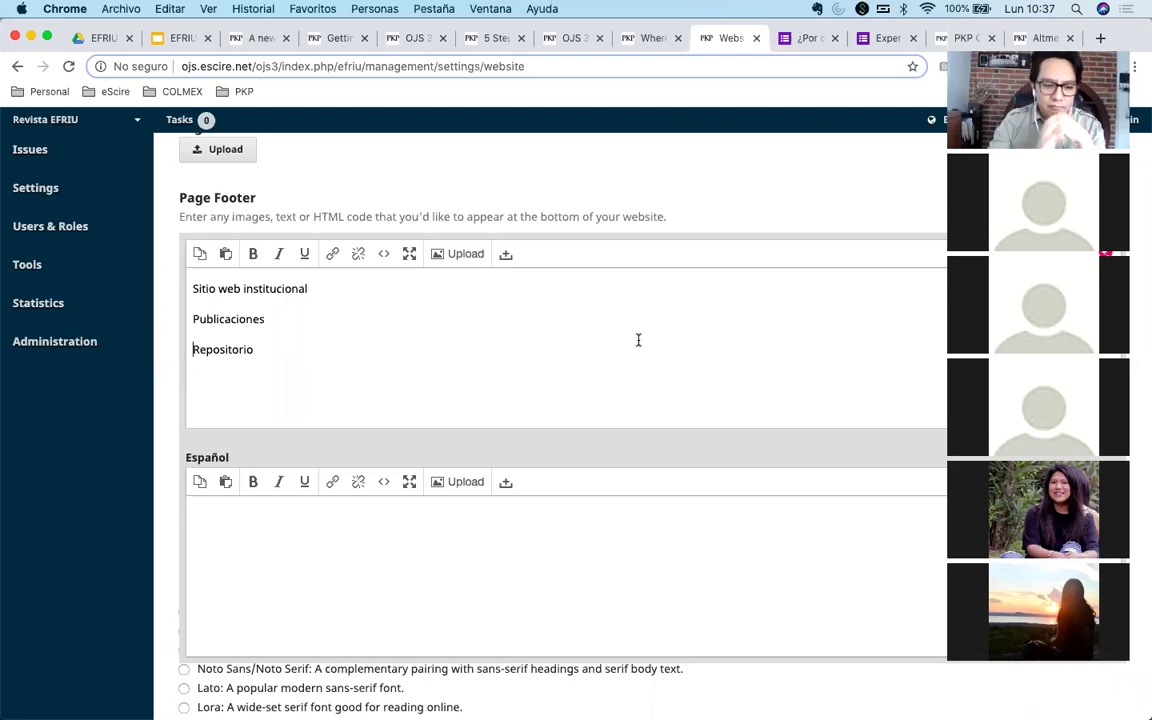
Enter "Web site", "Repository" and "Journals" as separate lines in the Español version of the Page Footer.
left_click(460, 342)
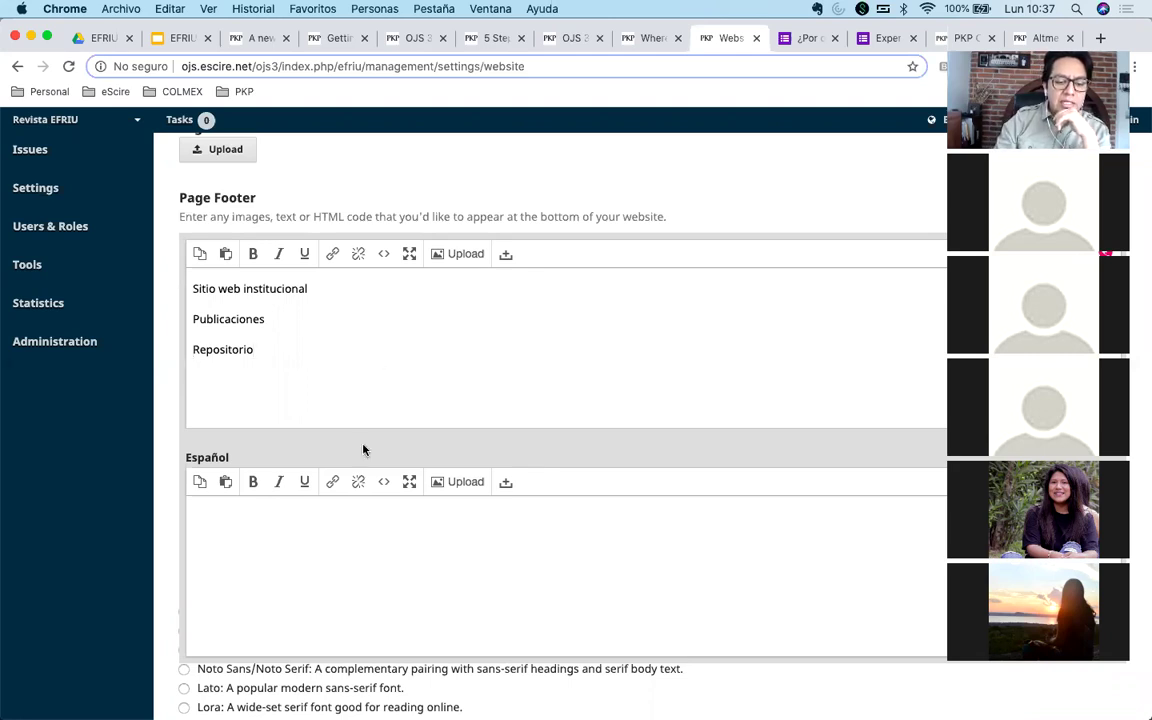
left_click(283, 532)
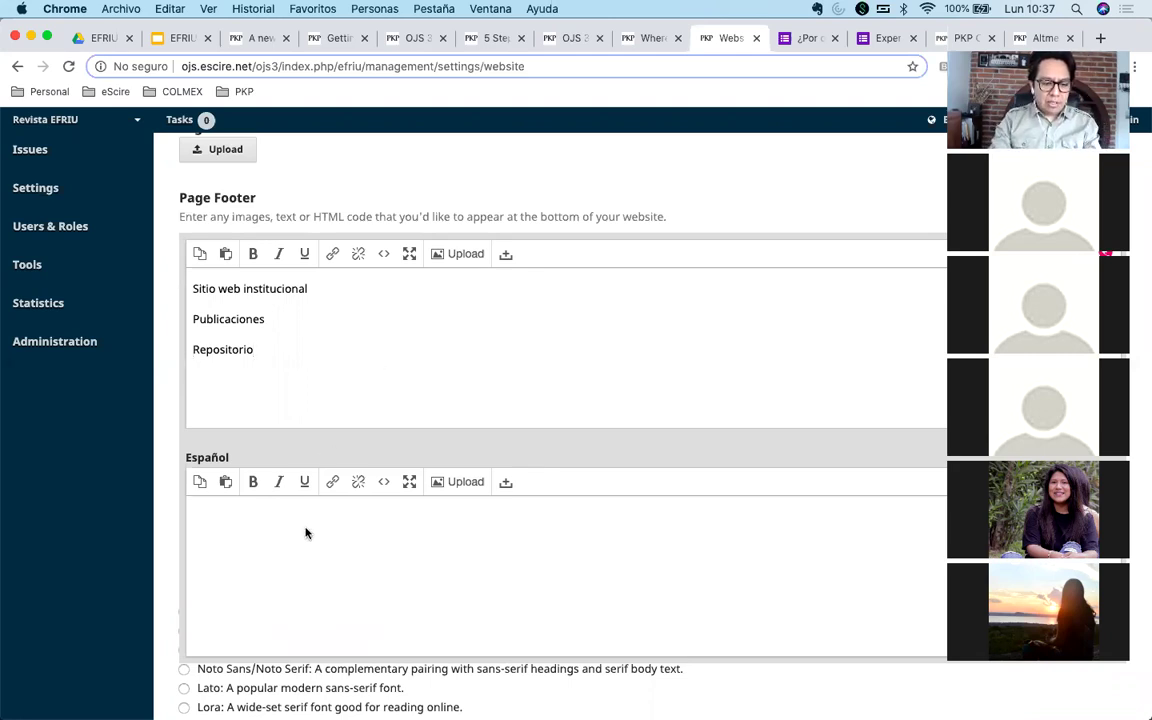
type("Web site")
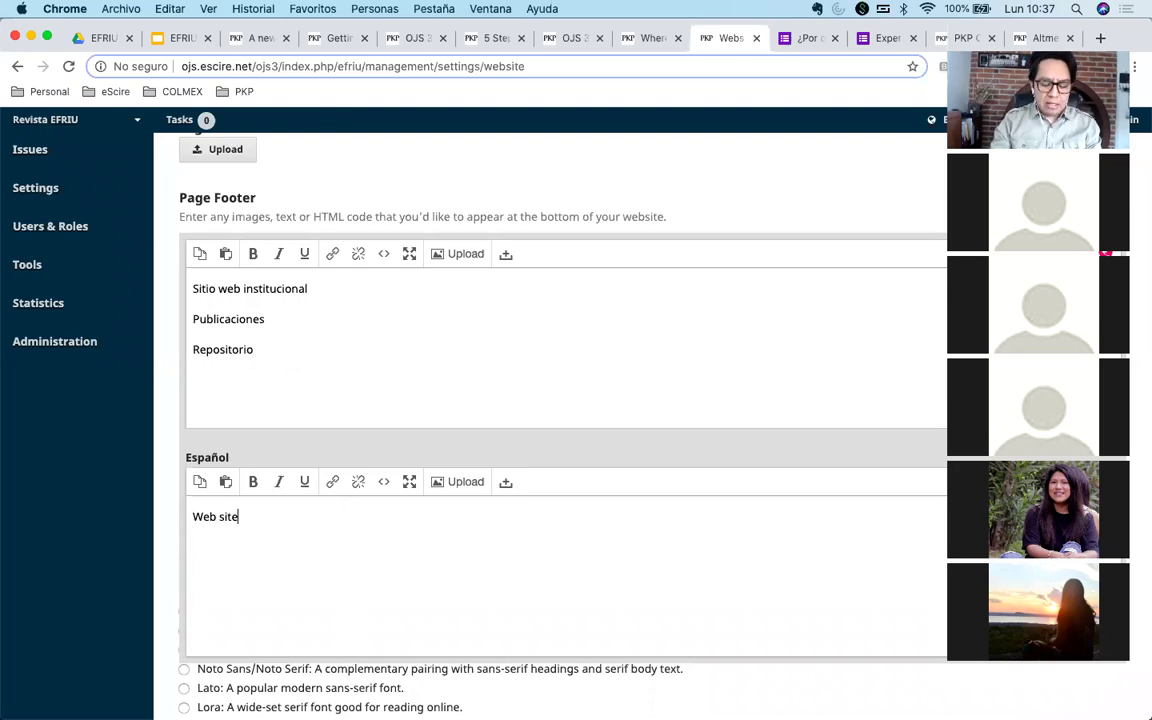
key("Return")
type("Repository")
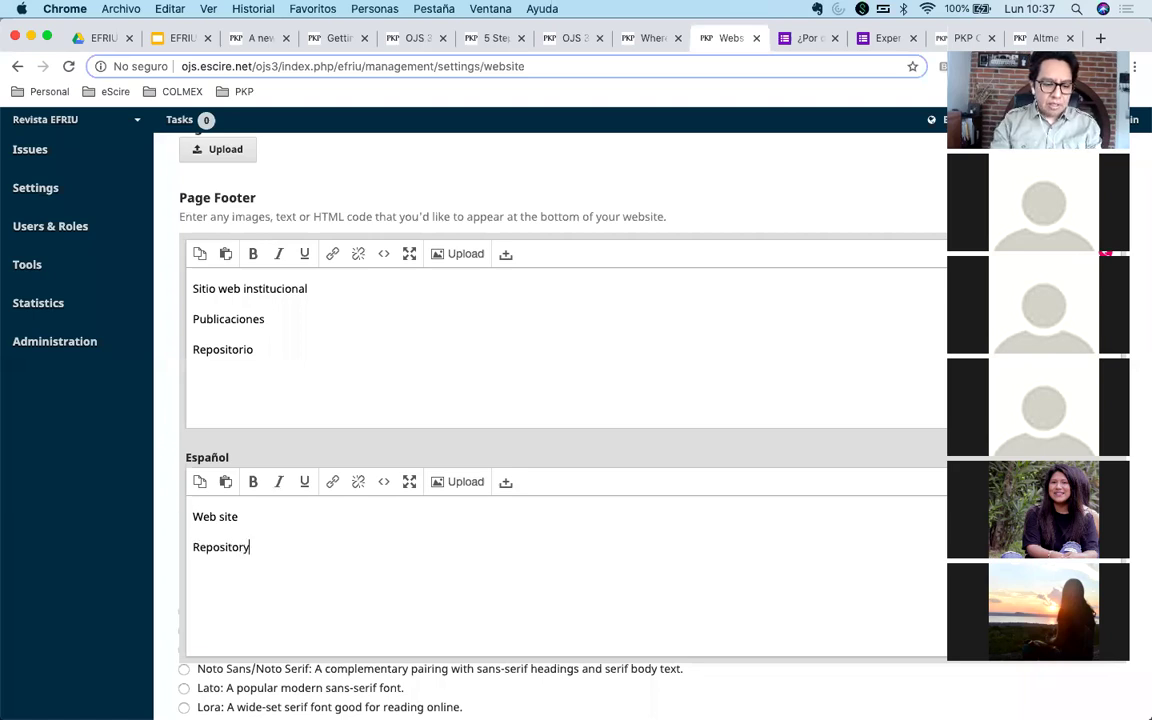
key("Return")
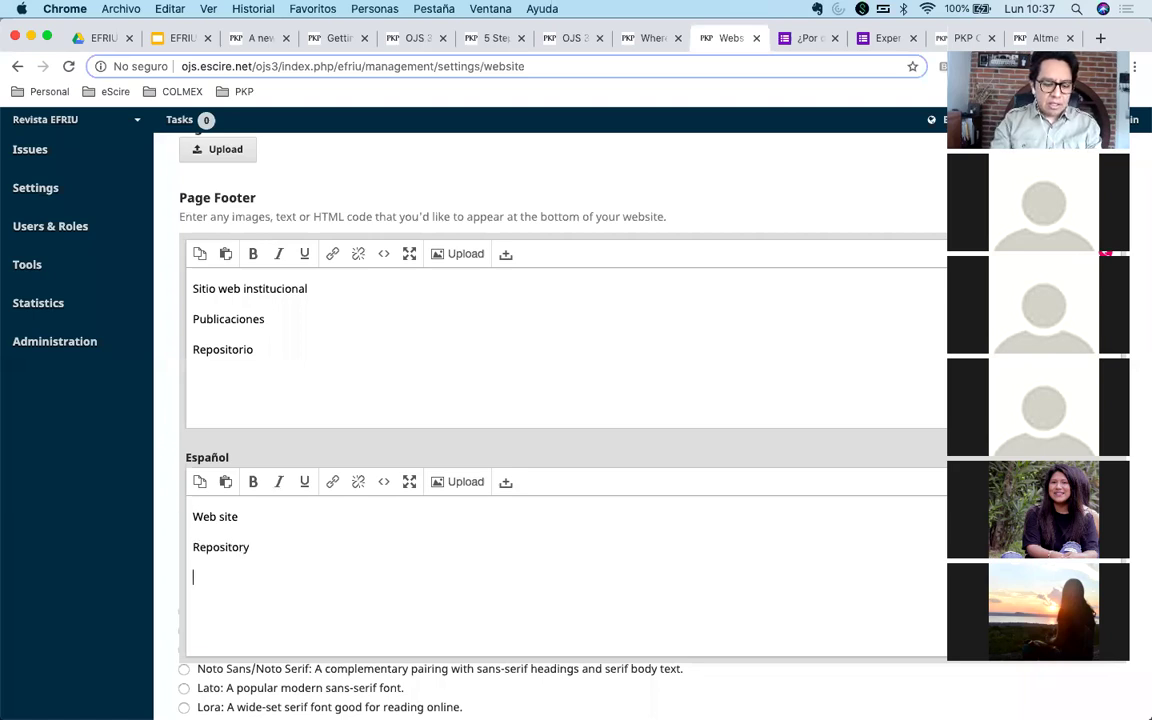
type("Journals")
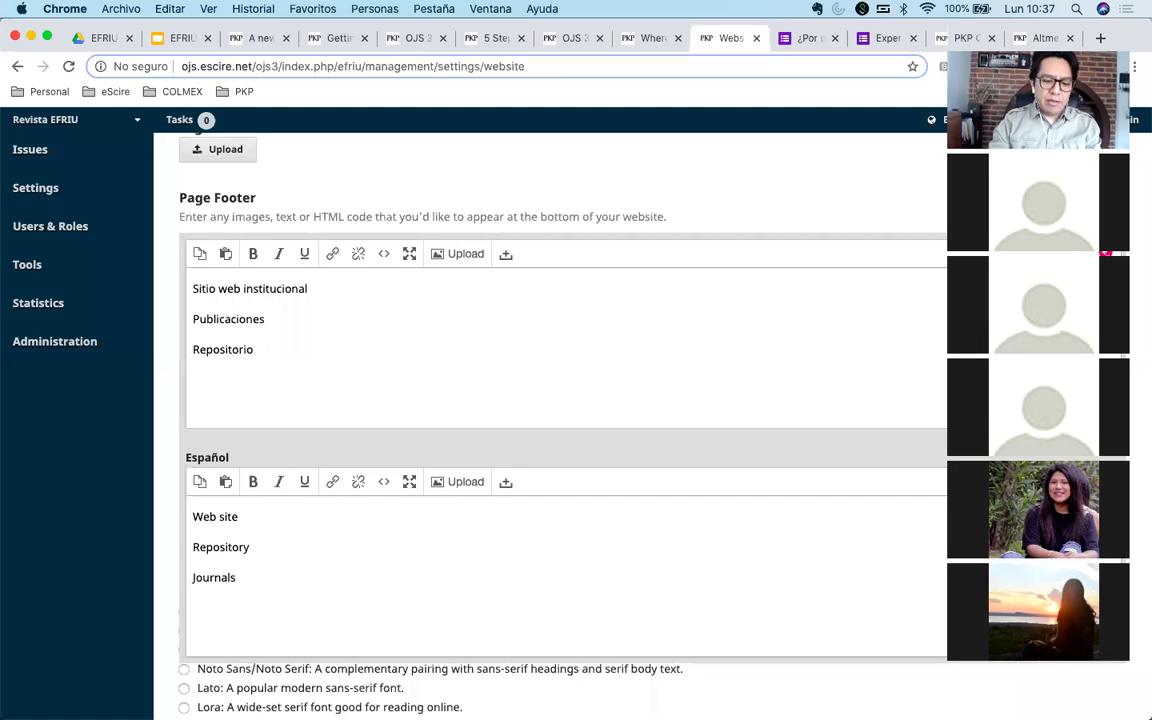
Insert a "Publishing" line between "Web site" and "Repository" in the Español footer and remove the "Journals" line.
key("Return")
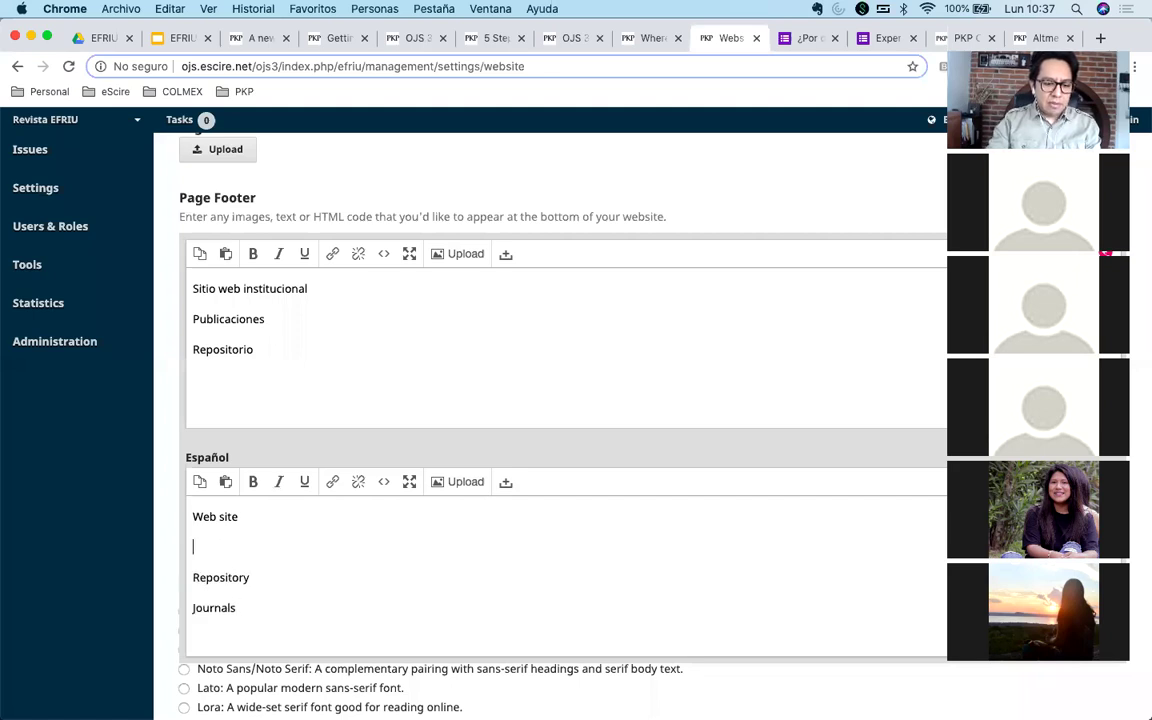
type("P")
key("BackSpace")
type("Publishing")
left_click(250, 577)
key("BackSpace")
key("BackSpace")
key("BackSpace")
key("BackSpace")
key("BackSpace")
key("BackSpace")
key("BackSpace")
key("BackSpace")
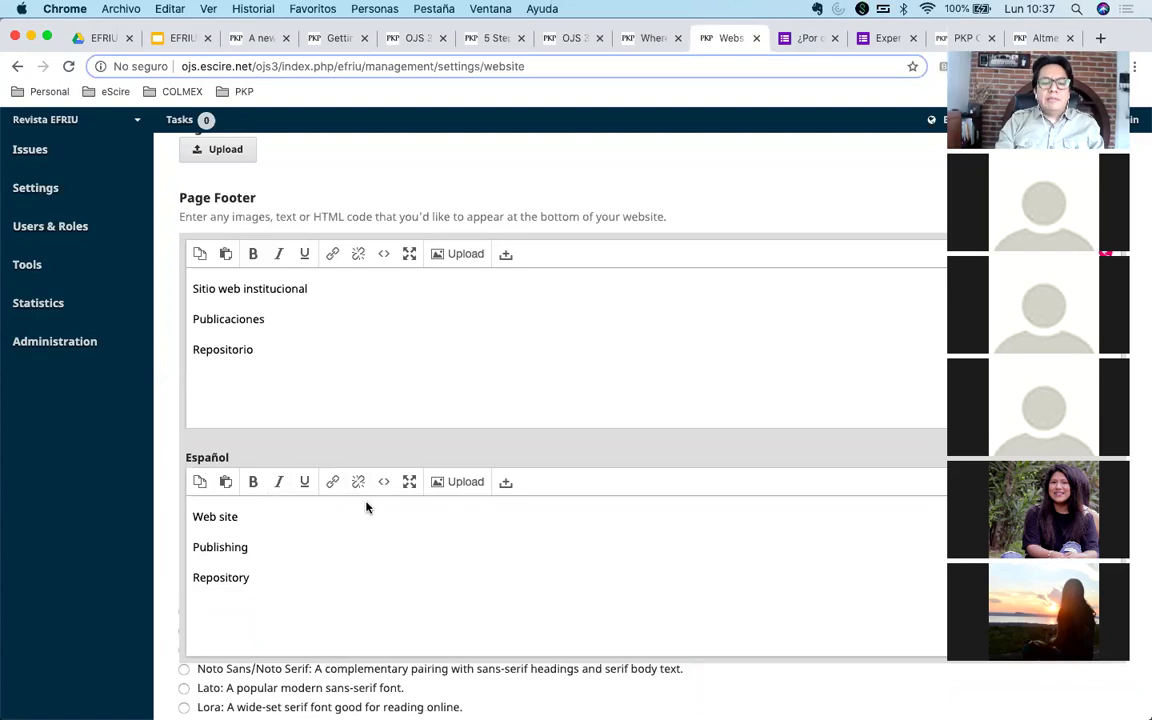
Prefix each of the three lines in the primary-language footer with "- ", keeping every item on its own line.
left_click(391, 282)
key("super+Left")
type("-")
key("Down")
key("super+Left")
type("-")
key("Down")
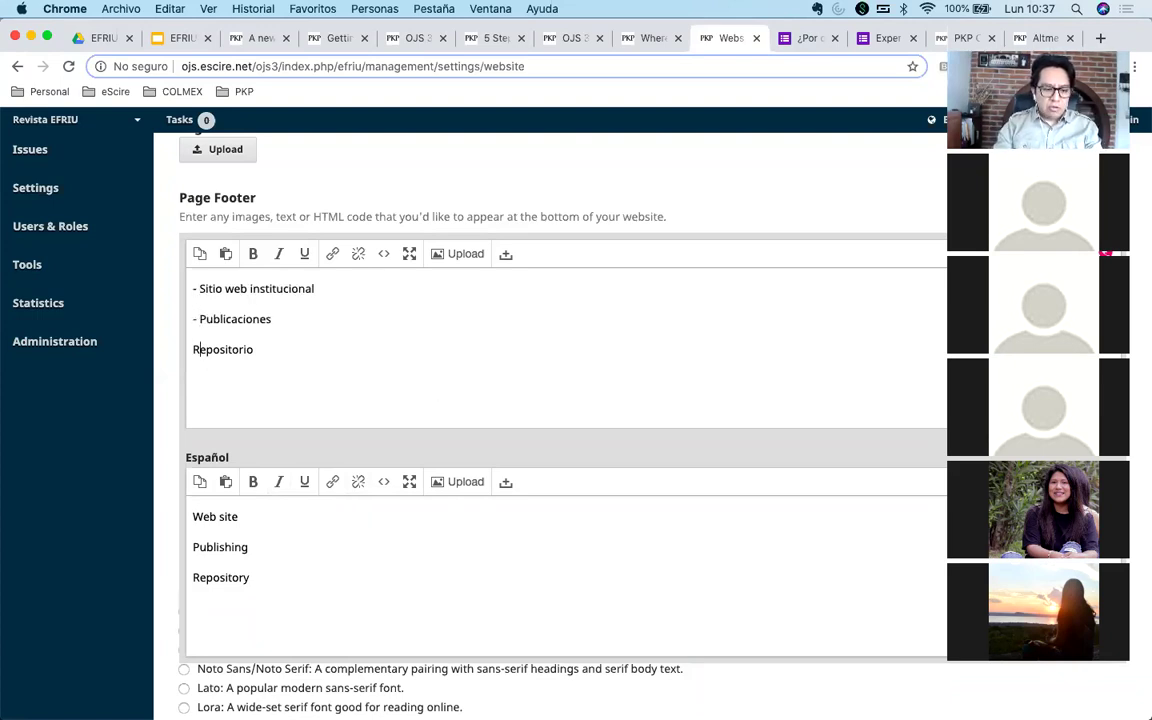
type("-")
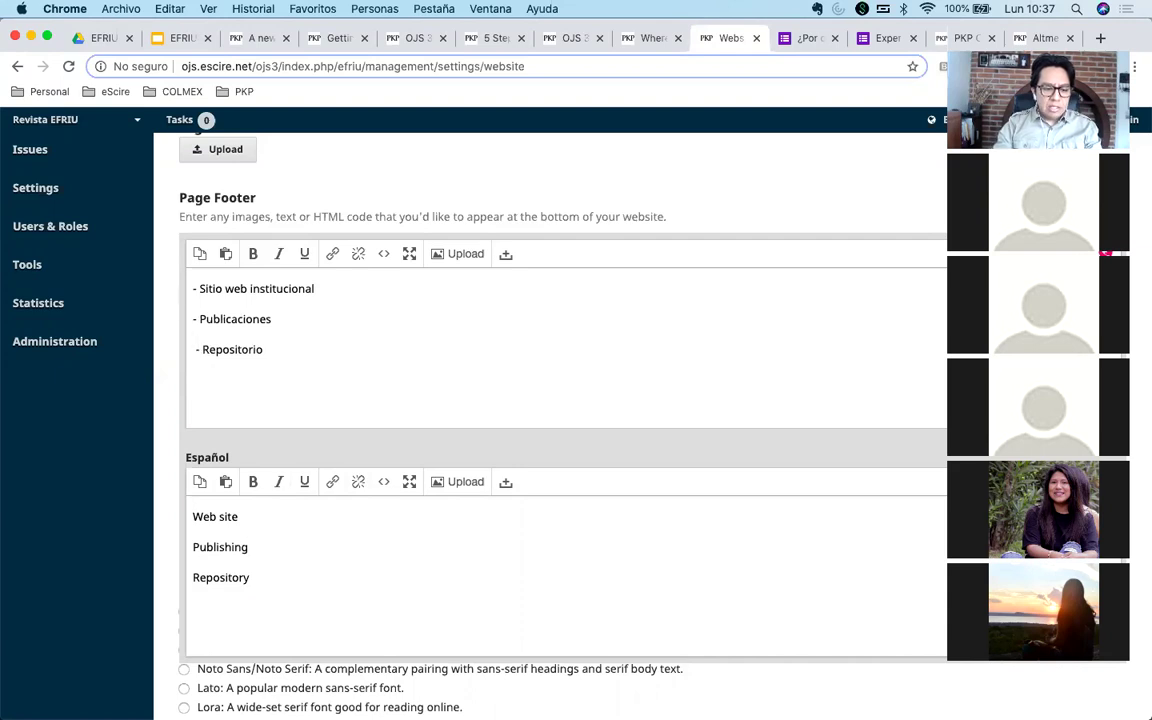
key("BackSpace")
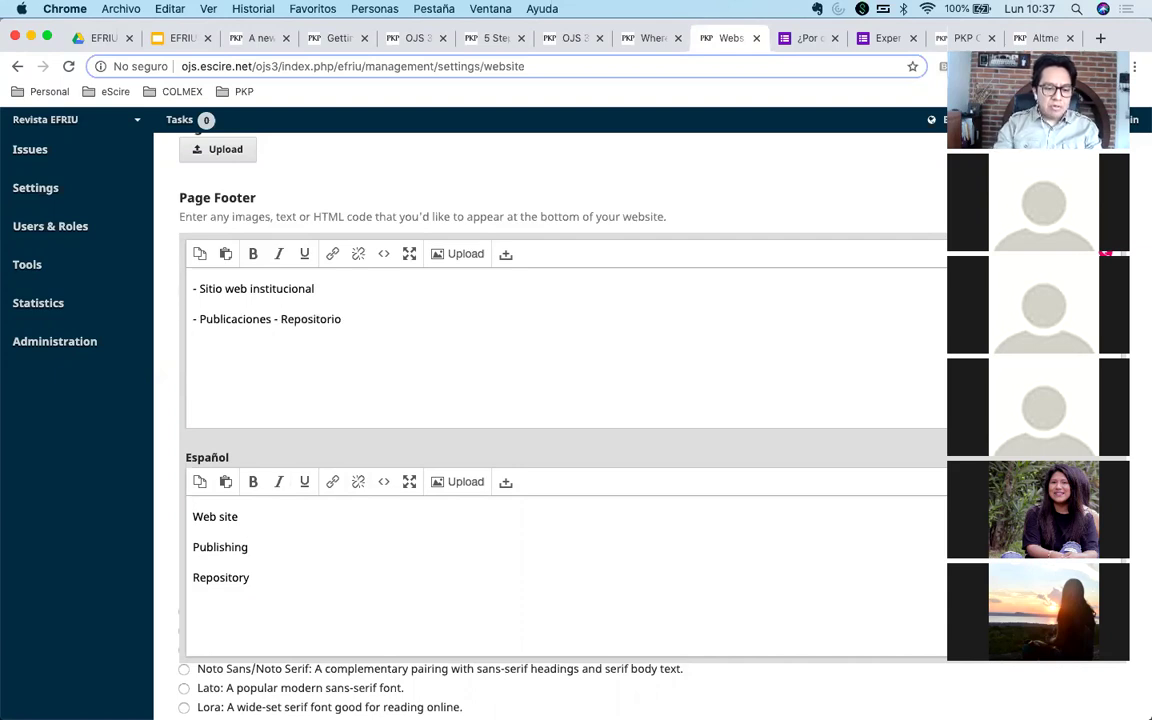
key("Return")
Prefix each of the three lines in the Español version of the Page Footer with "- ".
left_click(311, 519)
key("super+Left")
type("-")
key("Down")
key("super+Left")
type("- ")
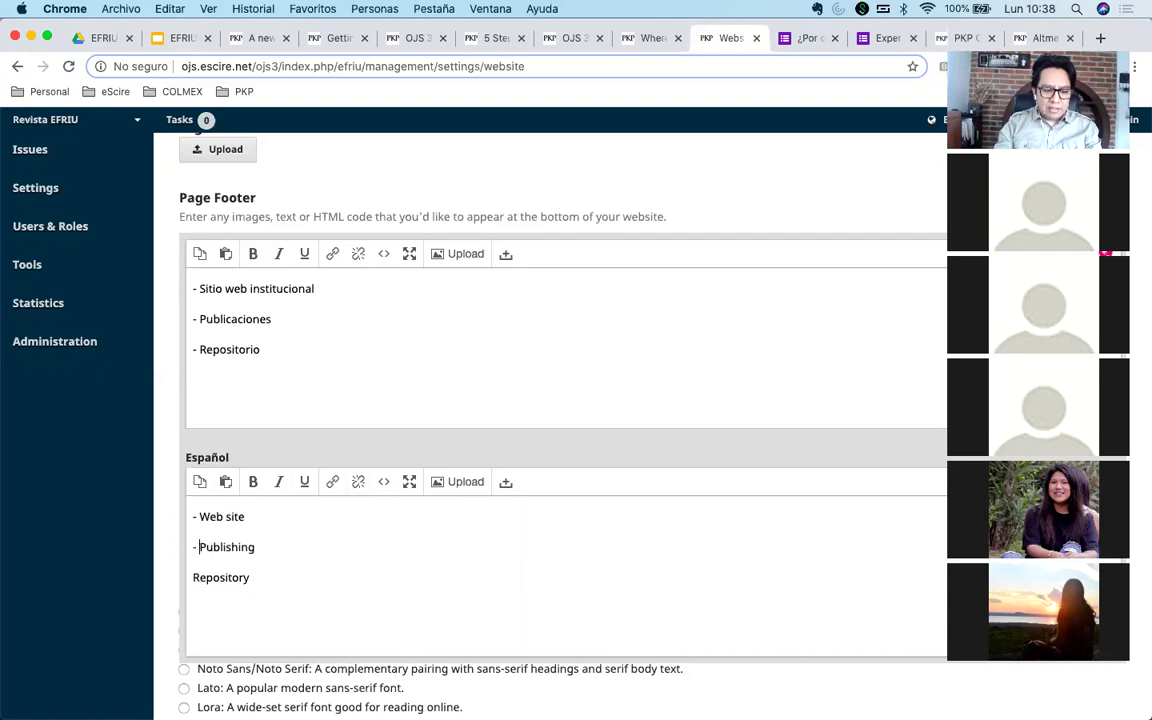
type("-")
Save the website appearance settings with the footer text in both languages.
left_click(566, 175)
scroll(604, 576, "down", 10)
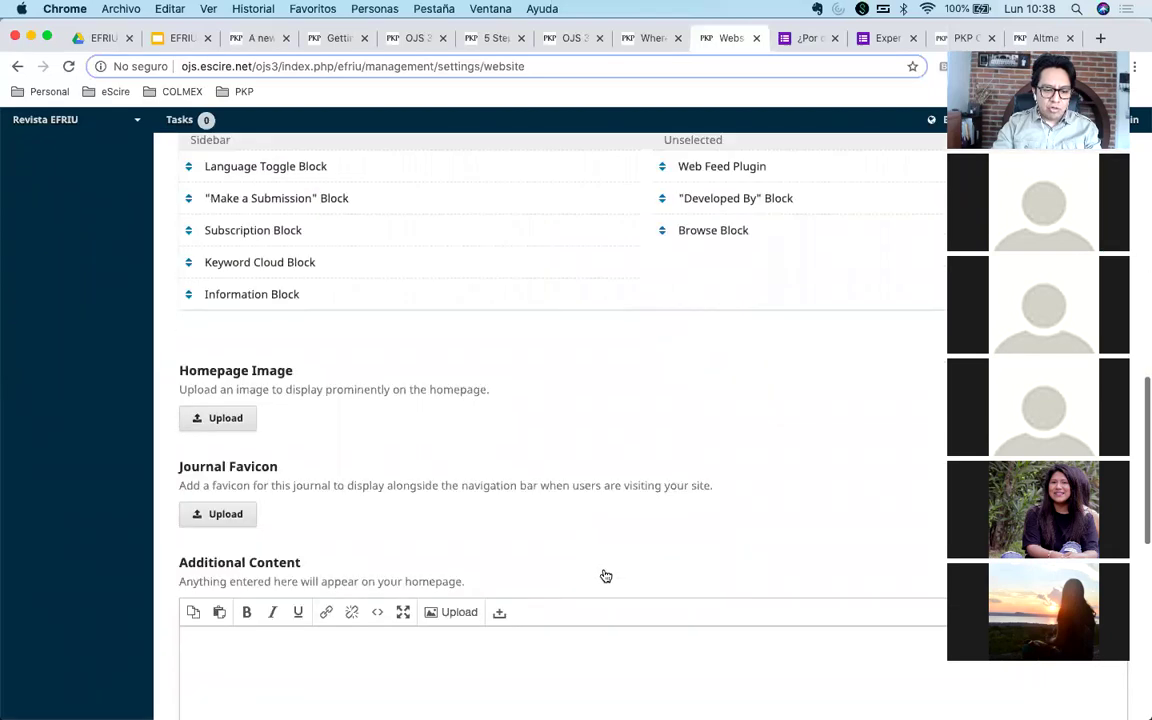
scroll(390, 620, "down", 15)
left_click(203, 499)
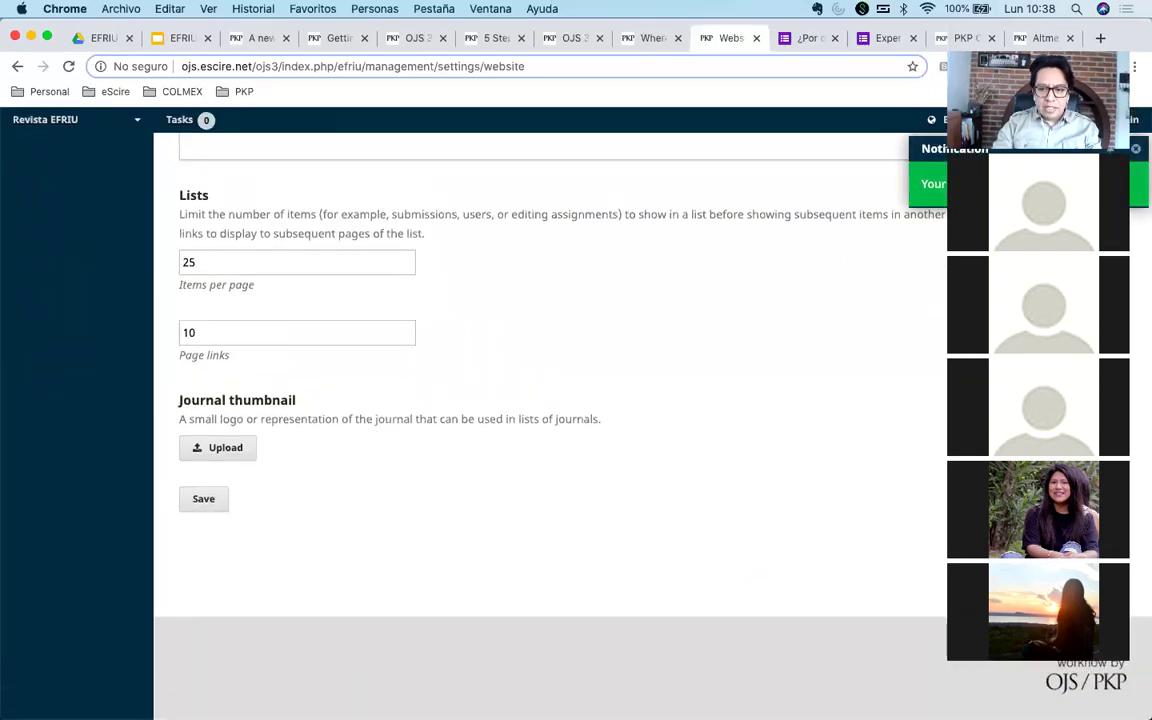
Open the journal's public homepage and examine how the footer list is displayed.
left_click(1045, 119)
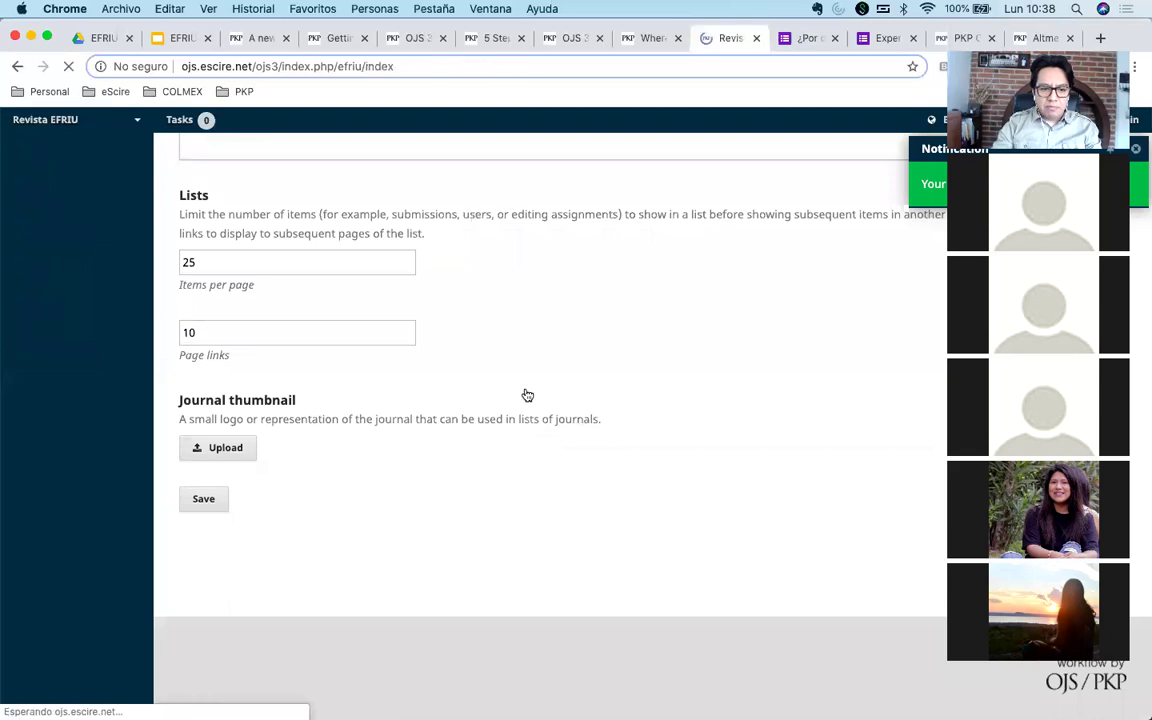
scroll(553, 458, "down", 15)
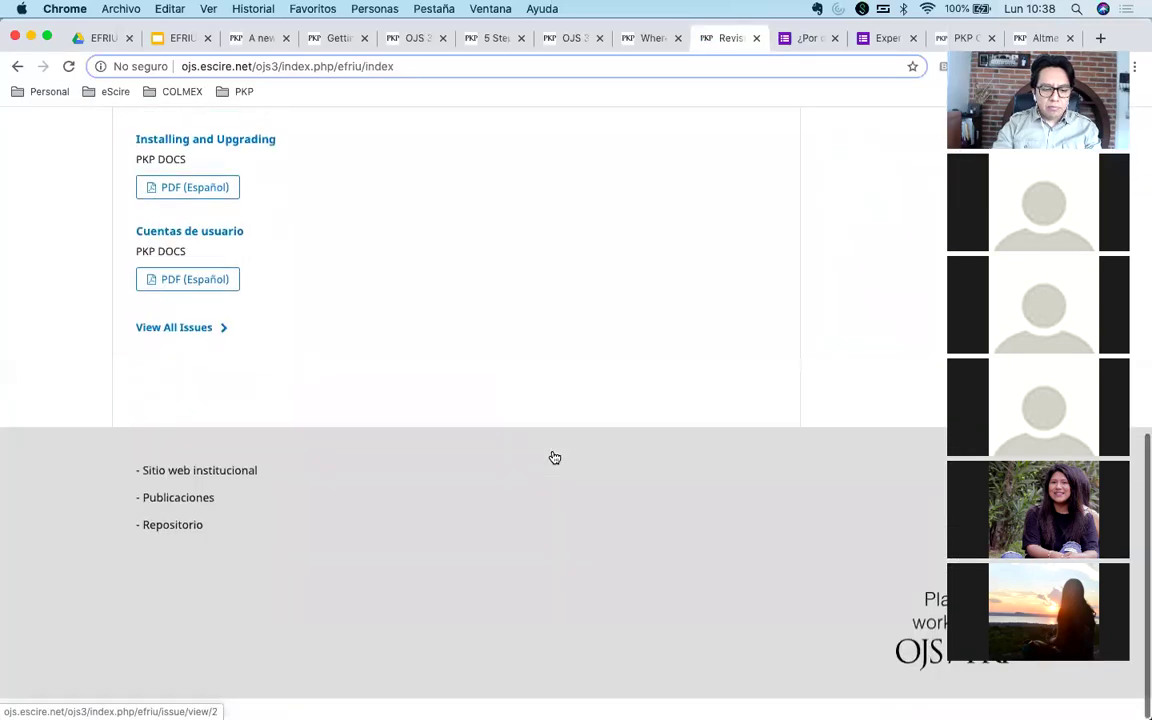
left_click_drag(134, 491, 329, 543)
left_click(363, 540)
scroll(363, 540, "up", 15)
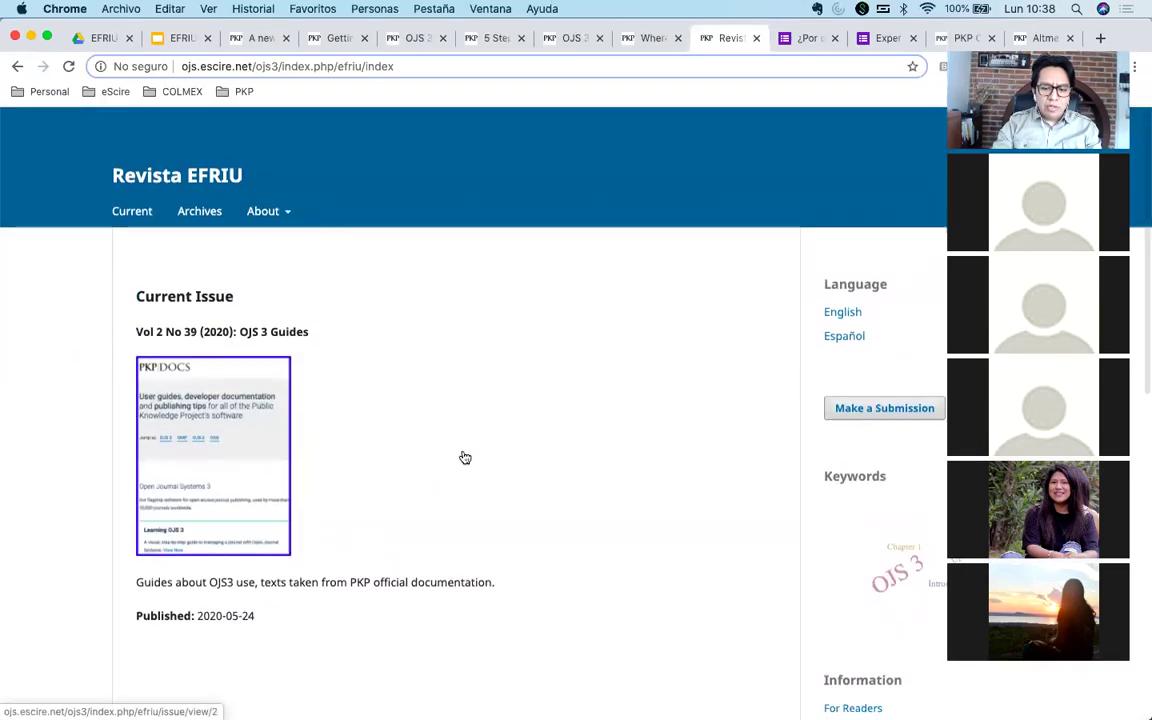
Check the About the Journal page and the Masthead settings it links to, and return to the journal homepage.
left_click(277, 240)
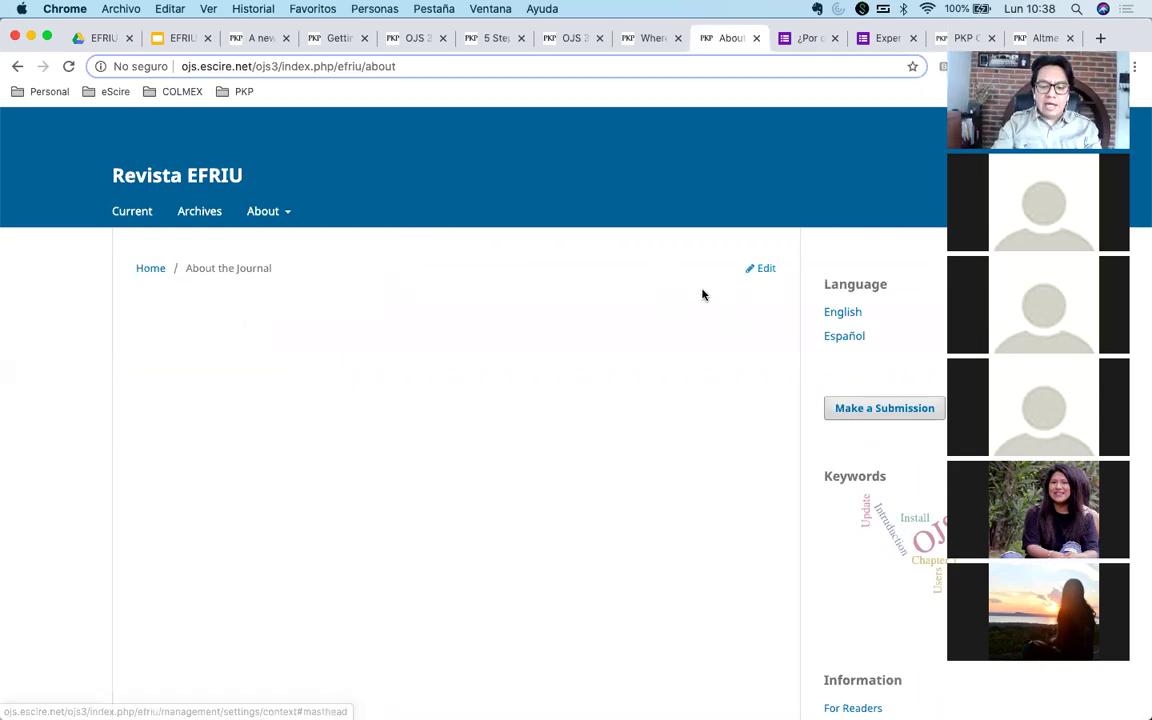
left_click(761, 274)
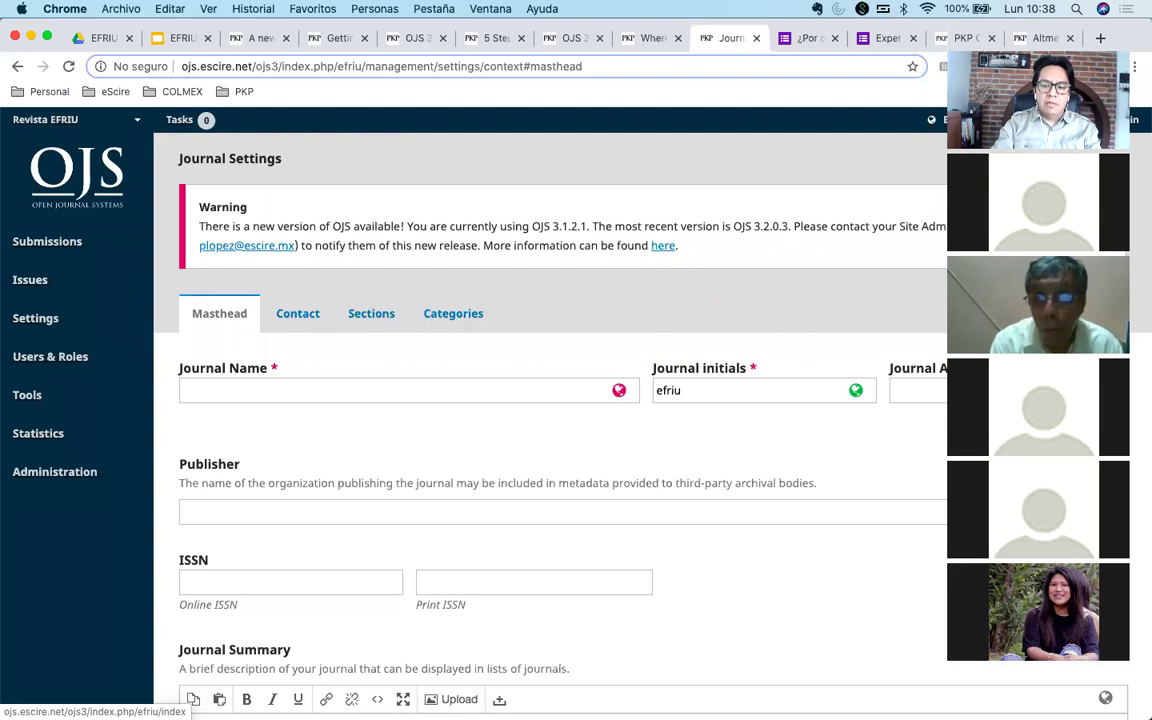
left_click(1005, 119)
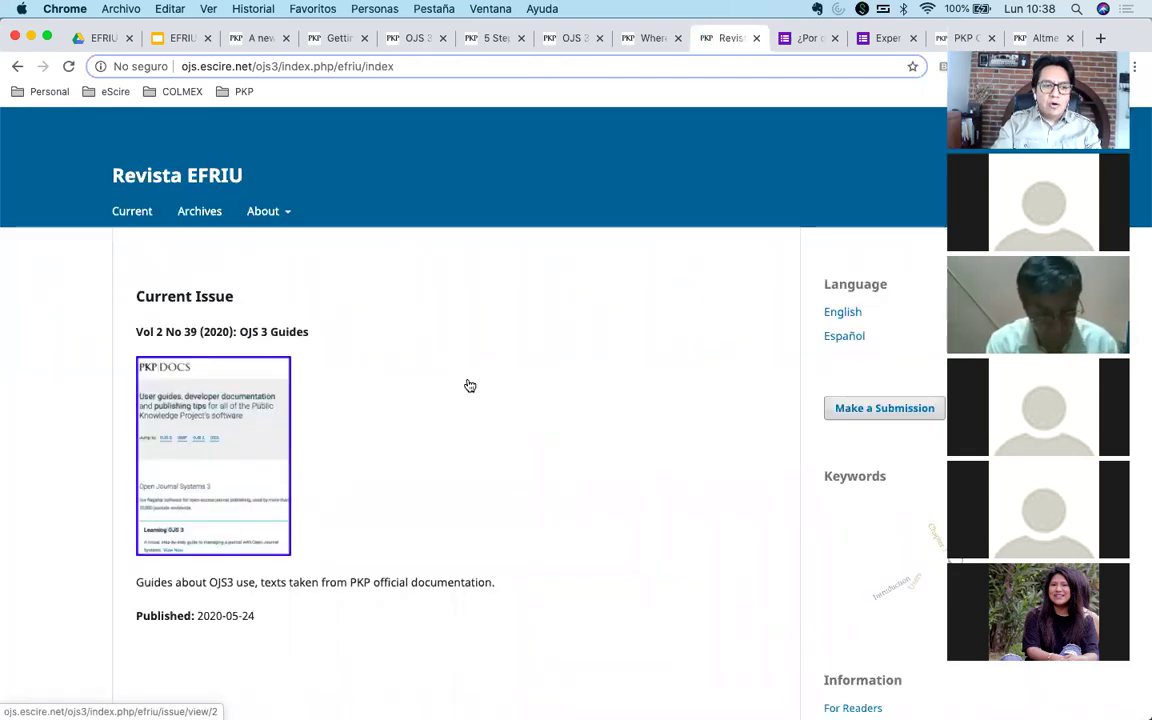
left_click(470, 386)
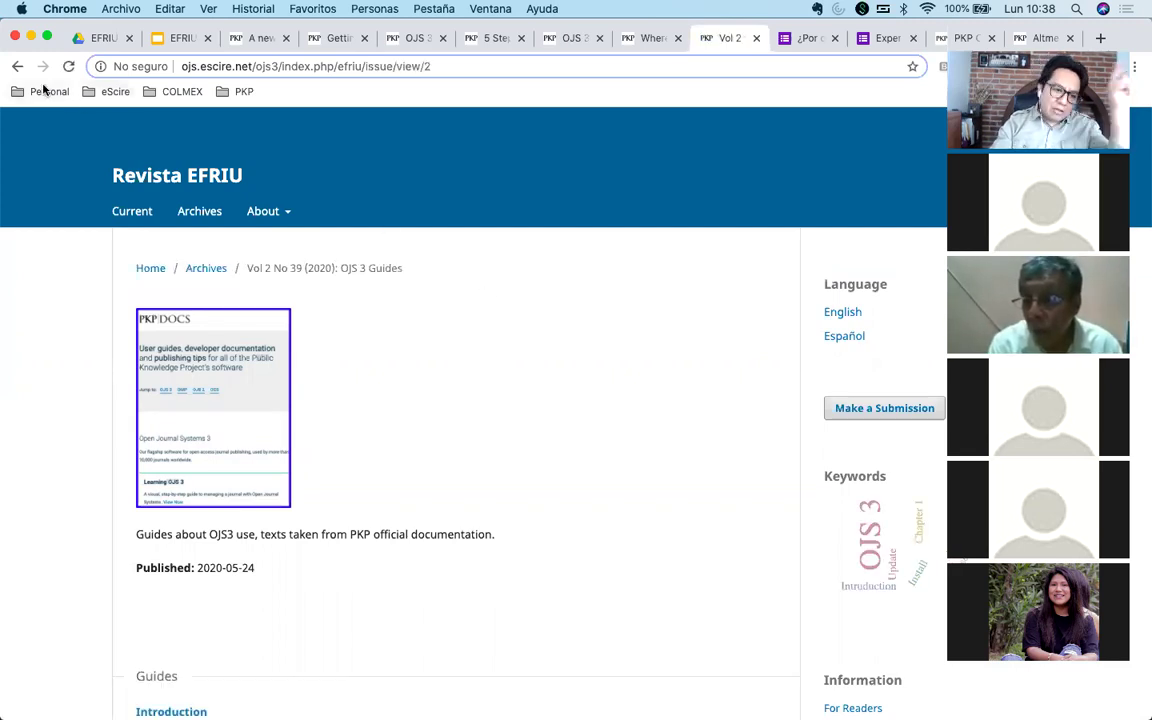
left_click(17, 66)
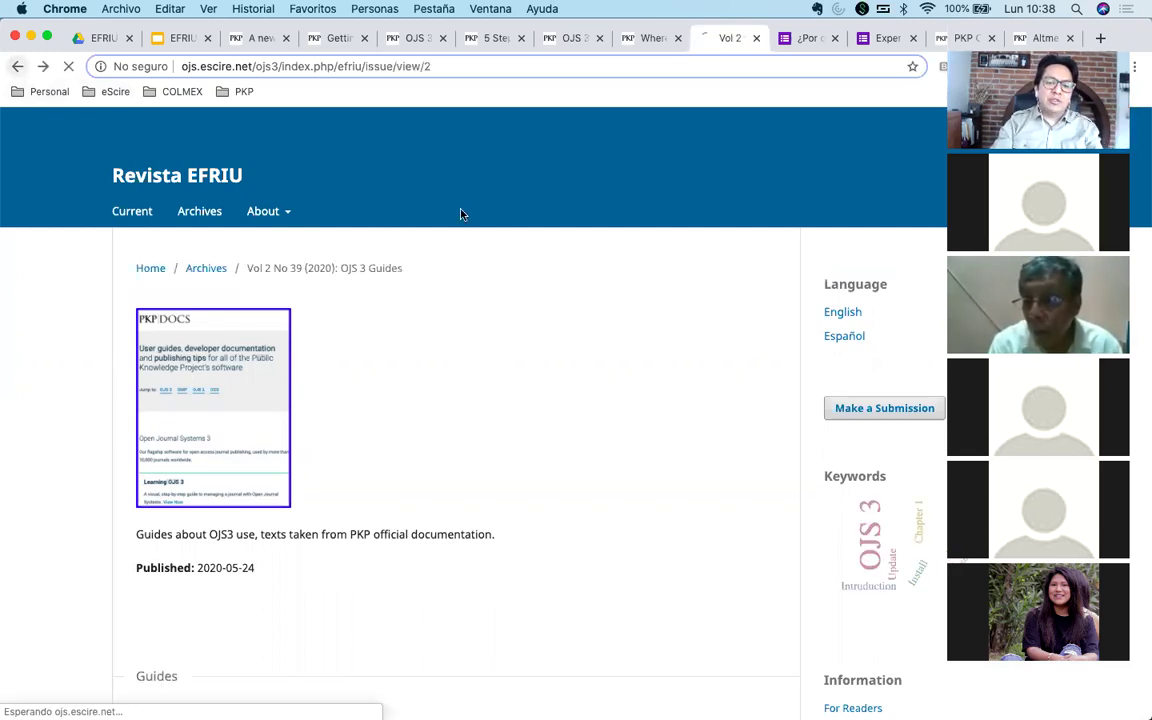
Consult the EFRIU presentation slide covering web editing, workflow and user roles, and return to the journal site.
left_click(172, 40)
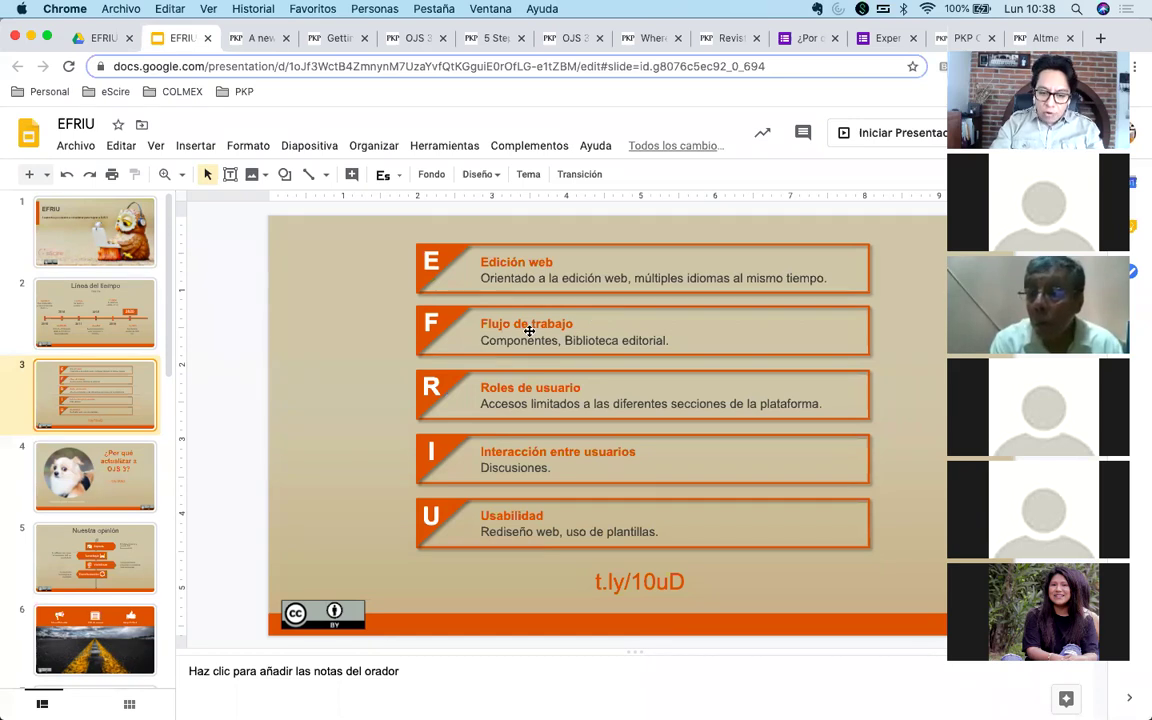
left_click(720, 40)
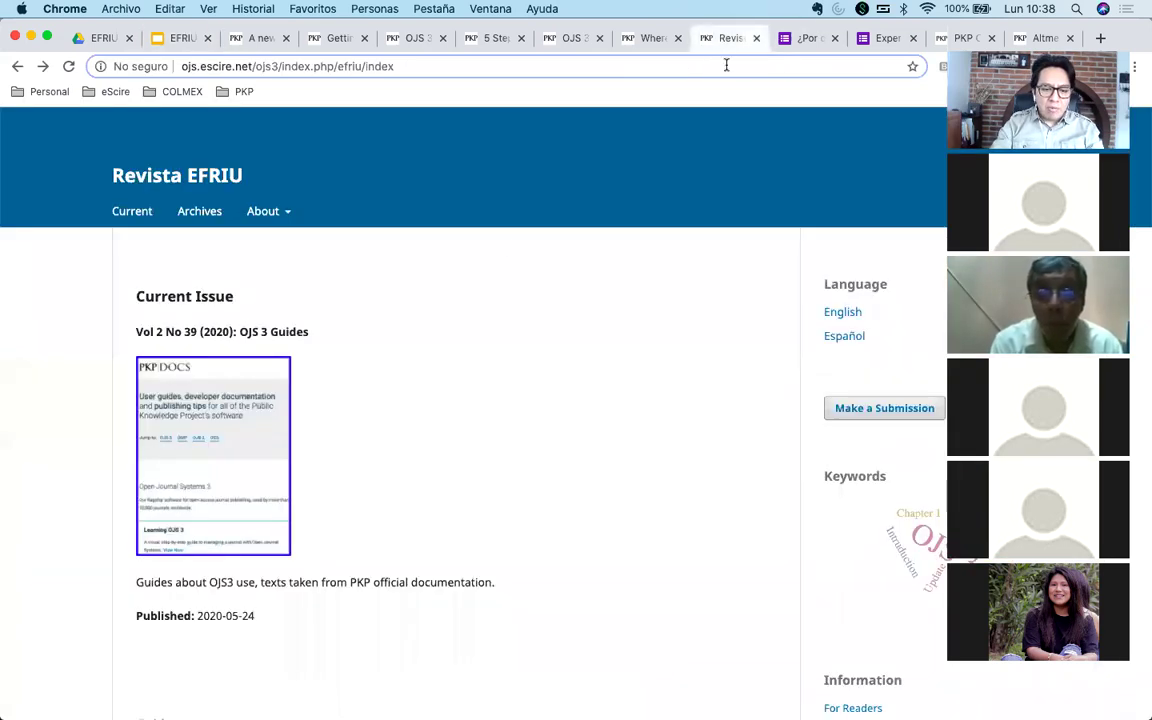
Open the journal's Workflow settings in the administration area and switch the interface language to Español.
left_click(1090, 118)
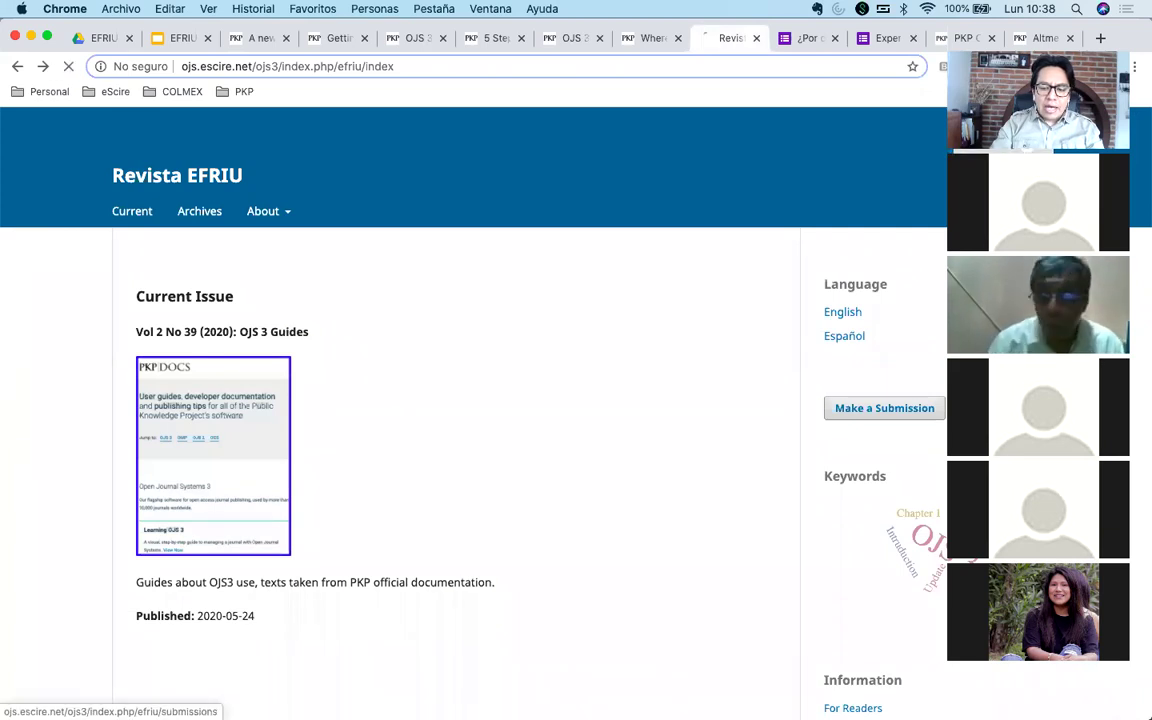
mouse_move(67, 305)
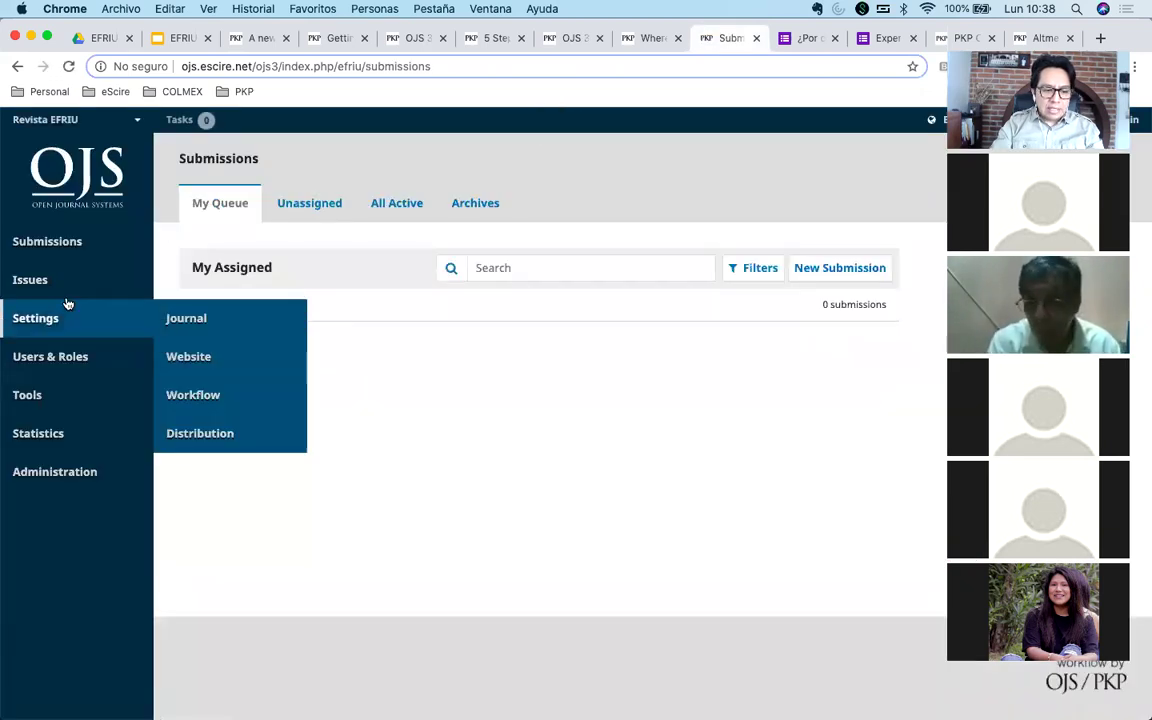
left_click(172, 392)
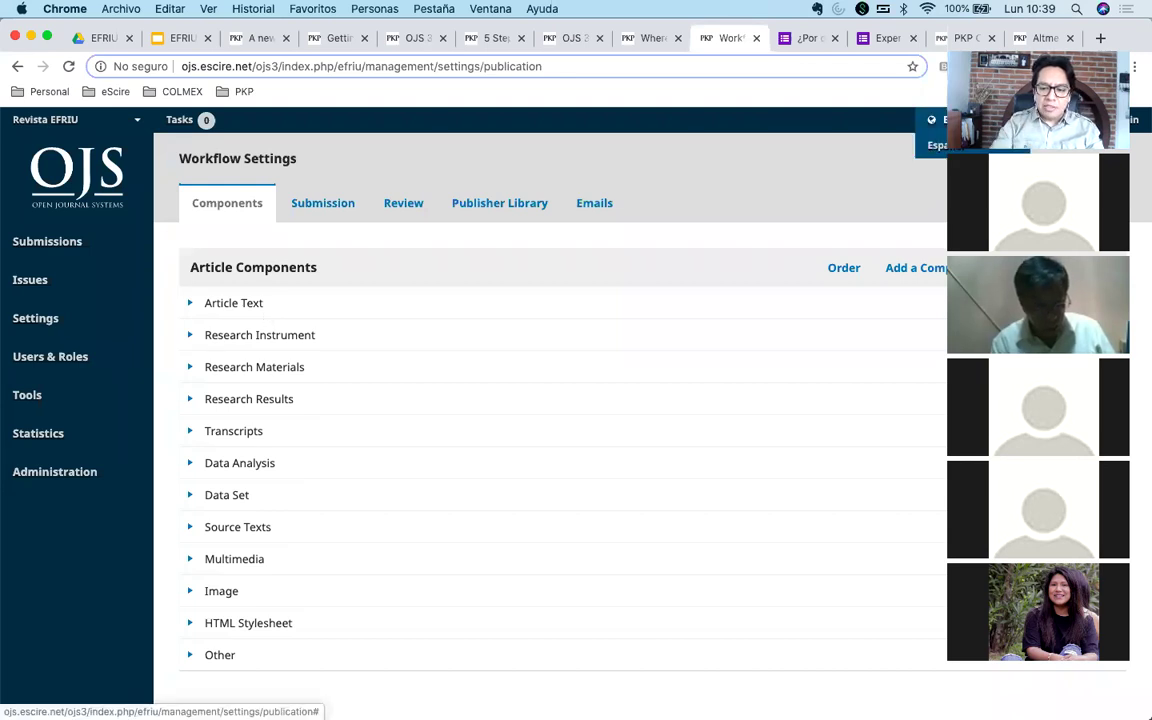
left_click(860, 140)
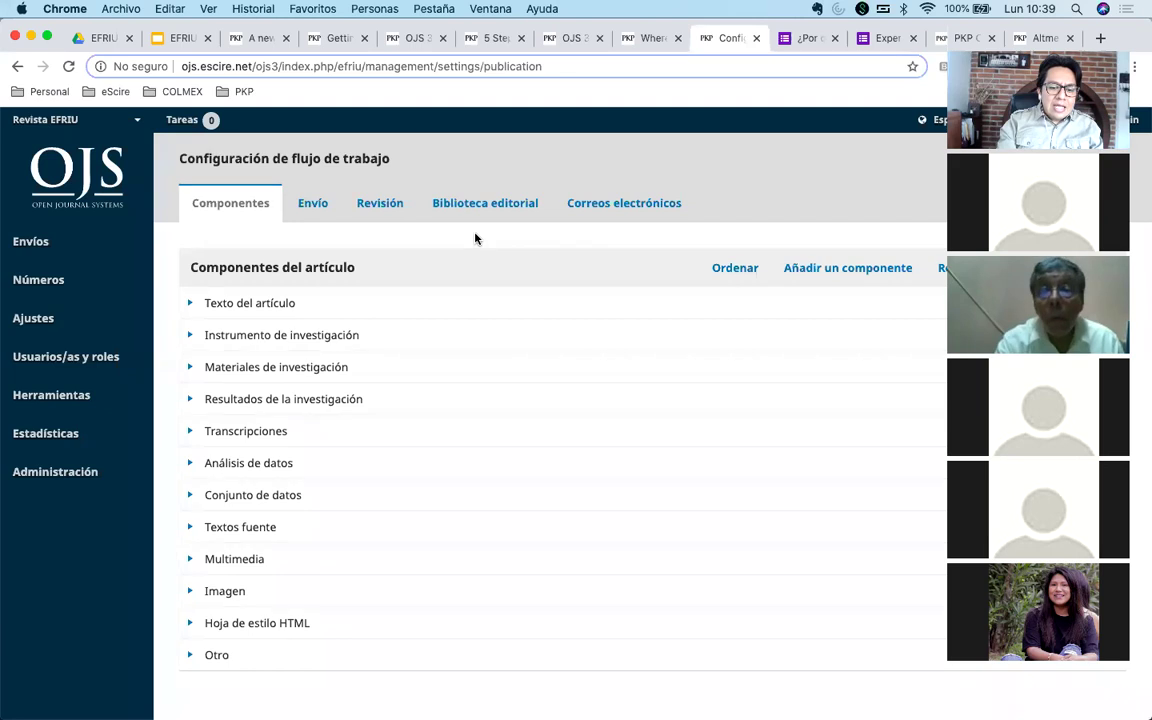
Start adding a file to the Biblioteca editorial, named "Capitulo 1" in Spanish and "Chapter 1" in English, with type Otro.
left_click(487, 203)
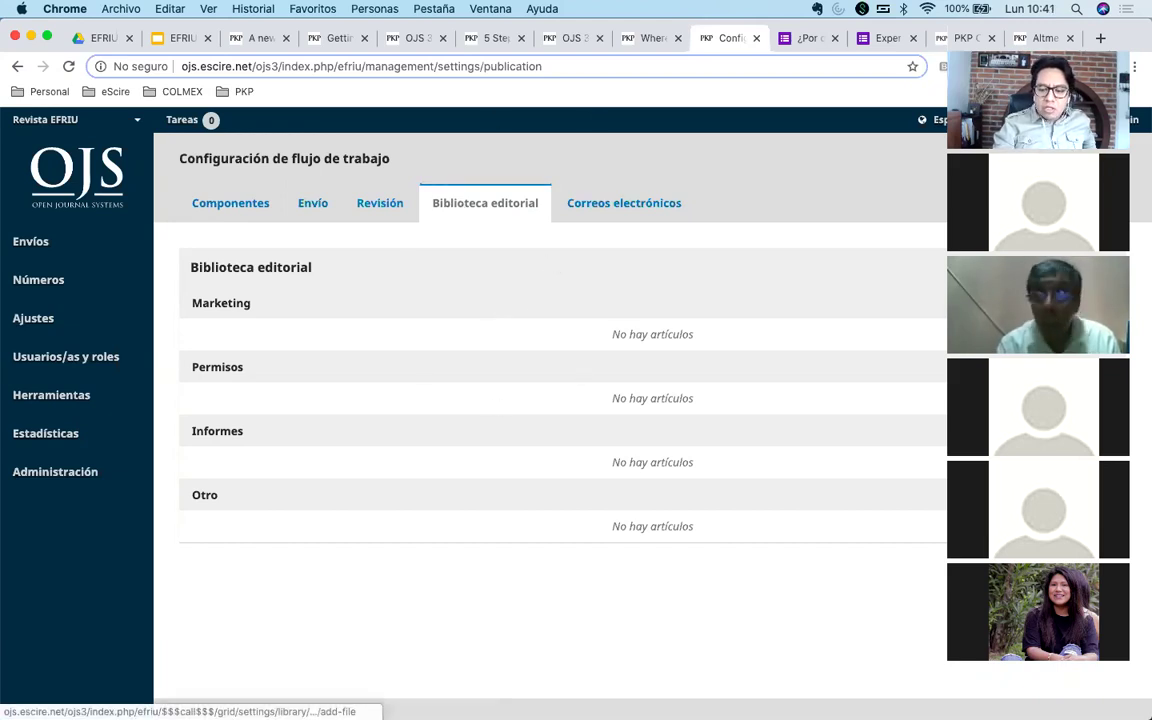
left_click(1070, 267)
left_click(379, 213)
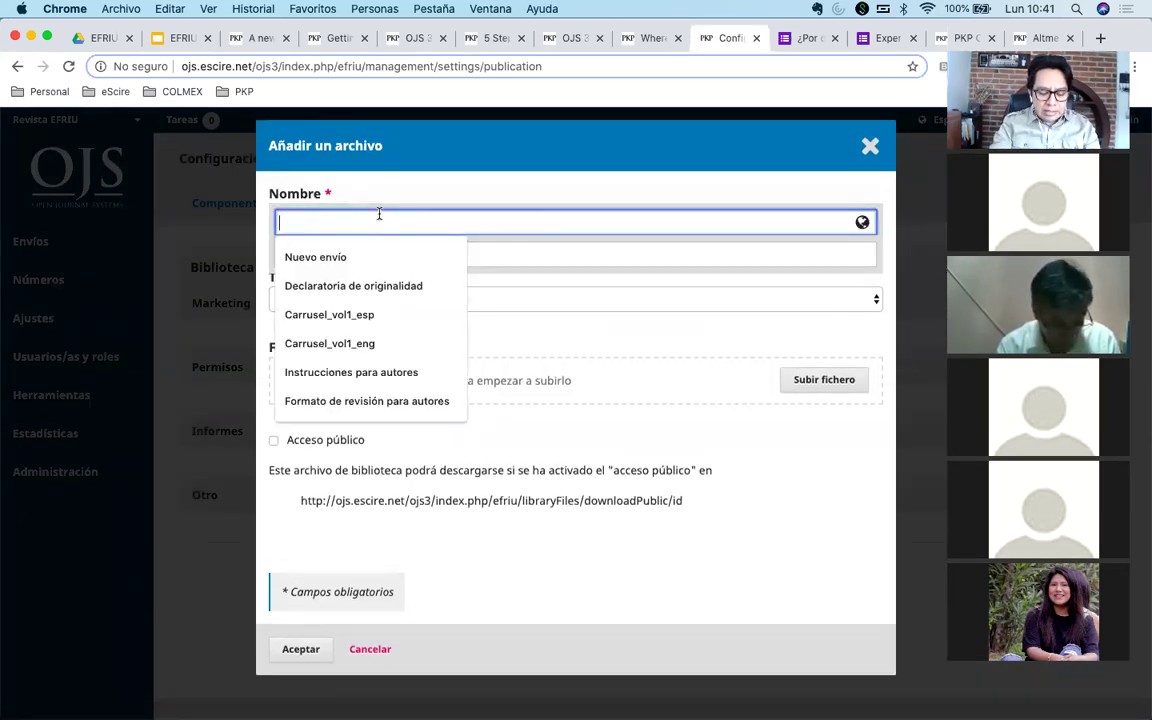
type("Capitu")
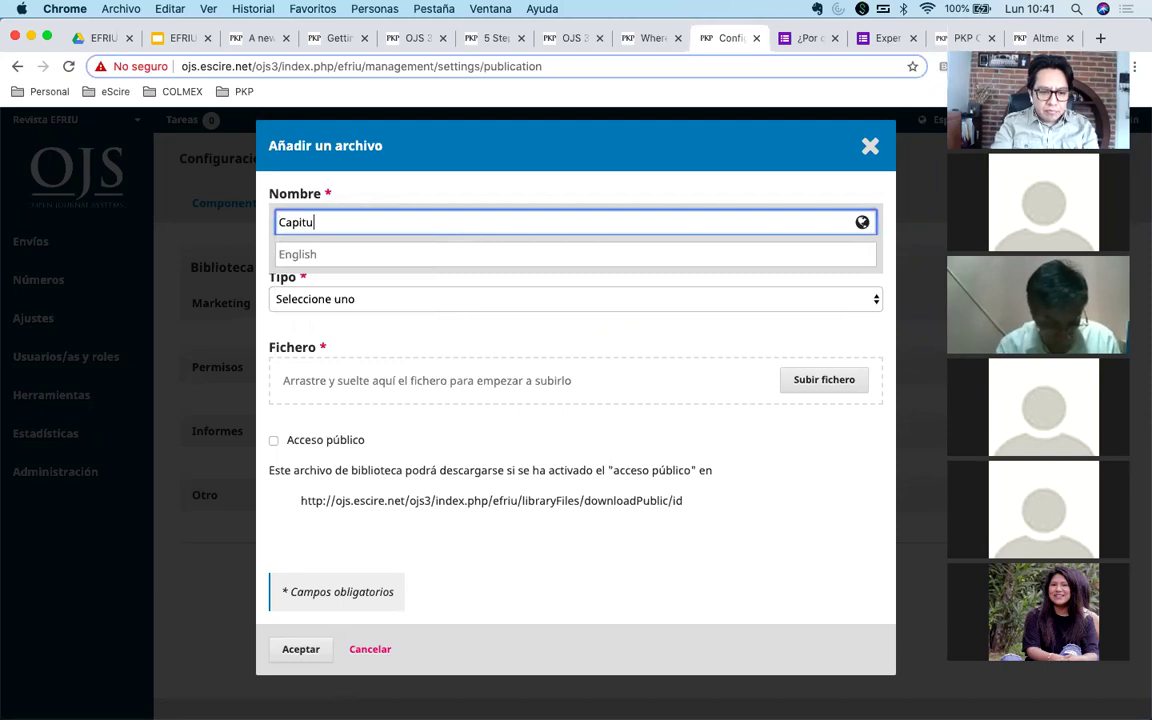
type("lo 1")
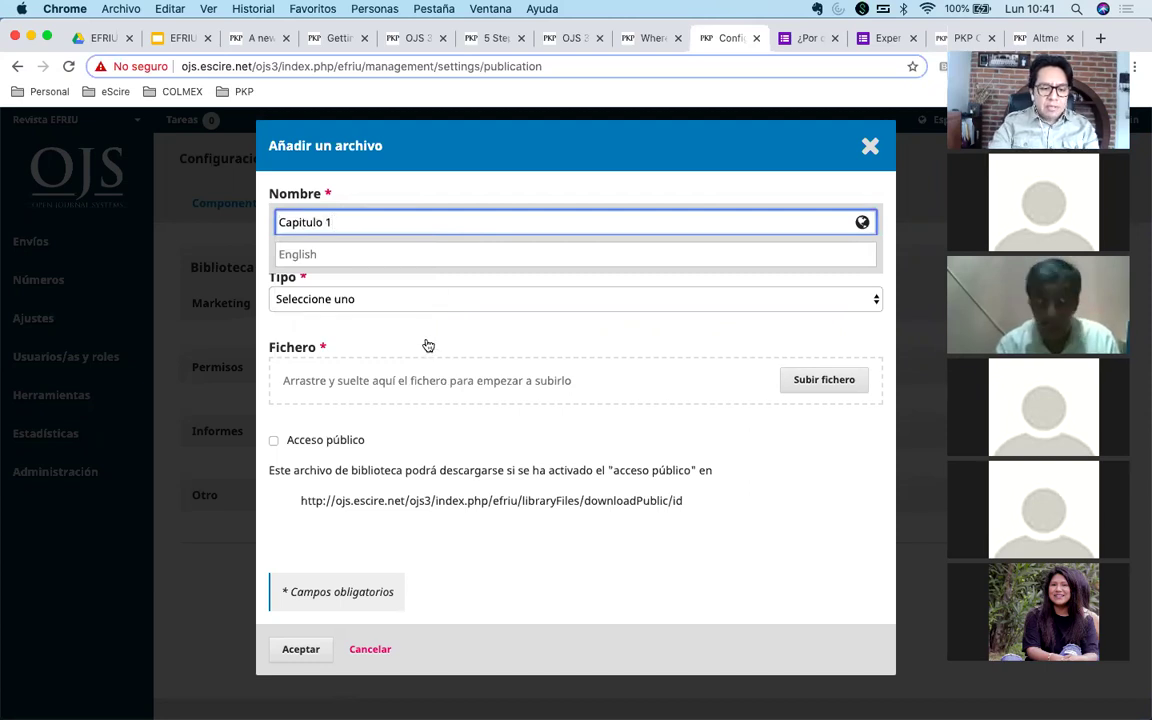
left_click(377, 250)
type("Cha")
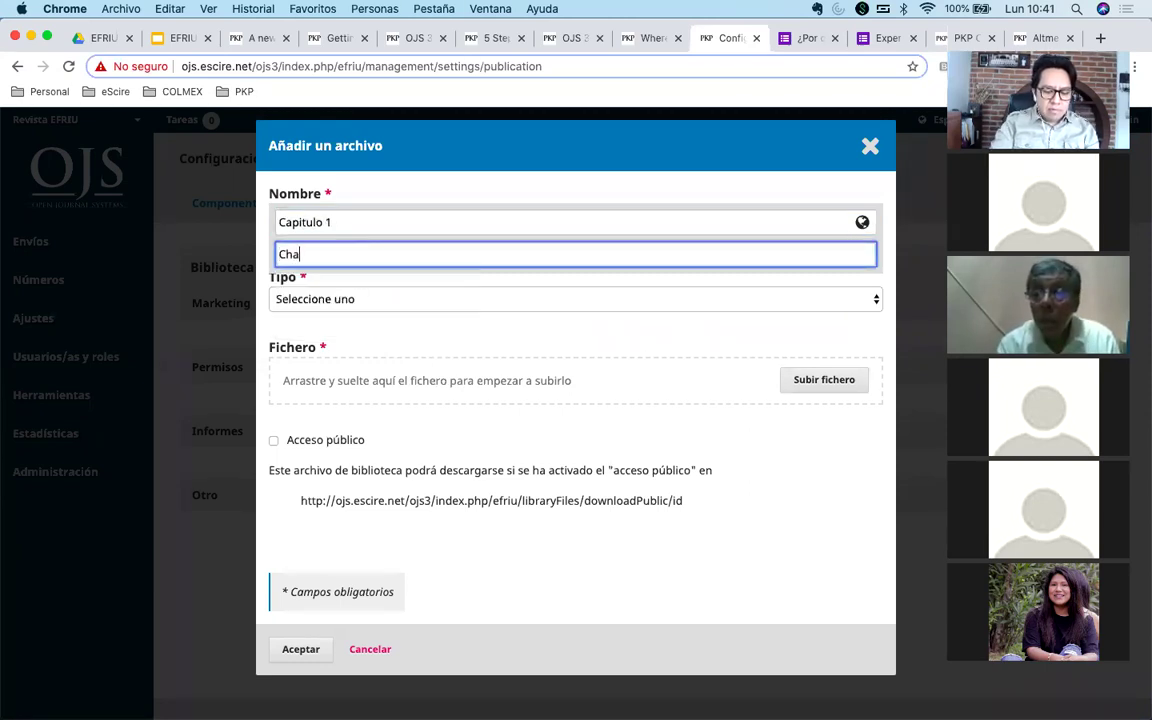
type("pter 1")
left_click(465, 290)
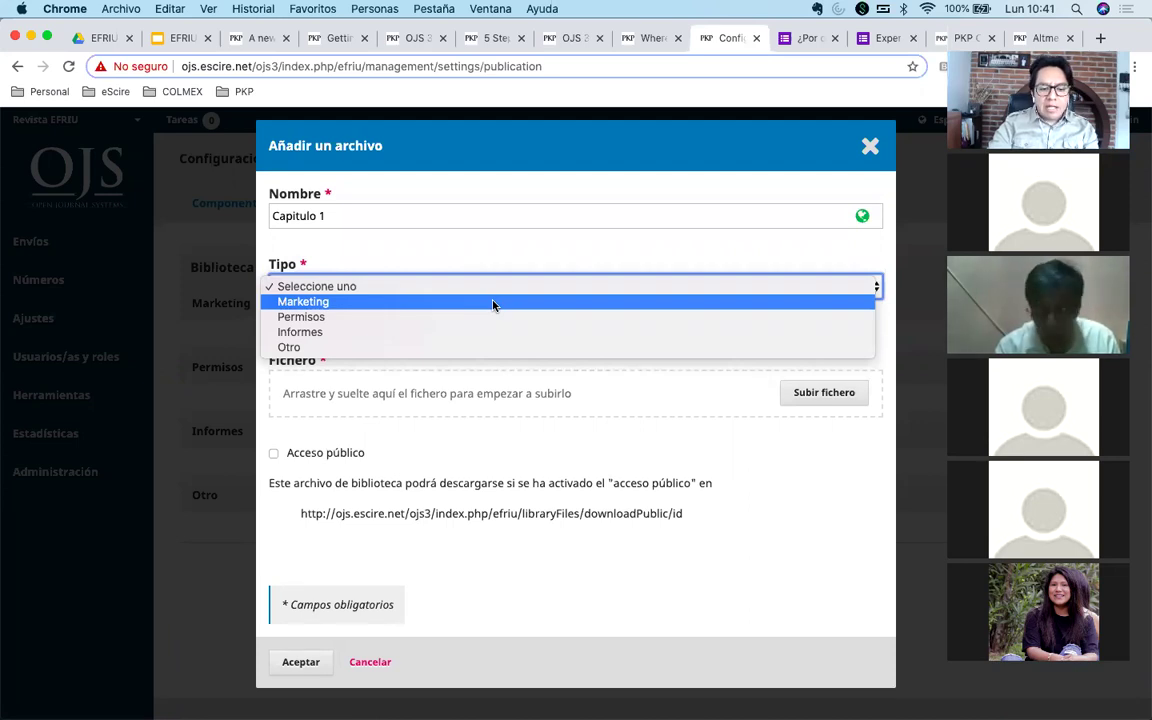
left_click(447, 347)
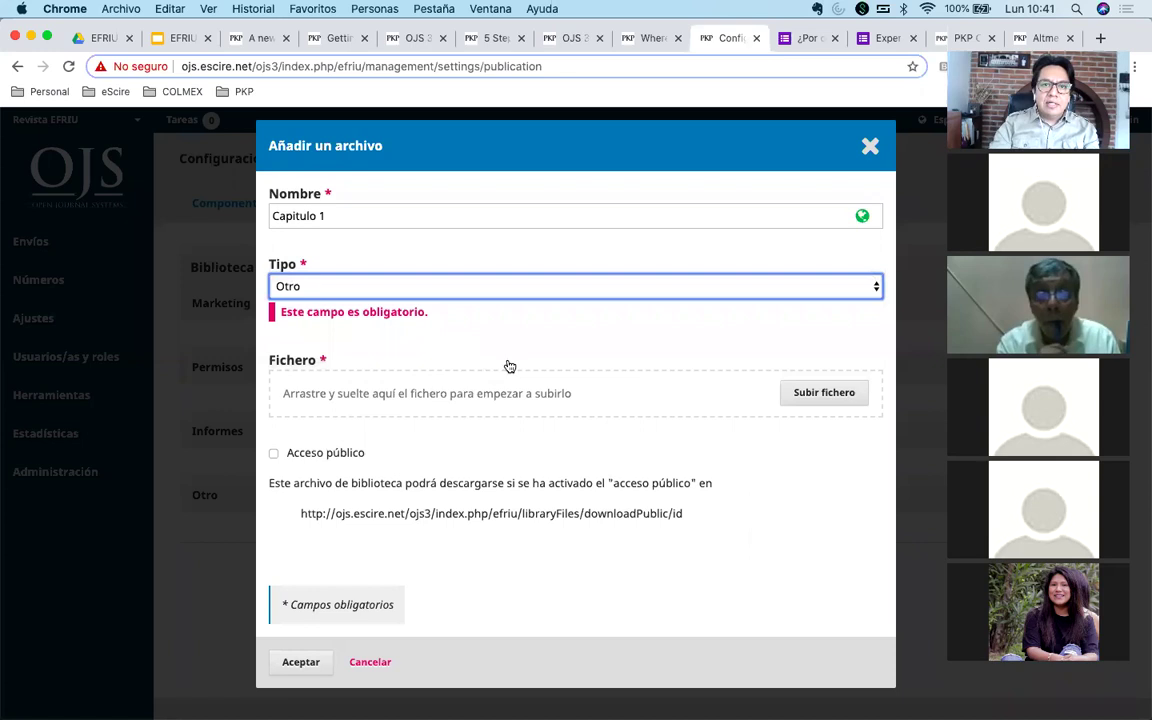
Upload Capítulo 1_ Introducción.pdf from Descargas, enable Acceso público and accept the new library file.
left_click(808, 400)
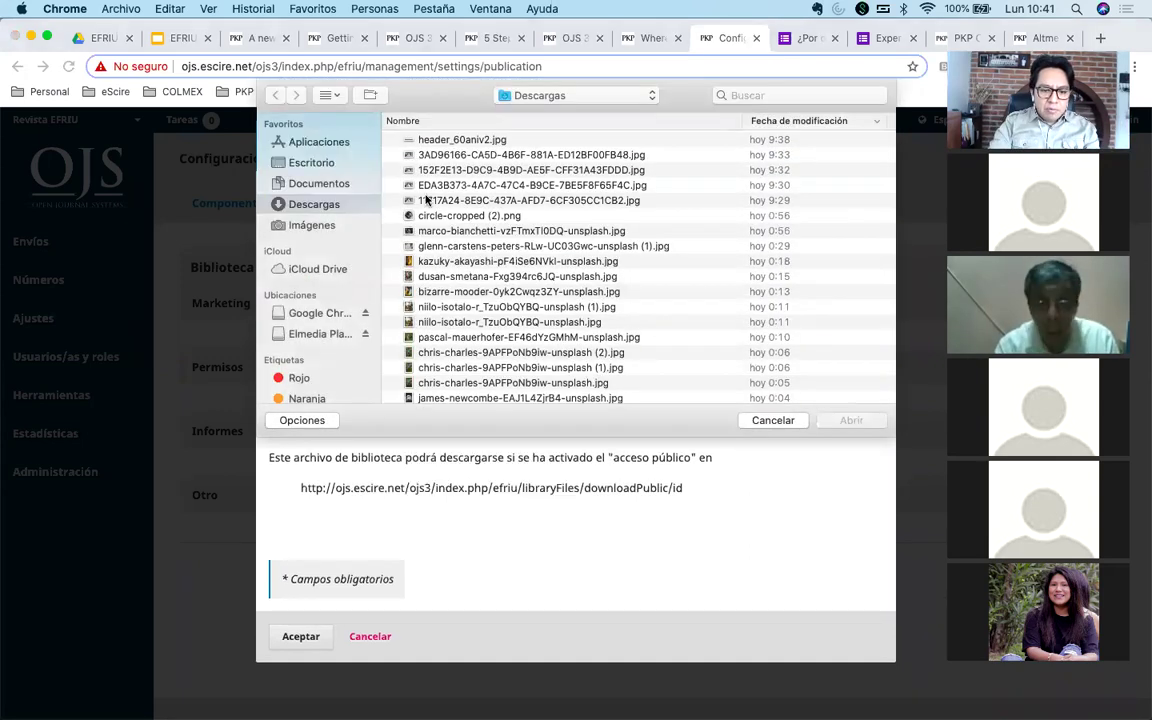
left_click(470, 276)
scroll(530, 316, "down", 3)
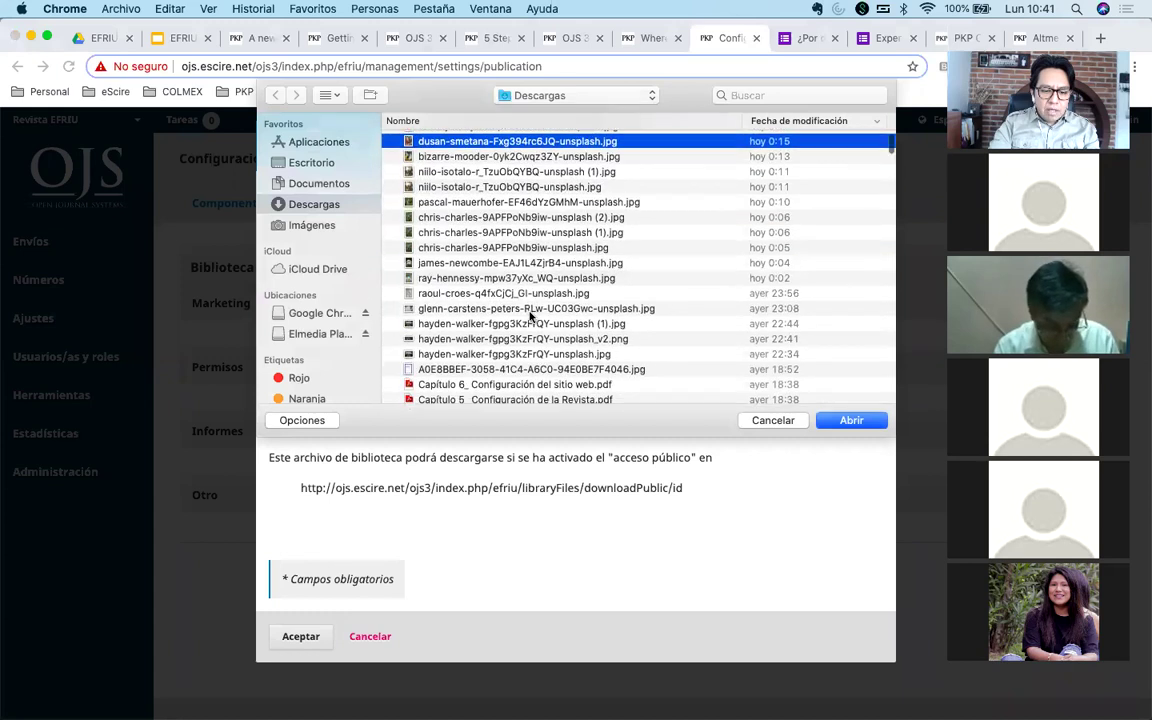
scroll(530, 316, "down", 2)
double_click(440, 345)
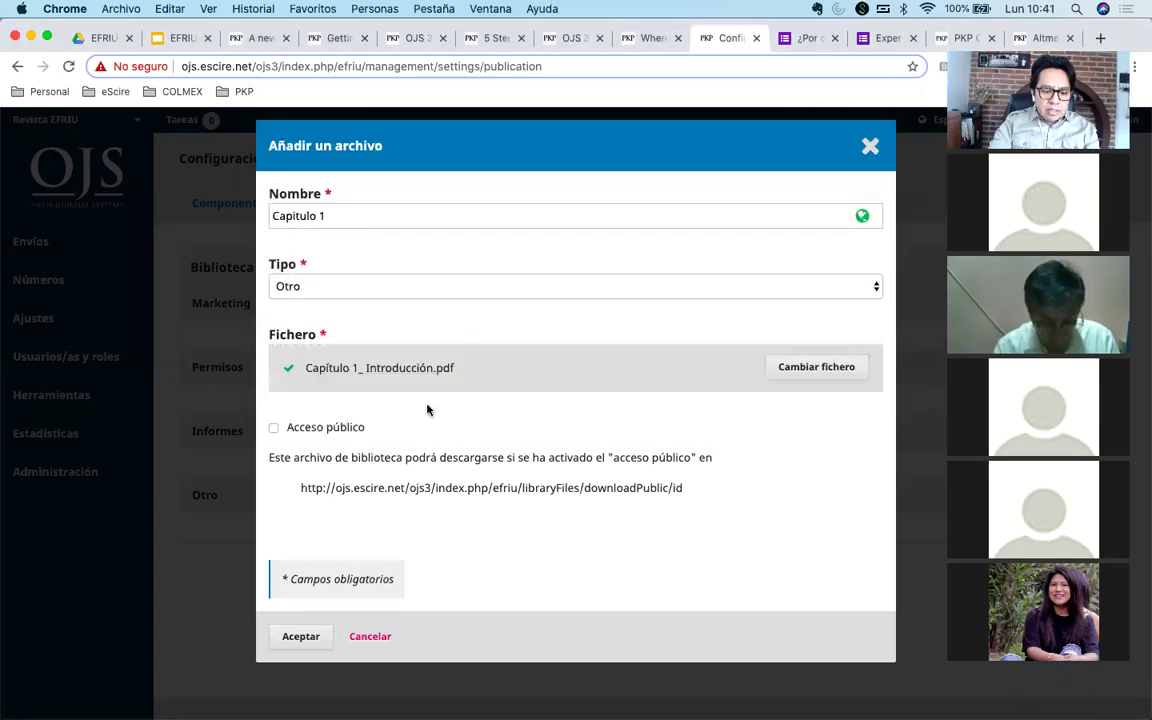
left_click(273, 427)
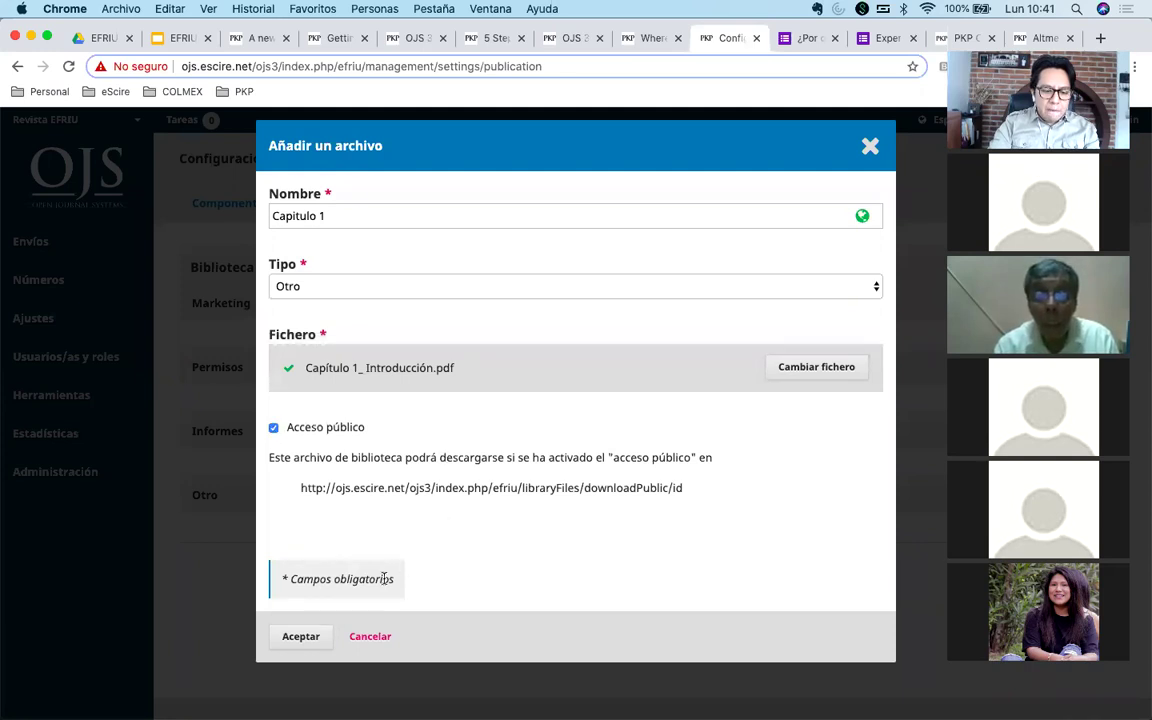
left_click(302, 636)
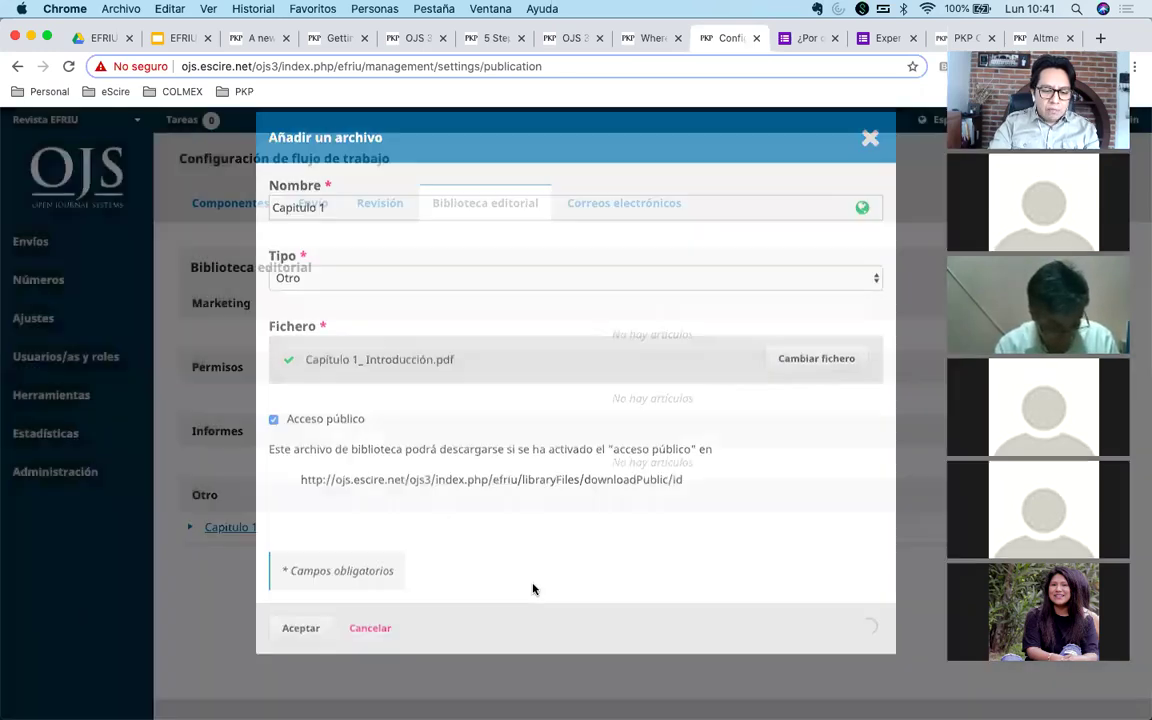
Select the public download URL in the Capitulo 1 library file's edit form and close the form without changes.
scroll(527, 465, "down", 1)
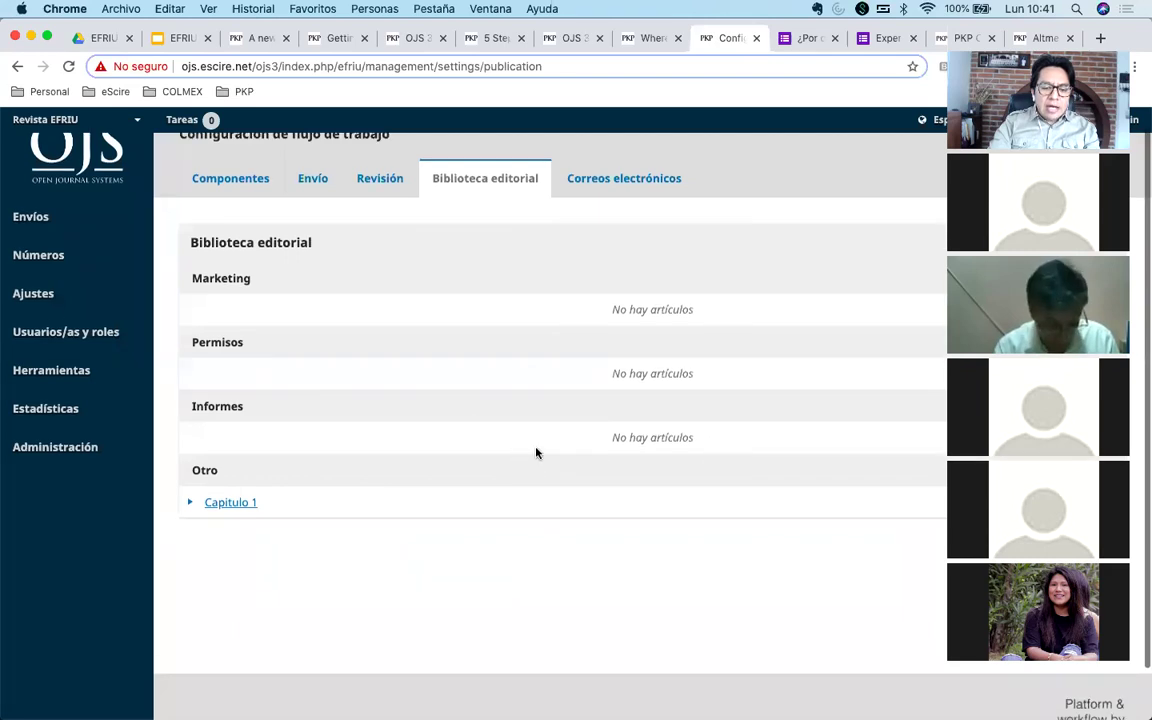
left_click(189, 502)
left_click(215, 529)
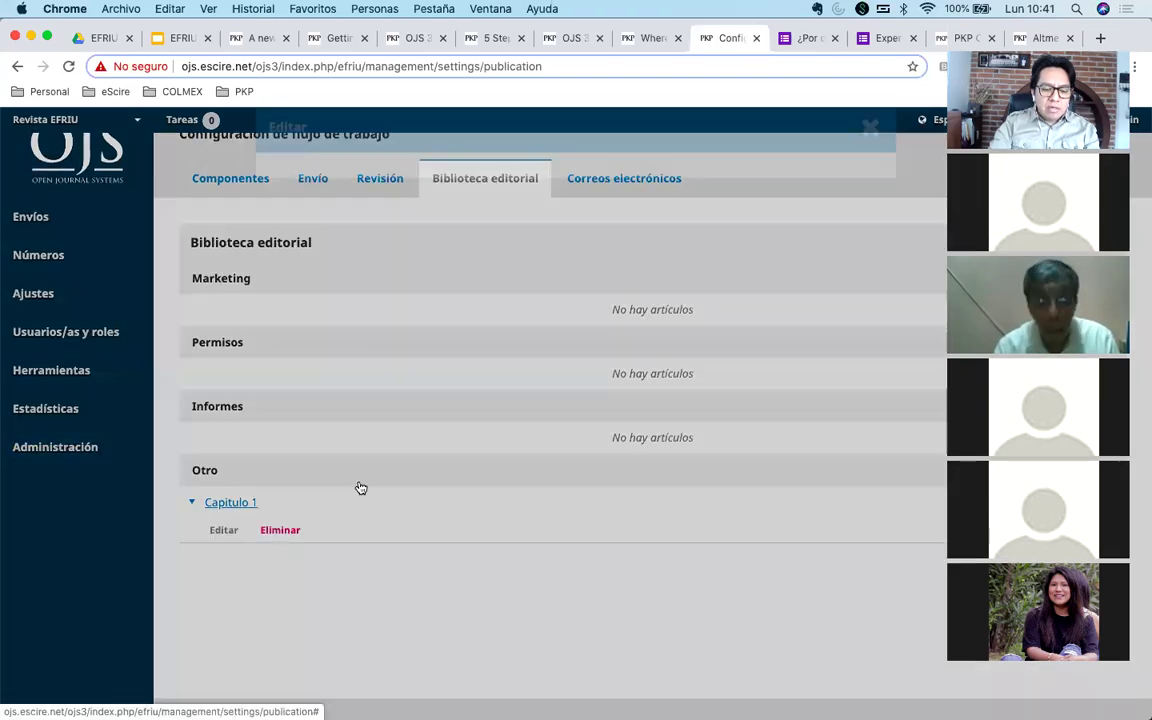
triple_click(456, 528)
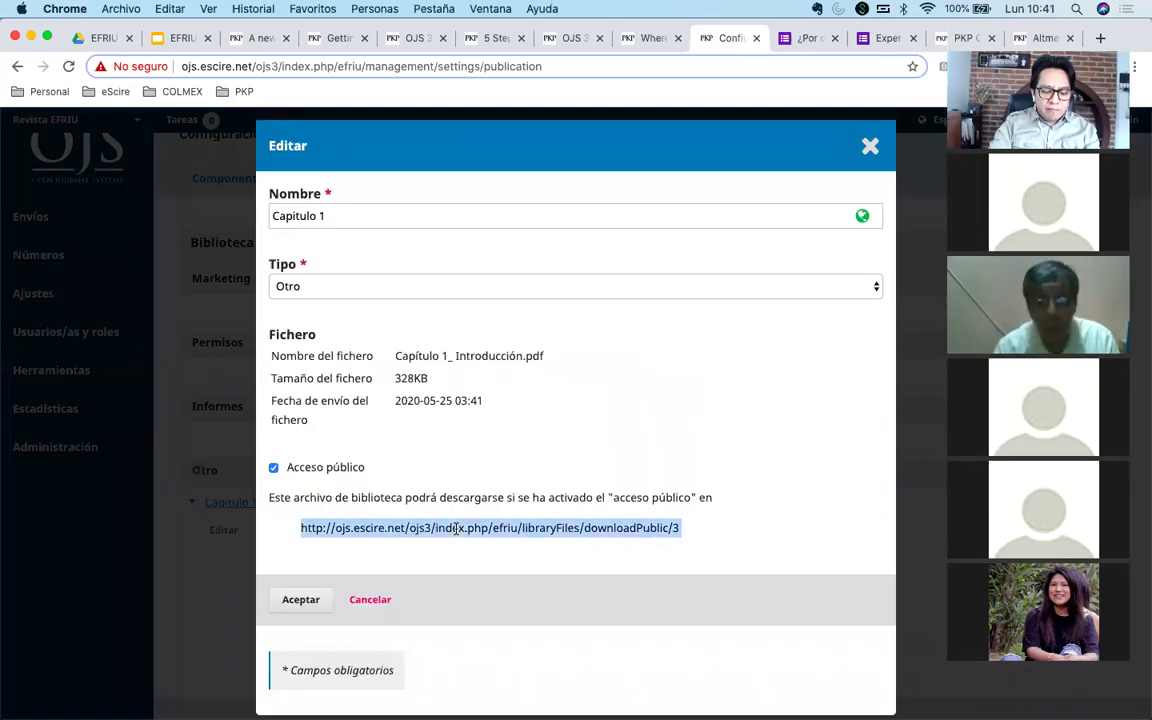
left_click(869, 147)
Open the journal's Sitio web settings on the Apariencia section.
mouse_move(55, 260)
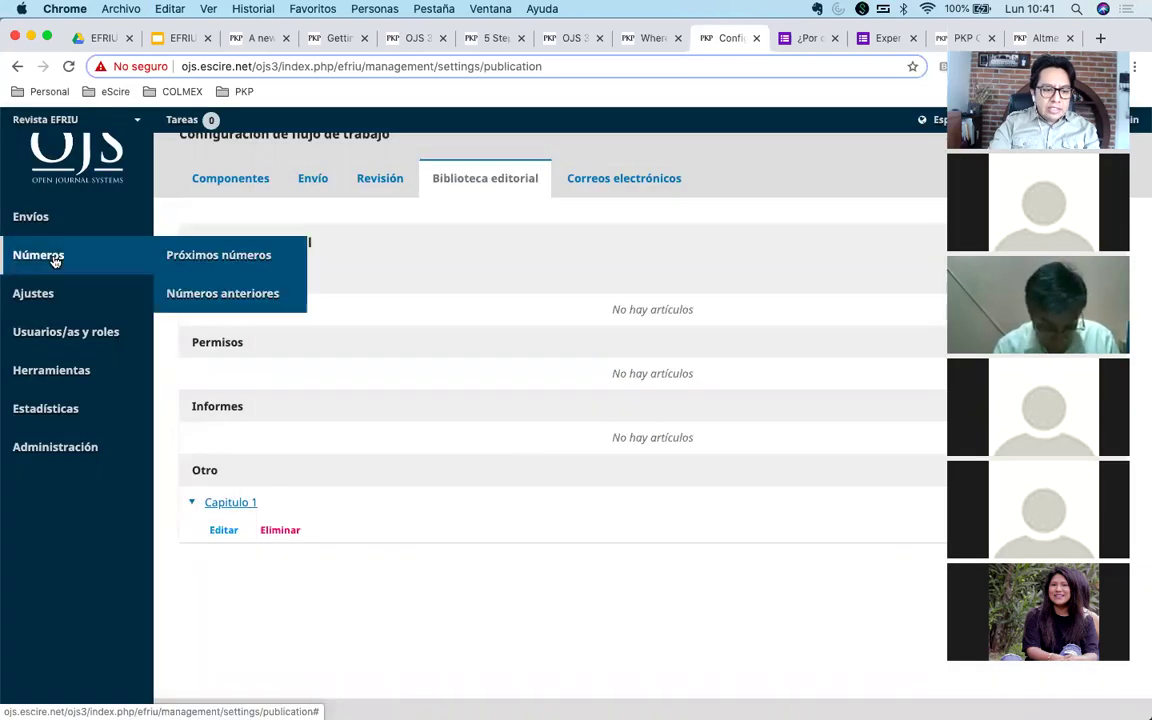
mouse_move(57, 291)
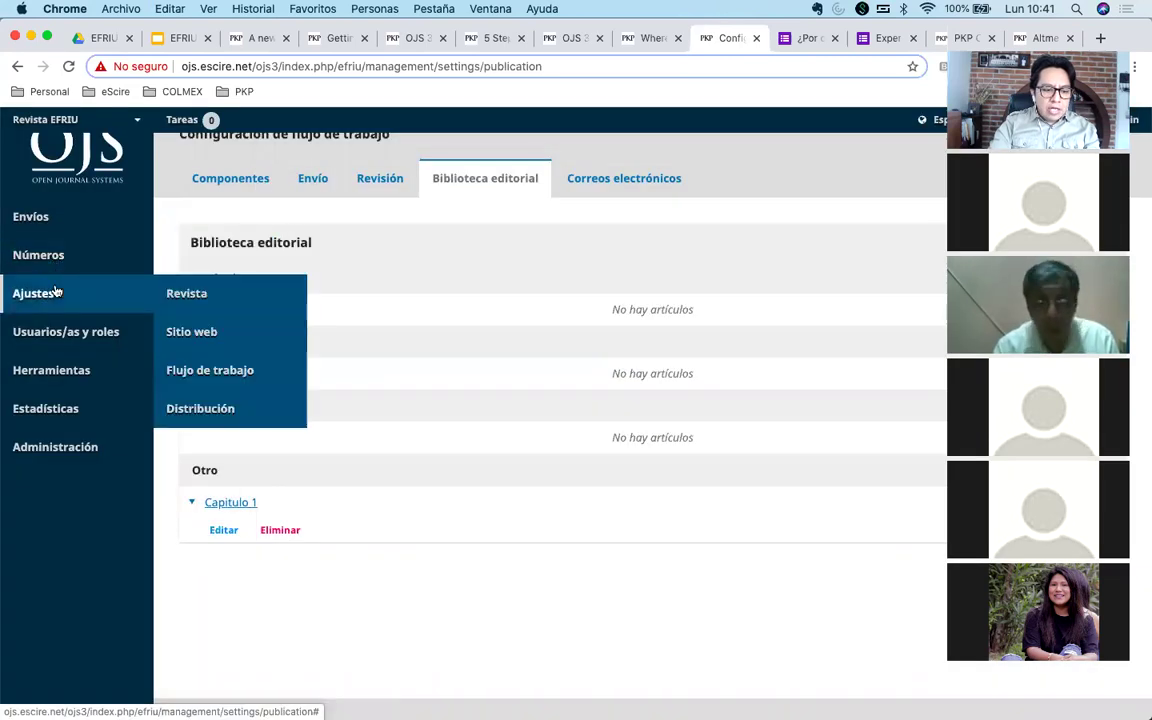
left_click(229, 334)
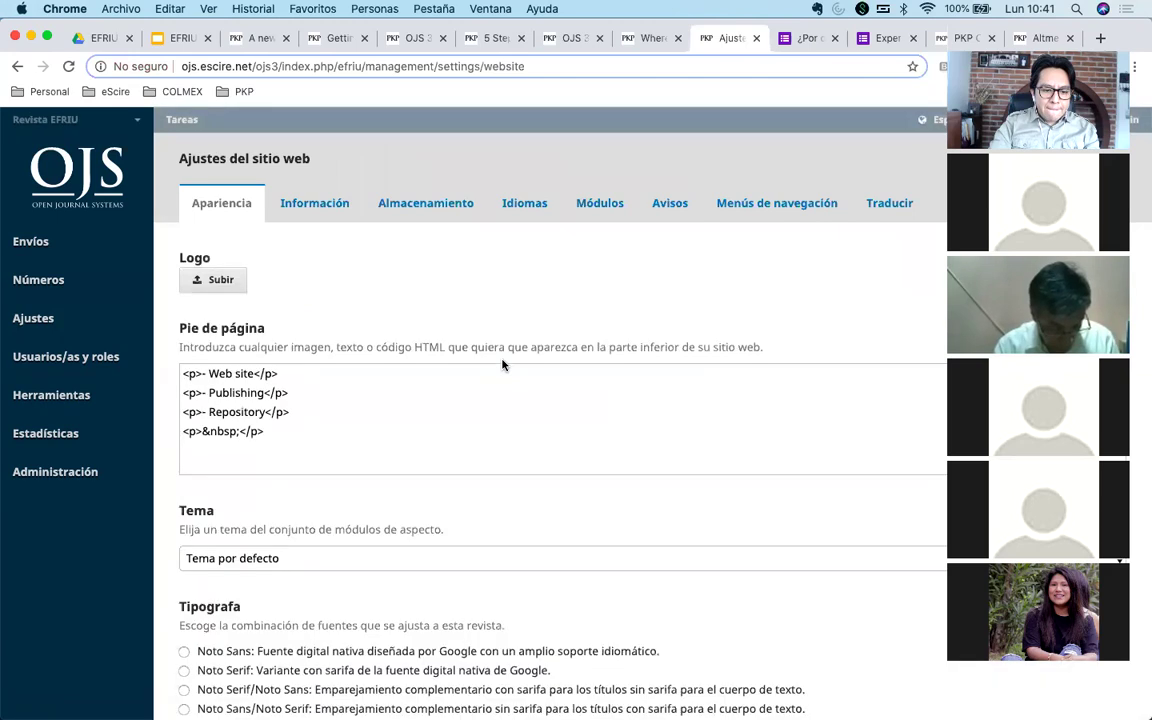
Add the line "- Introducción a OJS 3" below "- Repositorio" in the English version of the page footer.
scroll(477, 460, "down", 3)
scroll(477, 460, "down", 20)
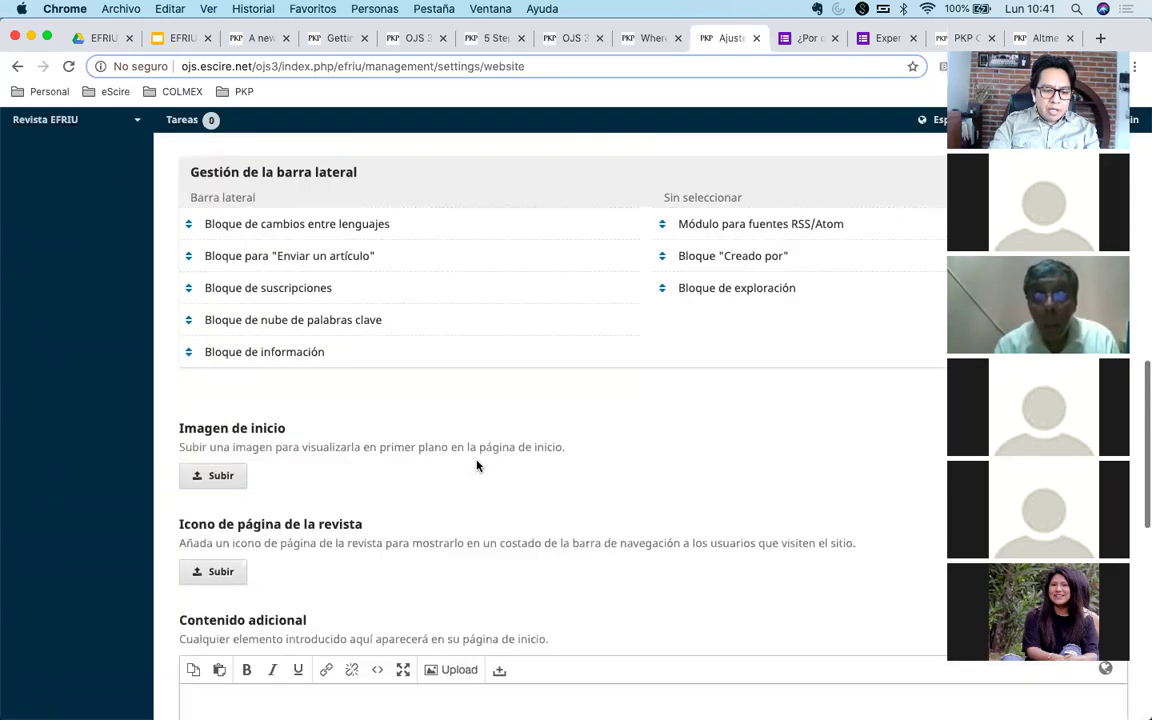
scroll(477, 466, "up", 9)
scroll(477, 466, "up", 10)
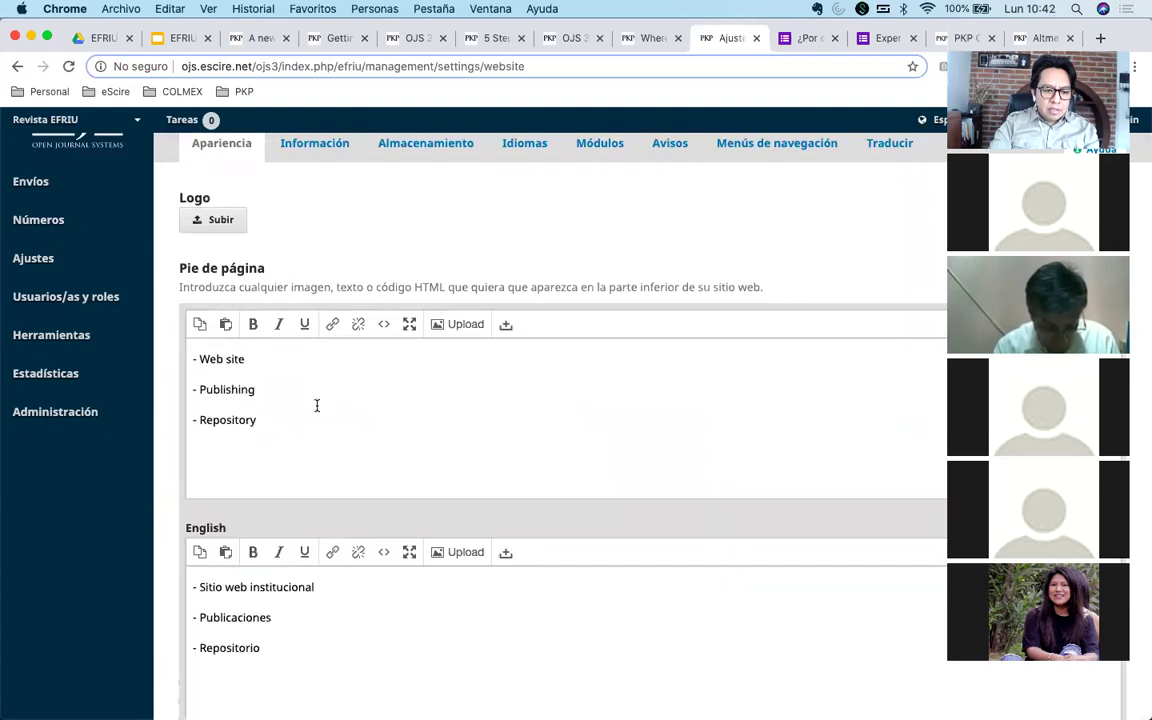
left_click(345, 422)
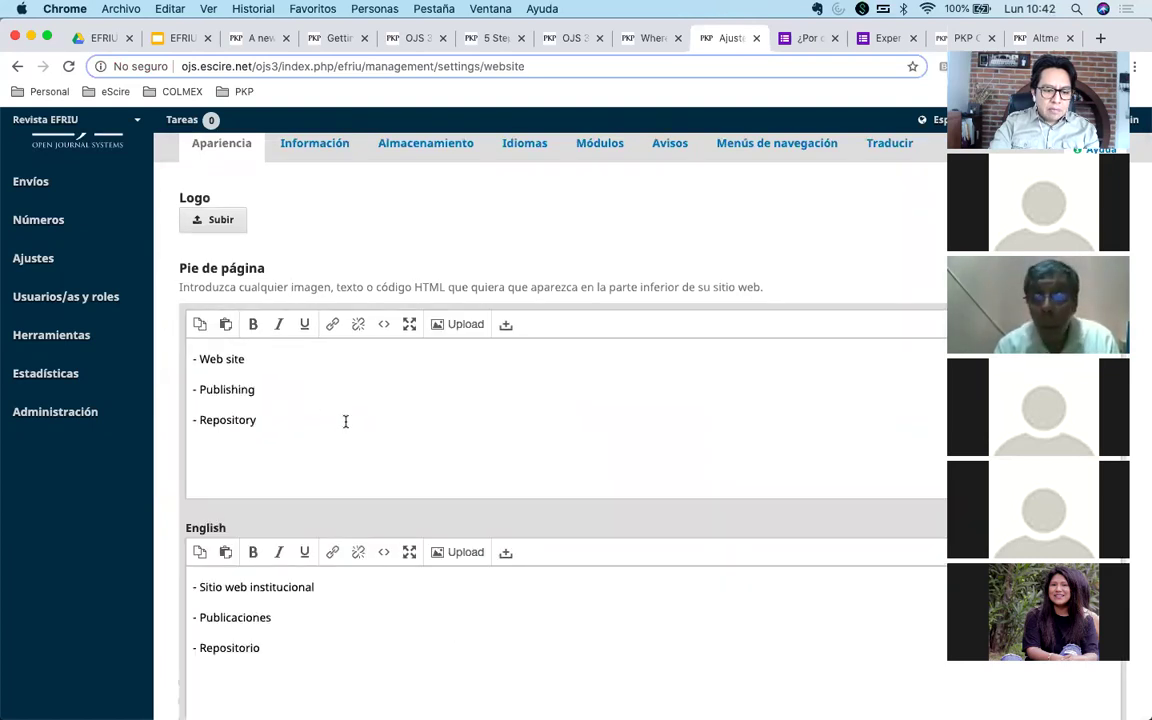
scroll(344, 626, "down", 1)
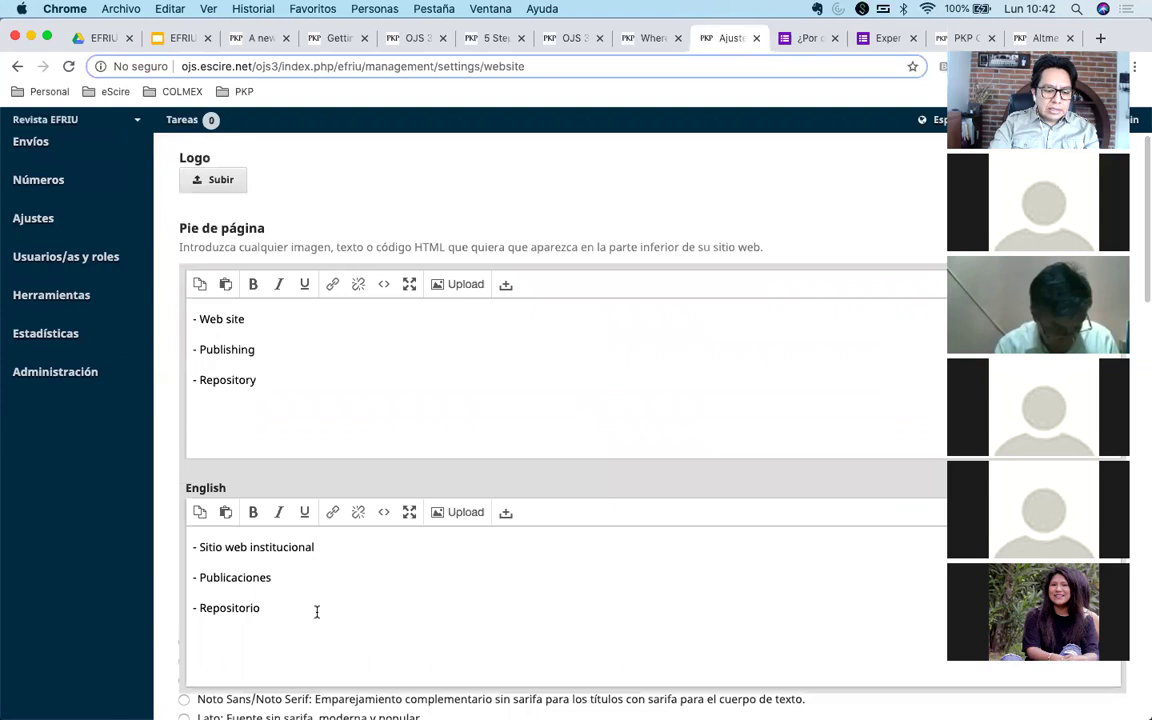
left_click(278, 610)
key("Return")
type("-")
type(" In")
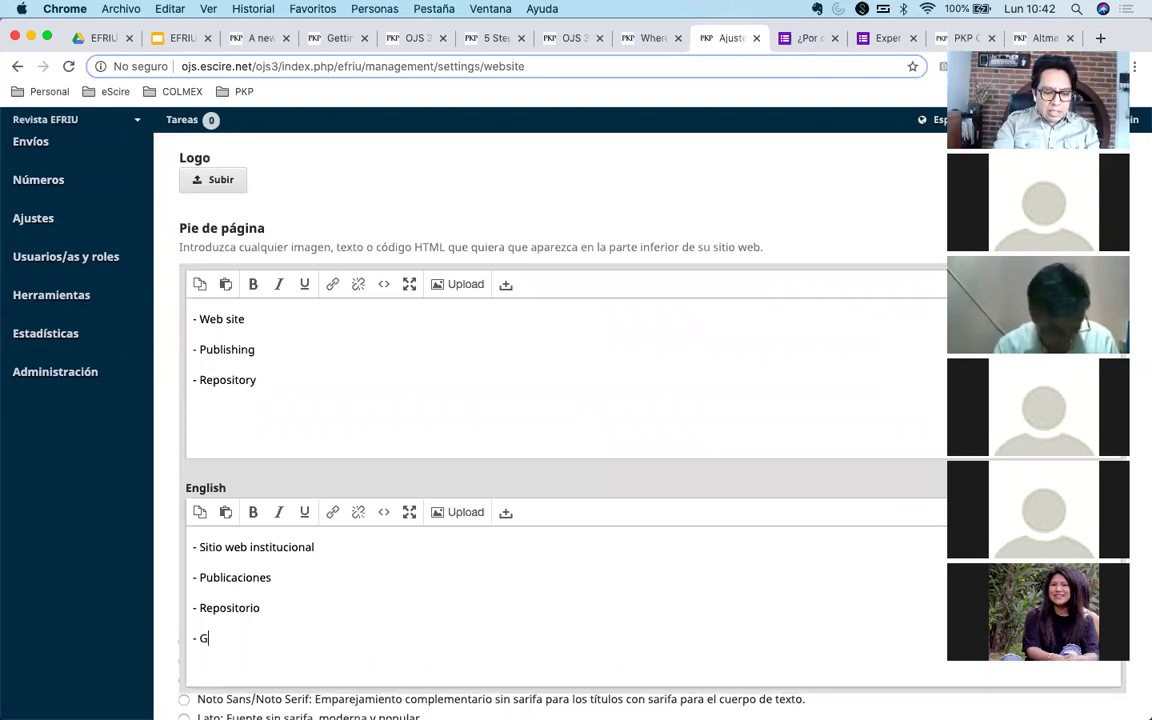
type("troducci")
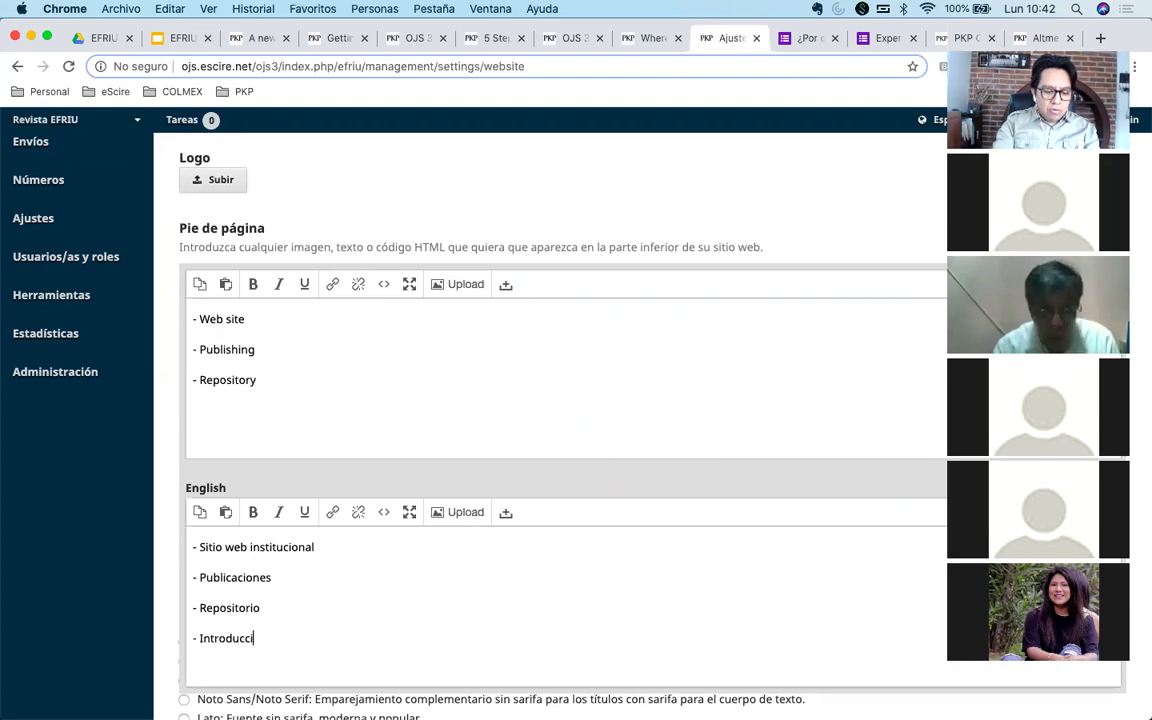
type("ón a OJS 3")
key("super+Left")
key("Right")
key("Right")
key("super+shift+Right")
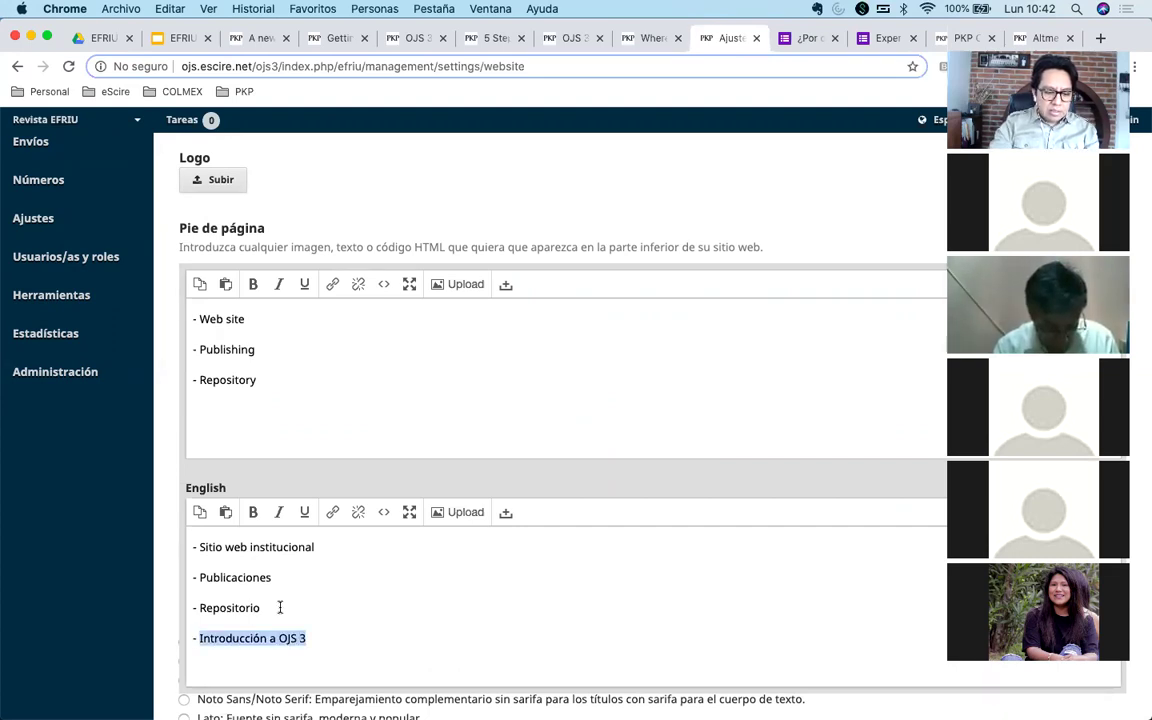
left_click(332, 516)
type("http://ojs.escine.net/ojs3/index.php/efriu/libraryFiles/downloadPublic/3")
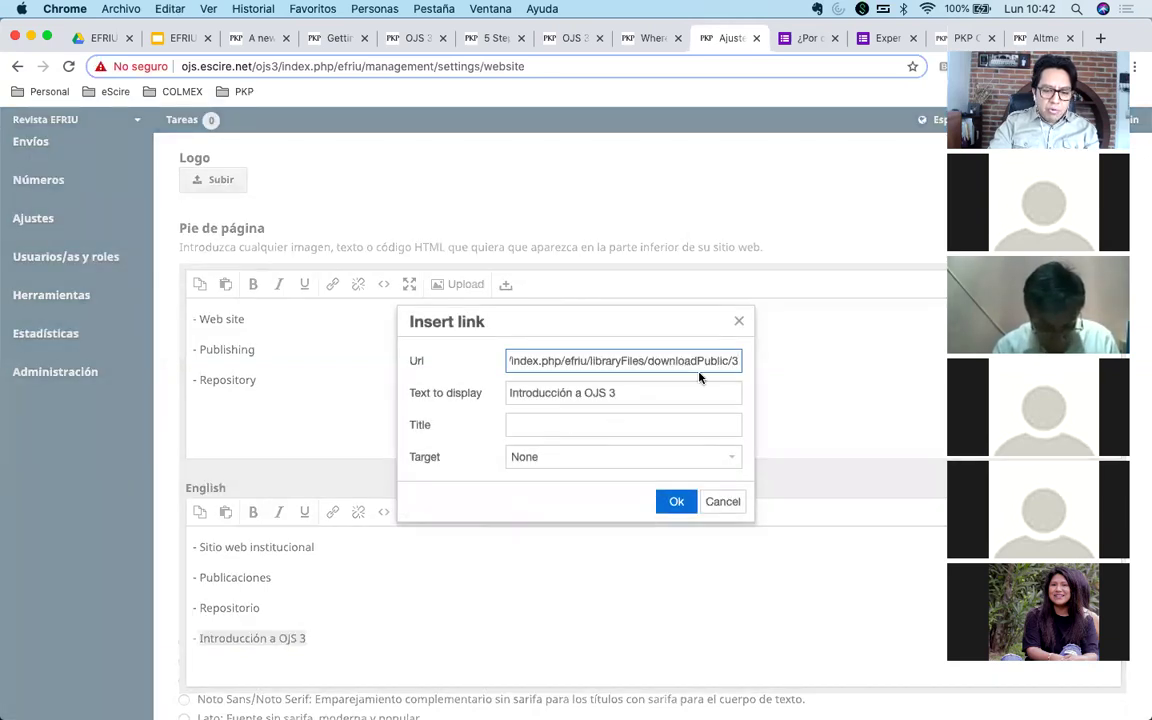
key("super+Left")
key("super+Right")
key("super+Left")
key("super+Right")
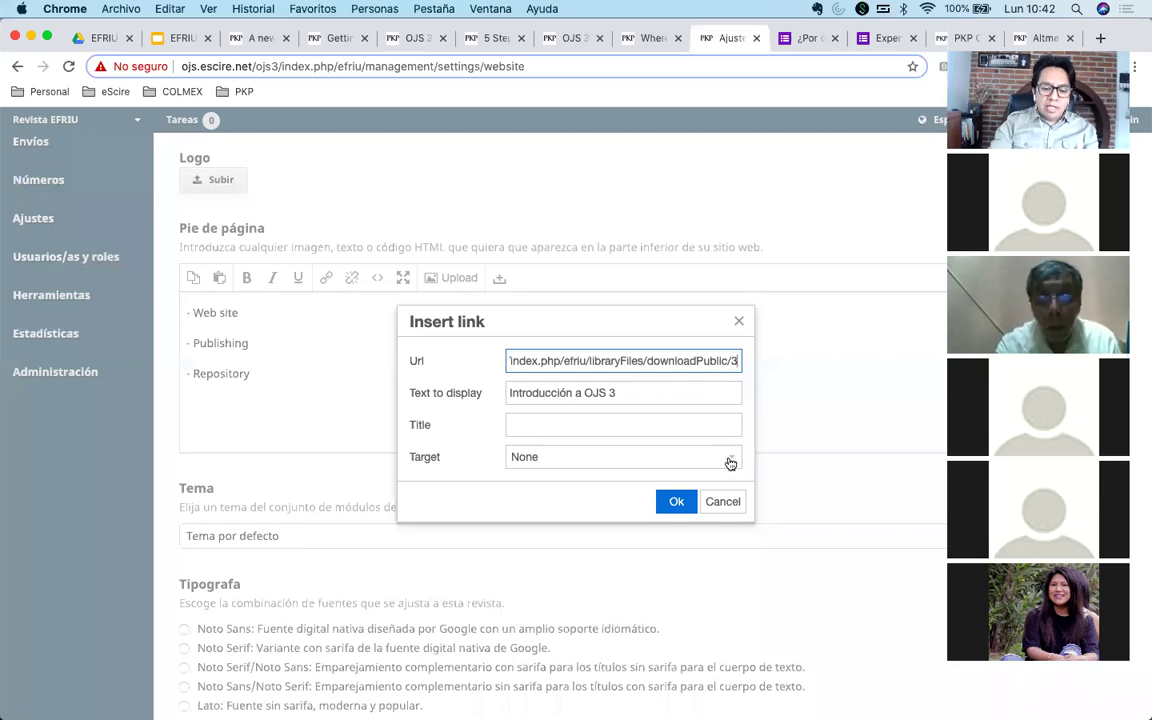
left_click(677, 502)
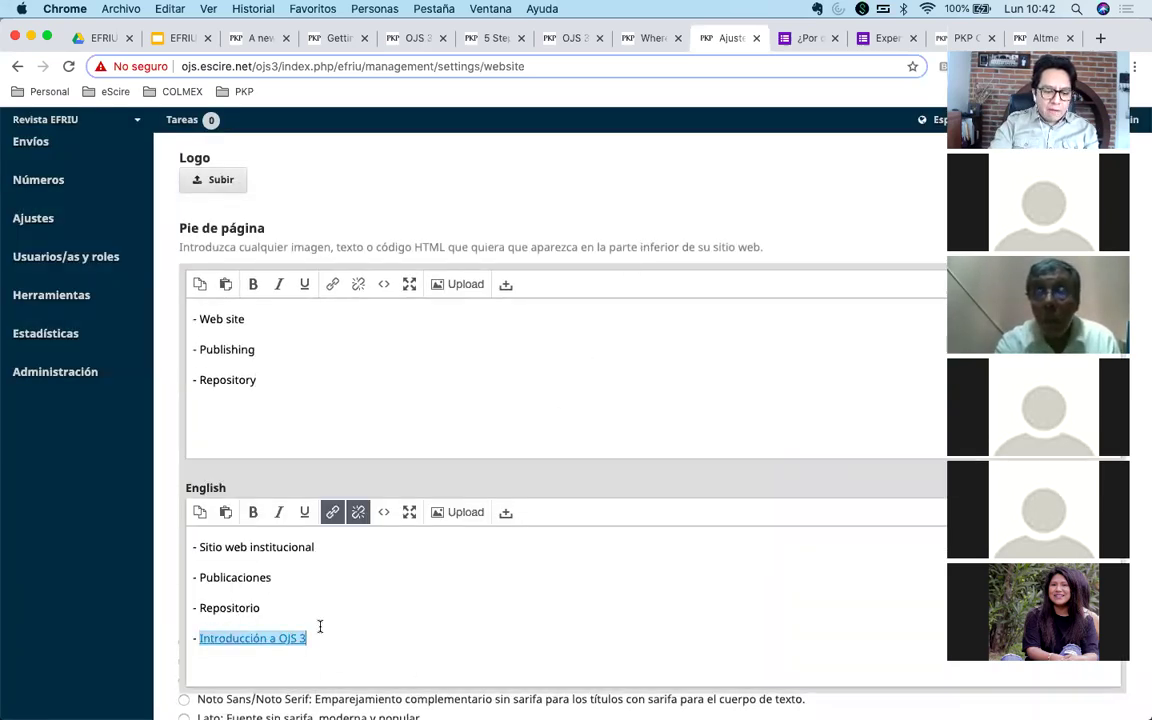
Move all the Spanish footer lines from the English footer field to the start of the Spanish footer field.
key("super+a")
key("super+c")
key("super+x")
left_click(293, 399)
key("super+Up")
key("Return")
key("super+v")
key("Down")
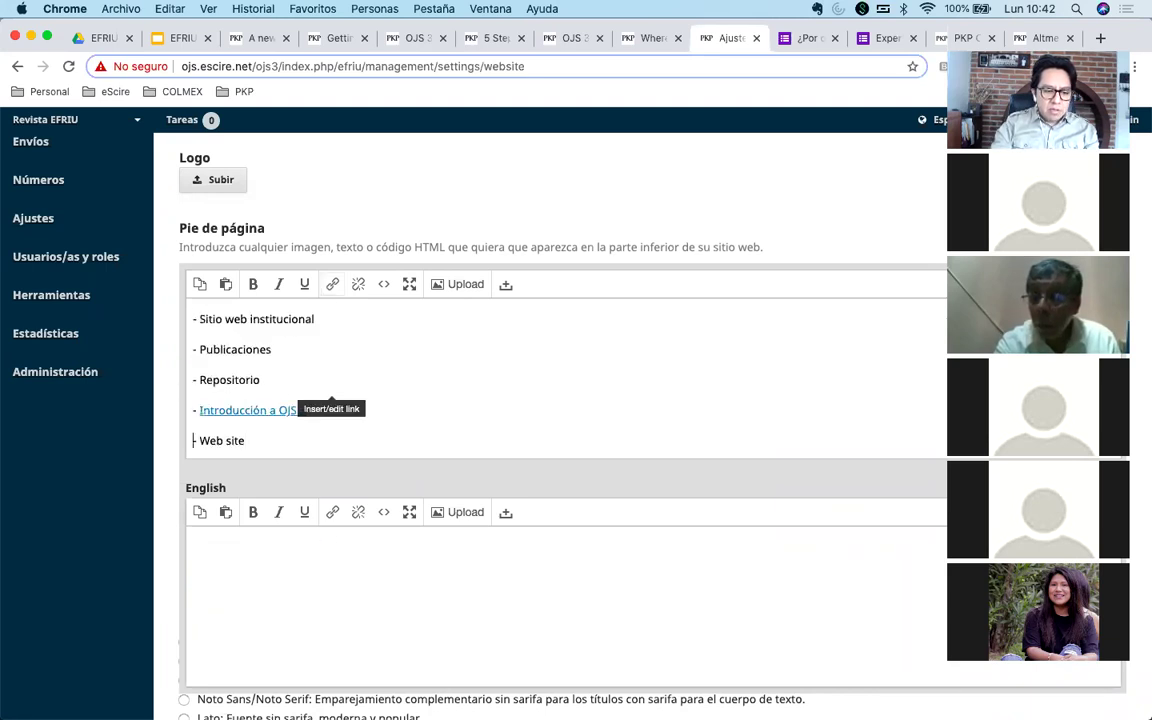
Move the Web site, Publishing and Repository lines from the Spanish footer field into the English one.
key("shift+super+Down")
key("super+x")
left_click(292, 560)
key("super+v")
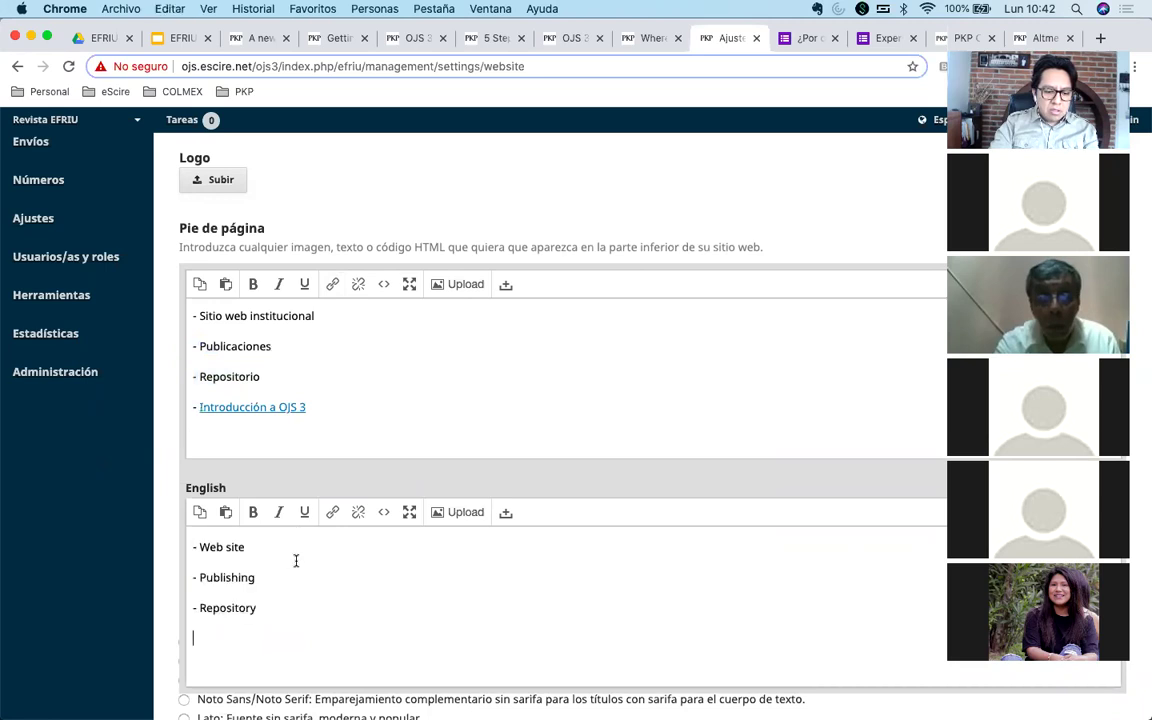
Save the Apariencia settings and show the footer on the journal's public home page.
left_click(664, 208)
scroll(664, 208, "down", 15)
left_click(216, 499)
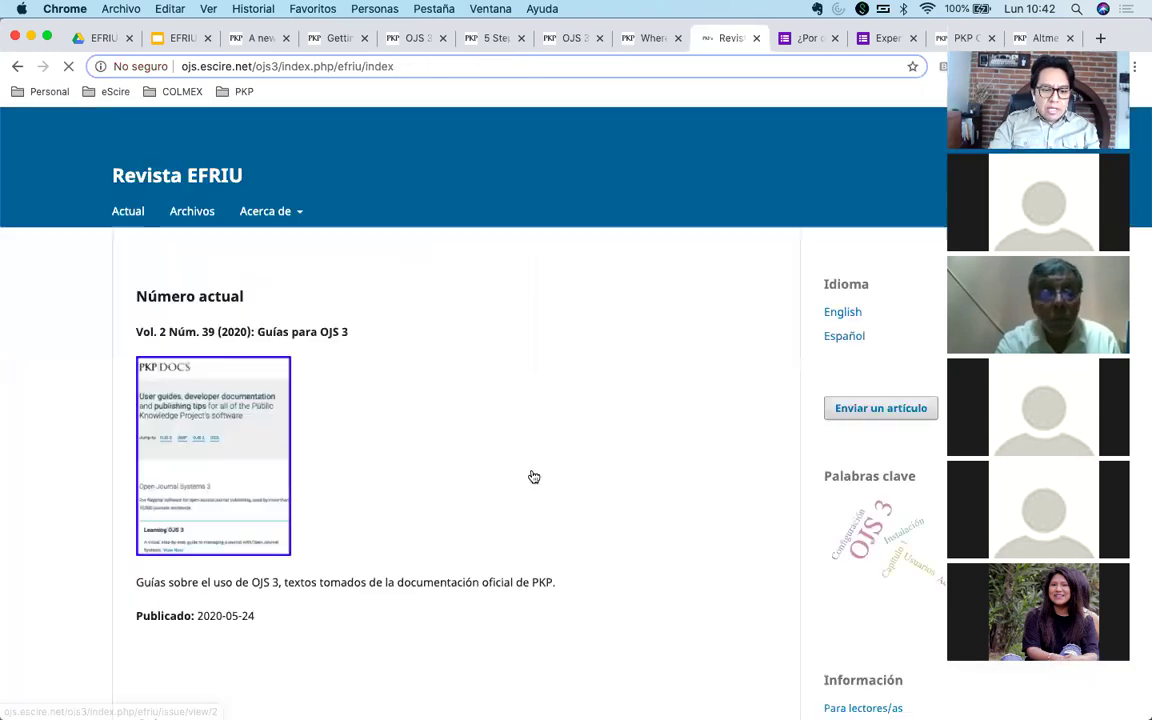
scroll(530, 476, "down", 10)
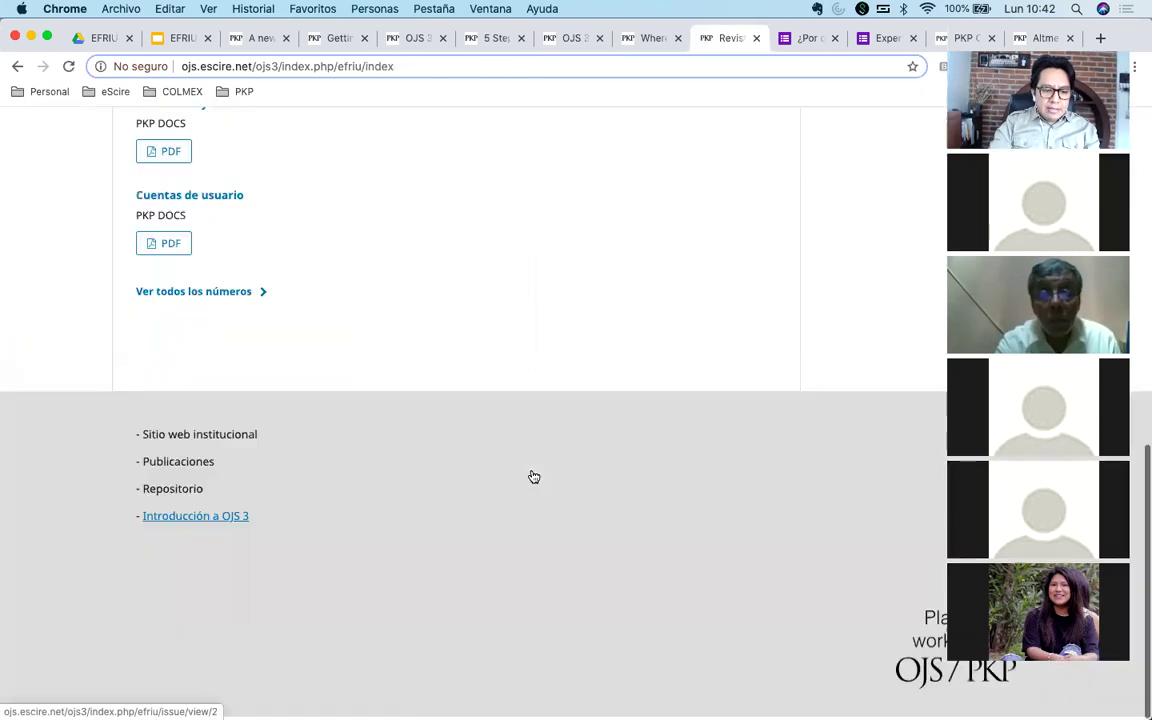
Download the PDF from the "Introducción a OJS 3" footer link and open it to check its content.
left_click(191, 521)
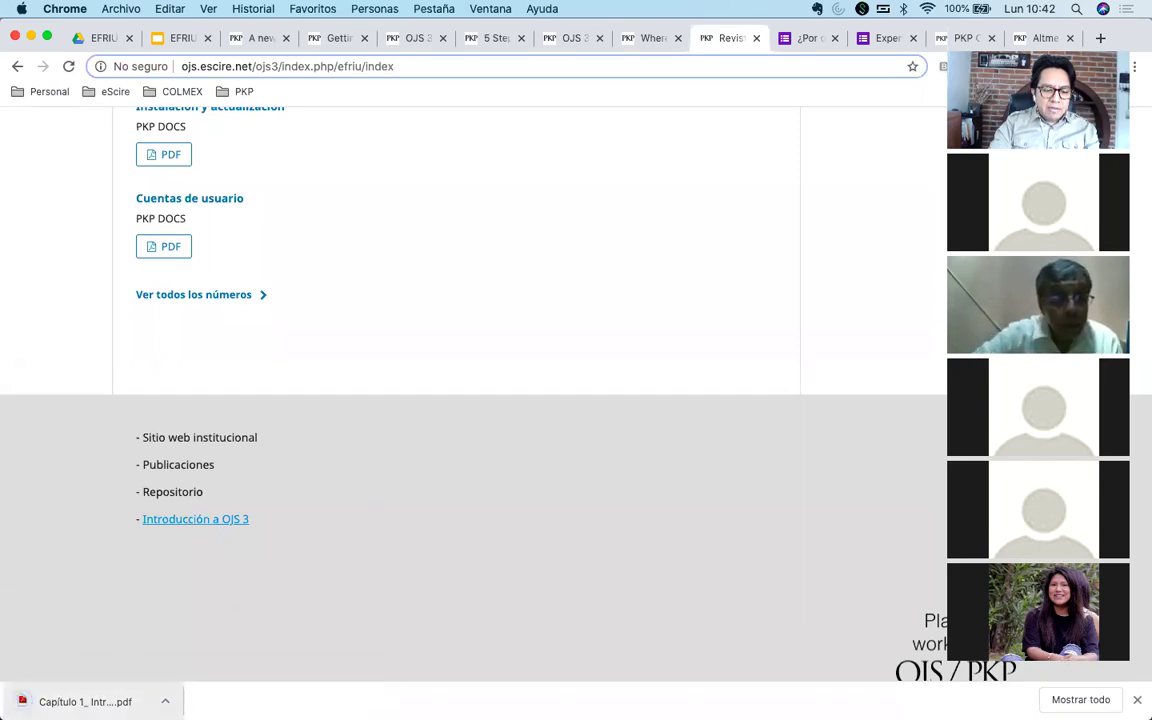
left_click(24, 701)
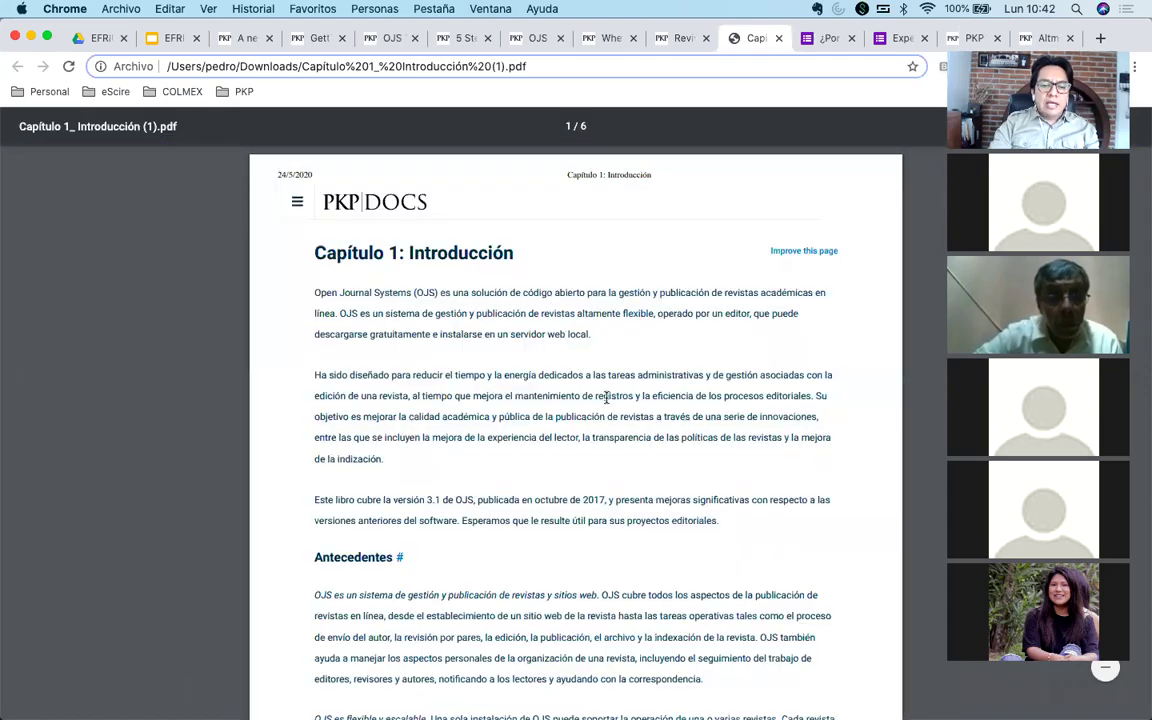
scroll(651, 400, "down", 10)
scroll(651, 400, "up", 10)
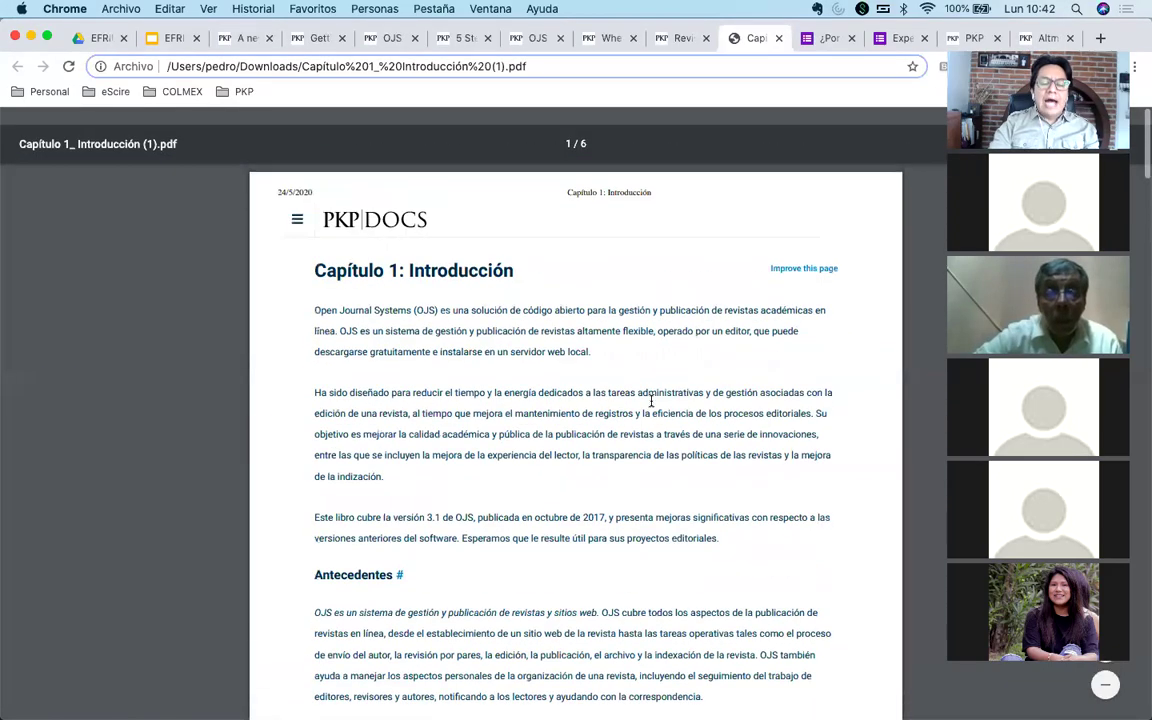
scroll(651, 400, "down", 1)
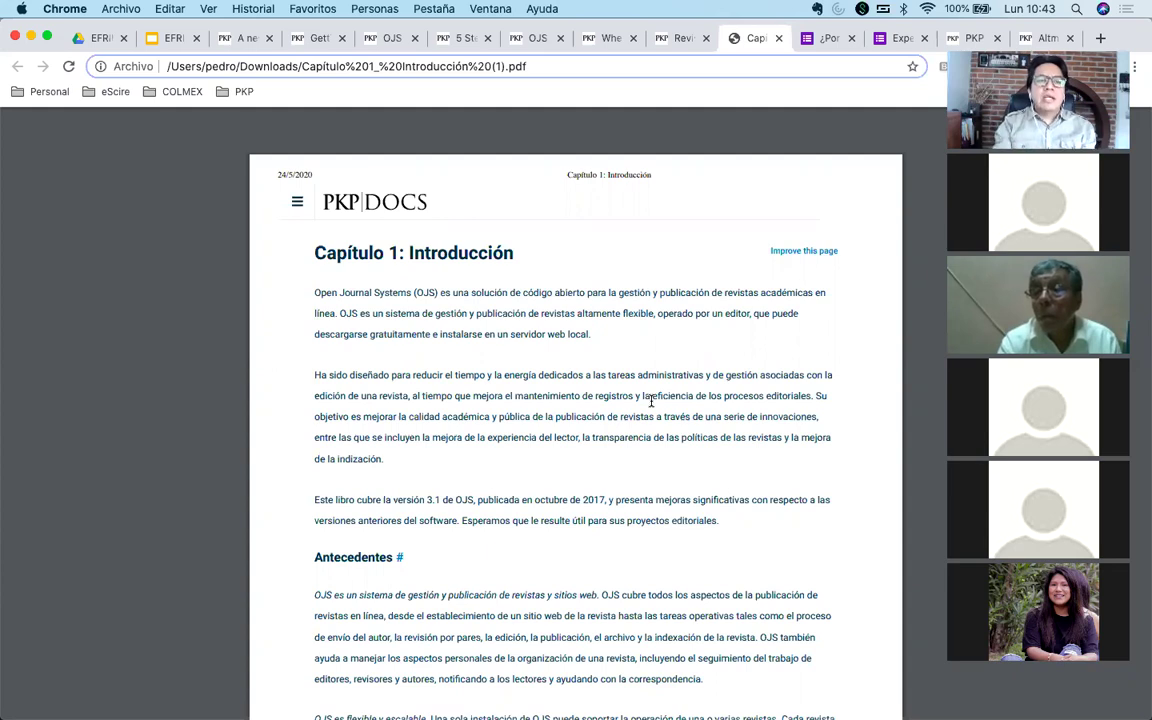
Return to the journal's public home page and review it from the header down to the footer.
left_click(683, 38)
scroll(598, 274, "up", 10)
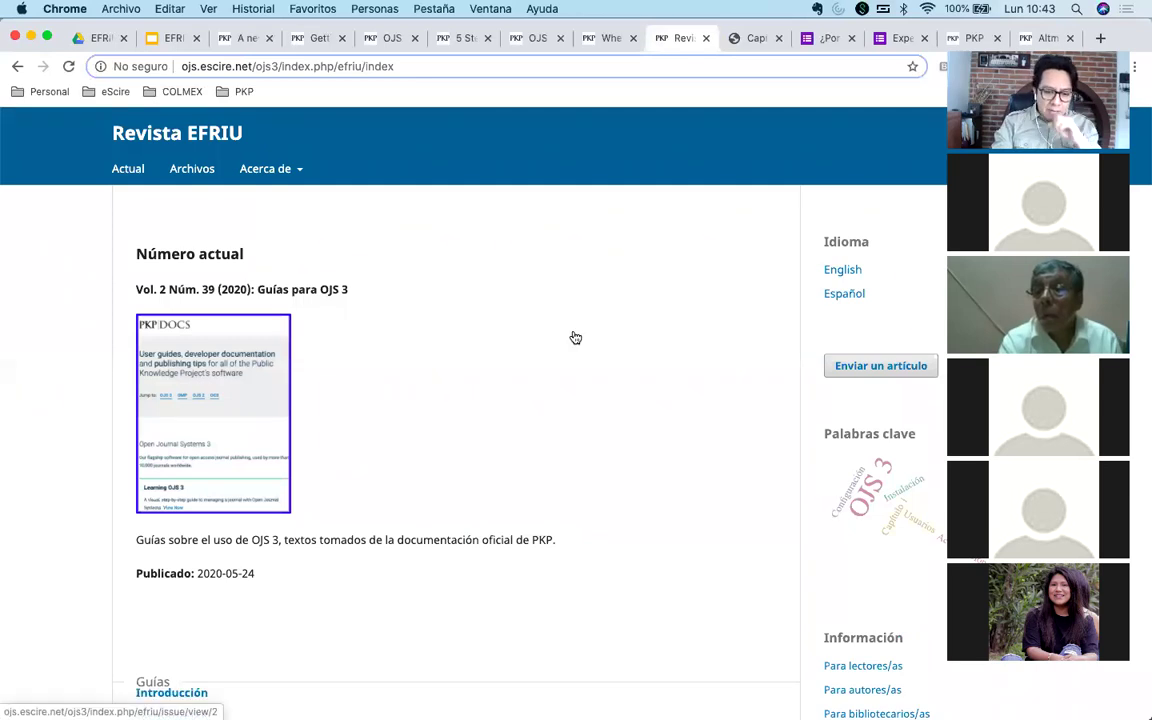
scroll(571, 337, "down", 10)
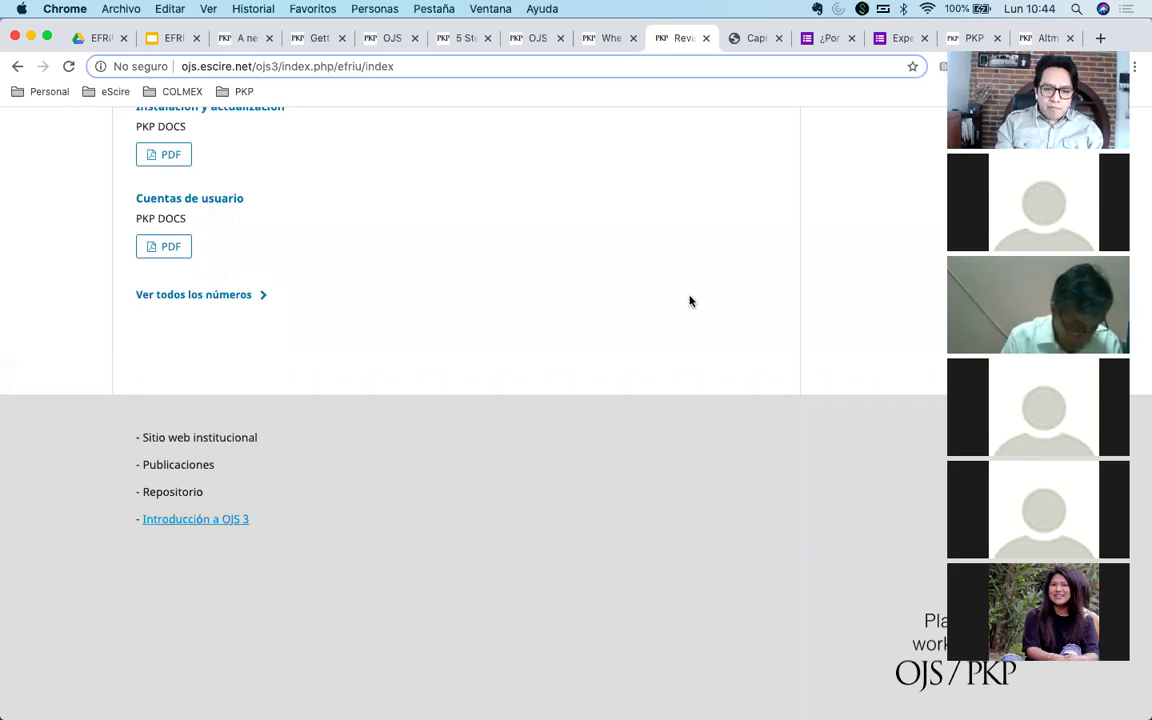
left_click(155, 40)
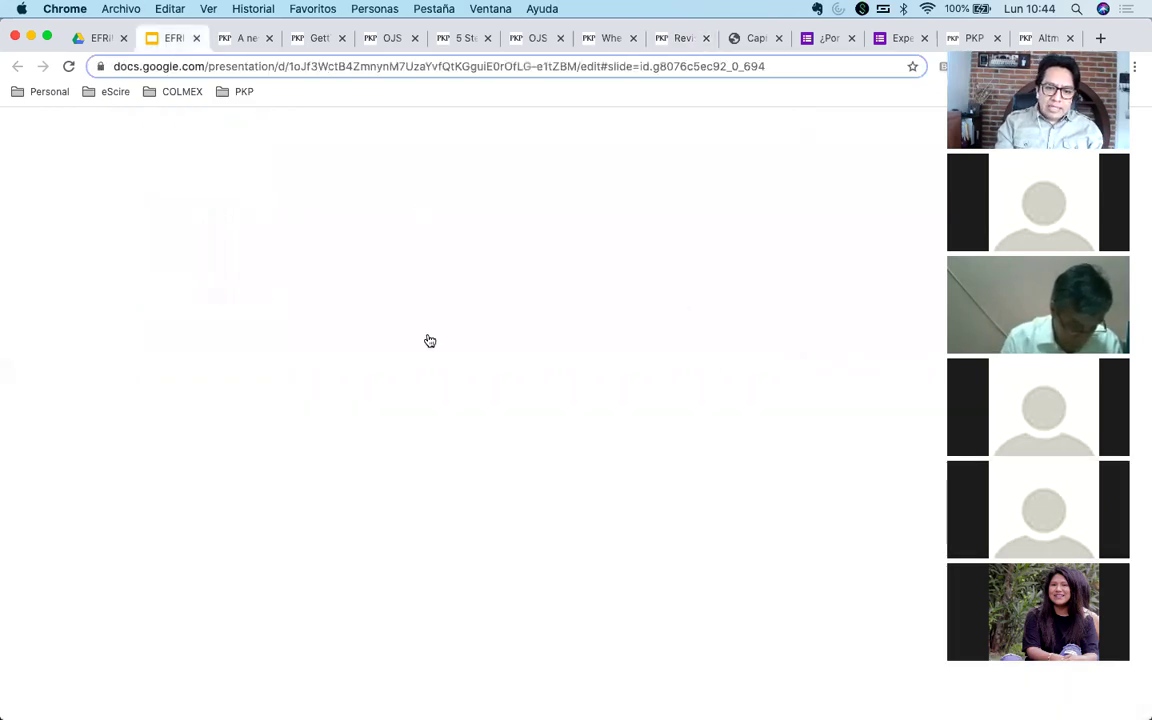
left_click(675, 38)
scroll(640, 260, "up", 15)
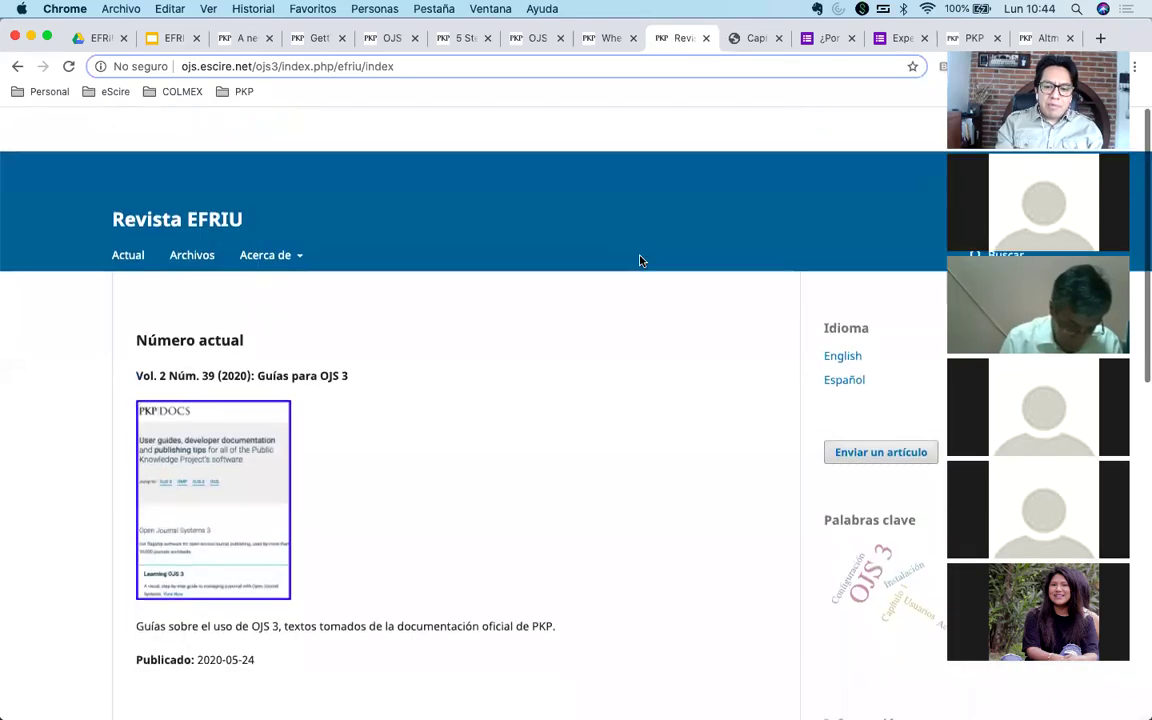
In the Tareas section of Usuarios/as y roles, unassign the Envío and Editorial stages from the Editor/a de sección role.
left_click(881, 408)
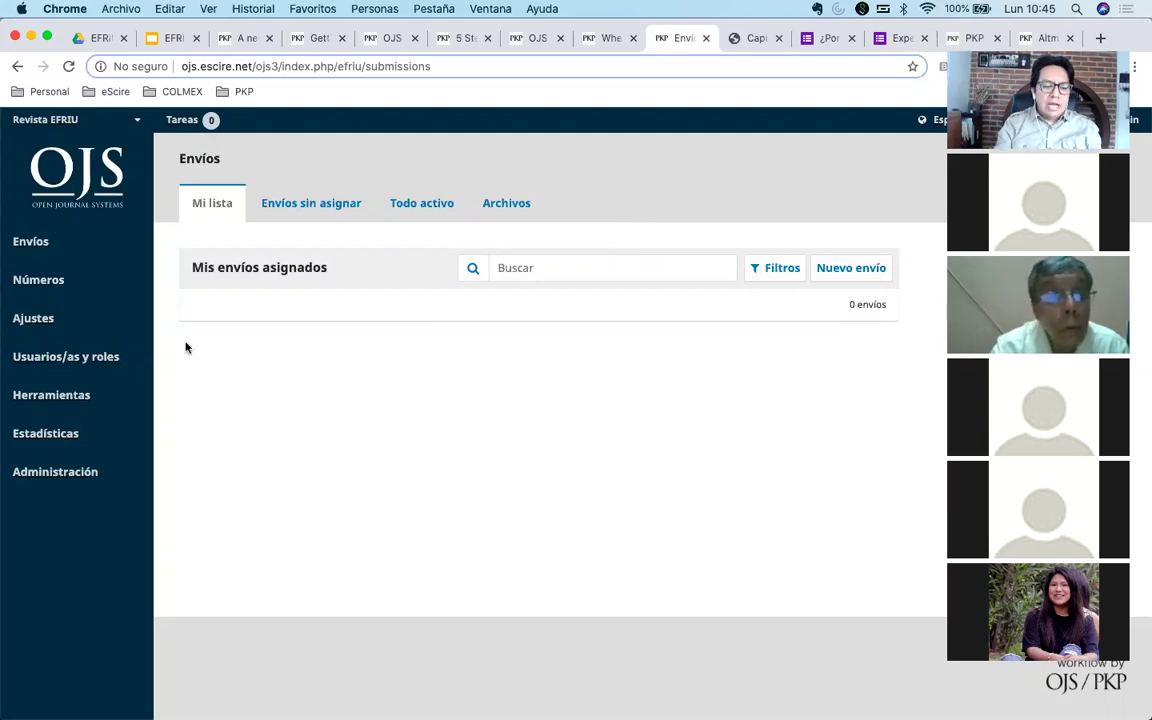
mouse_move(120, 356)
left_click(198, 402)
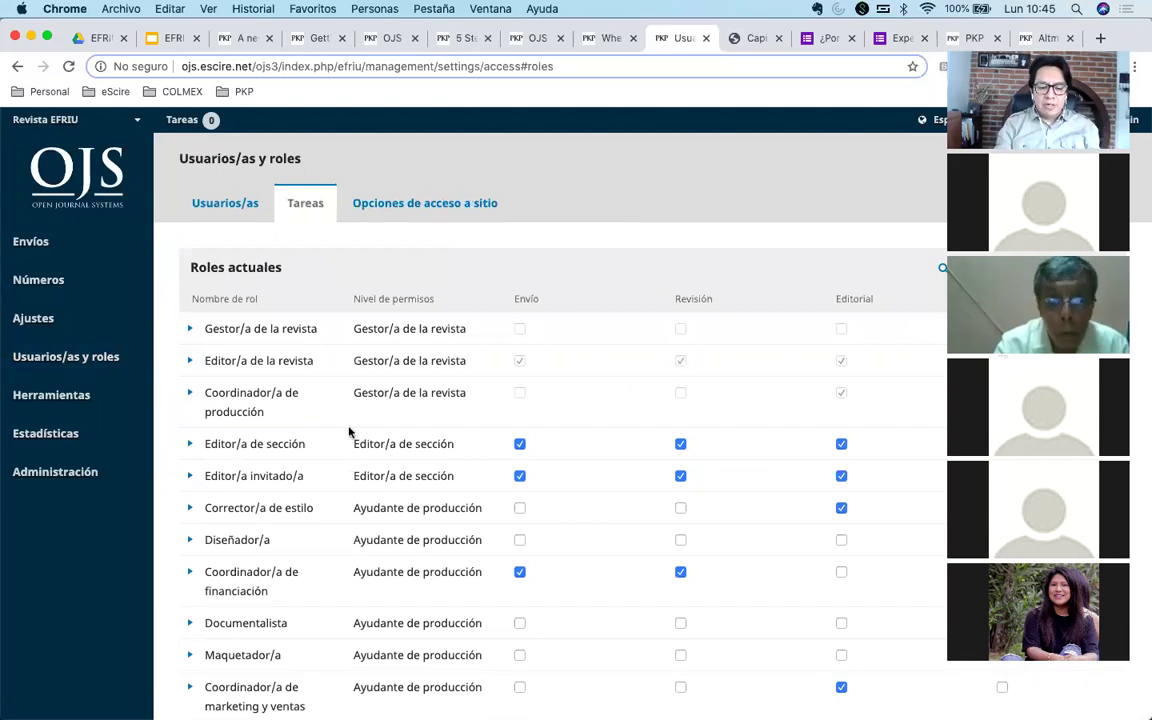
left_click(519, 444)
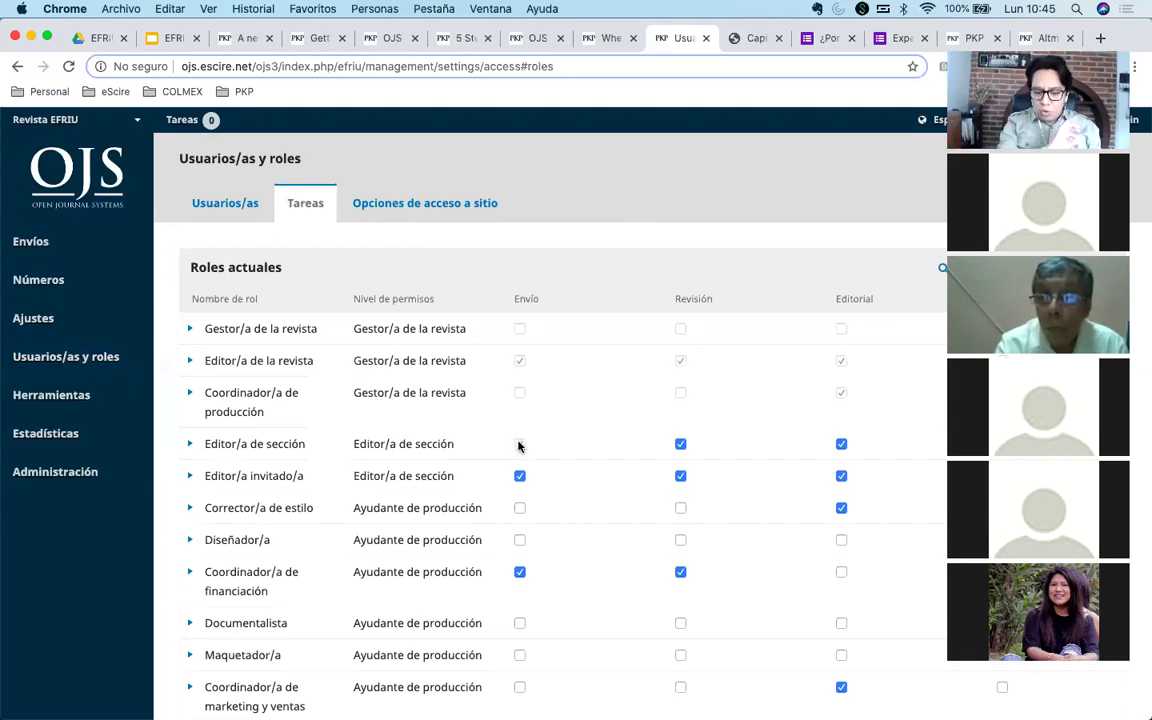
left_click(841, 444)
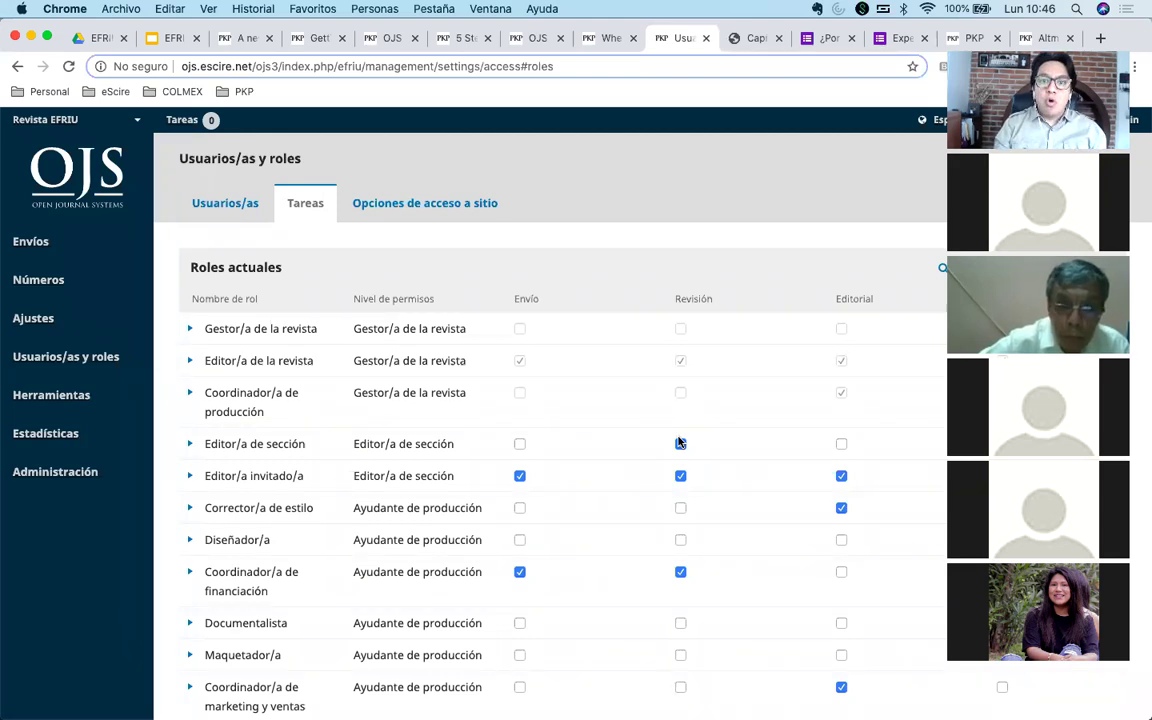
Start a new role with the Gestor/a de la revista permission level and name it "Asistente de PDF".
scroll(679, 442, "down", 1)
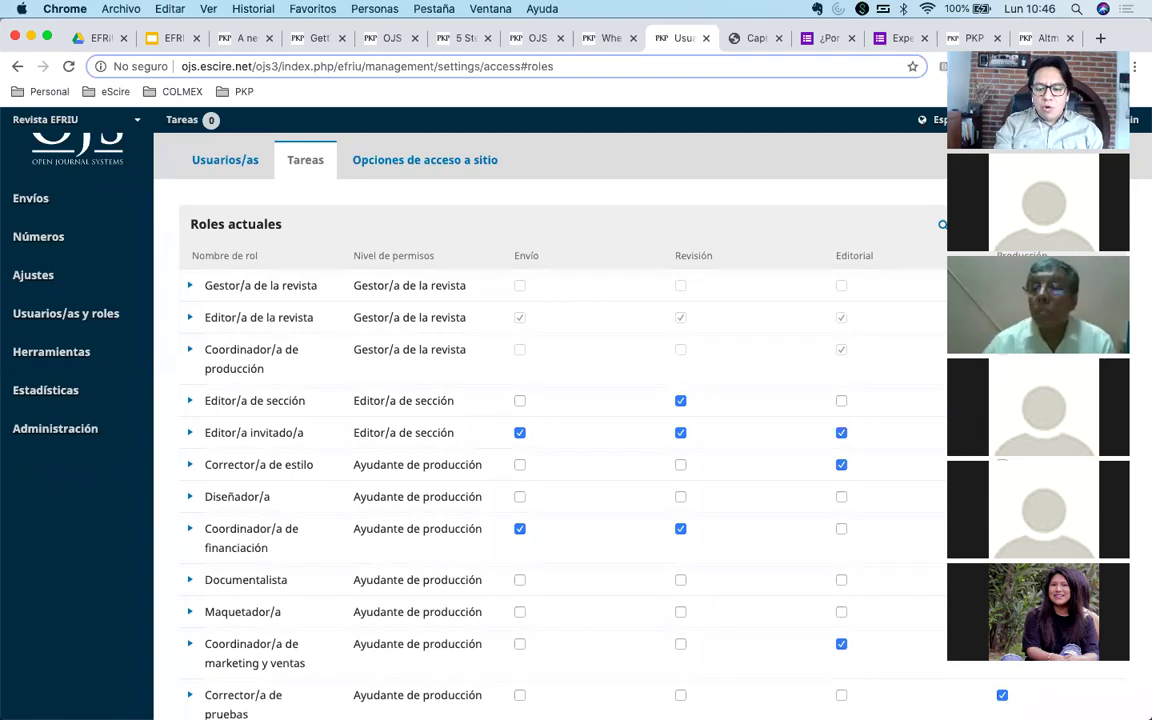
scroll(970, 247, "down", 1)
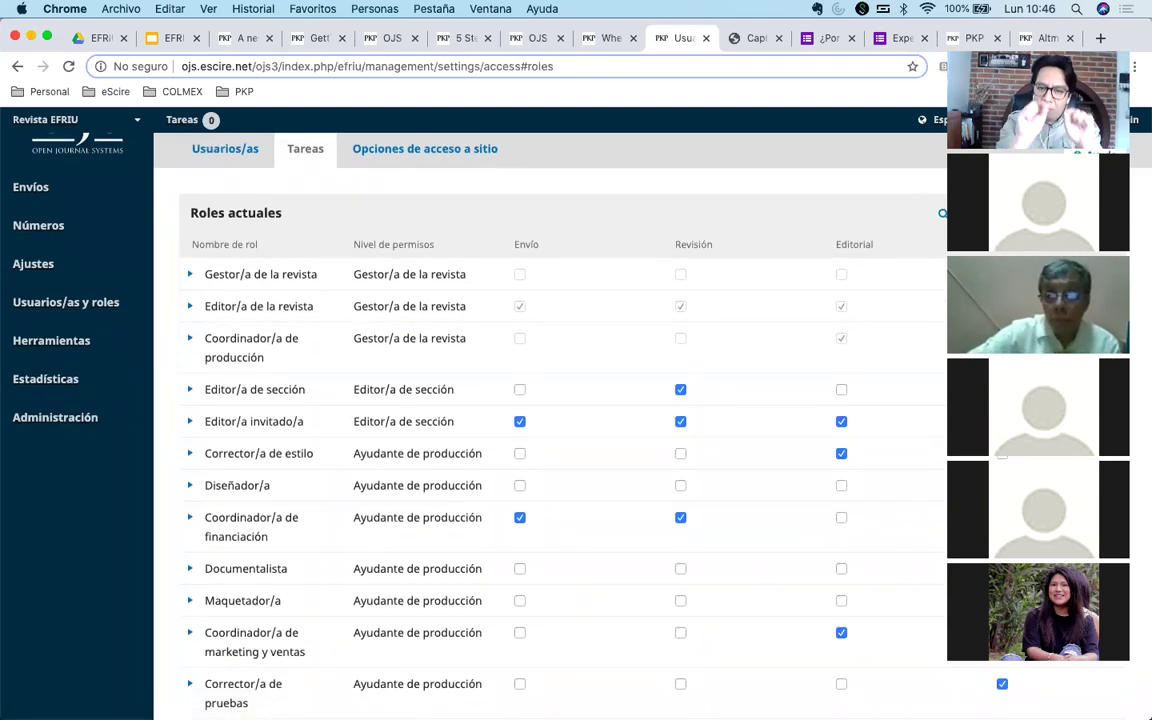
left_click(985, 215)
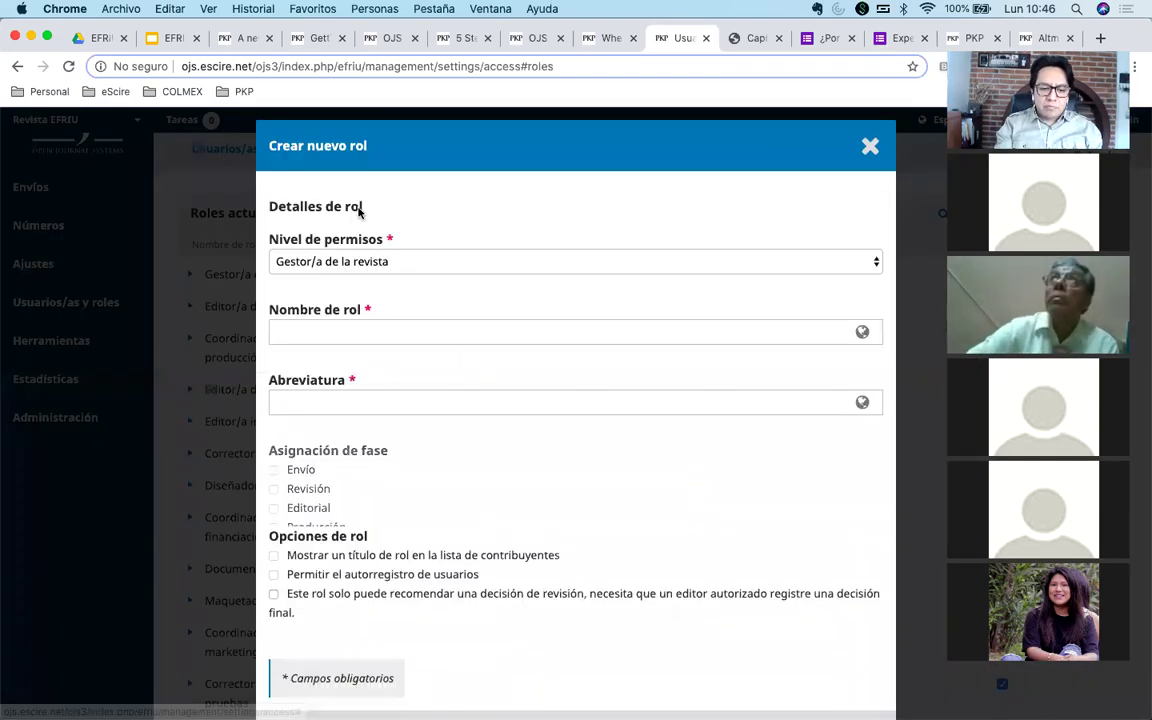
left_click(328, 329)
type("Asie")
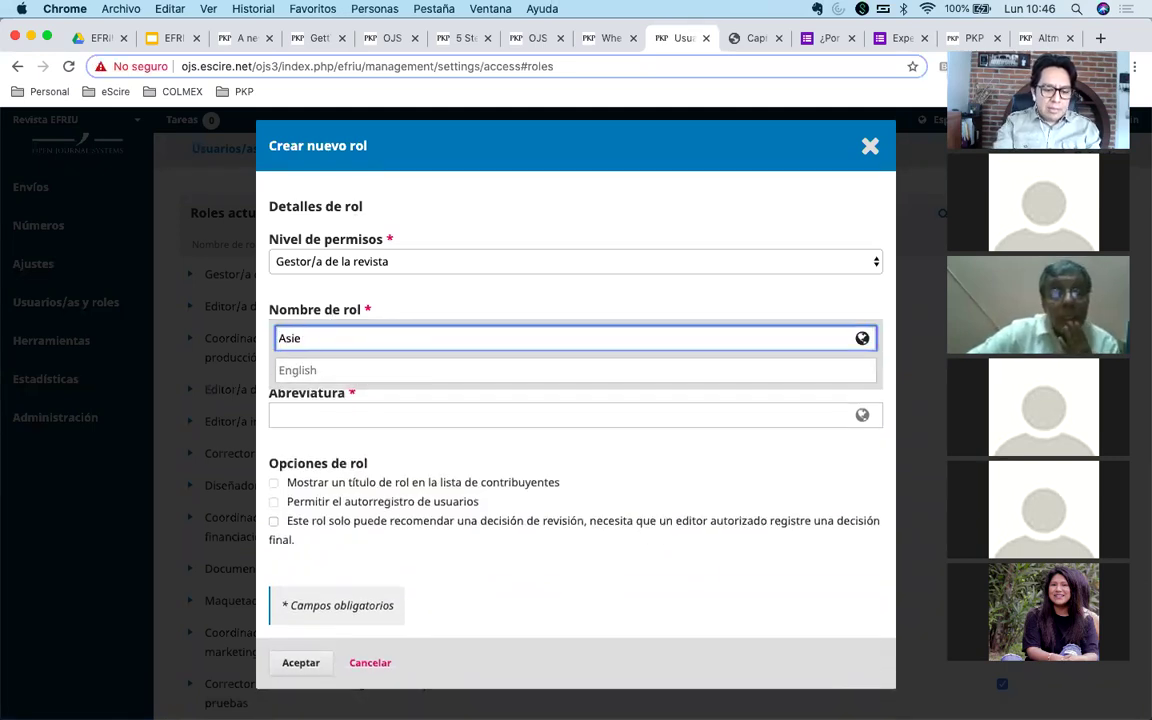
key("BackSpace")
type("ste")
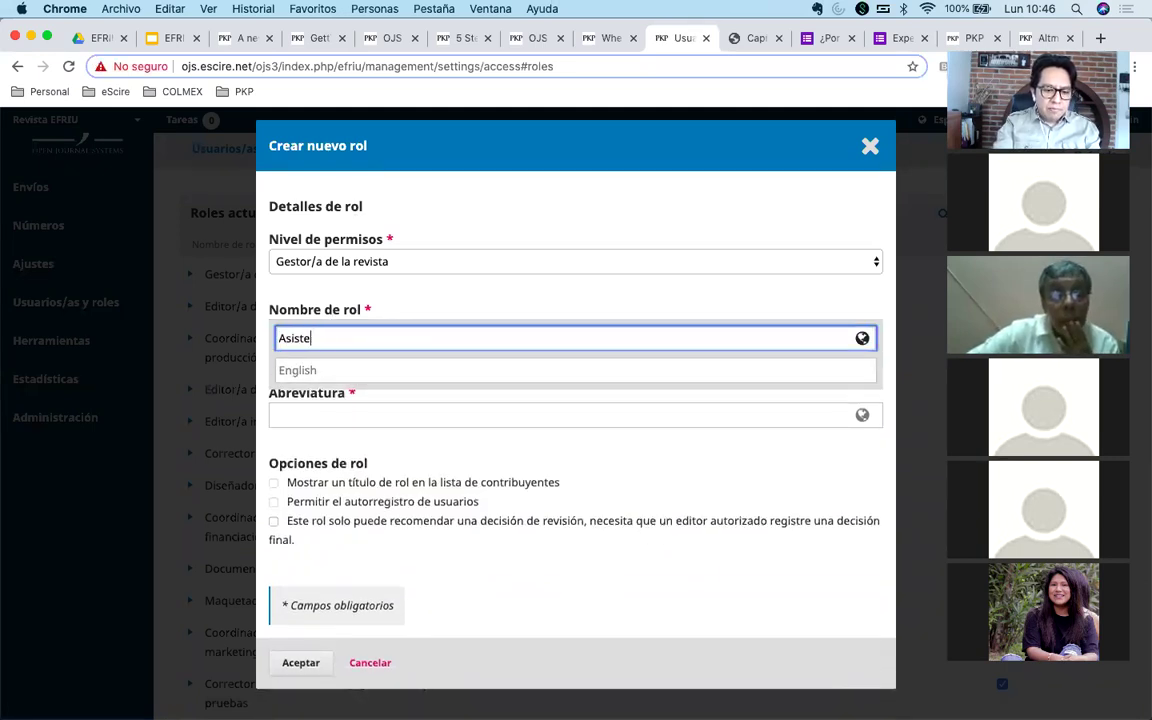
type("nte de PDF")
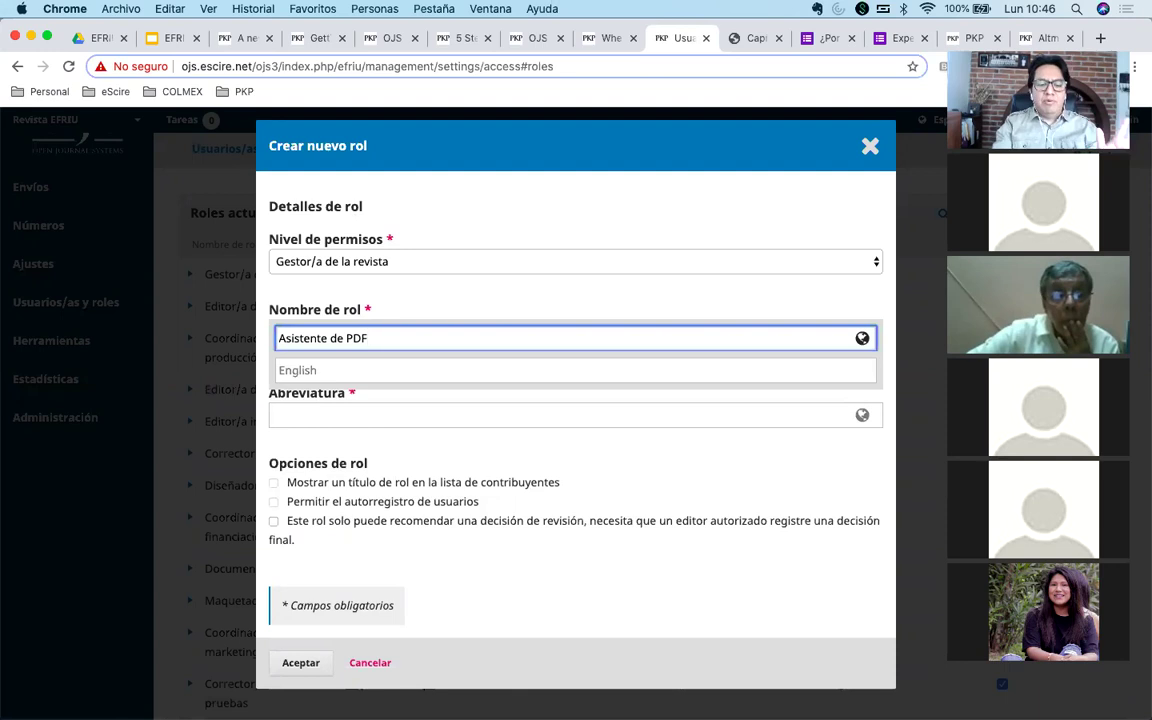
left_click(485, 303)
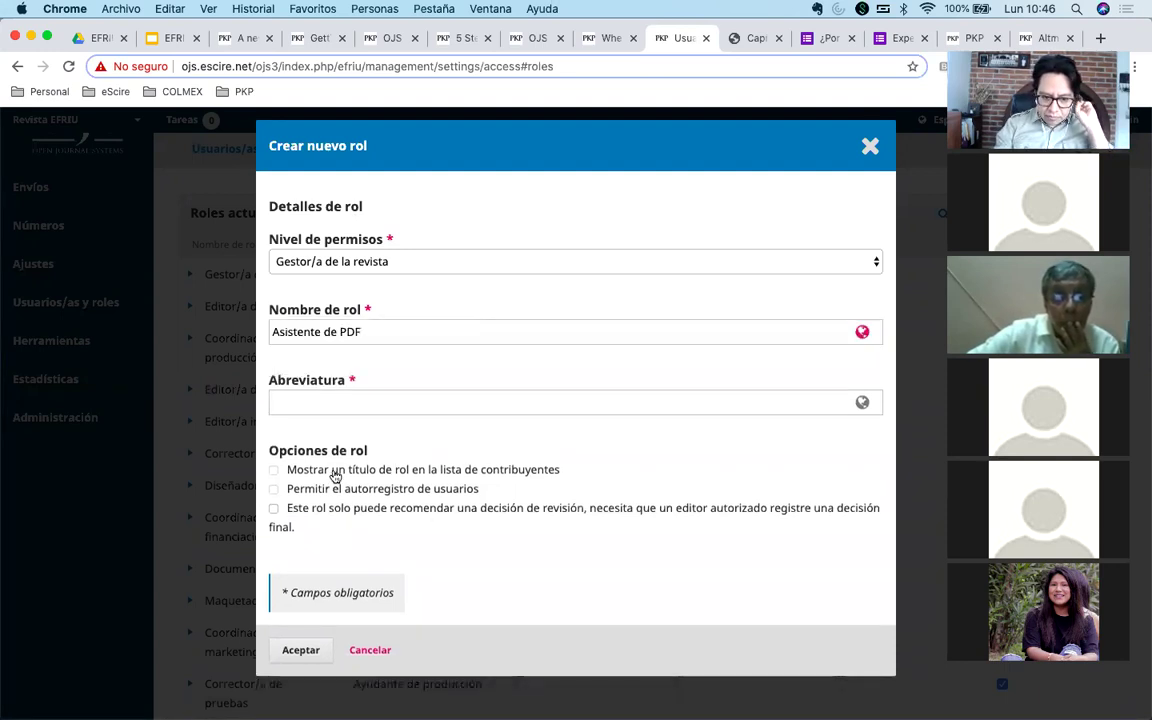
Set the new role's abbreviation to "AsistPDF" and save the role.
left_click(299, 649)
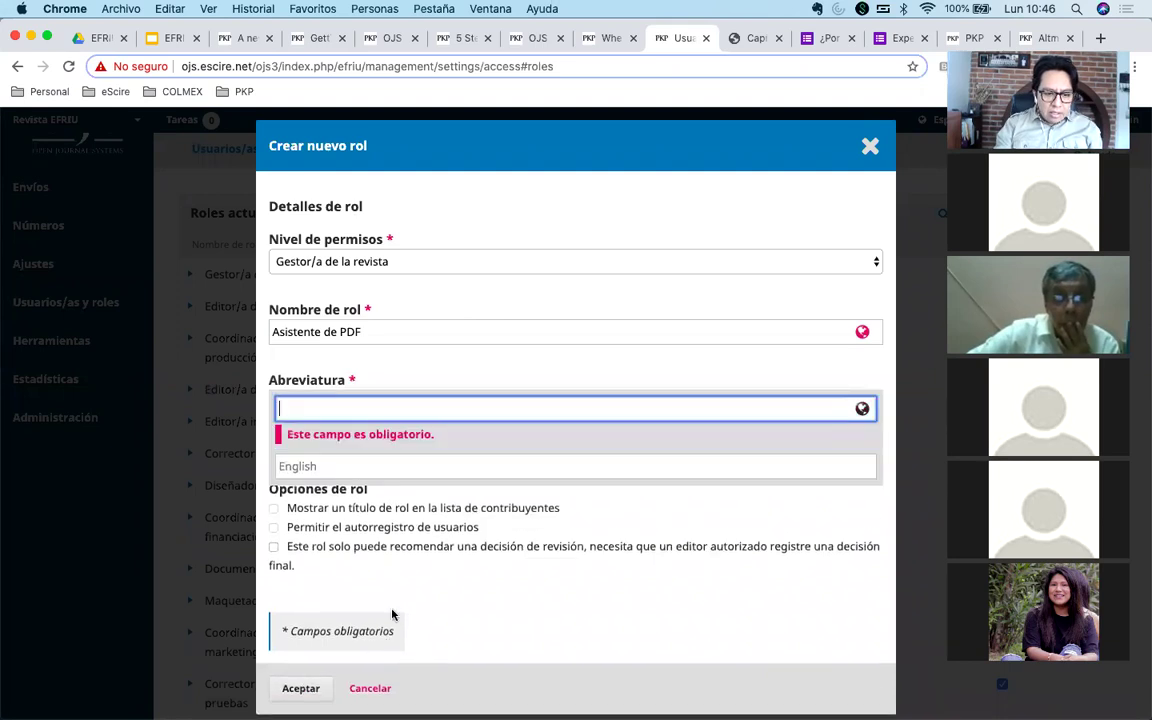
type("Asi")
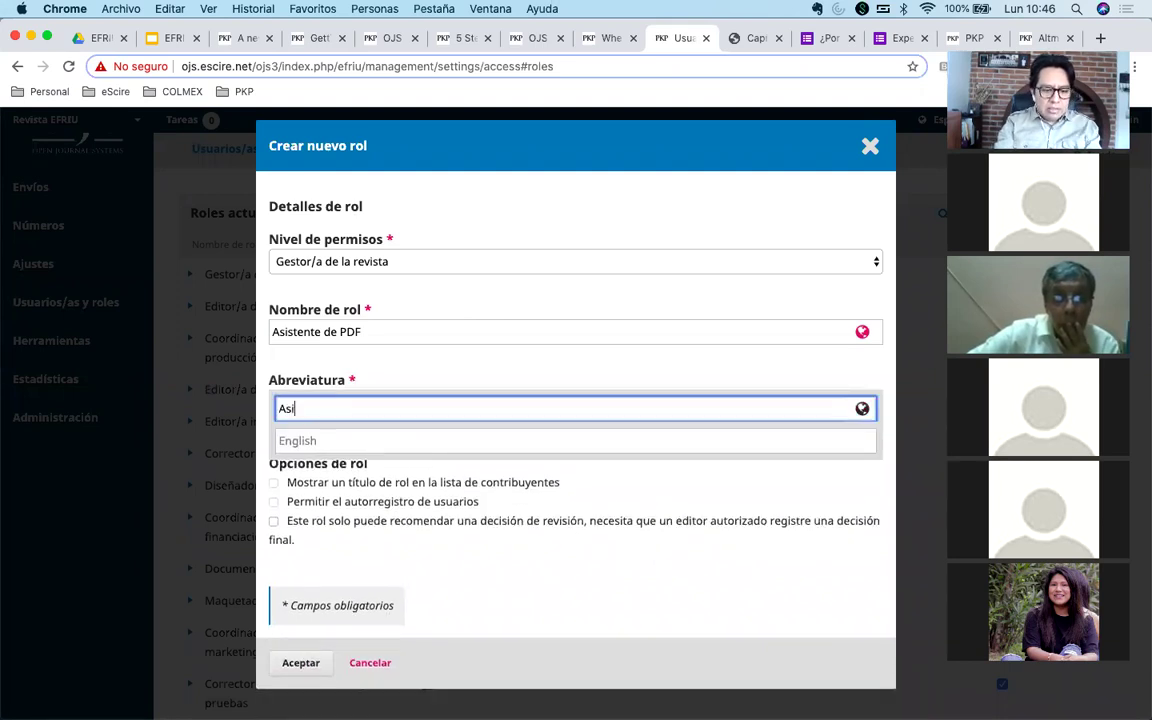
type("st")
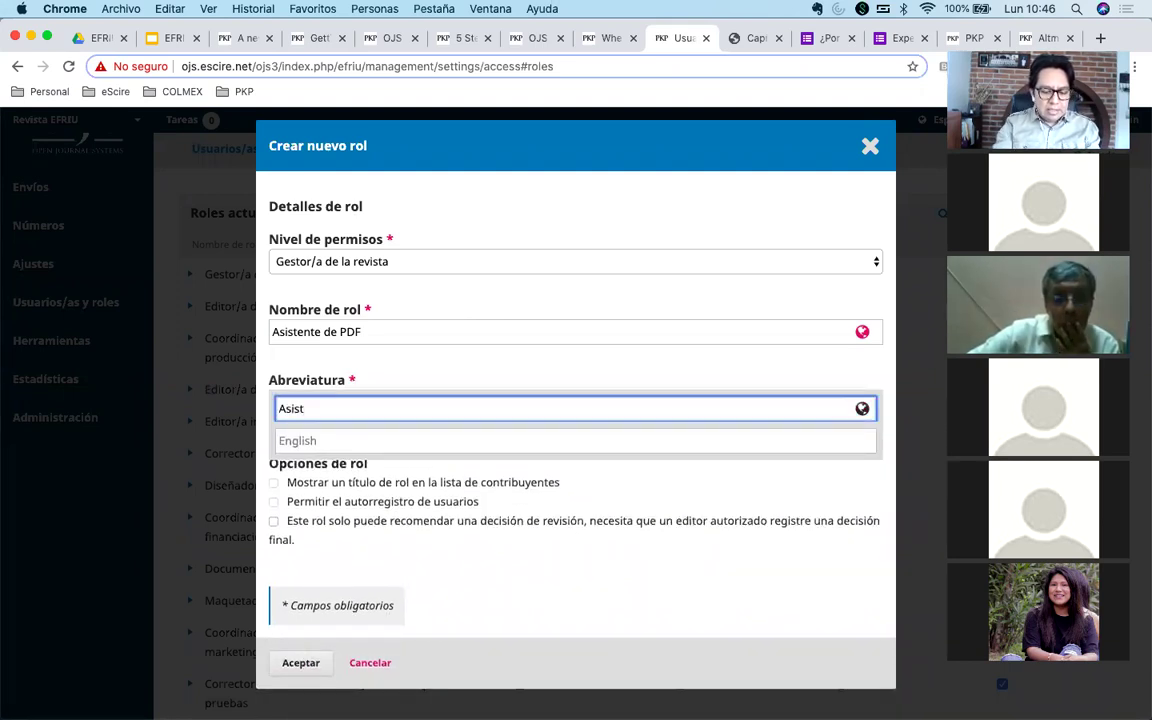
type("PDF")
left_click(303, 663)
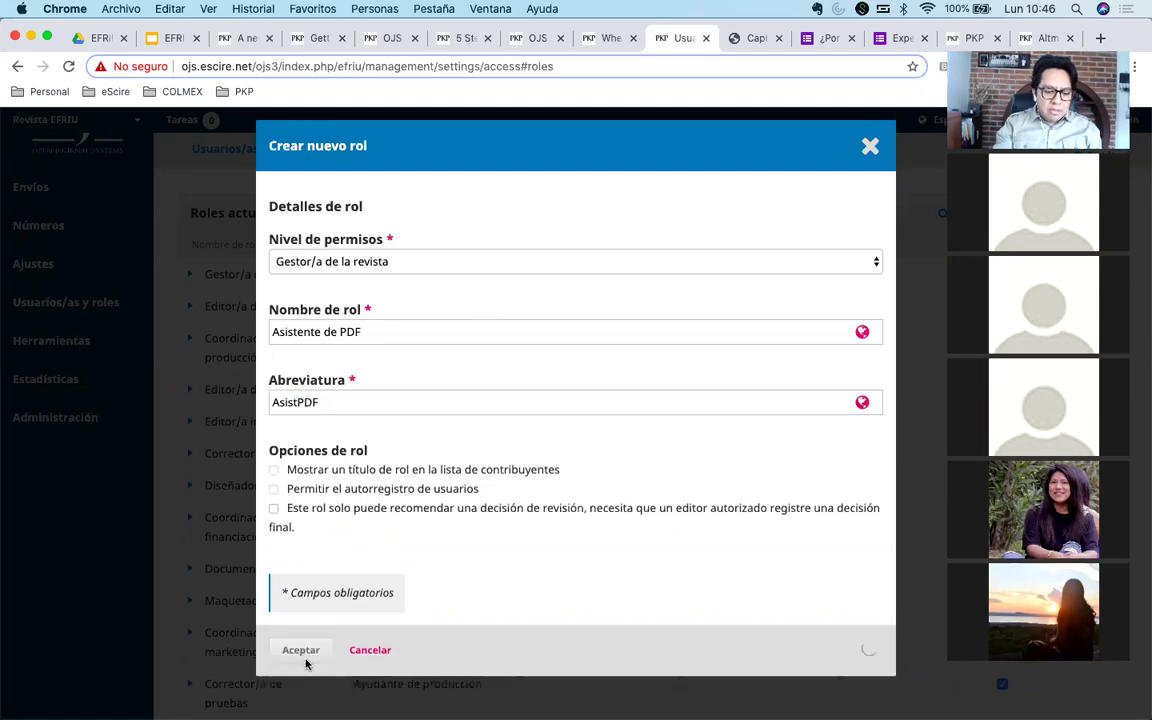
Find the Asistente de PDF role in the roles list, open its edit form to review the details, and close it.
scroll(583, 571, "down", 10)
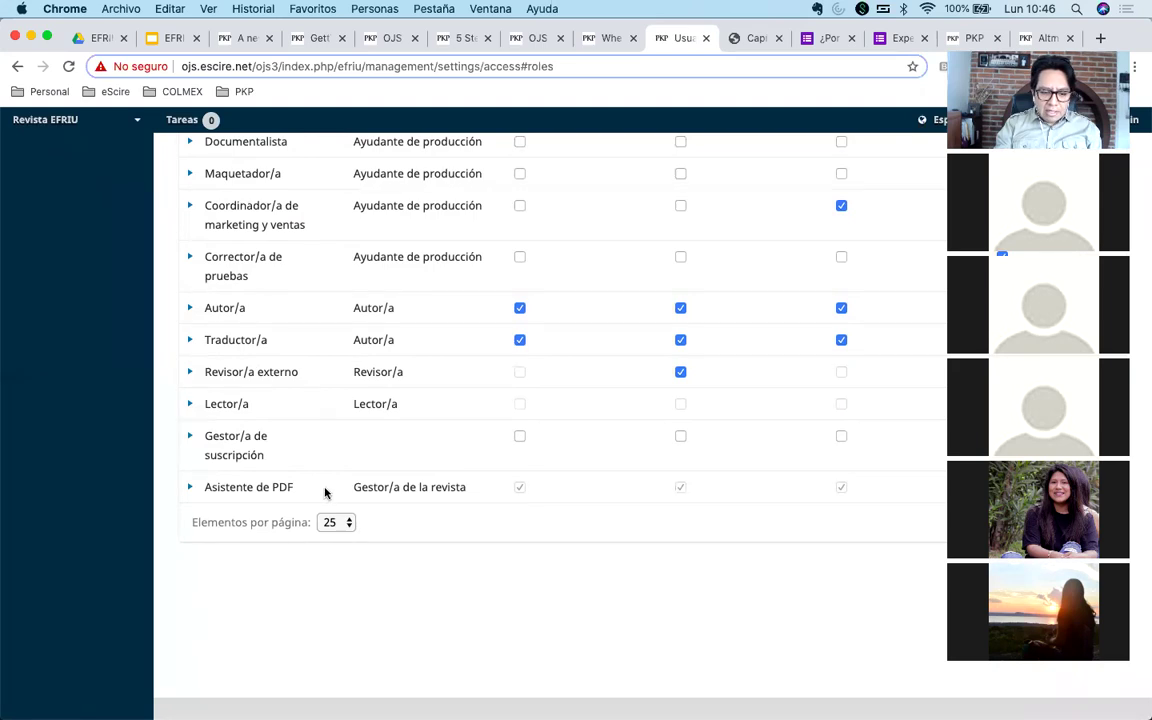
left_click(190, 488)
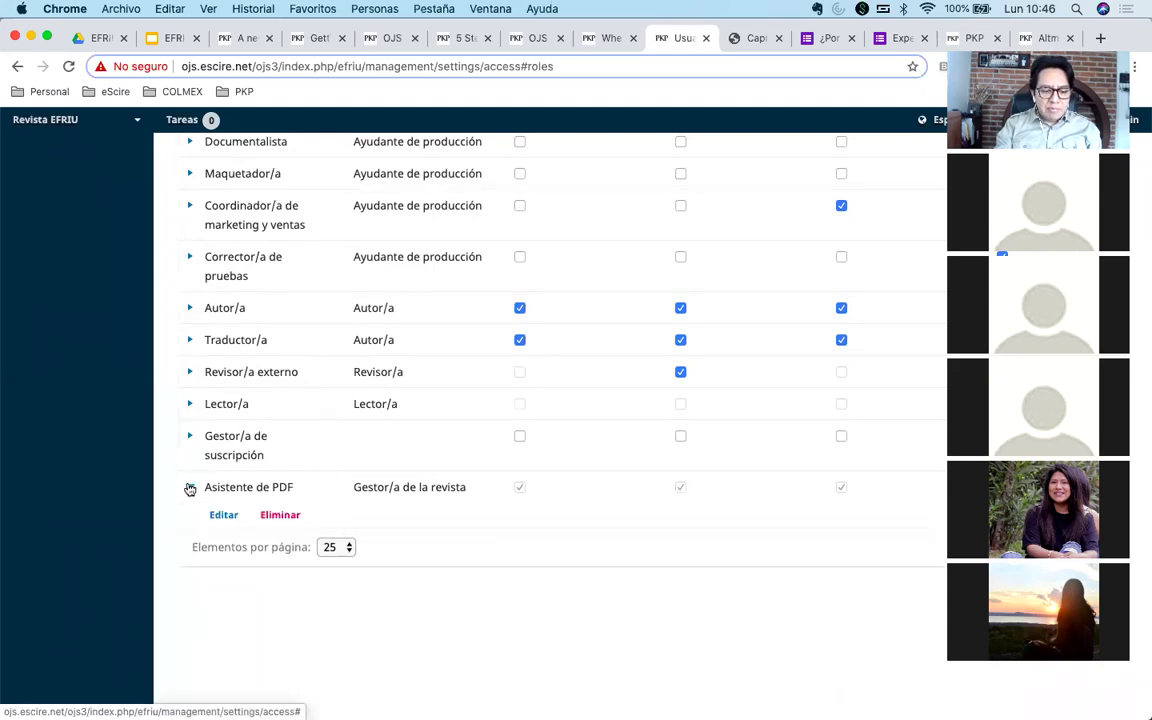
left_click(224, 514)
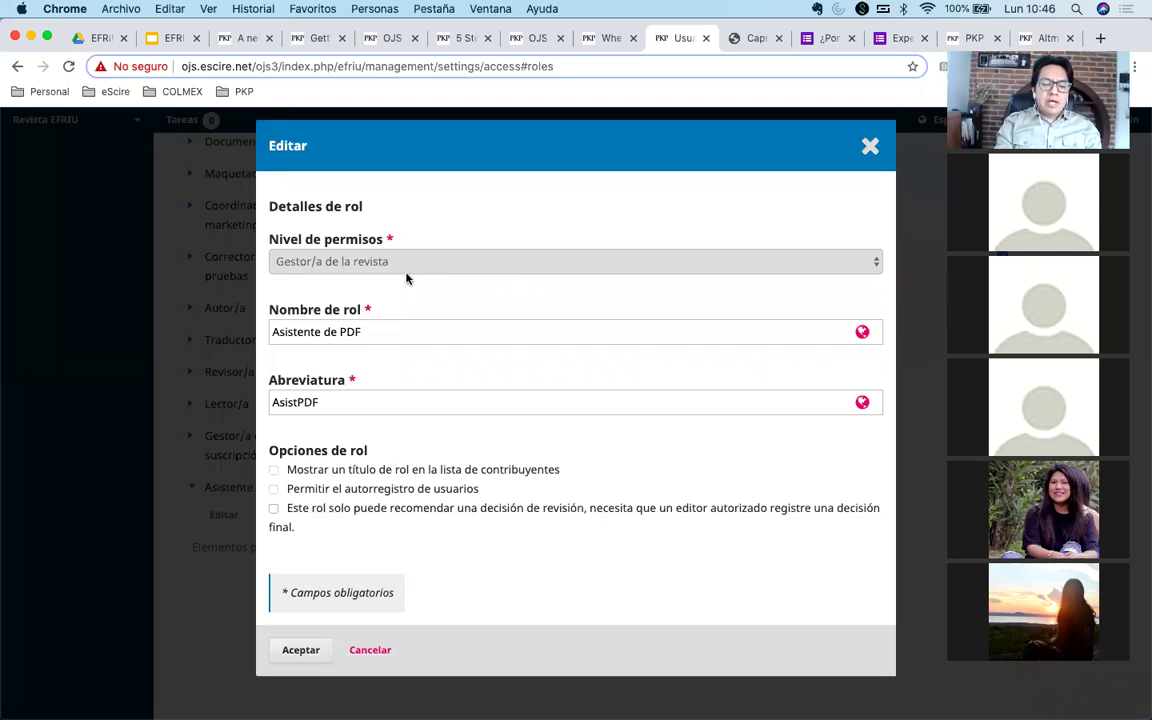
left_click(870, 146)
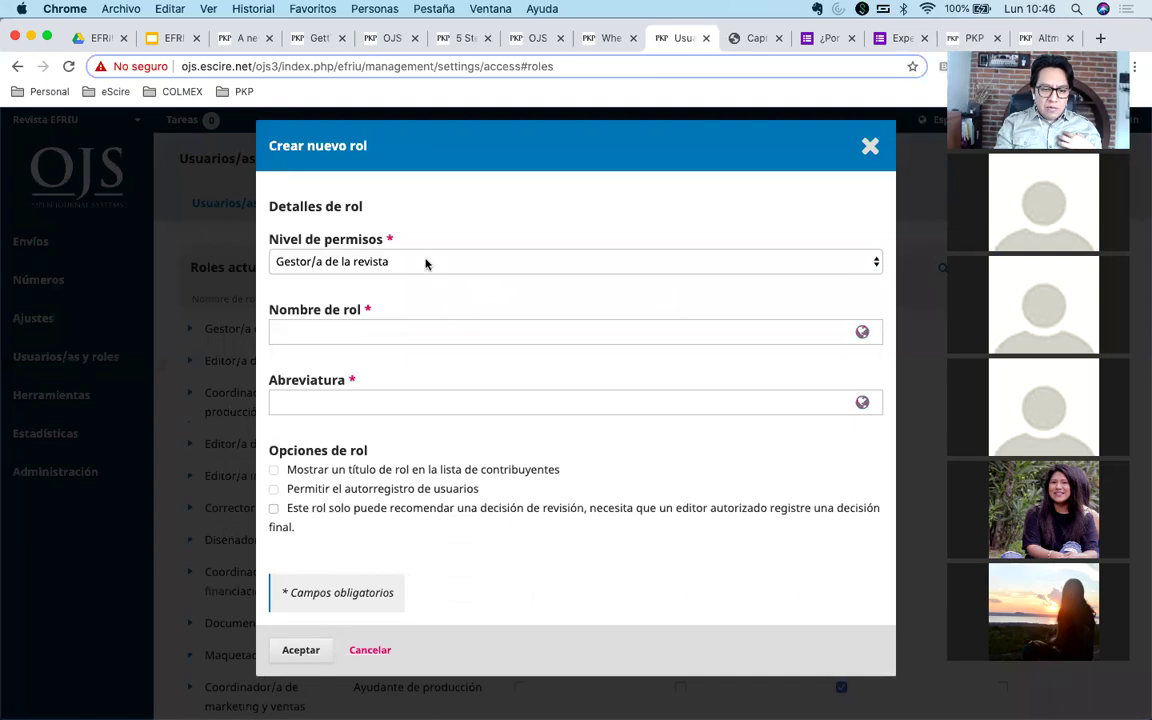
Try the Autor/a permission level with the Producción stage in a new role form, and discard the form without saving.
left_click(425, 262)
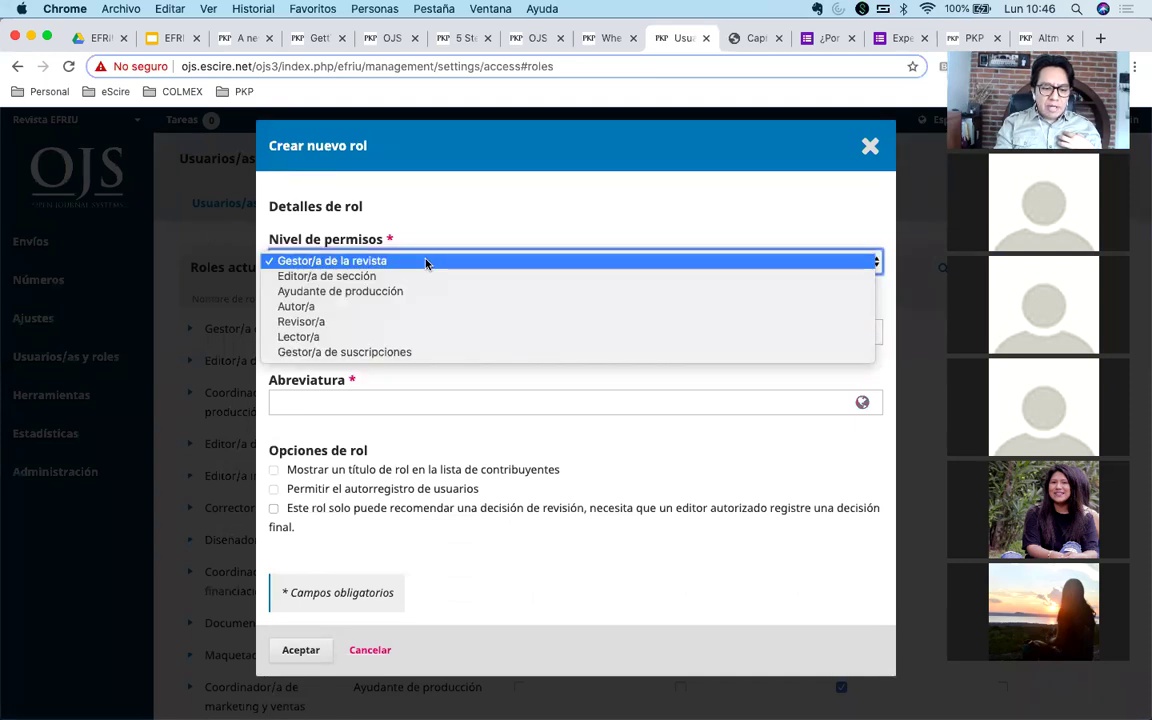
left_click(398, 306)
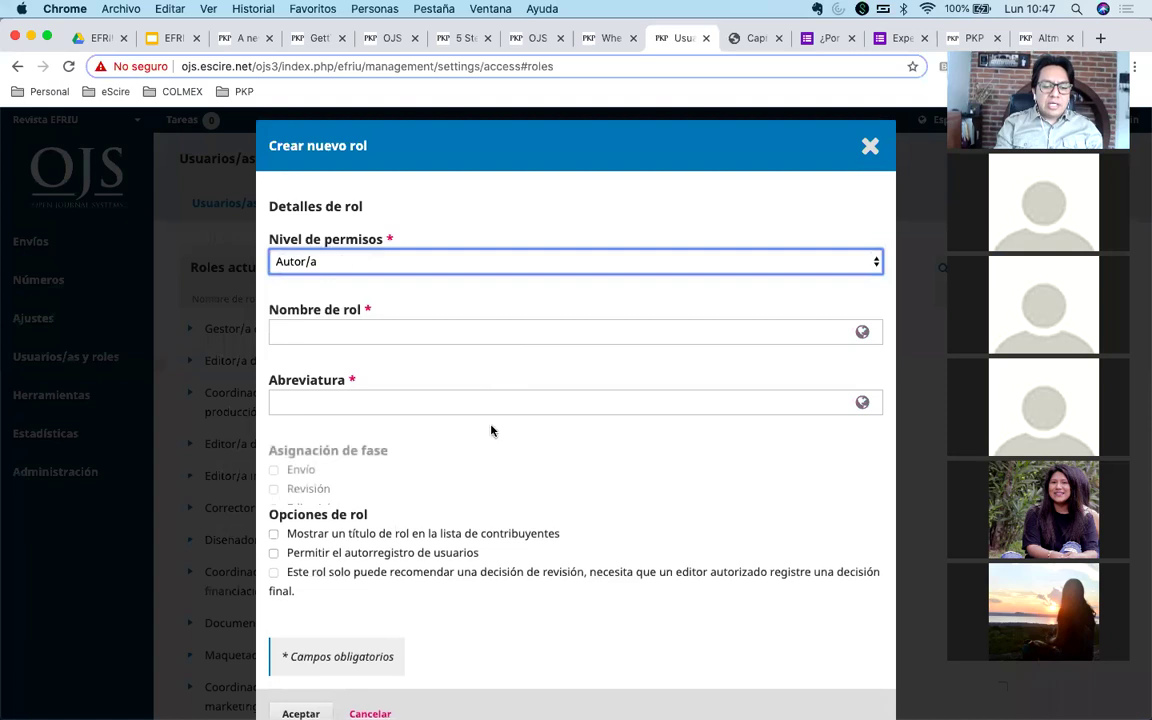
left_click(305, 527)
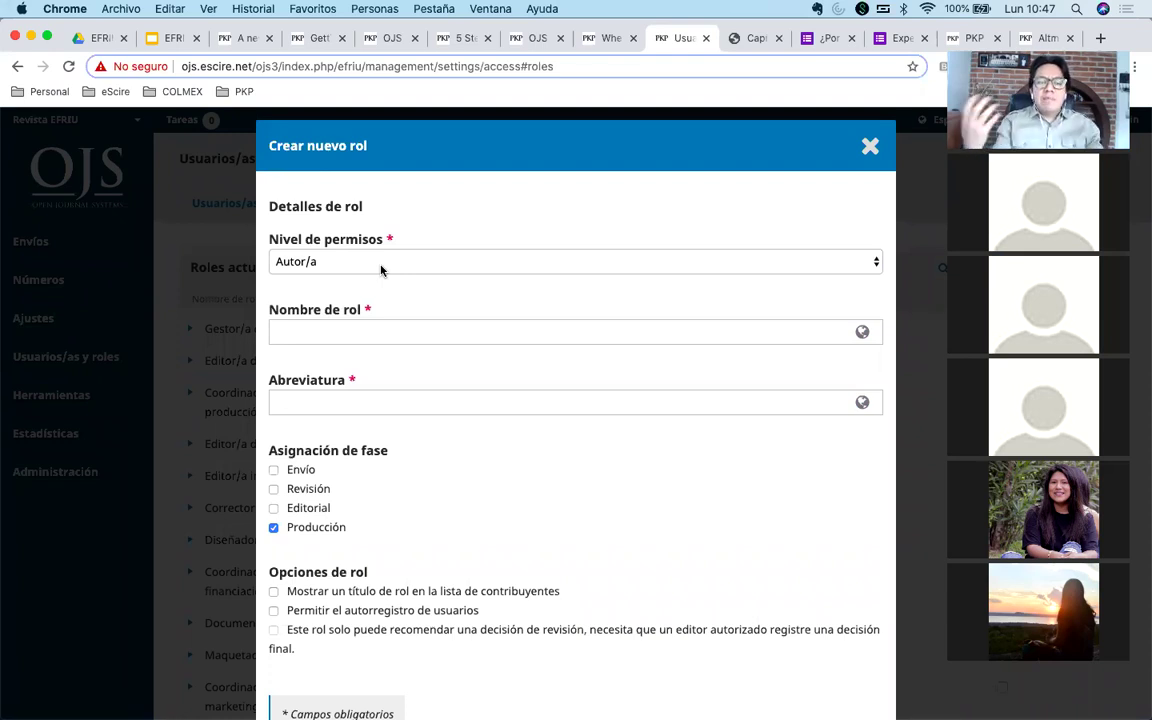
scroll(390, 450, "down", 2)
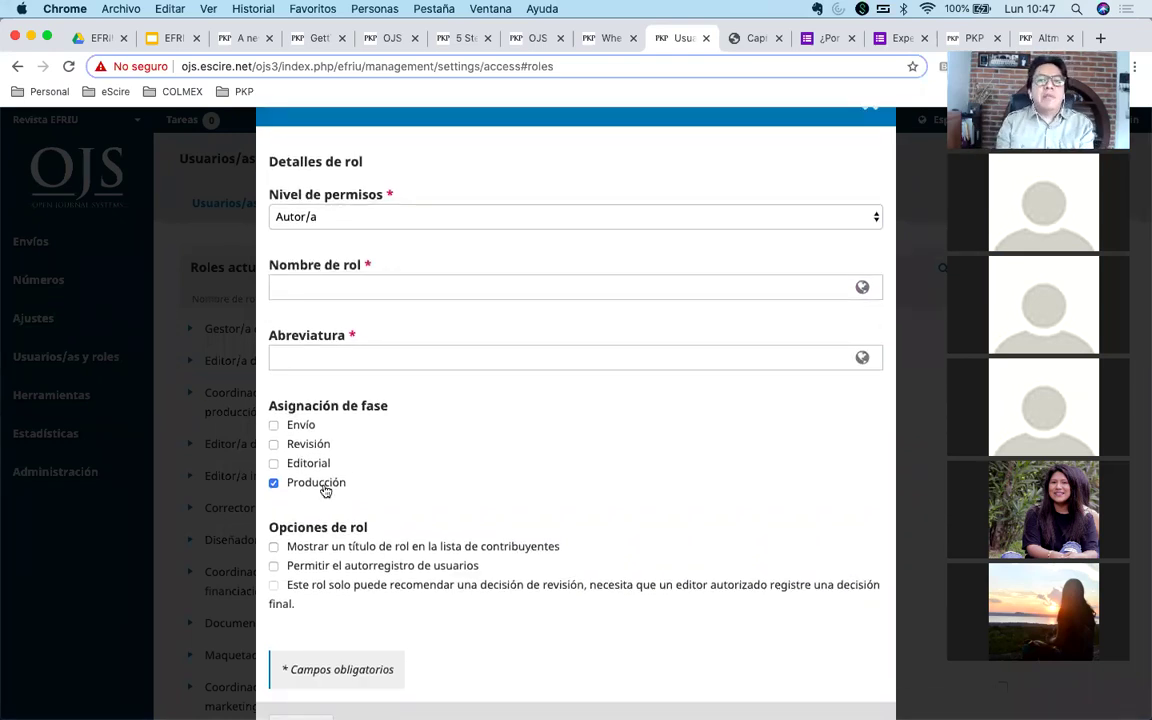
scroll(596, 455, "up", 2)
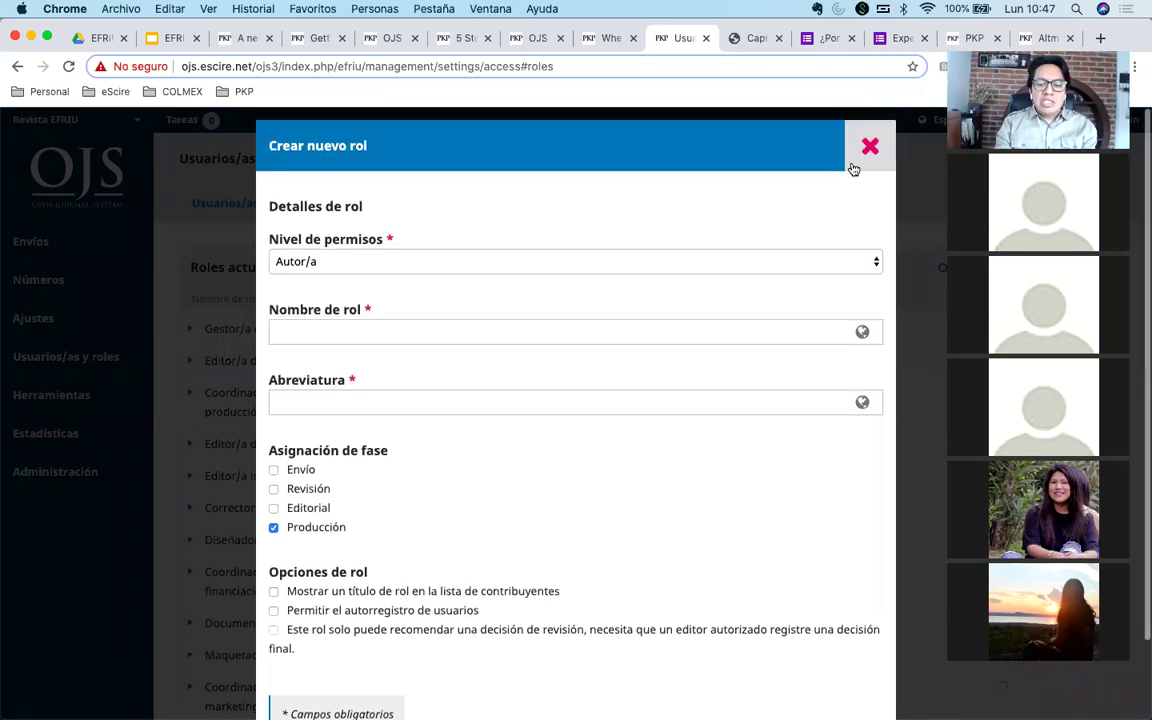
left_click(866, 160)
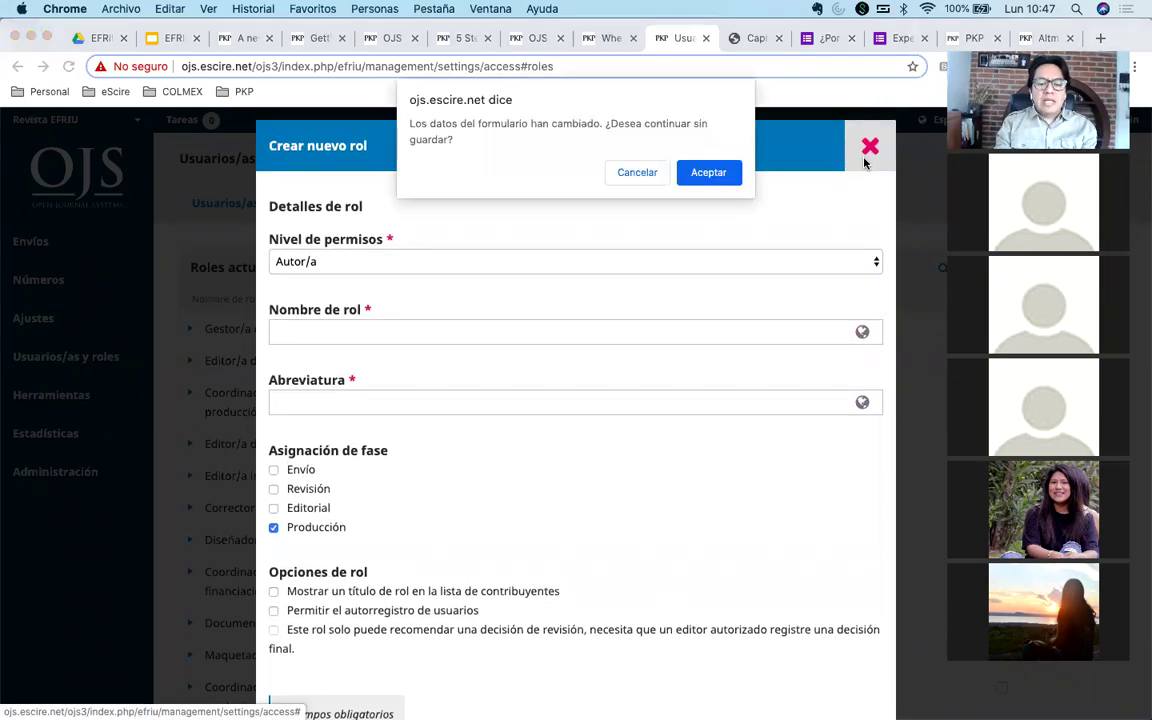
left_click(643, 180)
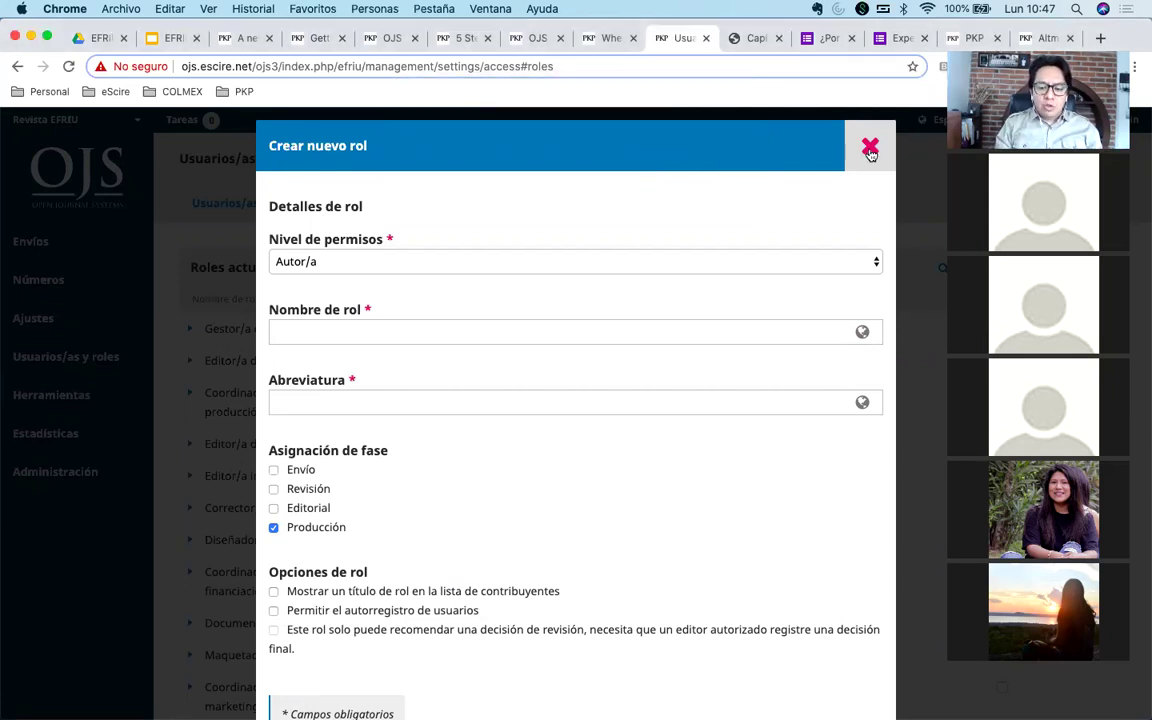
left_click(866, 149)
left_click(640, 175)
left_click(869, 147)
left_click(709, 174)
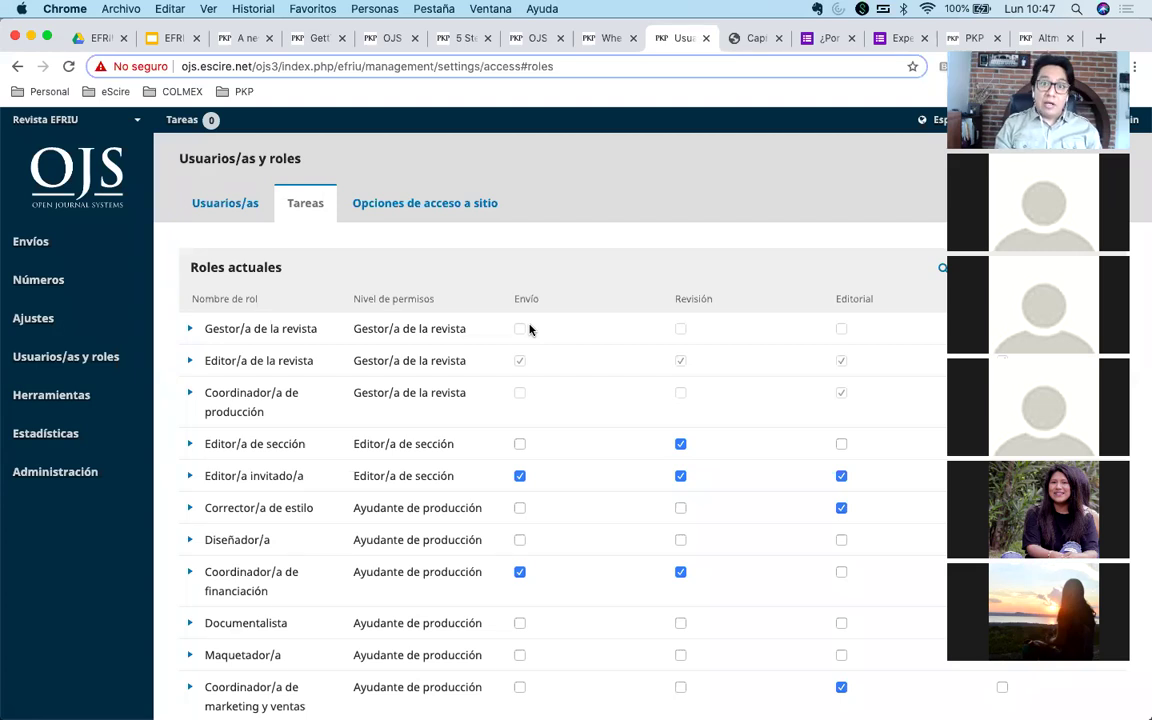
Look over the roles list and switch to the EFRIU presentation in Google Slides to check the "Interacción entre usuarios" item on slide 3.
scroll(545, 342, "down", 3)
scroll(545, 342, "up", 3)
scroll(545, 342, "down", 5)
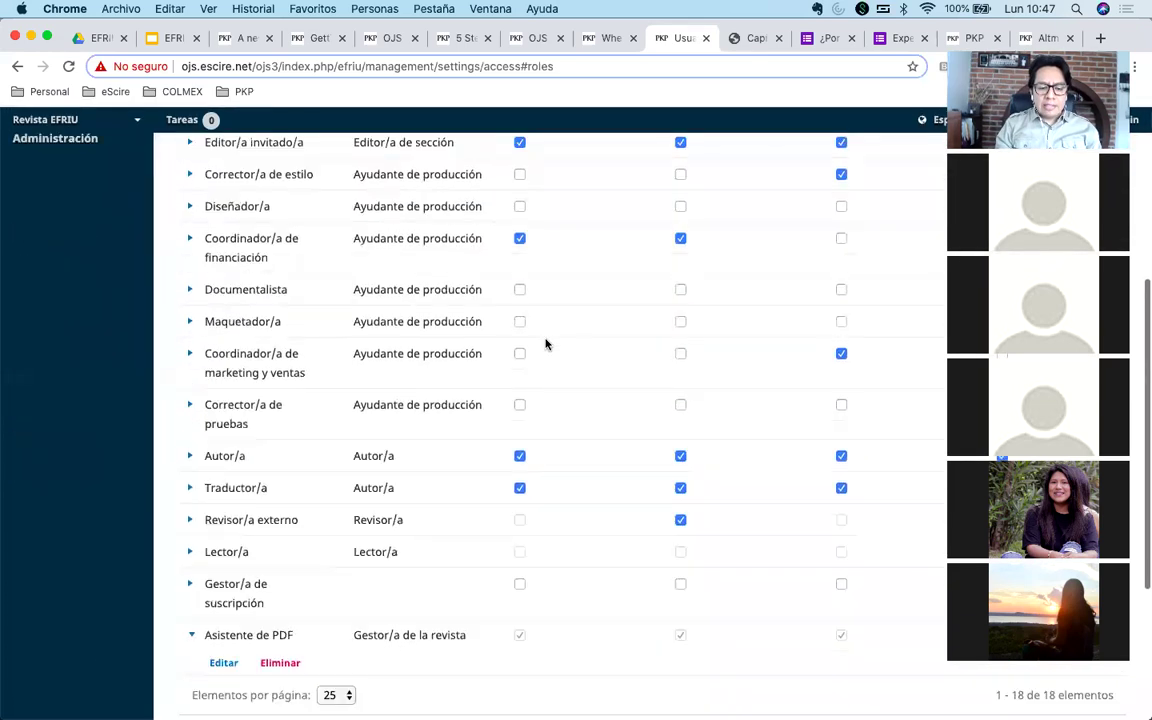
left_click(165, 38)
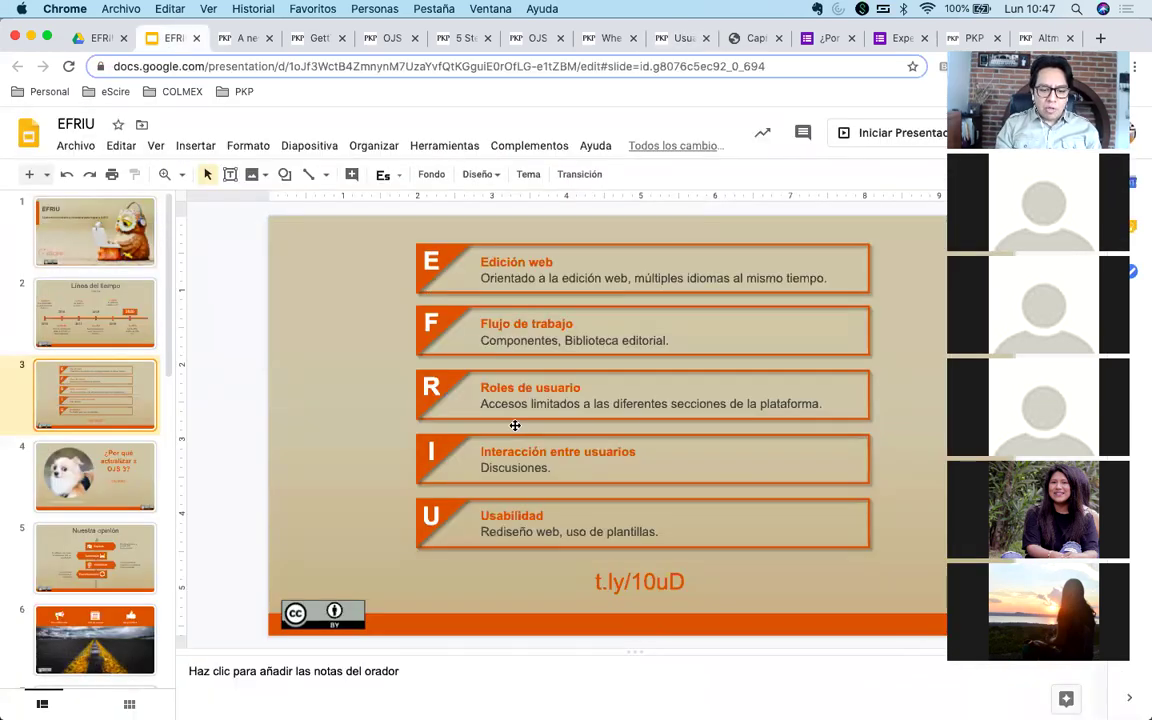
left_click(655, 454)
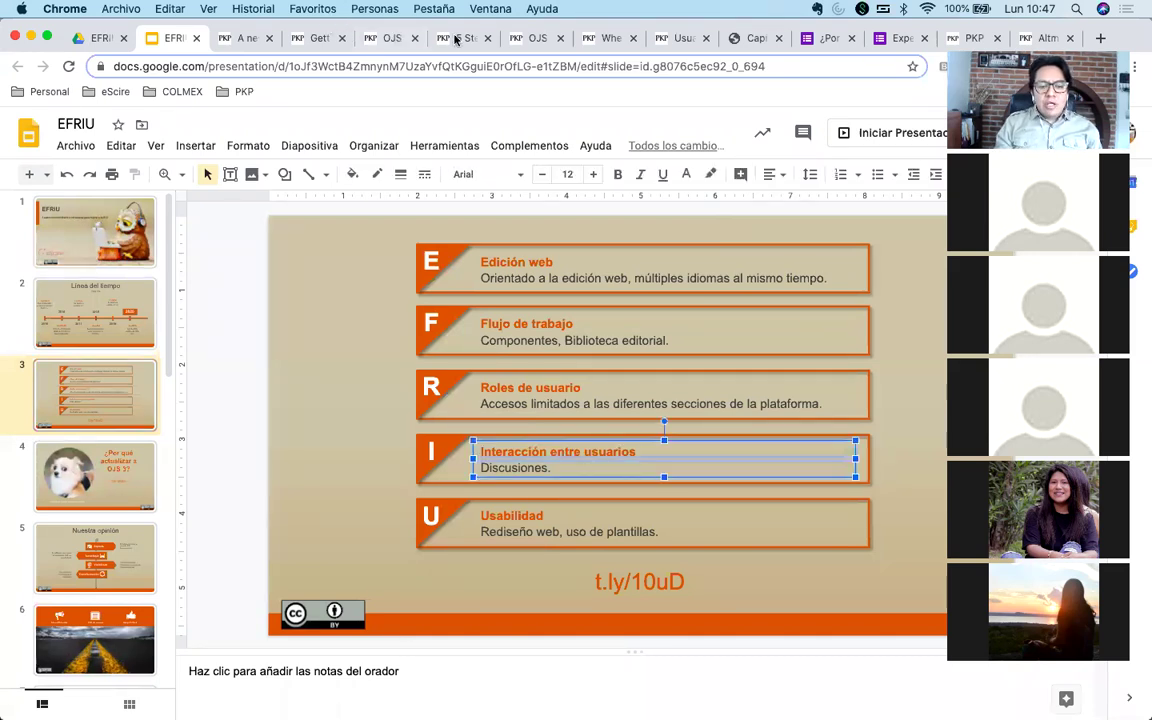
Return to the OJS journal and, from the current users list, log in as the efriu_editor account.
left_click(650, 40)
scroll(558, 378, "up", 5)
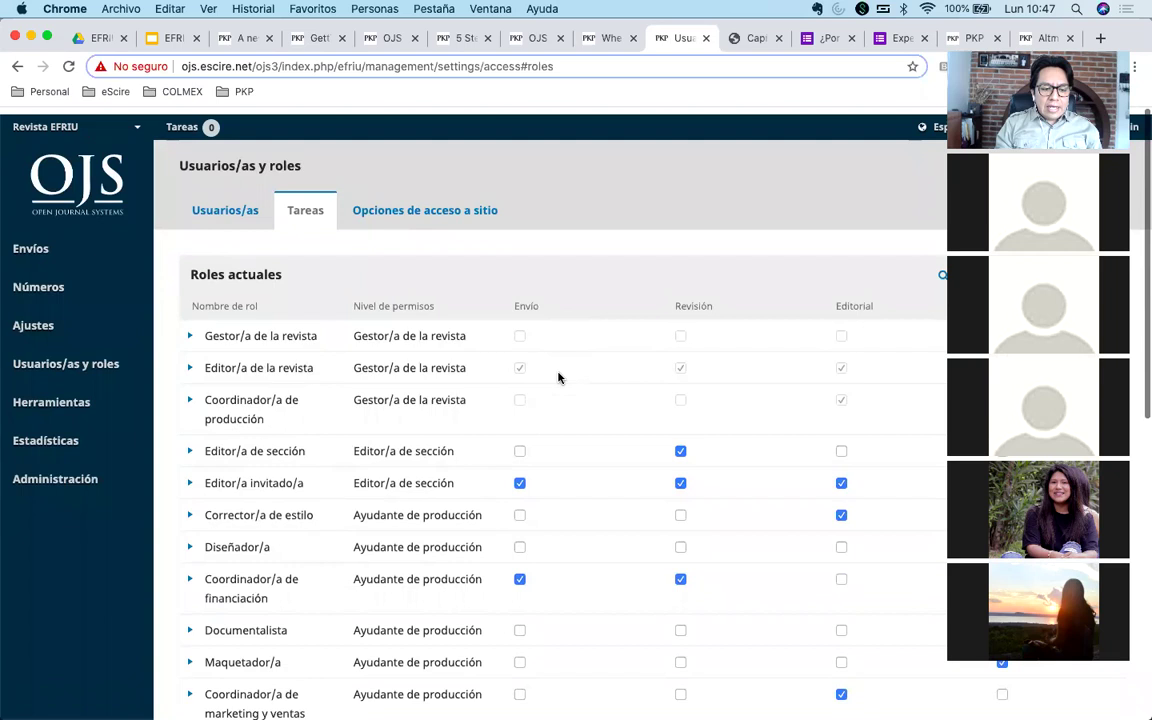
mouse_move(85, 354)
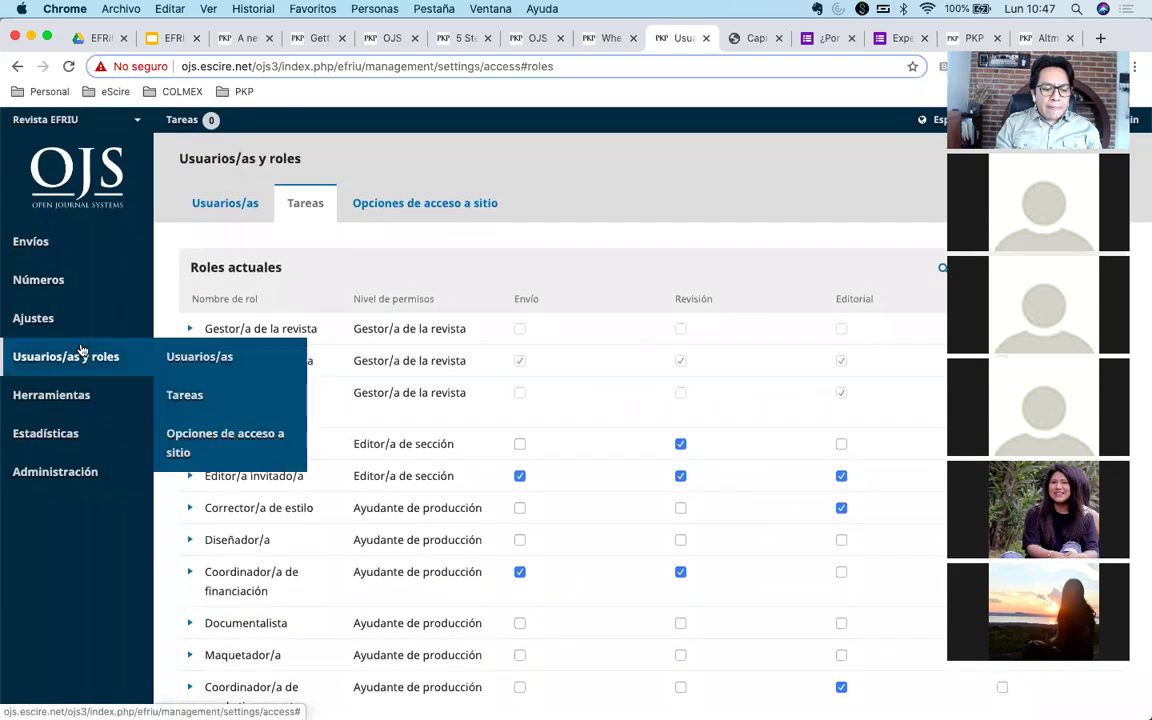
left_click(193, 358)
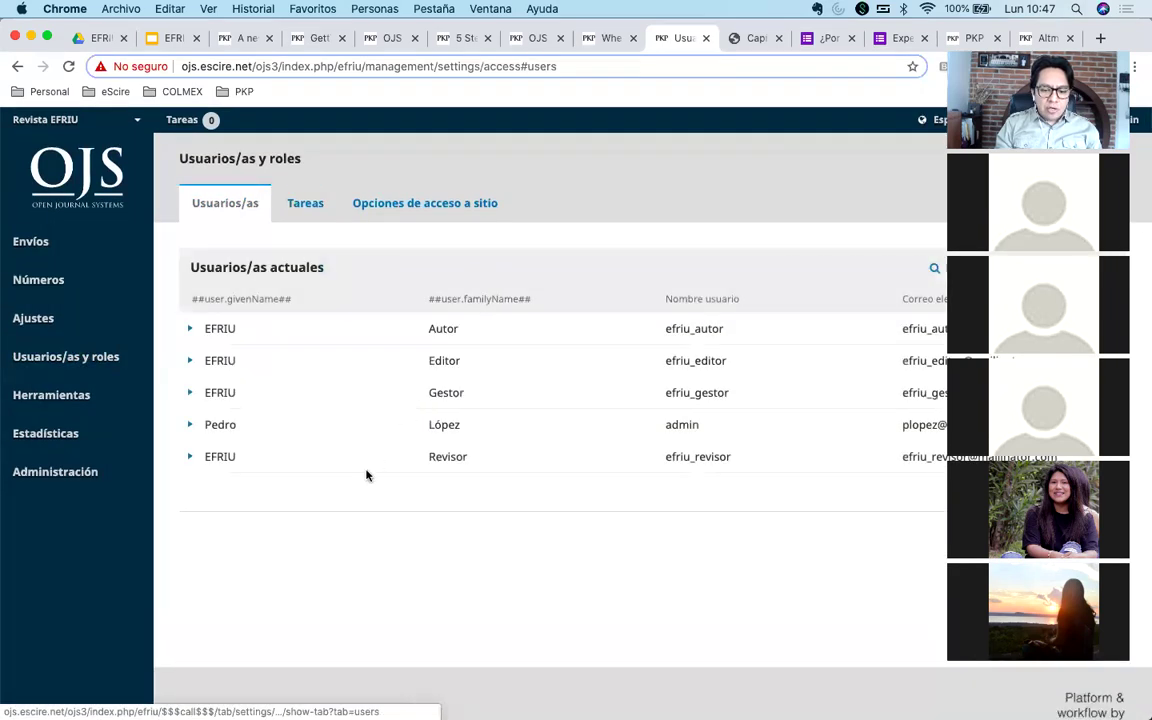
left_click(191, 360)
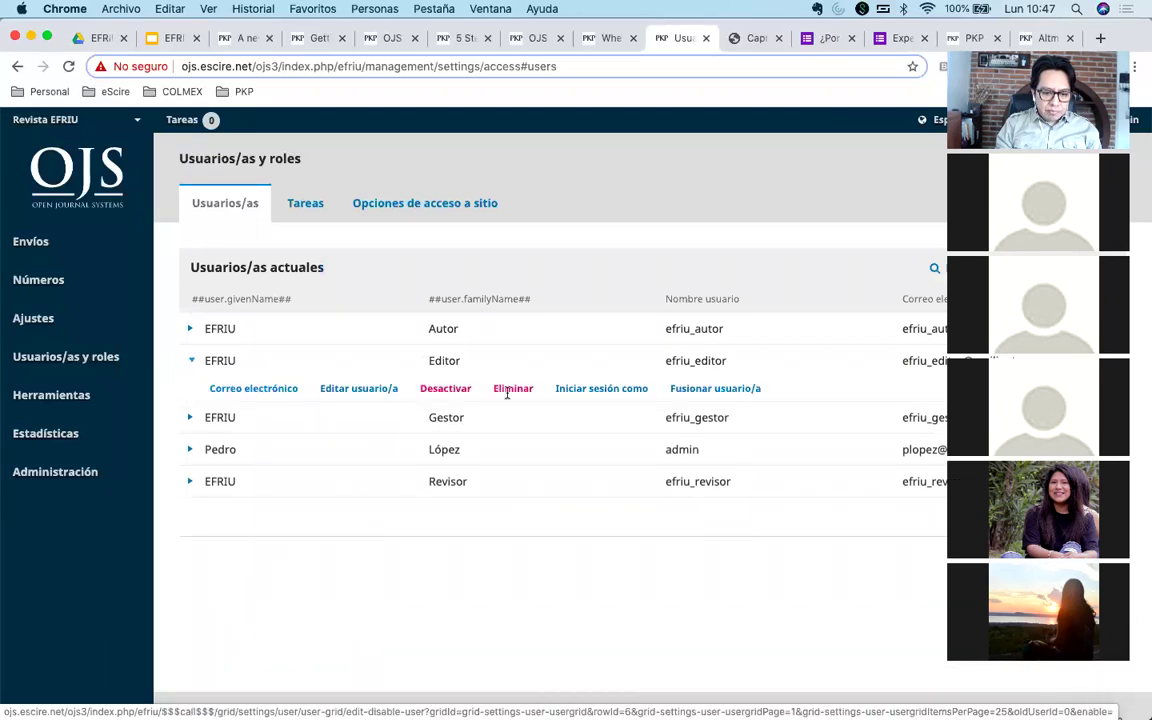
left_click(596, 390)
left_click(429, 274)
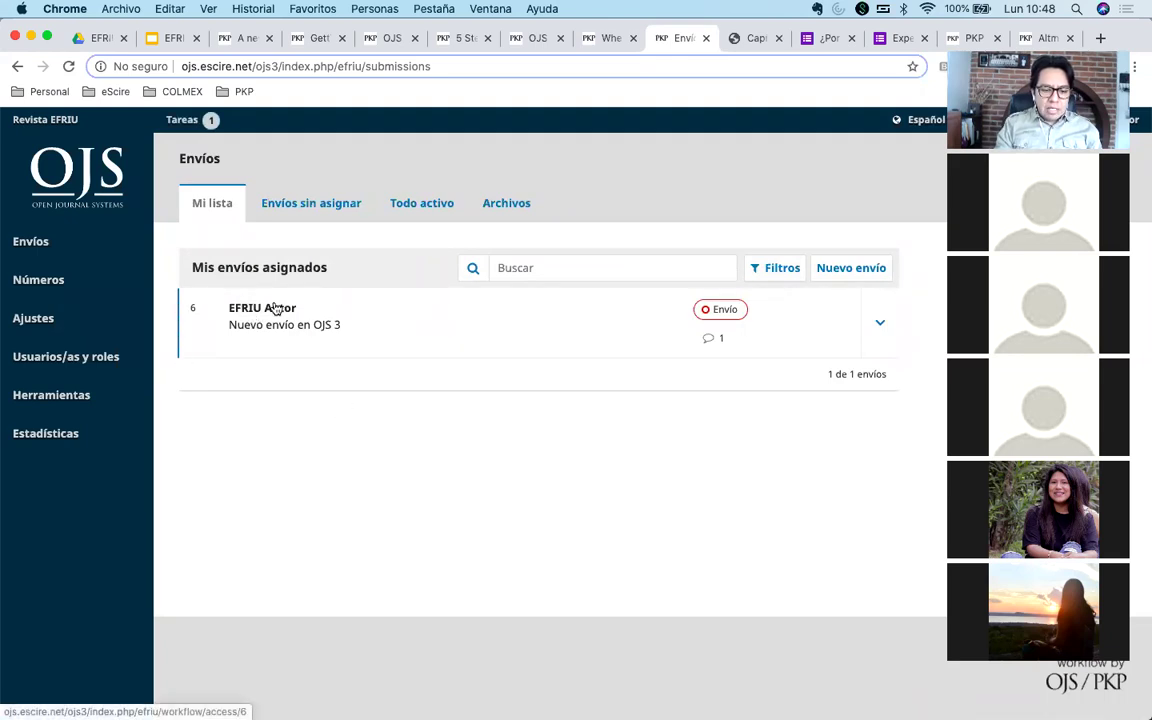
Open the assigned submission "Nuevo envío en OJS 3" and review the files and discussions in its Envío stage.
left_click(323, 325)
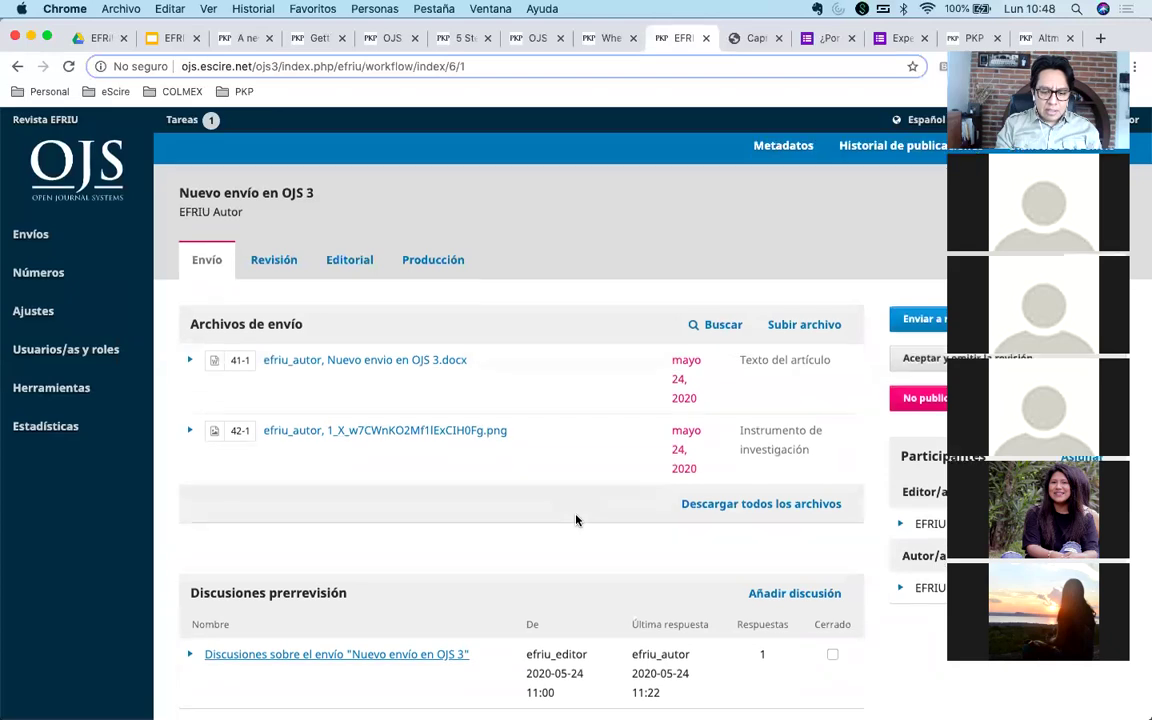
scroll(576, 520, "down", 5)
scroll(576, 520, "up", 2)
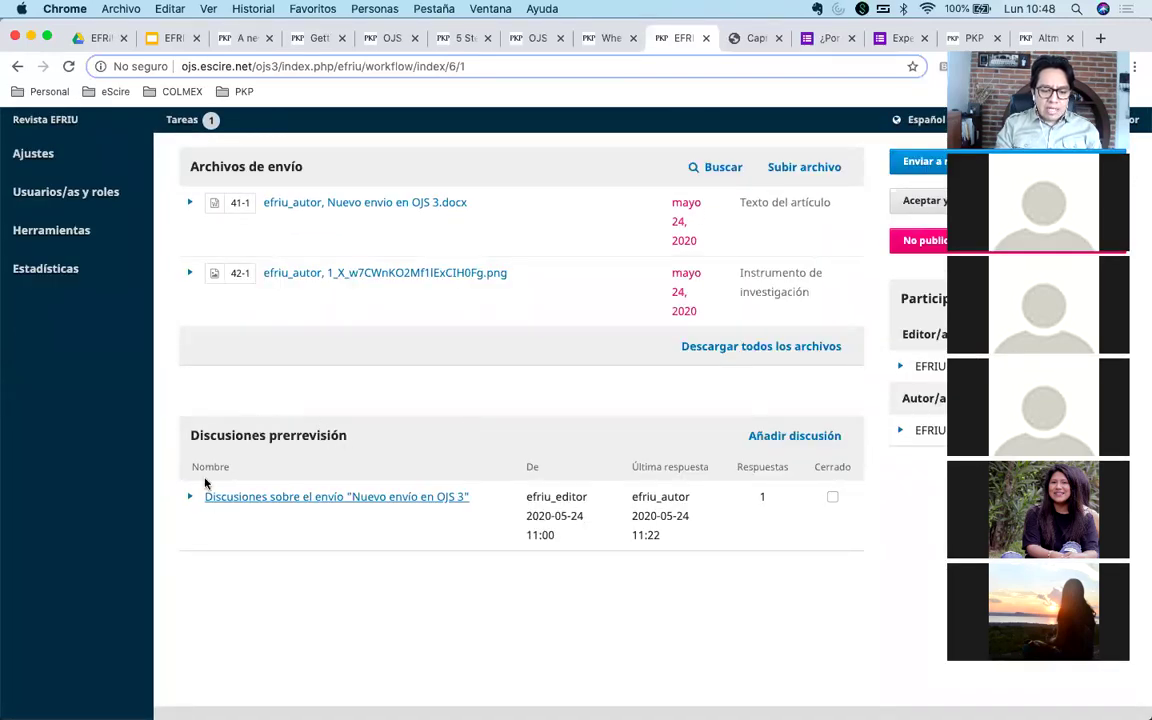
Open the discussion "Discusiones sobre el envío 'Nuevo envío en OJS 3'" for editing and review its participants, subject and message.
left_click(188, 498)
left_click(224, 563)
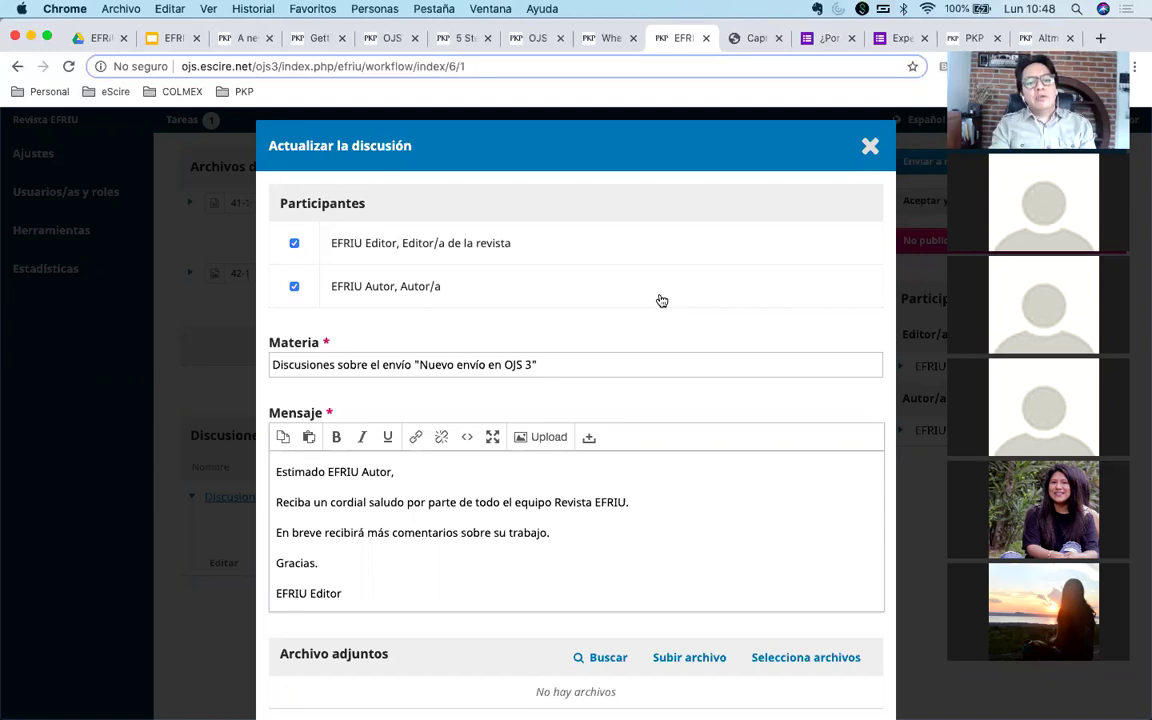
left_click(656, 497)
scroll(656, 495, "down", 3)
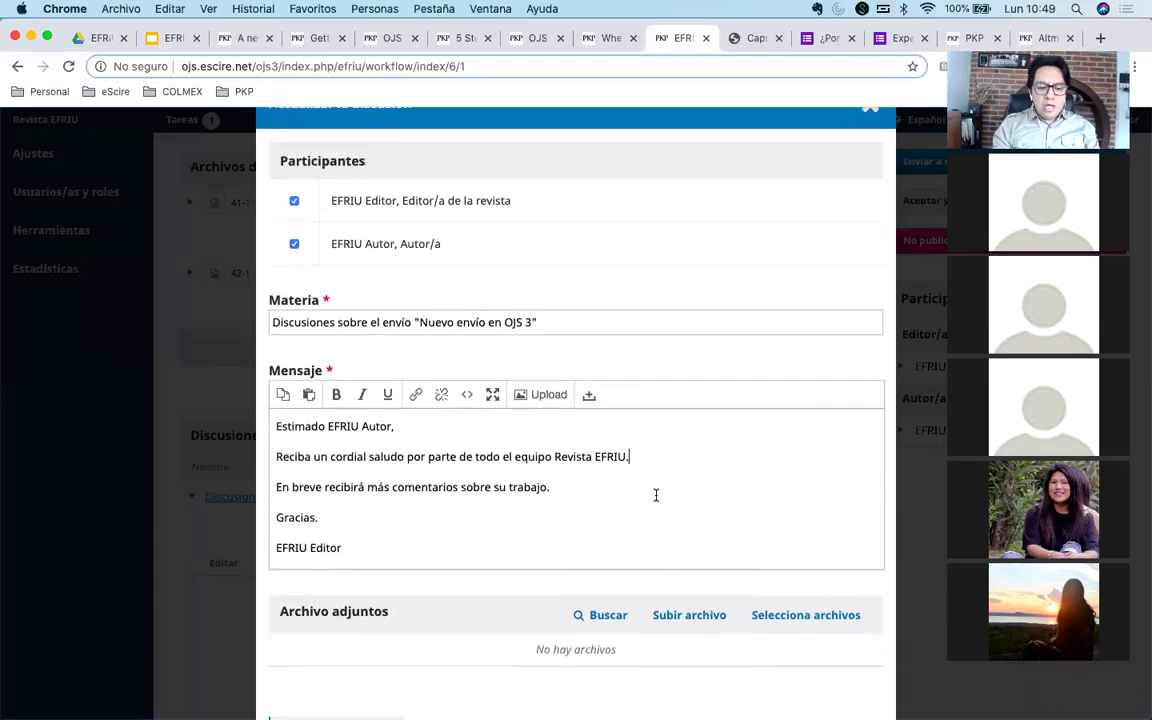
scroll(656, 495, "down", 2)
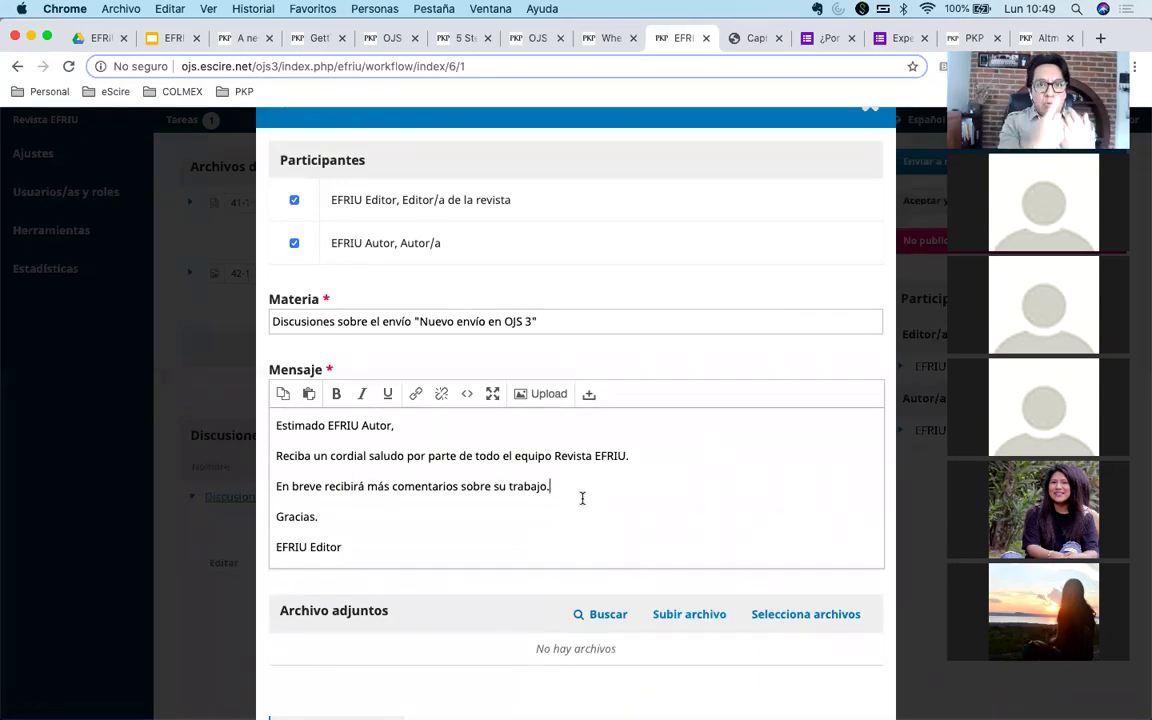
scroll(617, 479, "up", 1)
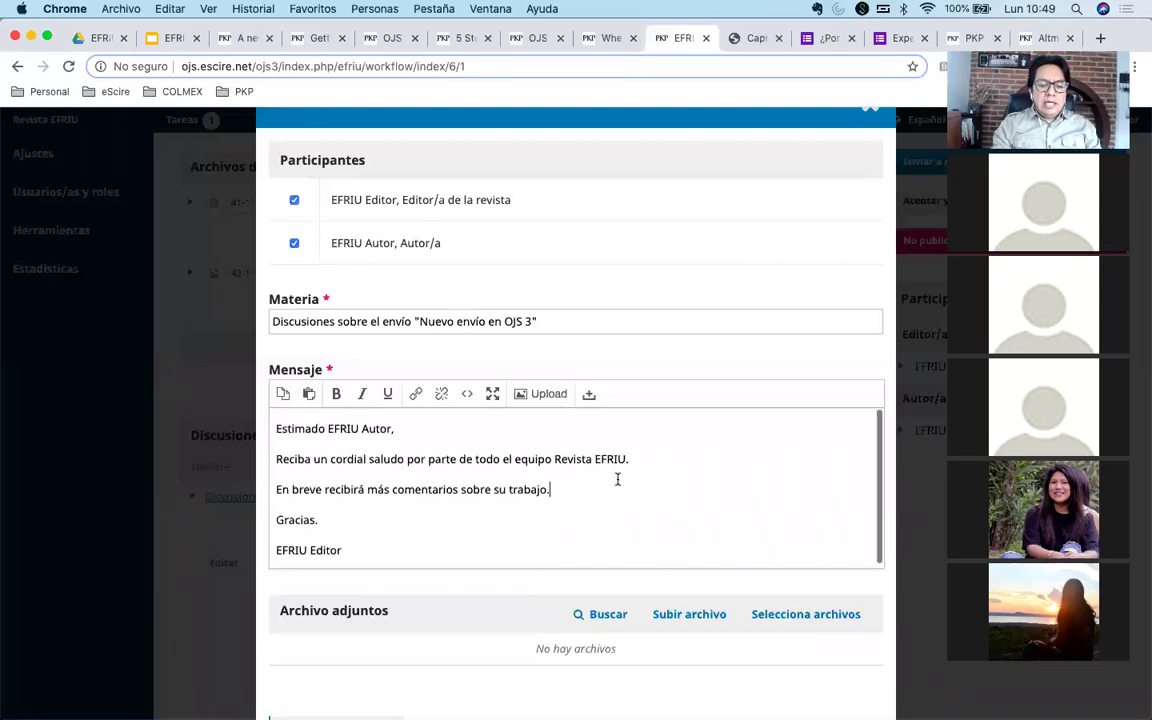
scroll(630, 485, "down", 1)
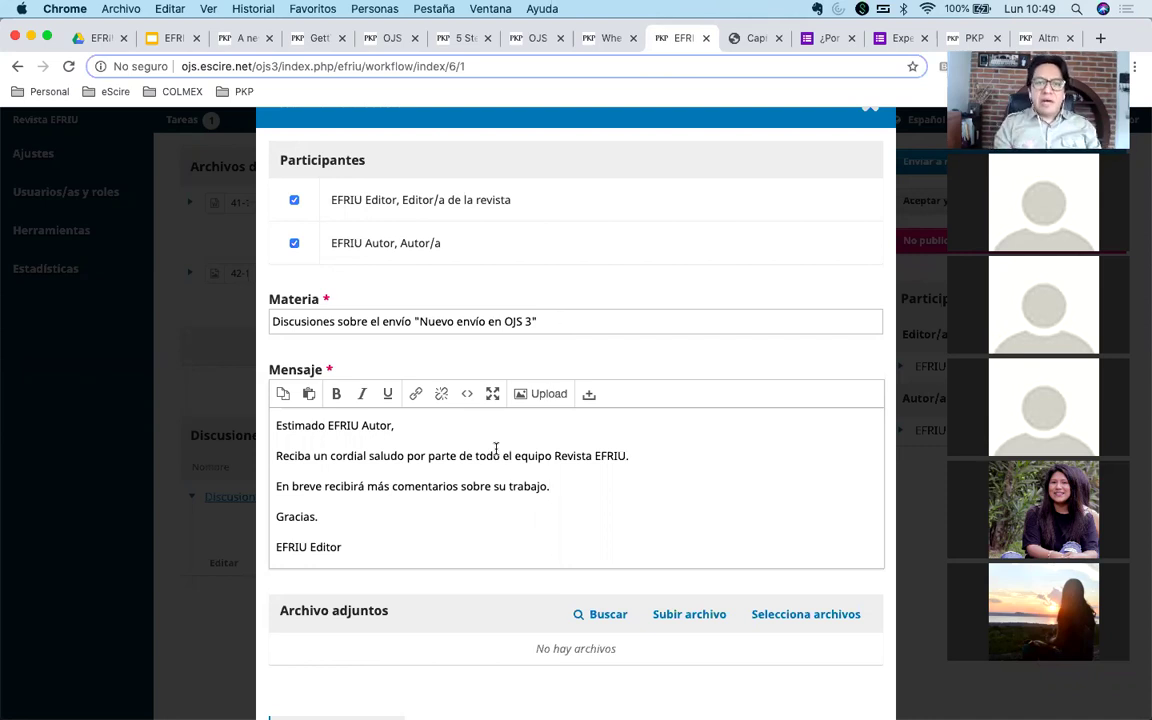
Attach "Capítulo 1_ Introducción (1).pdf" from Descargas to the discussion as a "Texto del artículo" component.
scroll(540, 519, "down", 2)
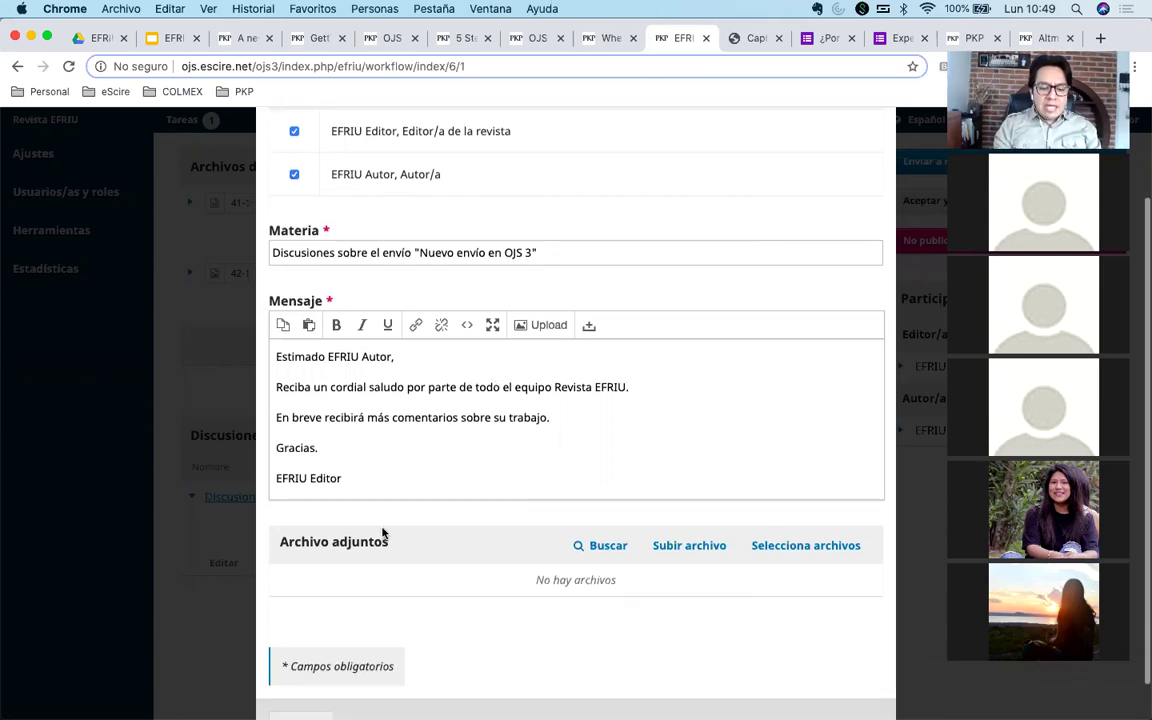
left_click(690, 549)
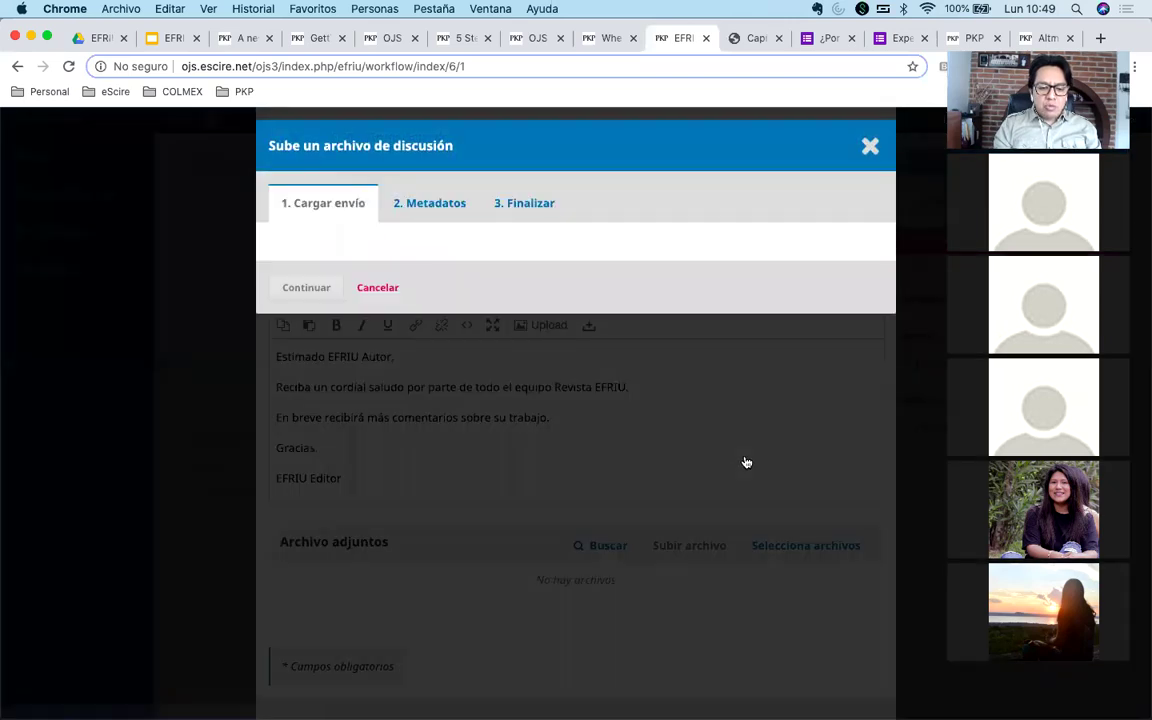
left_click(392, 280)
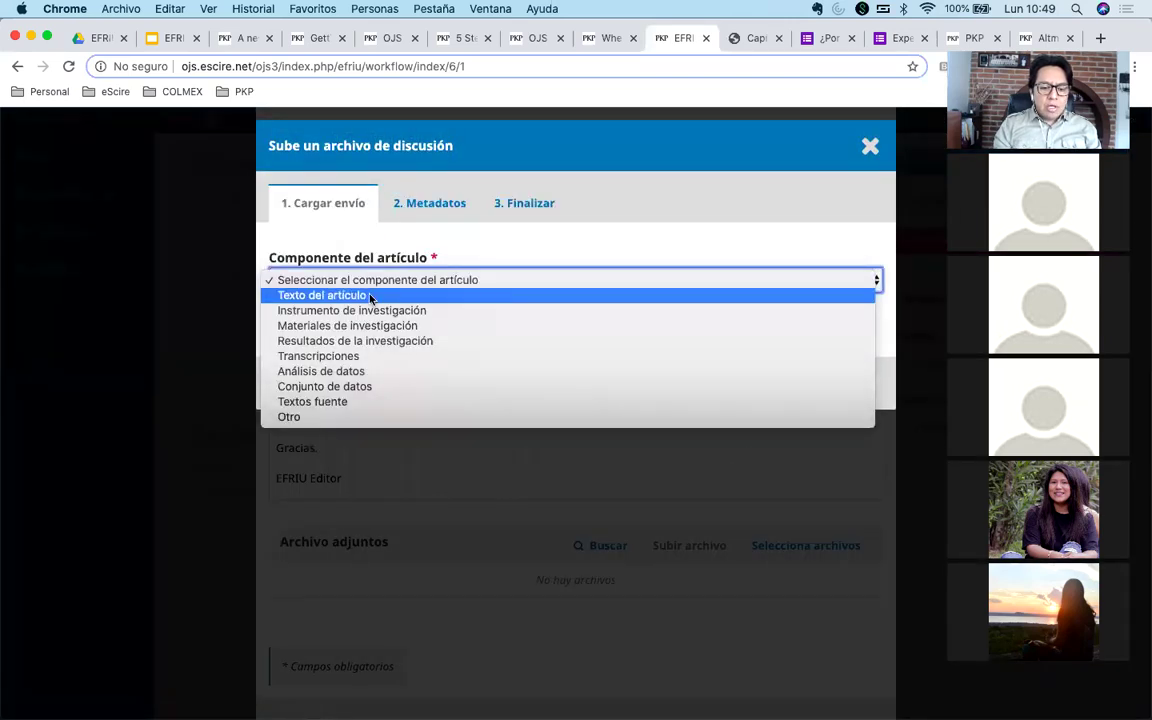
left_click(373, 294)
left_click(812, 370)
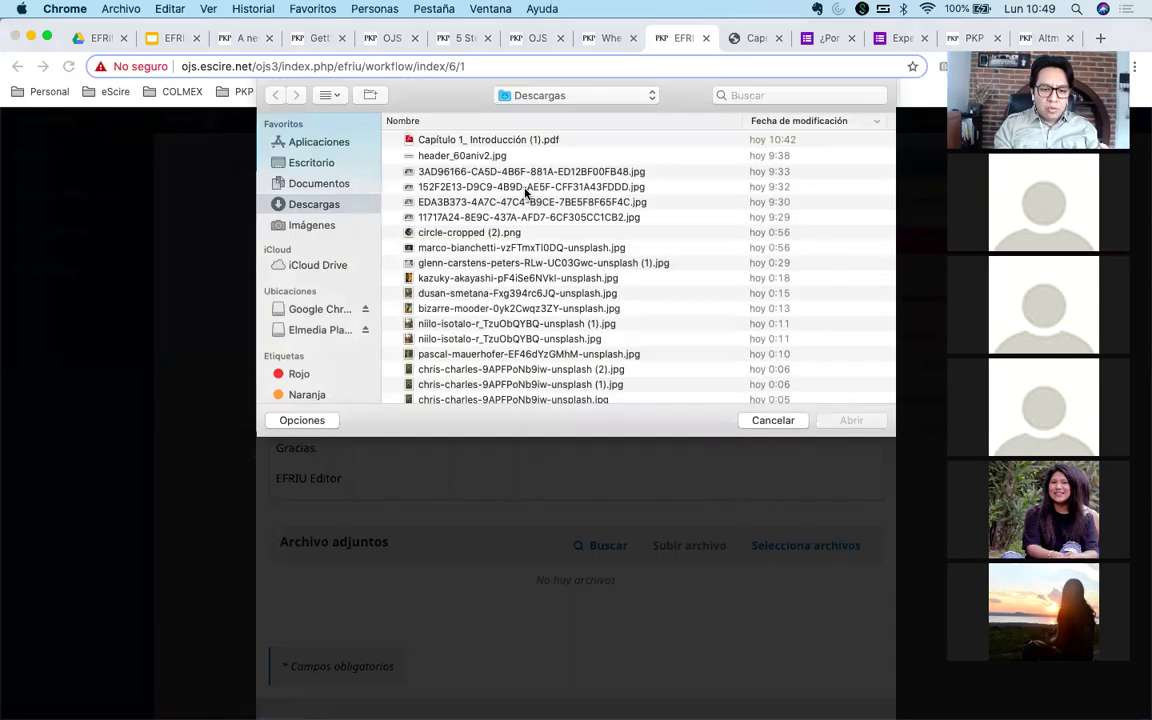
left_click(474, 142)
double_click(474, 142)
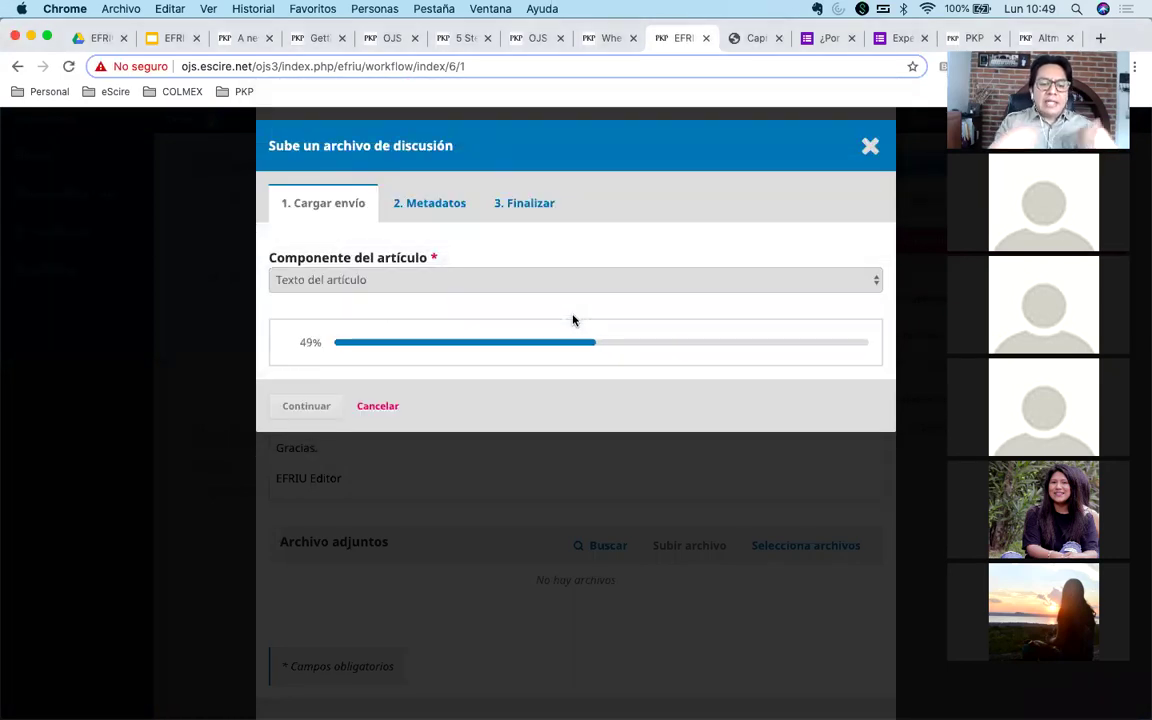
left_click(312, 408)
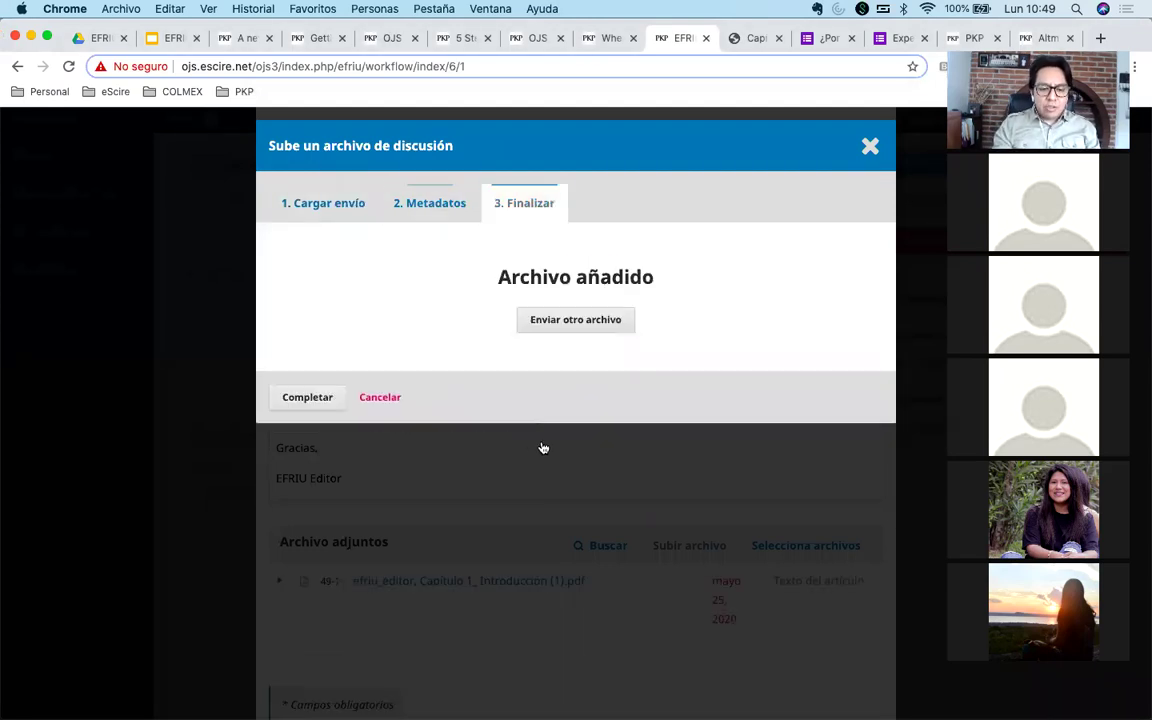
left_click(309, 399)
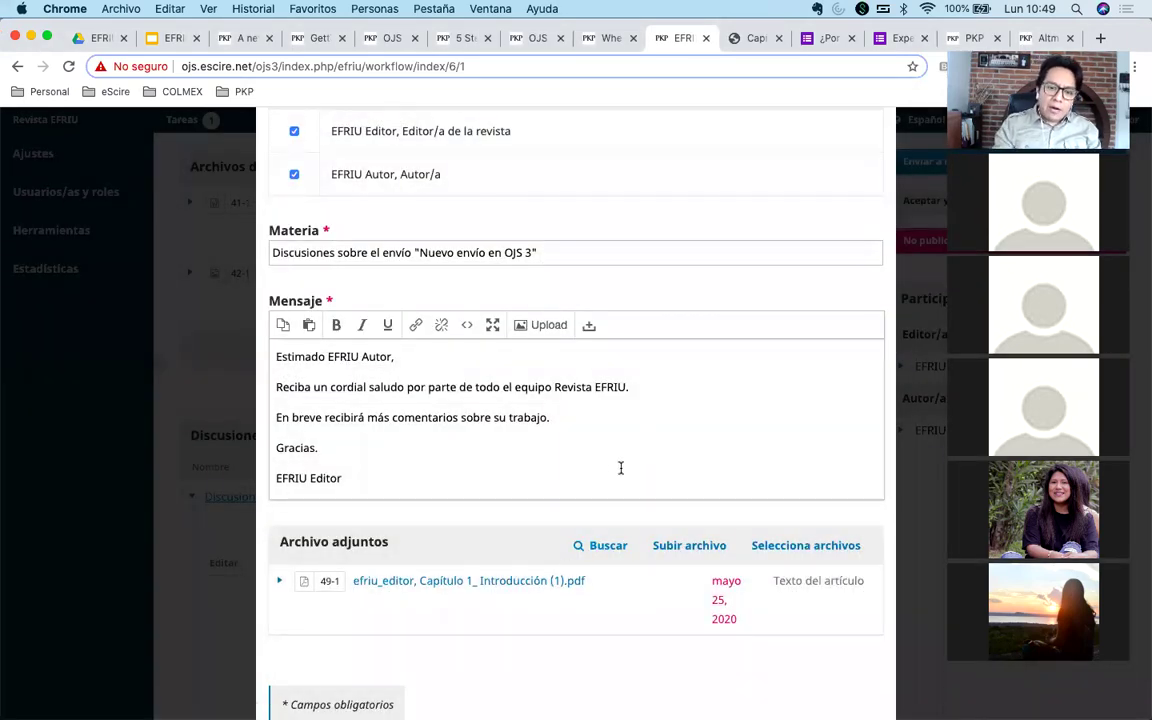
Look over the discussion with its attached file and save the updated discussion.
scroll(672, 397, "up", 1)
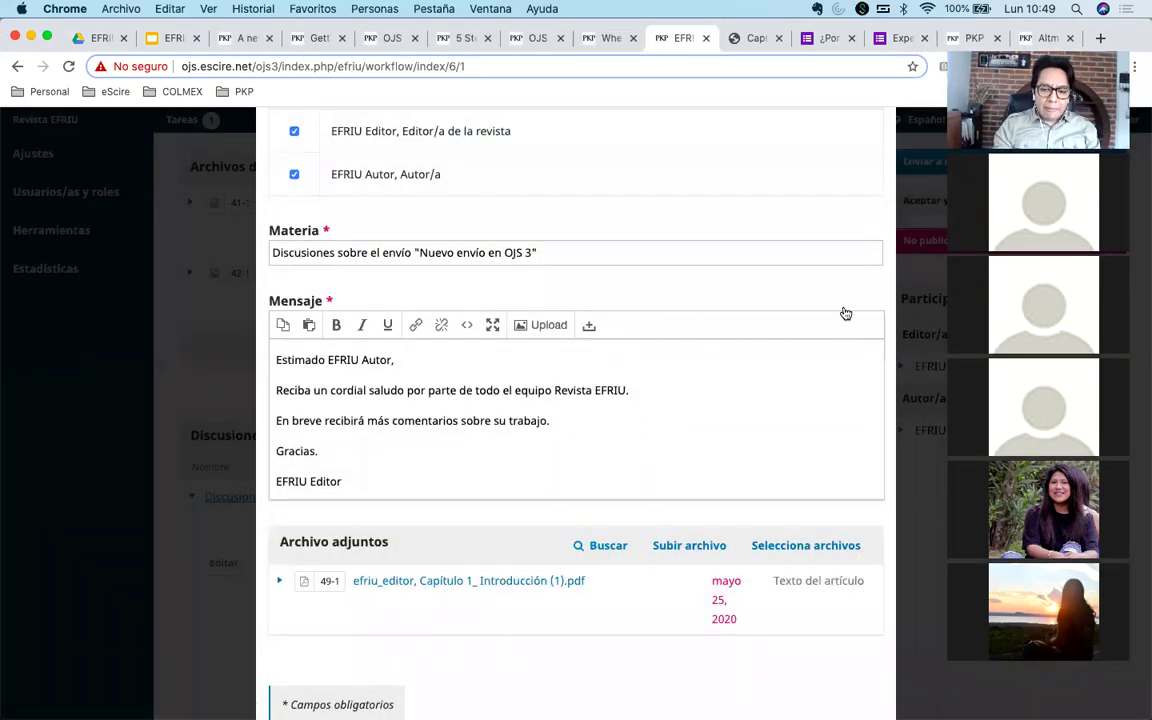
scroll(843, 313, "up", 3)
scroll(843, 313, "down", 5)
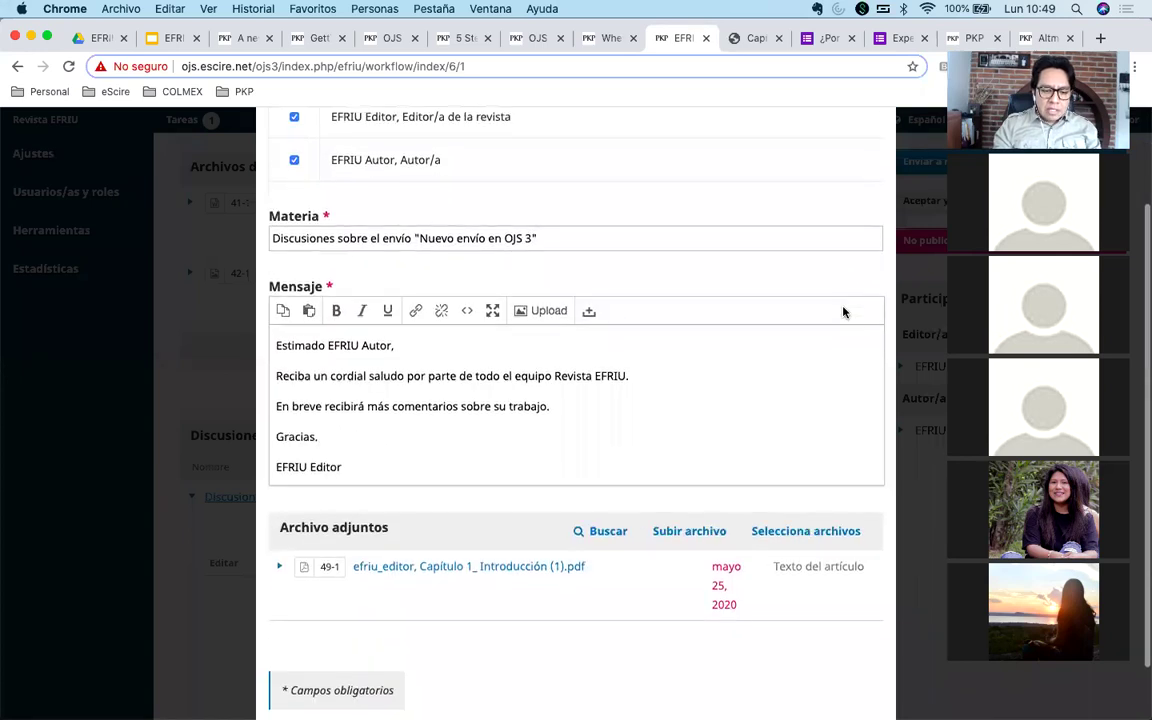
left_click(301, 681)
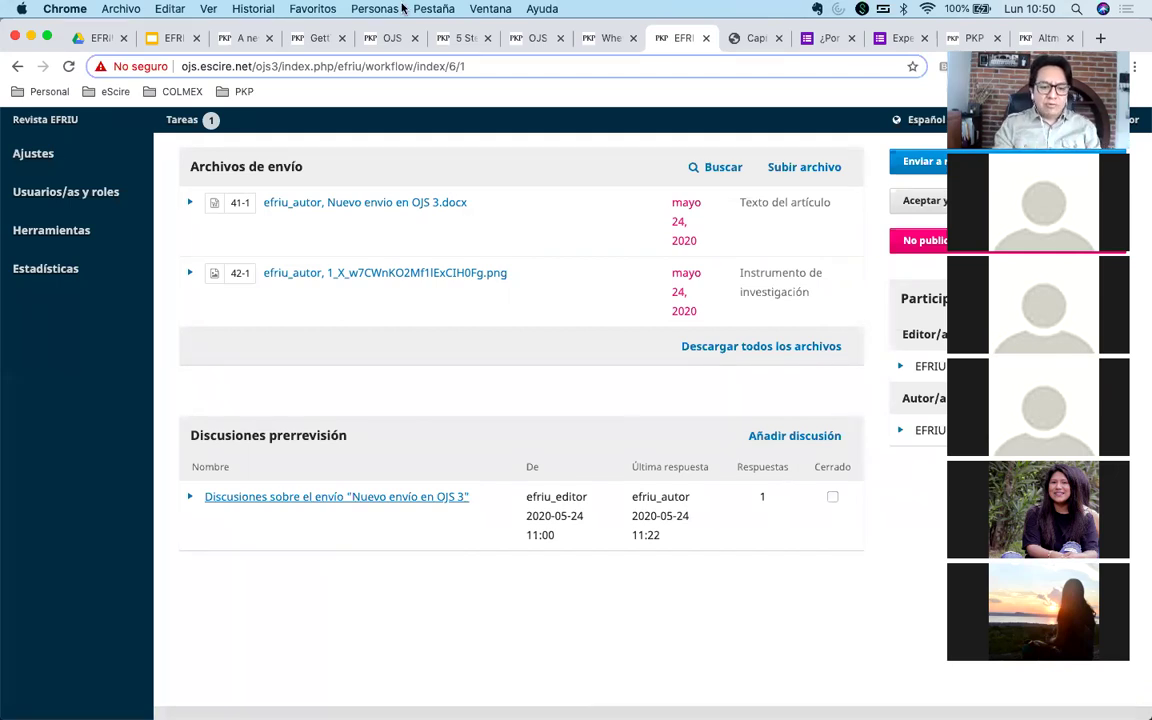
Switch to the EFRIU presentation in Google Slides, check the "Usabilidad" item on slide 3, and close the open Capítulo 1 PDF.
left_click(168, 38)
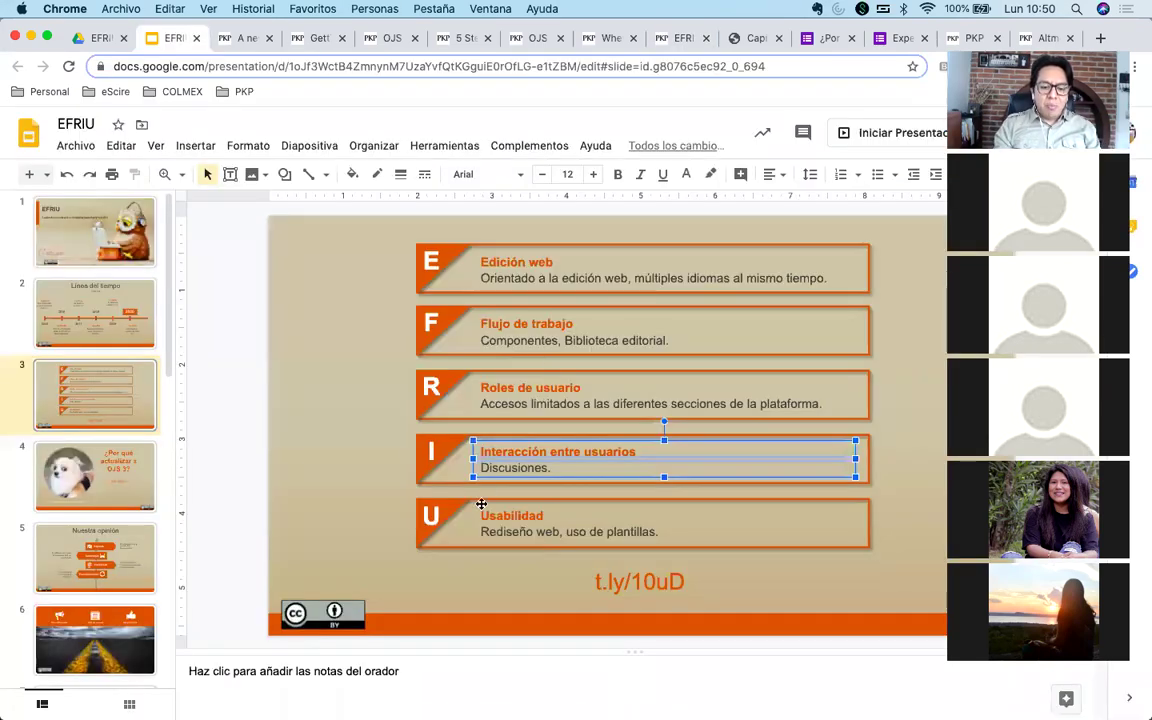
left_click(393, 514)
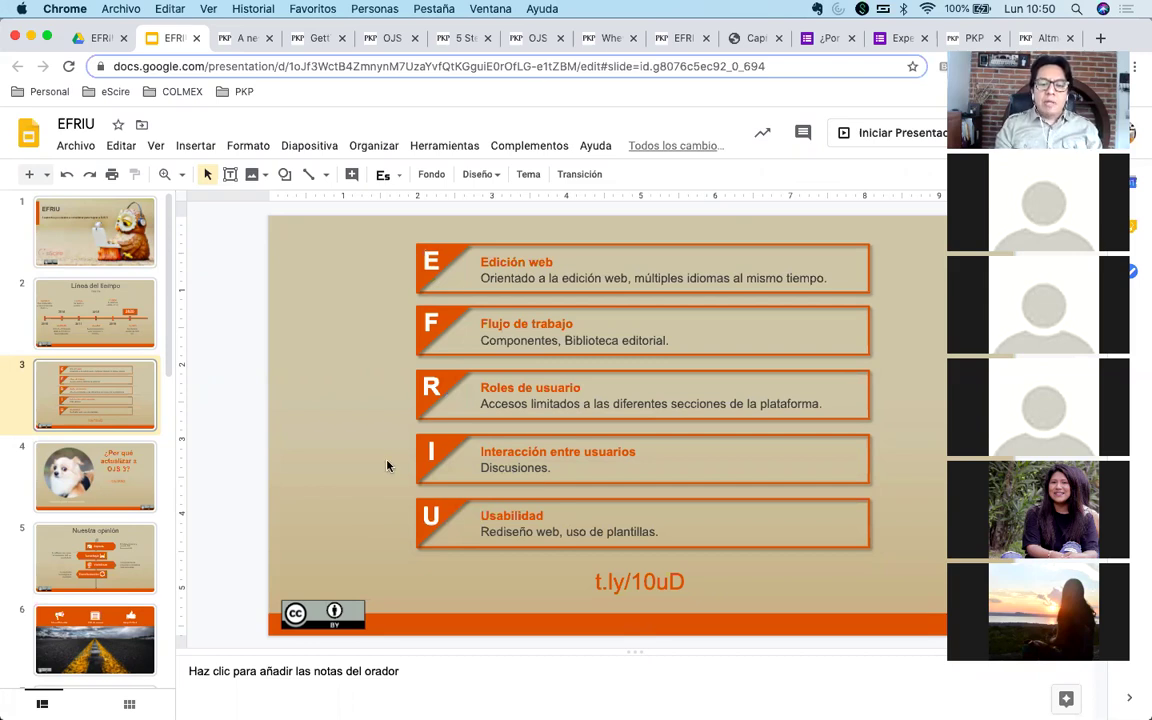
left_click(757, 39)
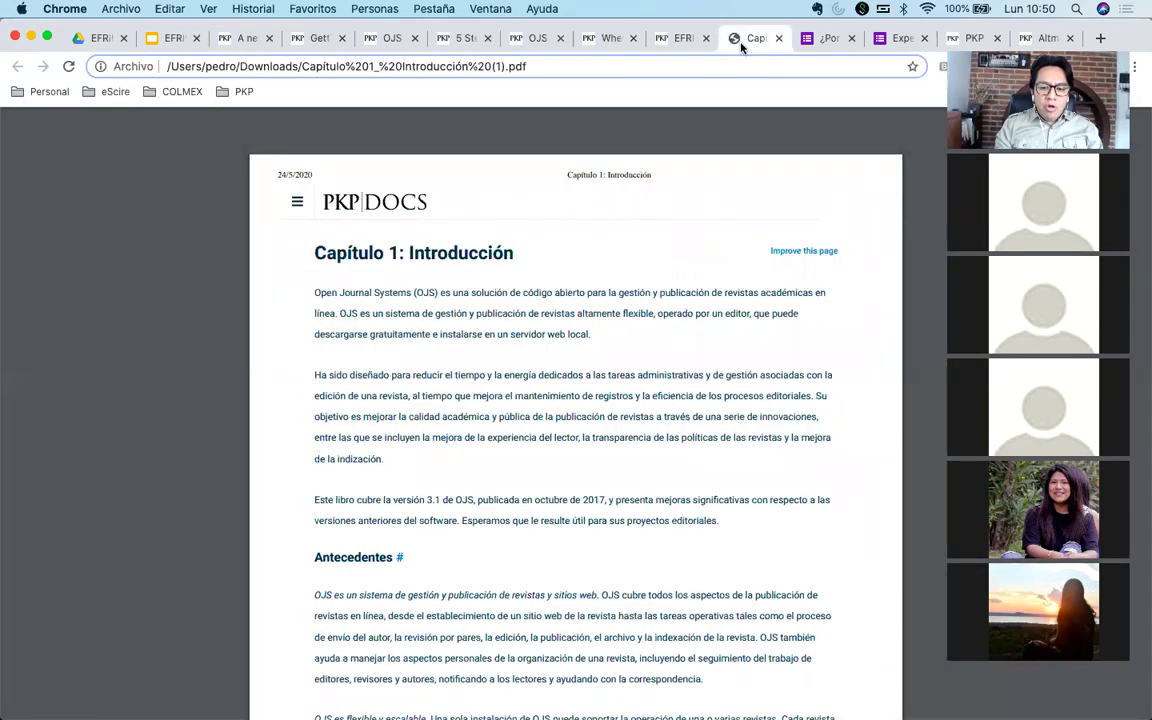
left_click(779, 38)
Return to the OJS submission, open the journal's public site, and look over its home page down to the footer.
left_click(690, 38)
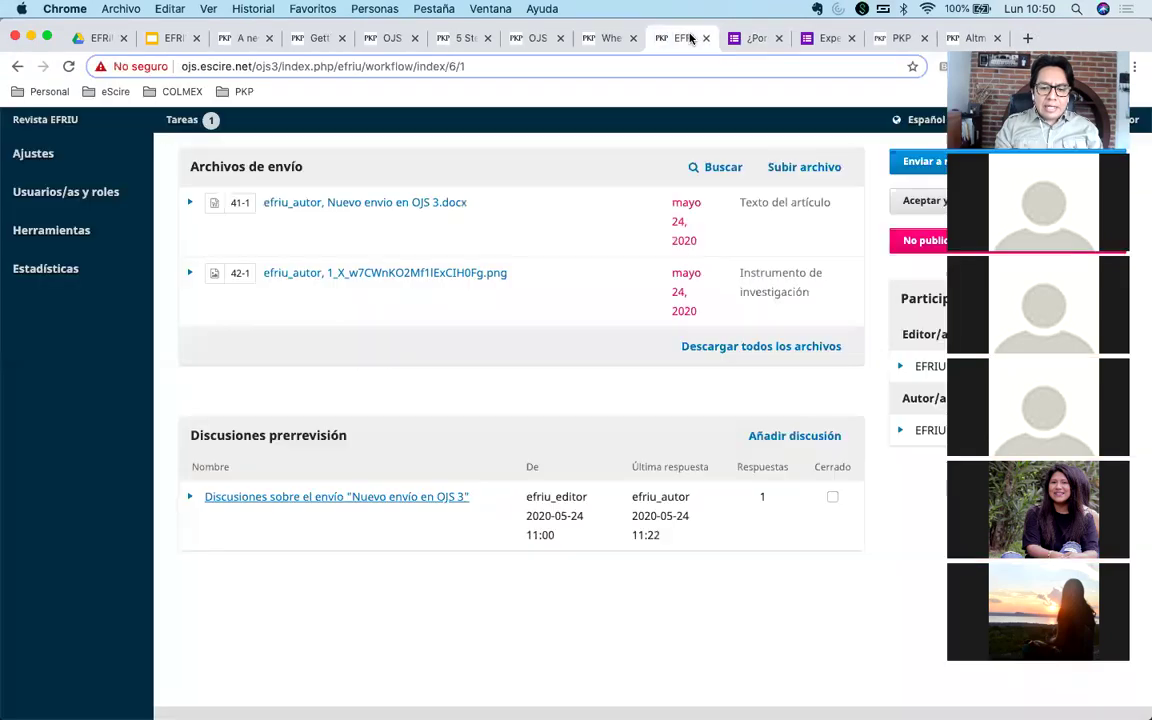
scroll(471, 380, "up", 4)
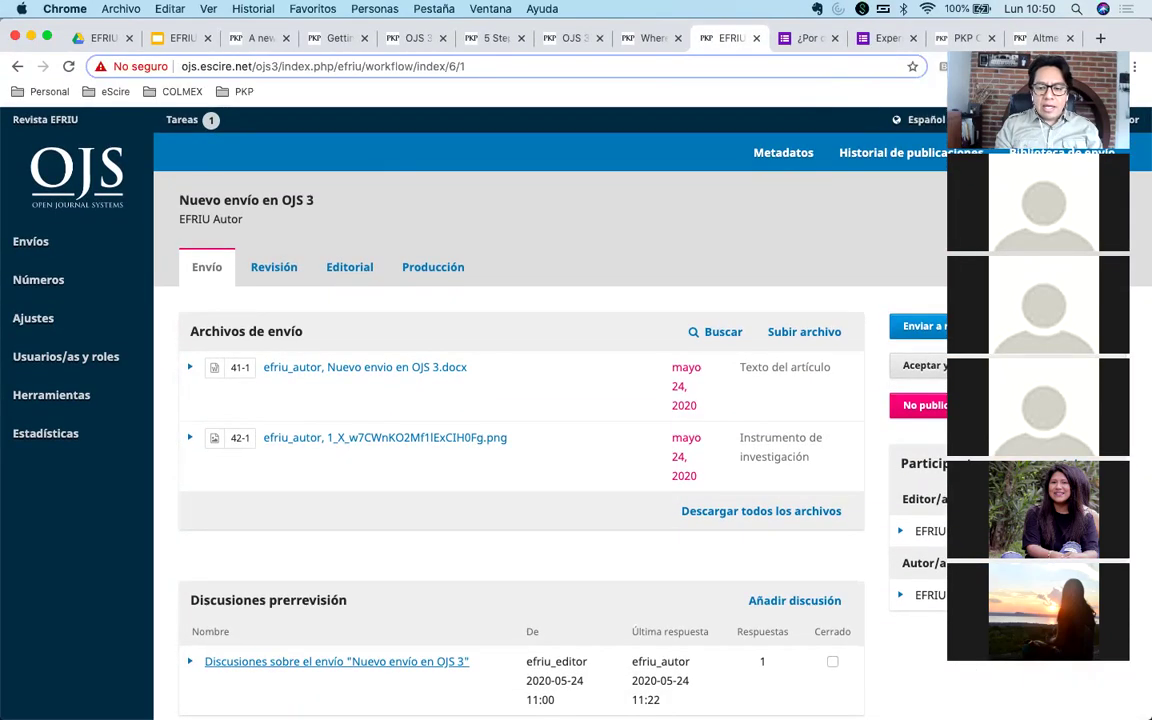
left_click(1000, 119)
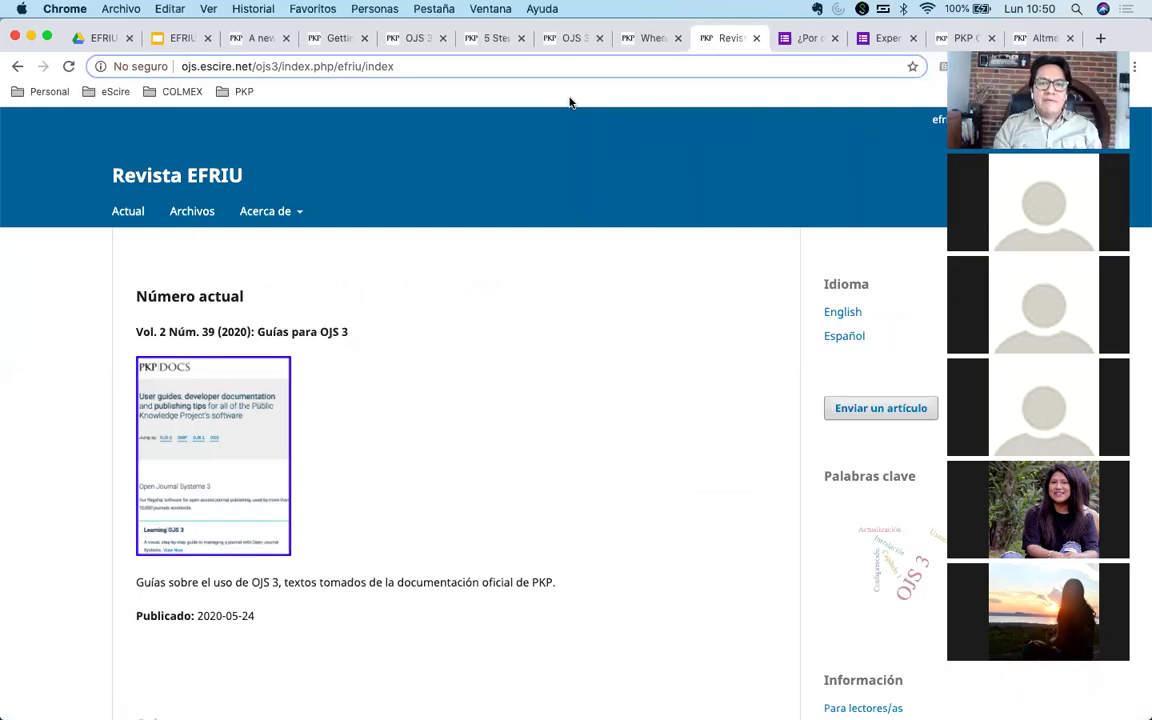
scroll(574, 354, "down", 10)
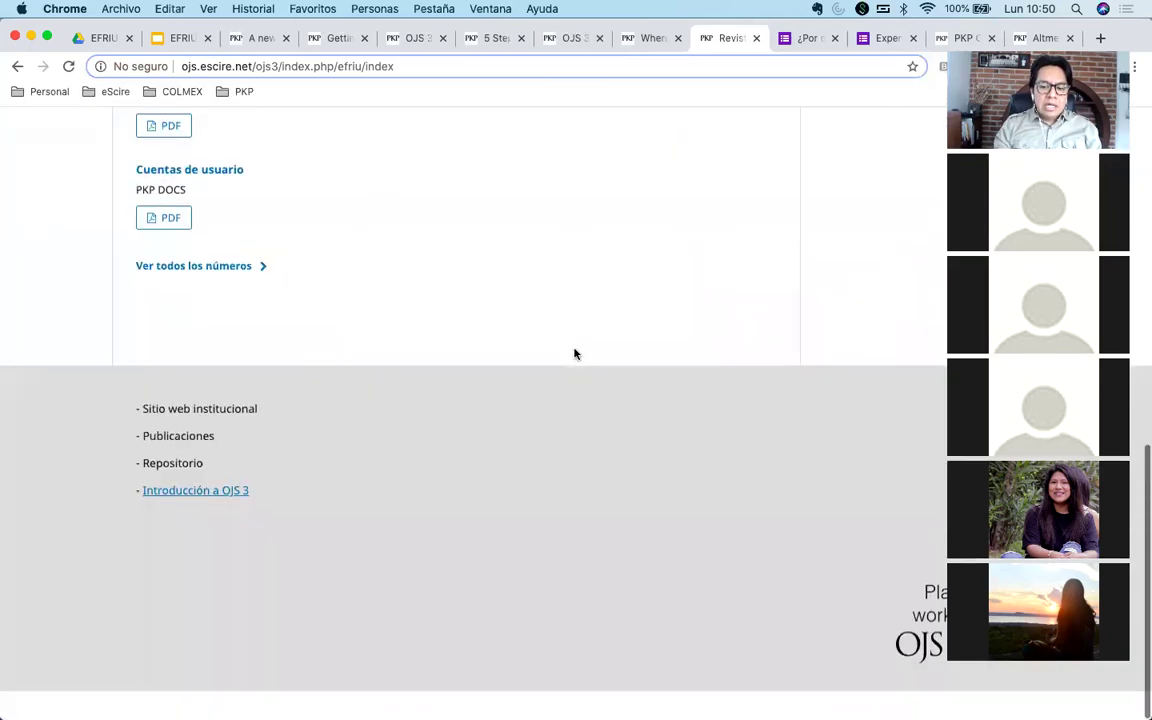
scroll(574, 354, "up", 10)
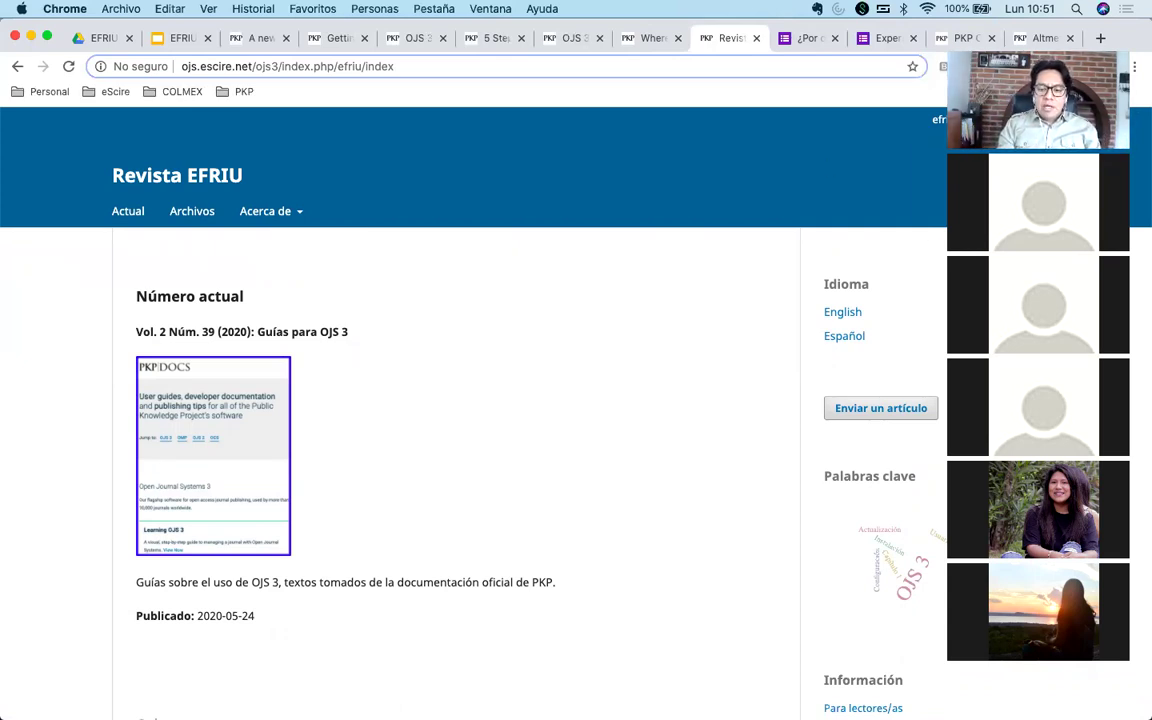
Return to the administrator account and, from the current users list, log in as the efriu_gestor account.
left_click(858, 140)
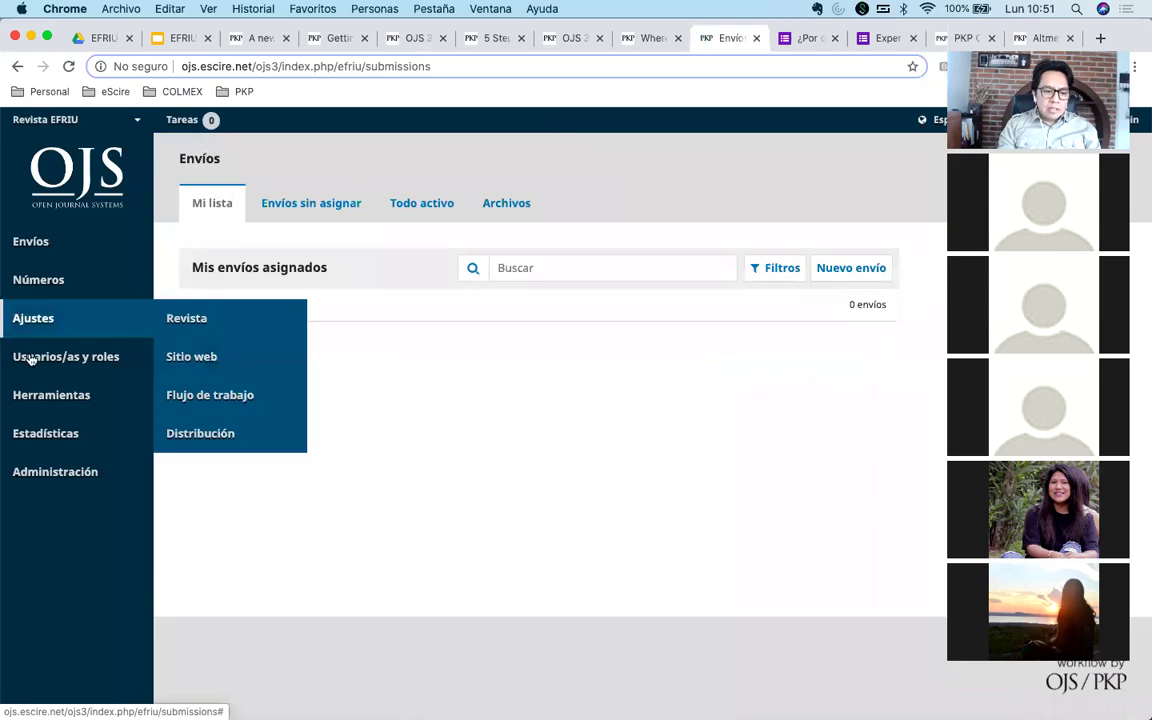
mouse_move(85, 357)
left_click(215, 360)
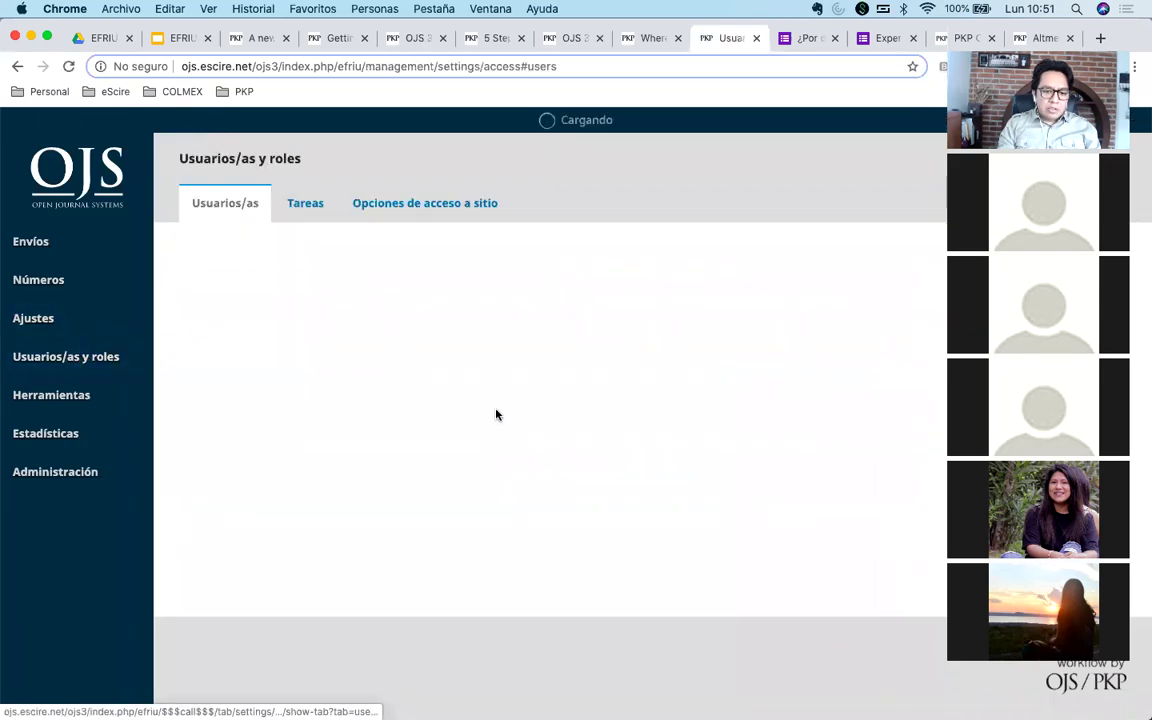
left_click(191, 393)
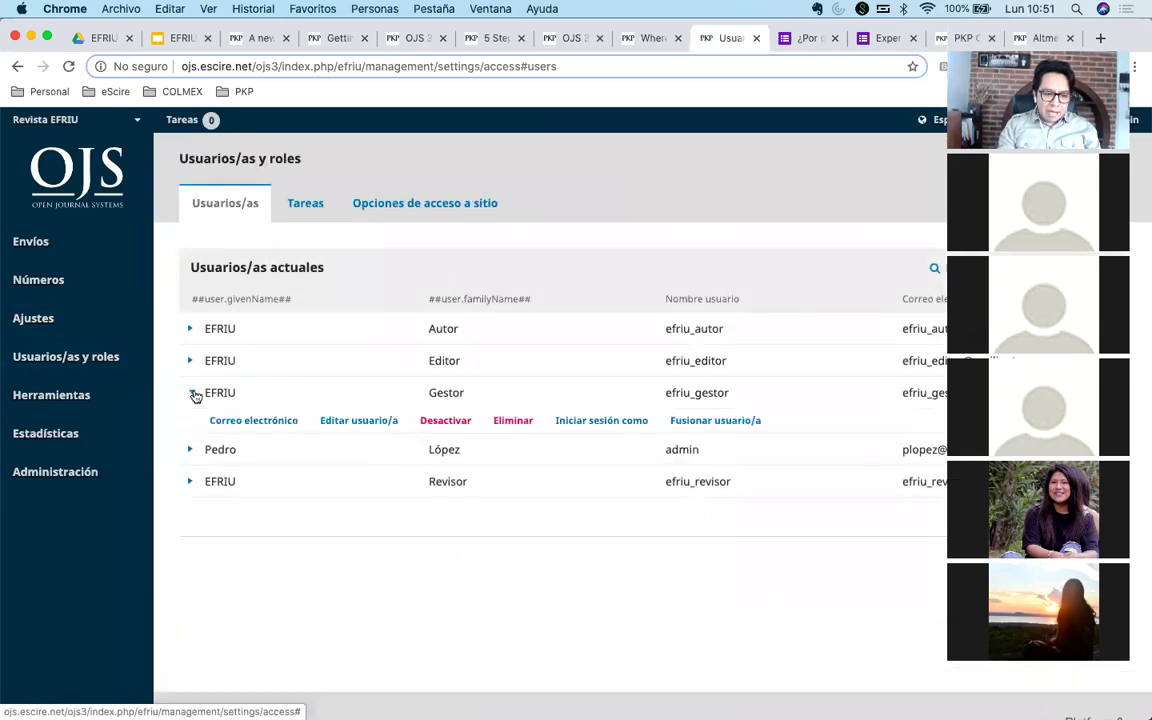
left_click(601, 421)
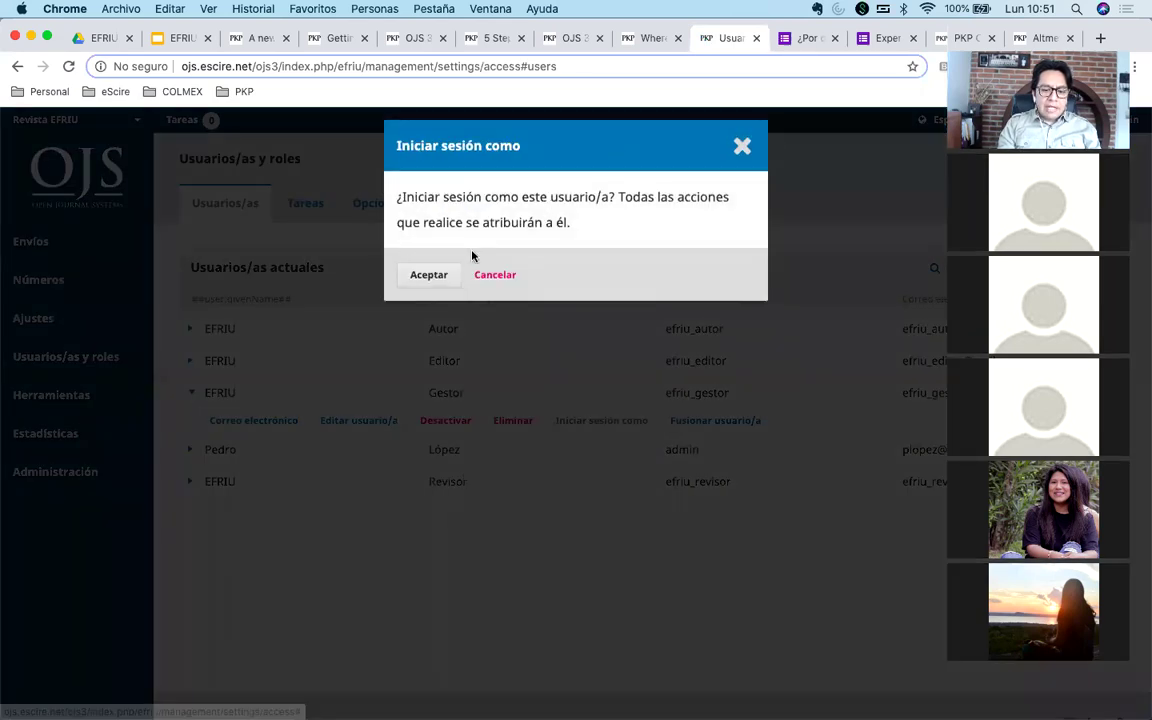
left_click(424, 276)
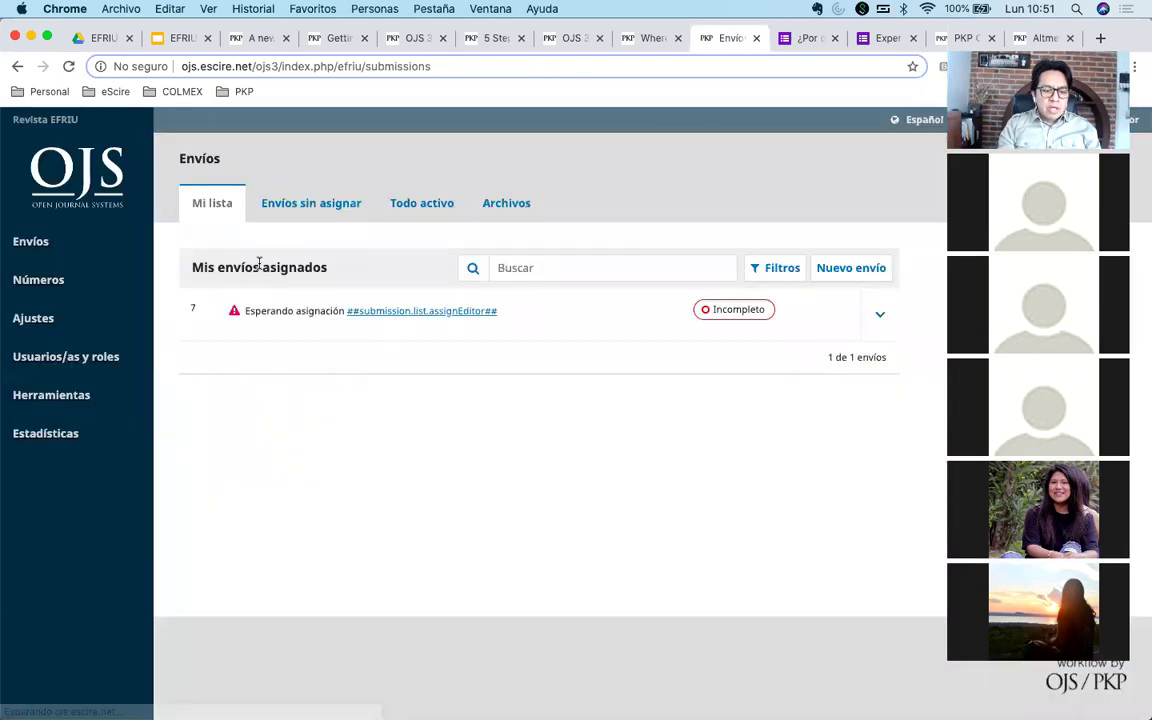
Set the journal's theme to "Tema Health Sciences" in the website appearance settings and save them.
mouse_move(77, 318)
left_click(191, 356)
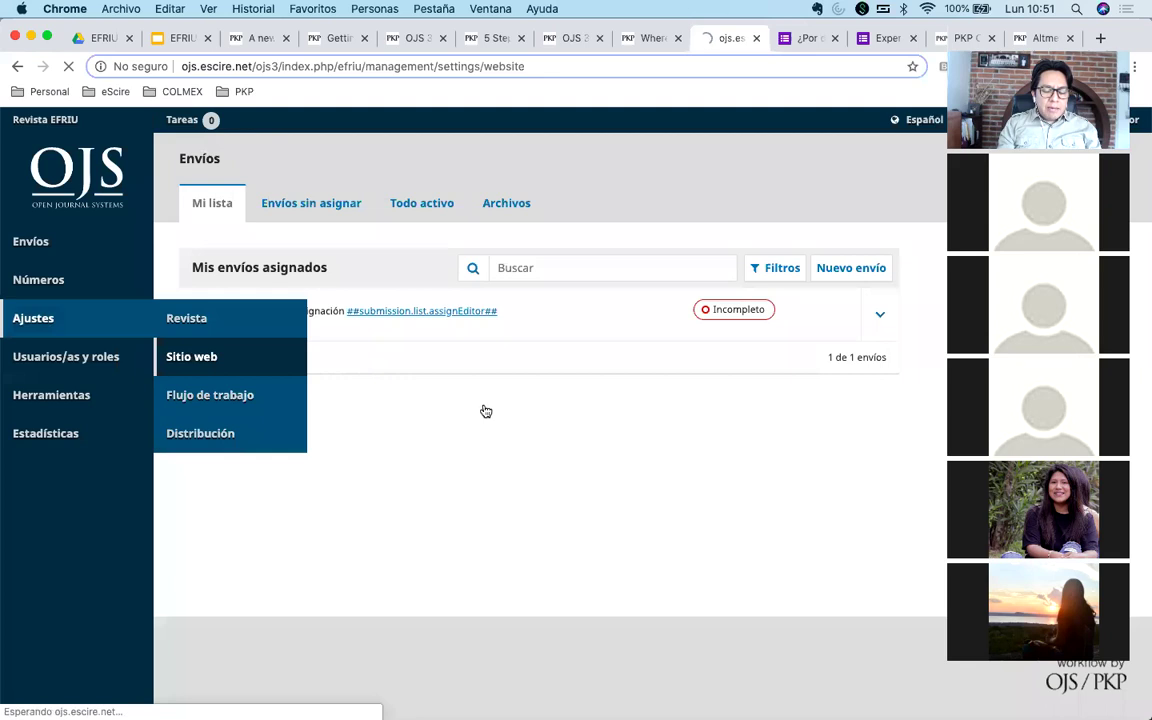
scroll(517, 503, "down", 1)
scroll(494, 609, "down", 5)
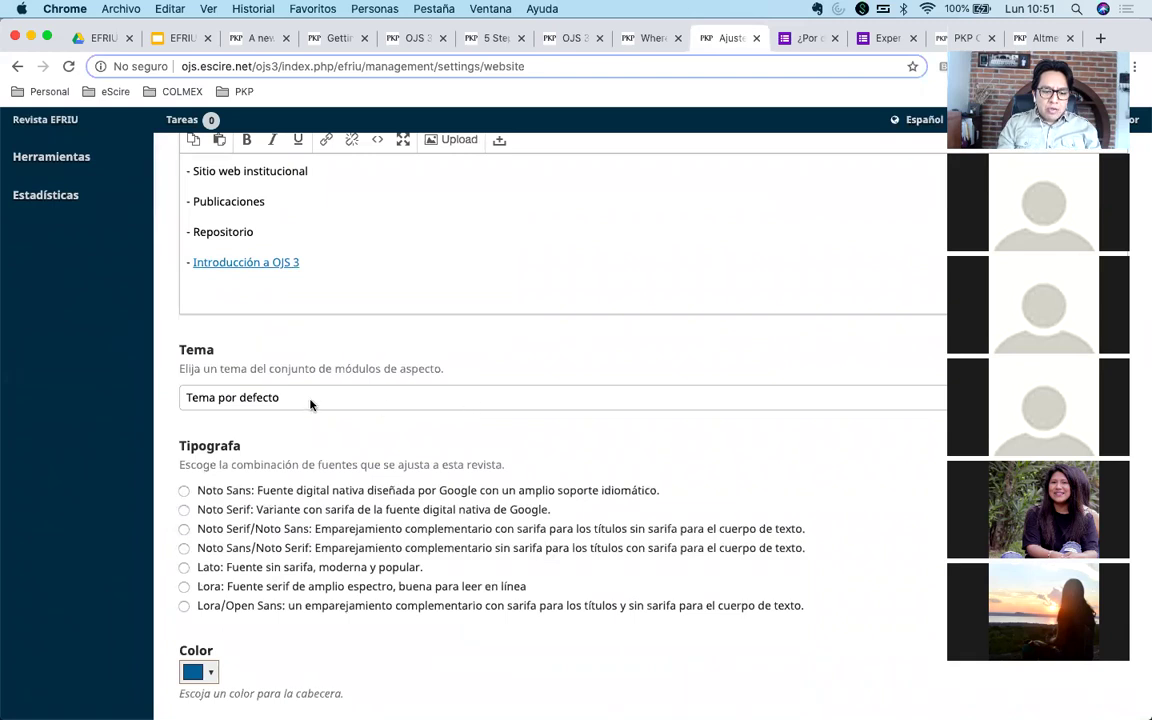
left_click(376, 400)
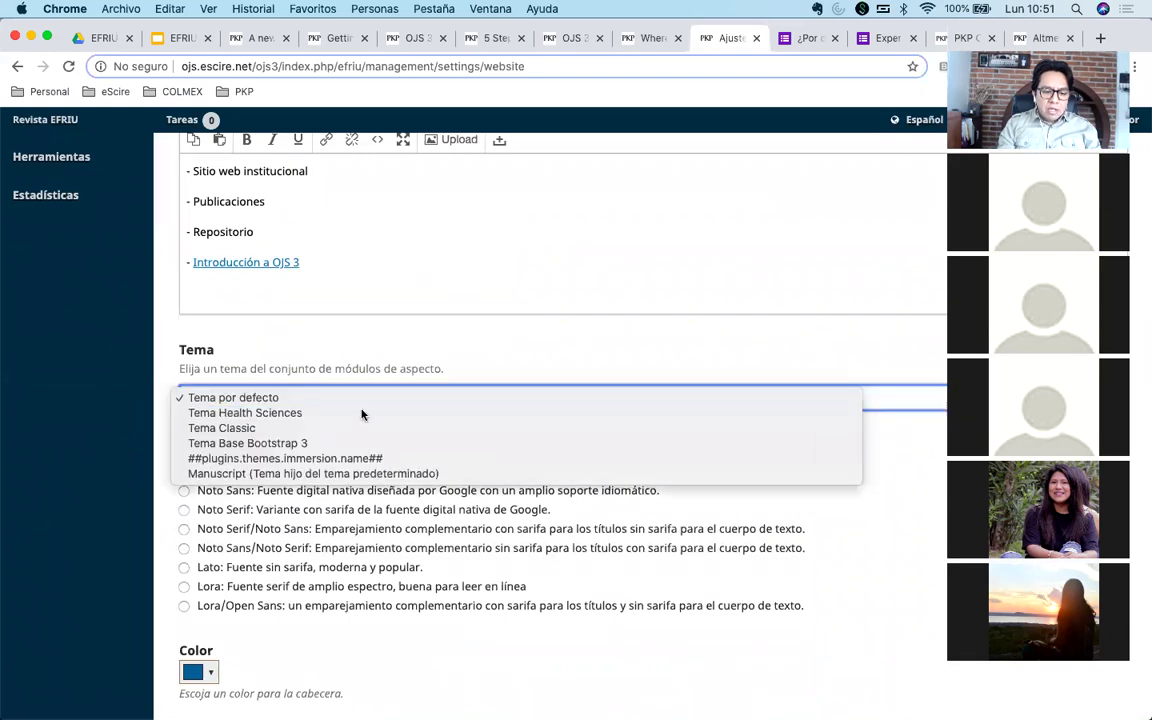
left_click(369, 412)
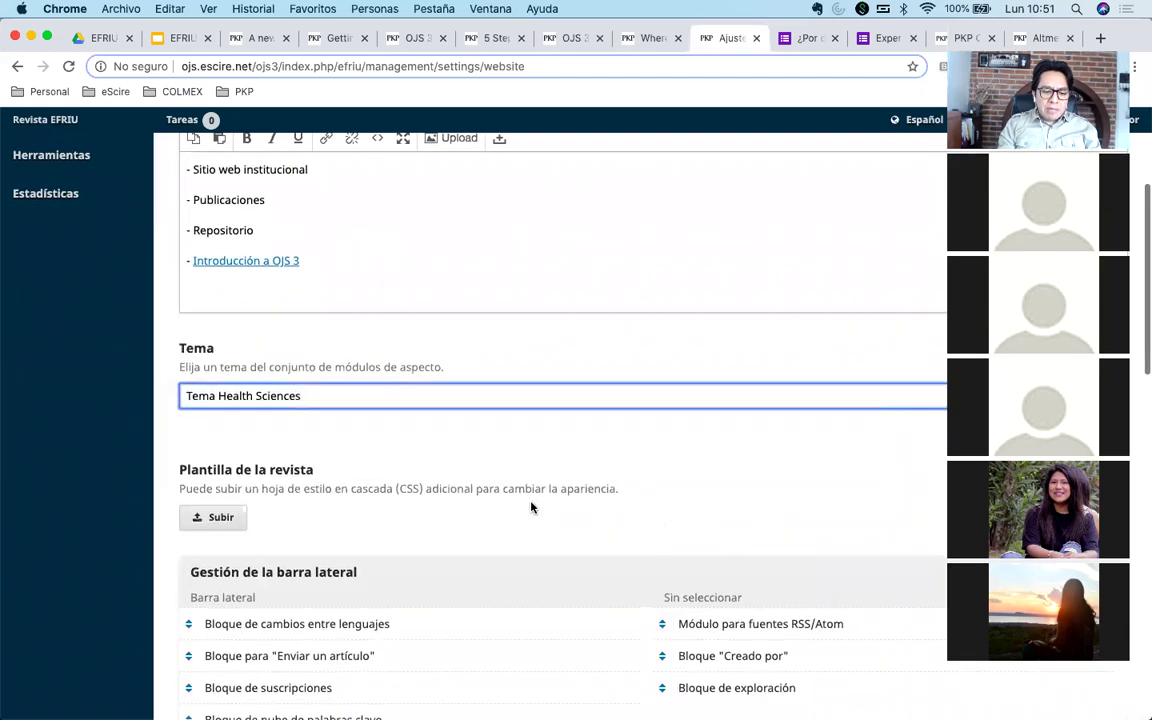
scroll(530, 507, "down", 10)
scroll(531, 507, "down", 2)
left_click(206, 500)
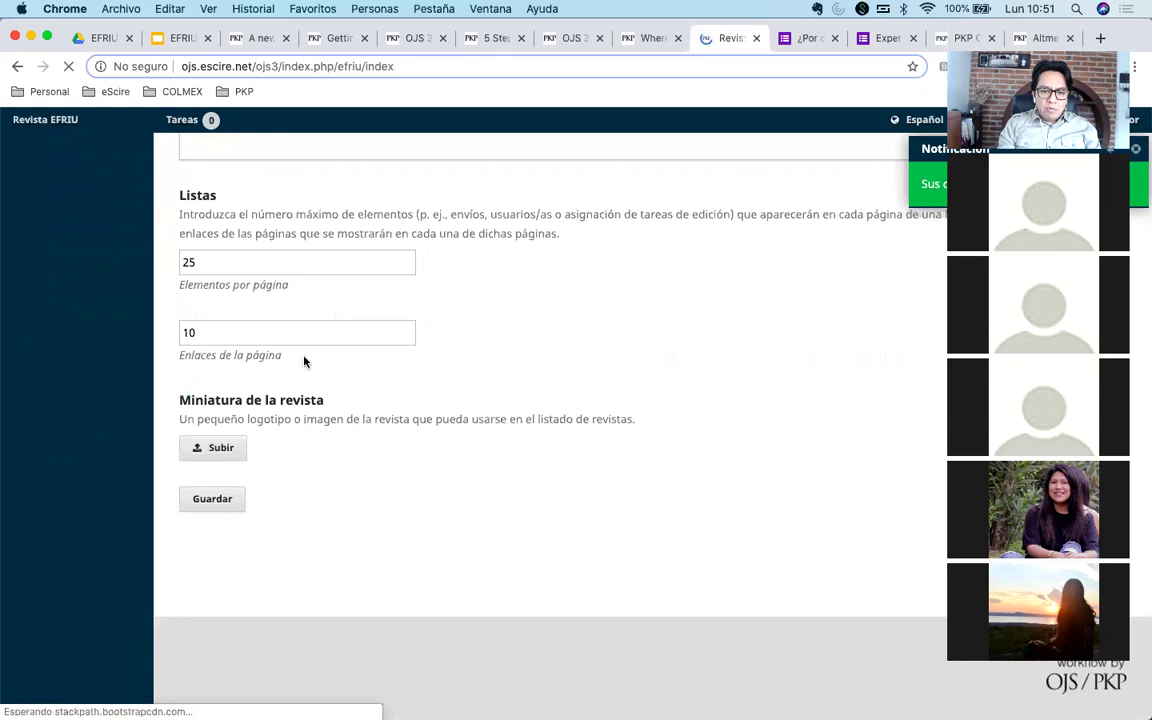
Look over the journal's public home page in the new theme, from the current issue down to its article list.
scroll(362, 411, "down", 5)
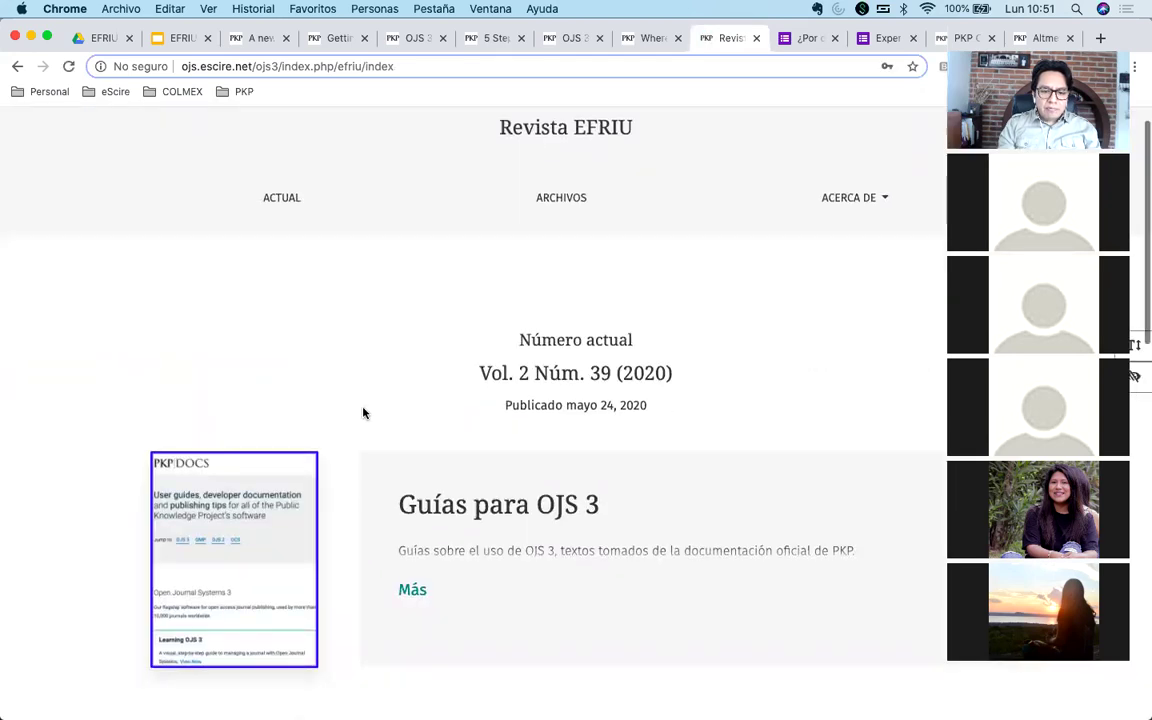
scroll(450, 425, "down", 1)
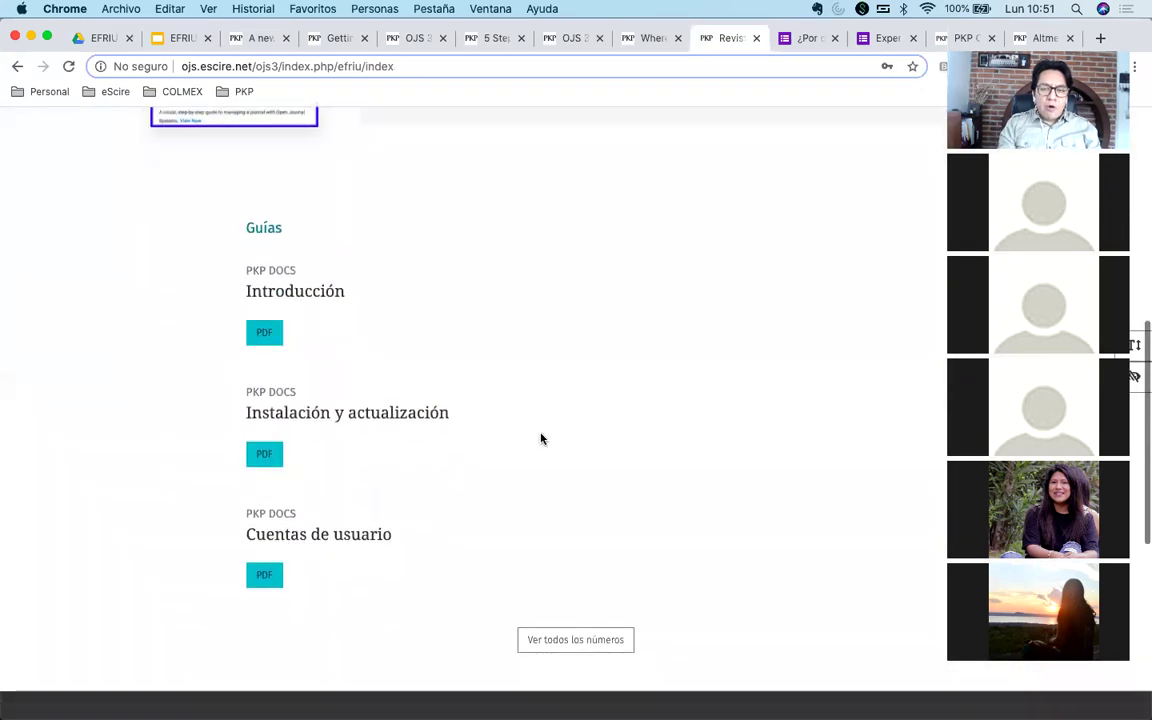
scroll(540, 438, "down", 1)
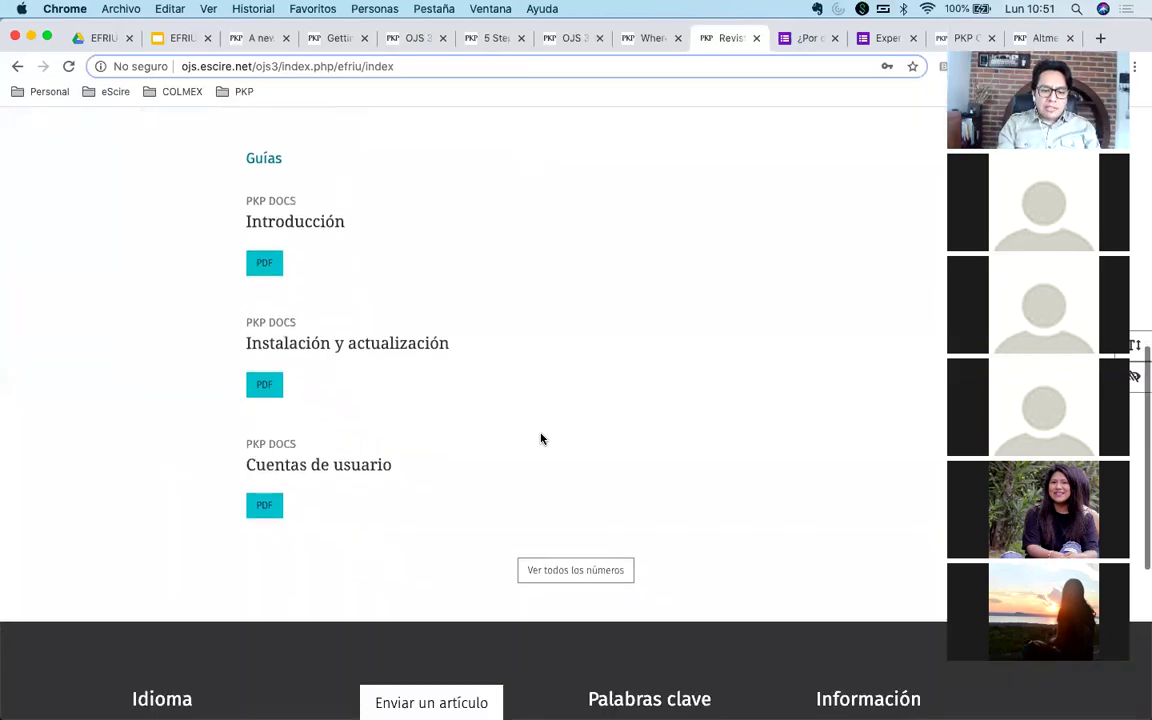
scroll(540, 438, "up", 7)
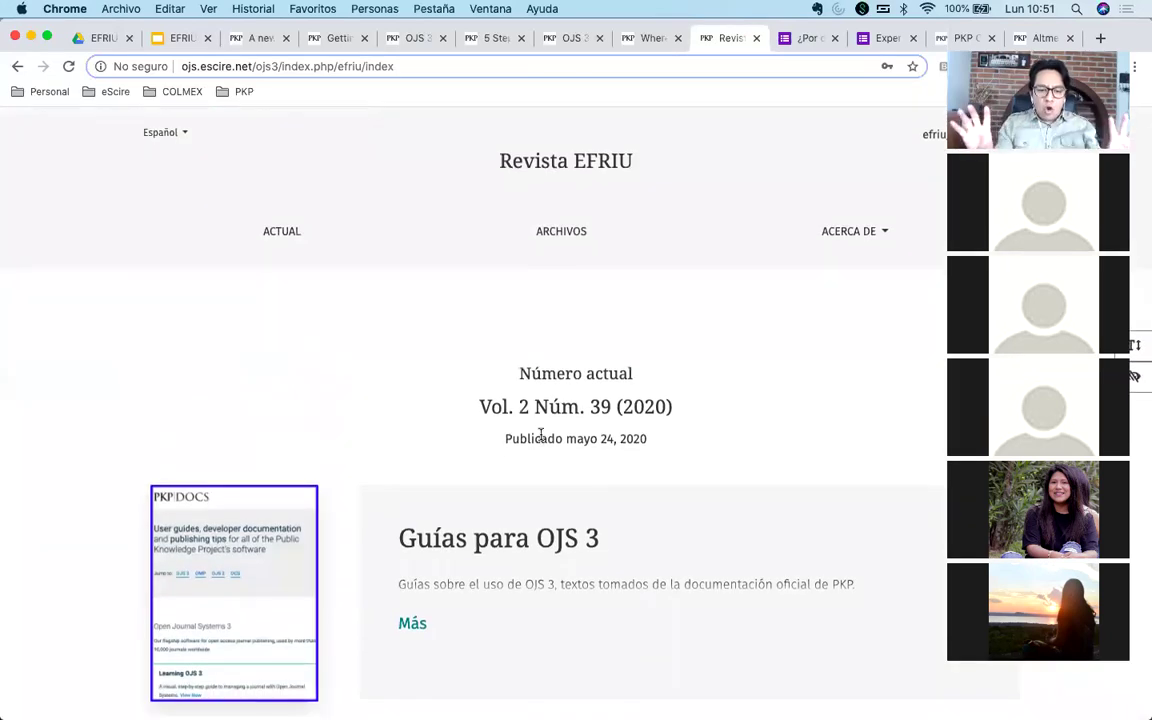
scroll(540, 436, "down", 1)
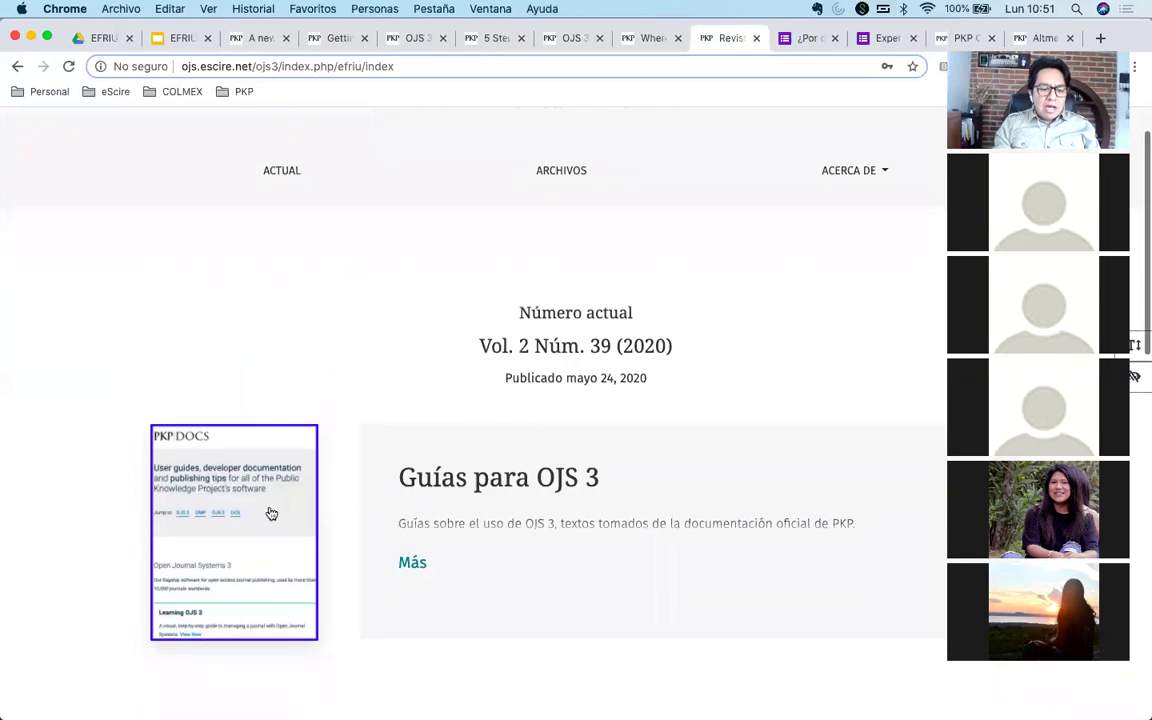
scroll(270, 512, "down", 1)
scroll(270, 512, "down", 1)
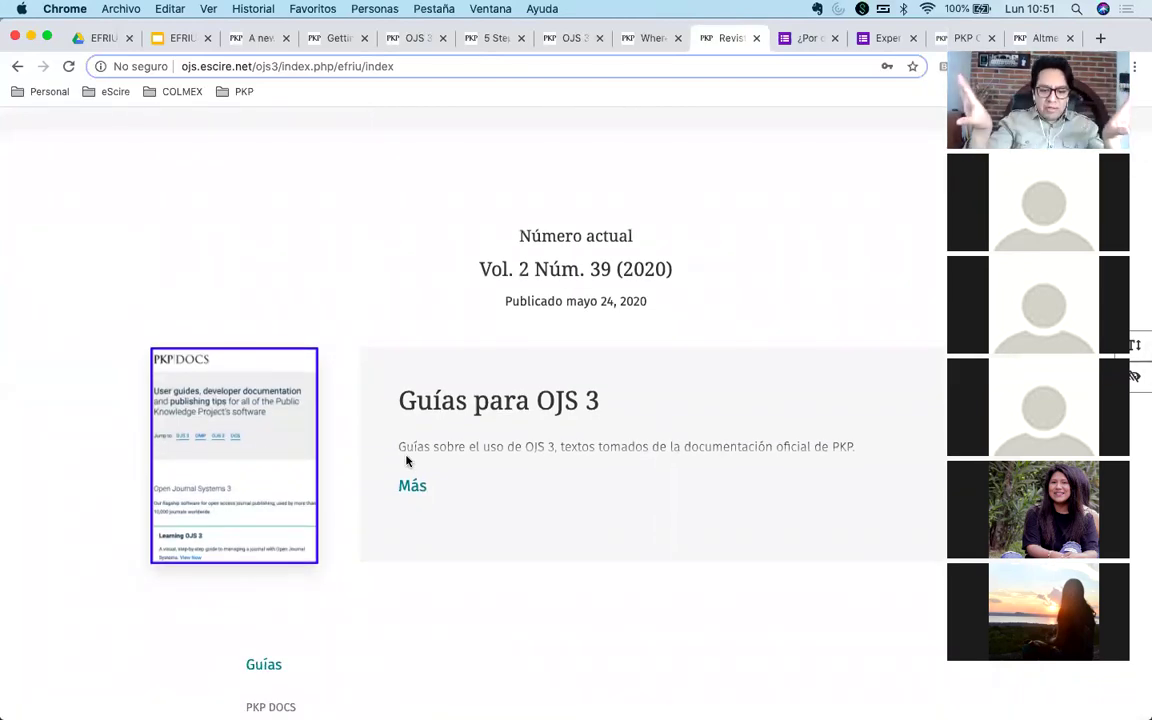
scroll(416, 520, "down", 8)
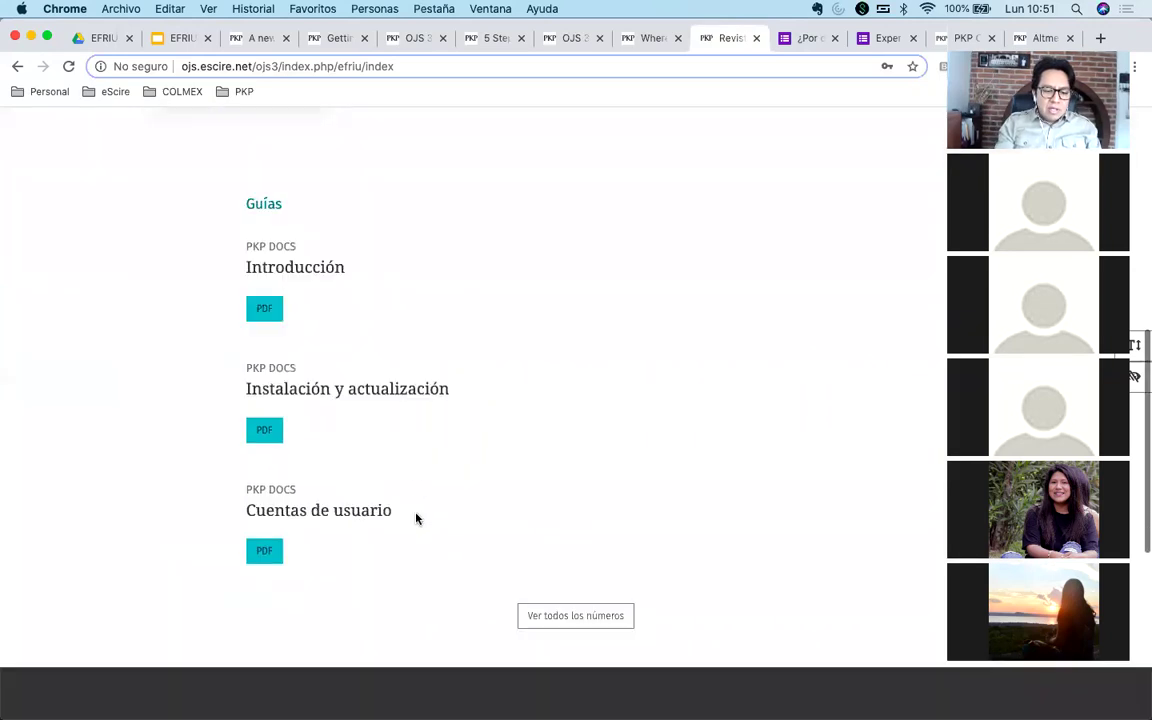
Open the "Instalación y actualización" article, expand the author's details, and review its keywords, citation, sharing and related-article sections.
left_click(330, 390)
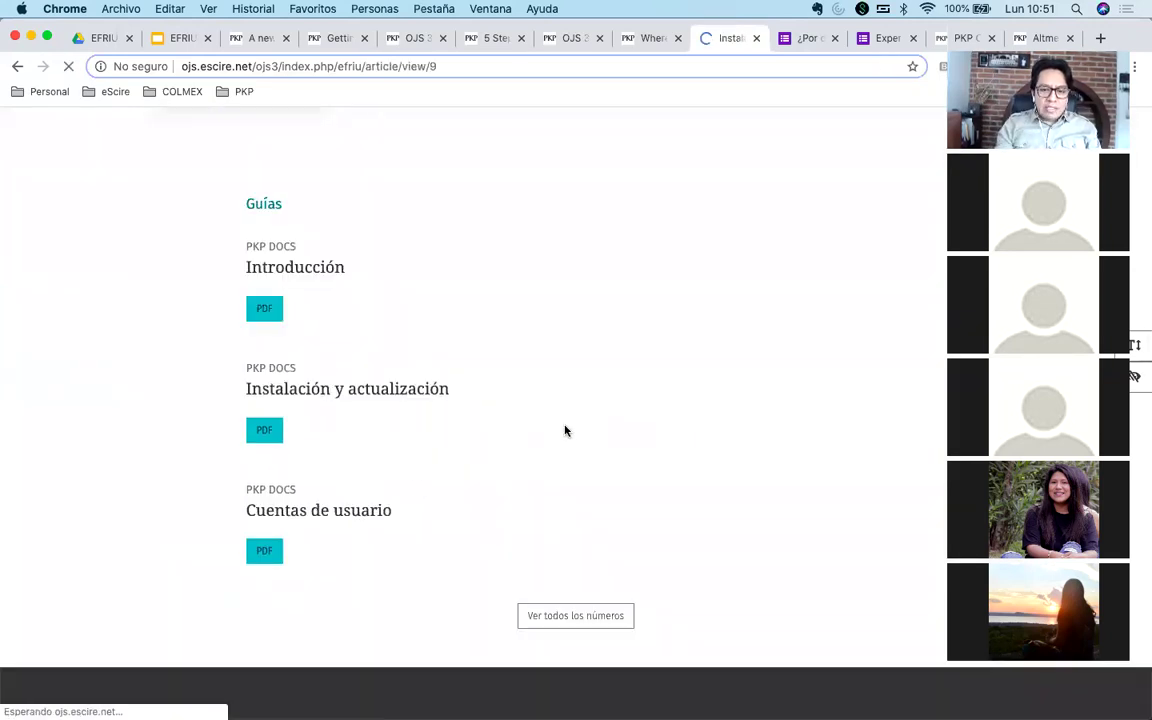
scroll(565, 431, "down", 3)
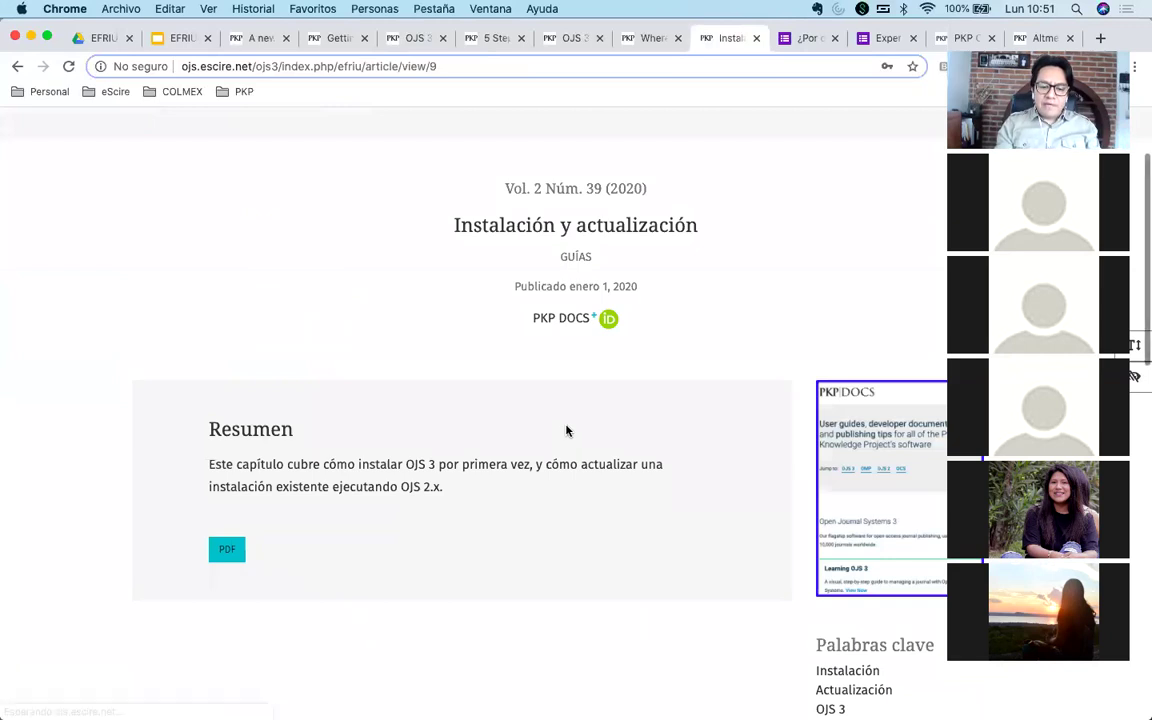
scroll(586, 438, "down", 1)
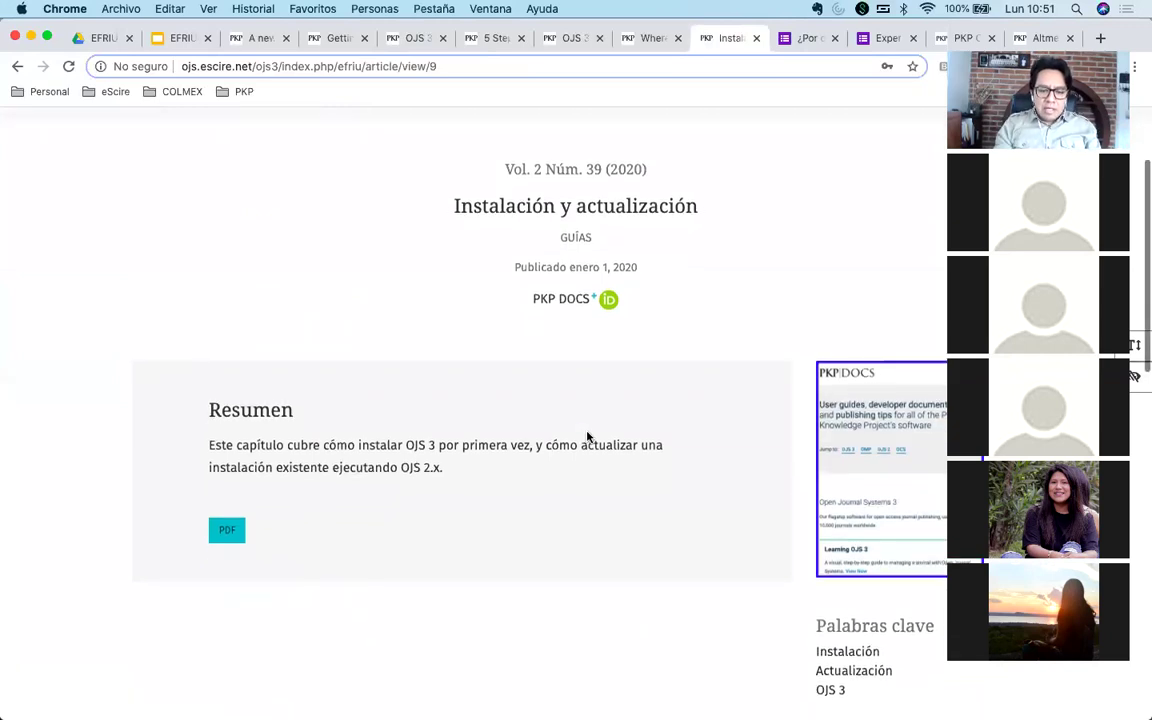
left_click(595, 300)
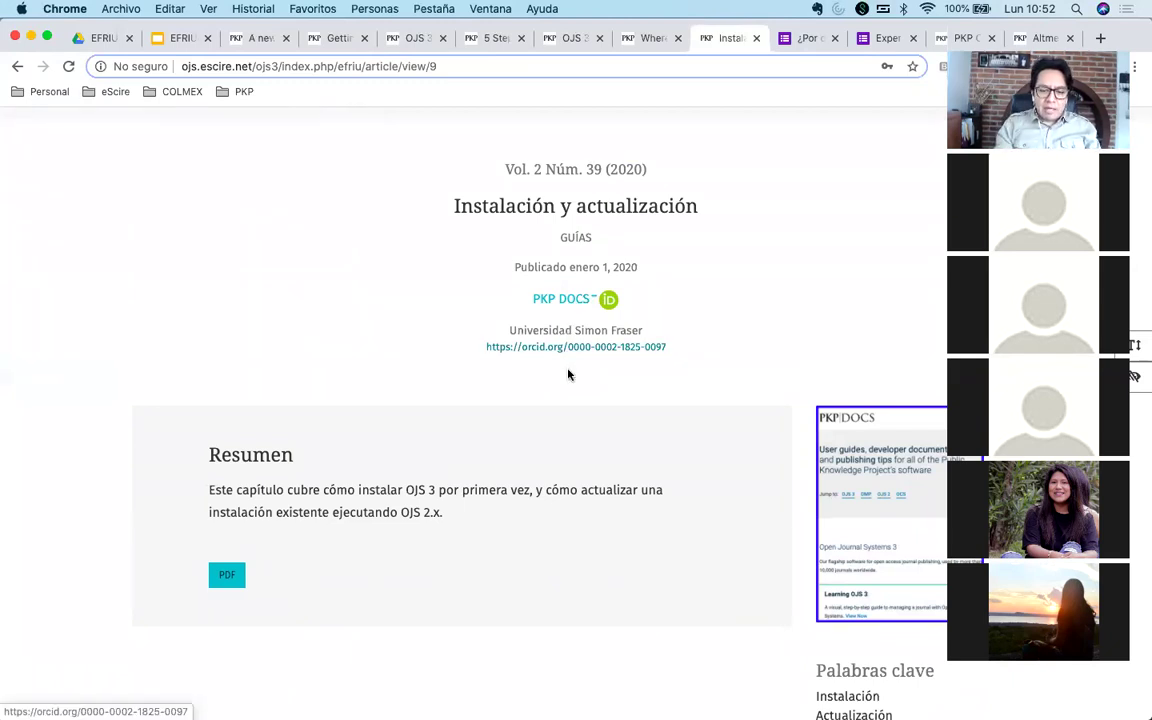
scroll(733, 406, "down", 3)
scroll(836, 451, "down", 10)
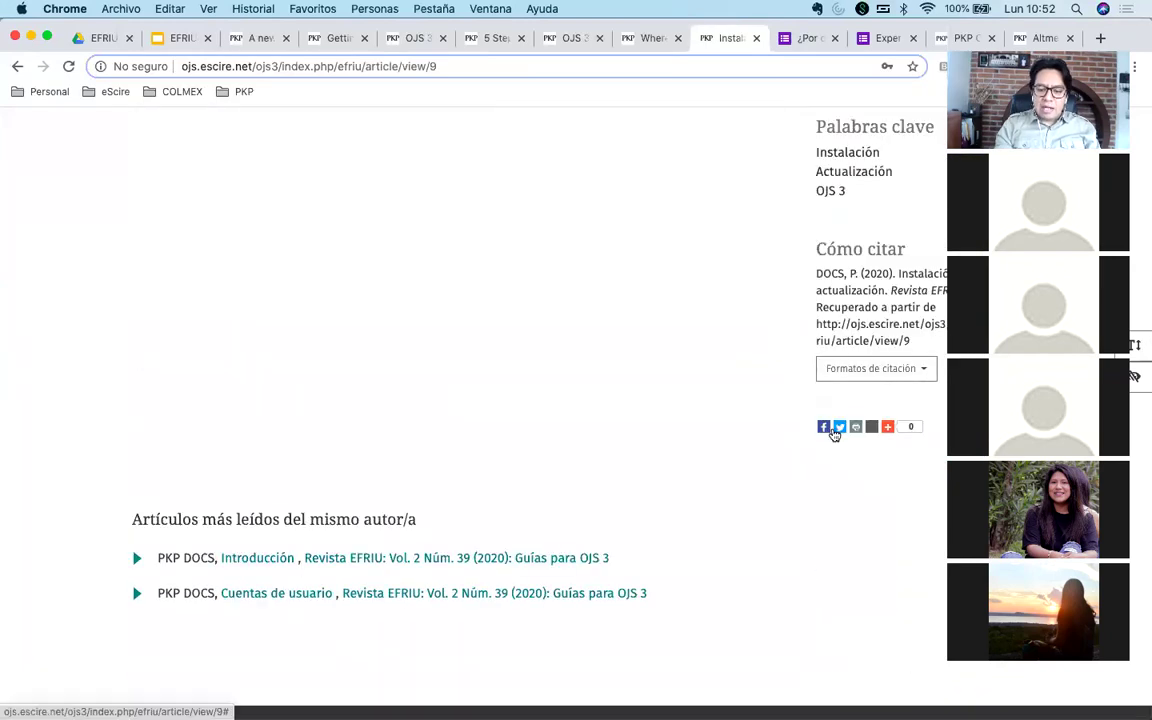
scroll(545, 408, "down", 2)
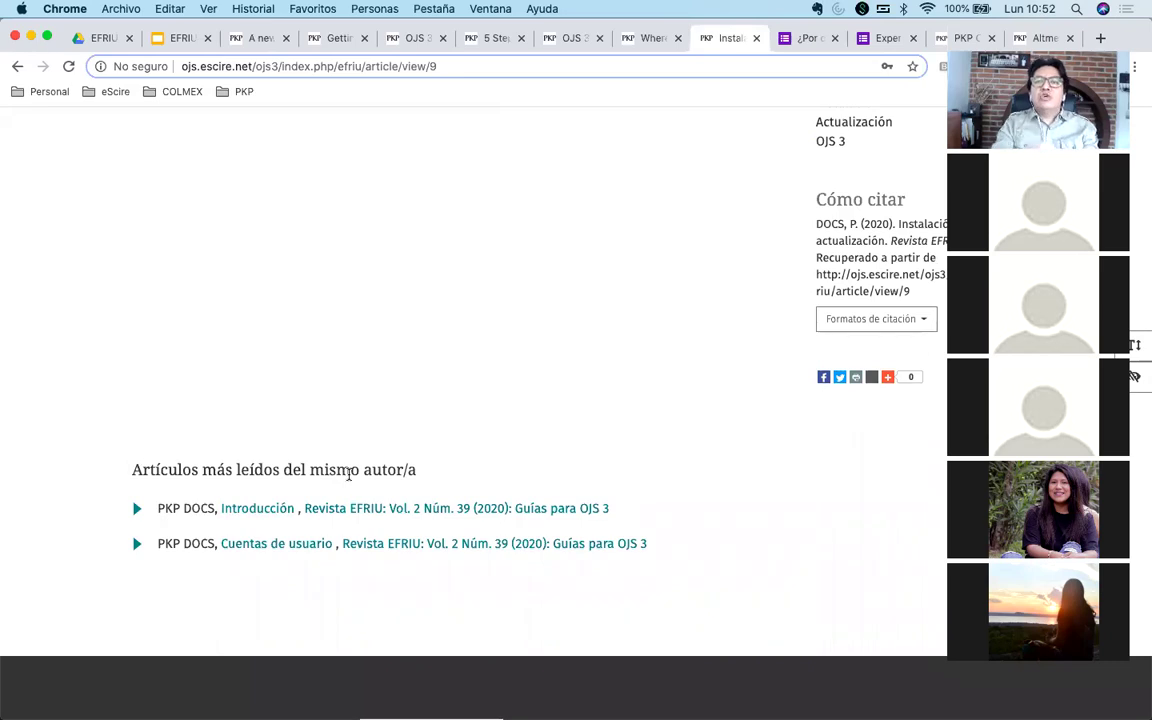
scroll(419, 458, "up", 12)
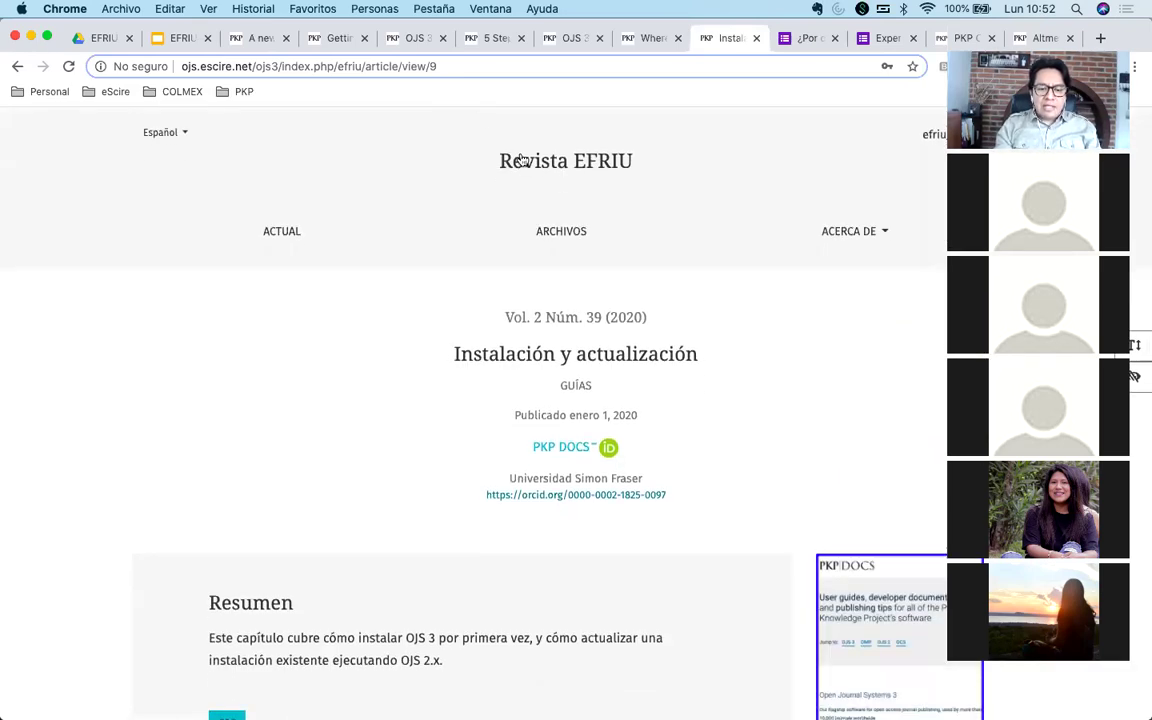
Return to Revista EFRIU through the site's journal list and open its website settings from the management dashboard.
left_click(517, 159)
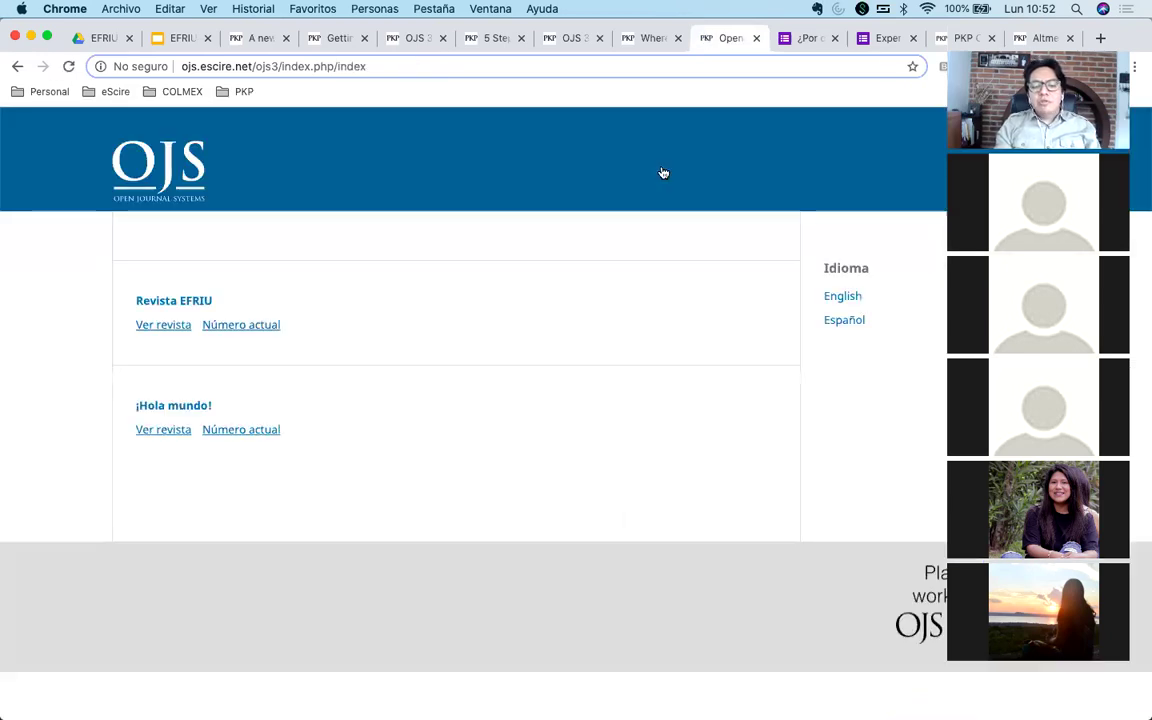
left_click(163, 325)
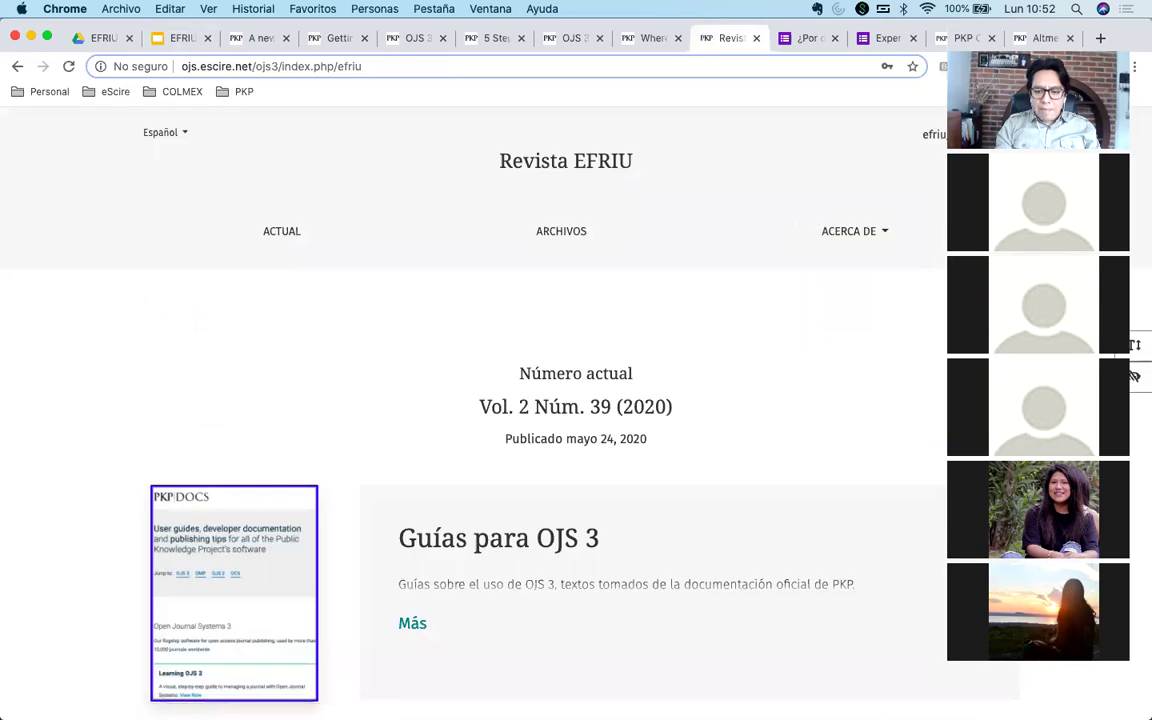
mouse_move(932, 134)
left_click(915, 171)
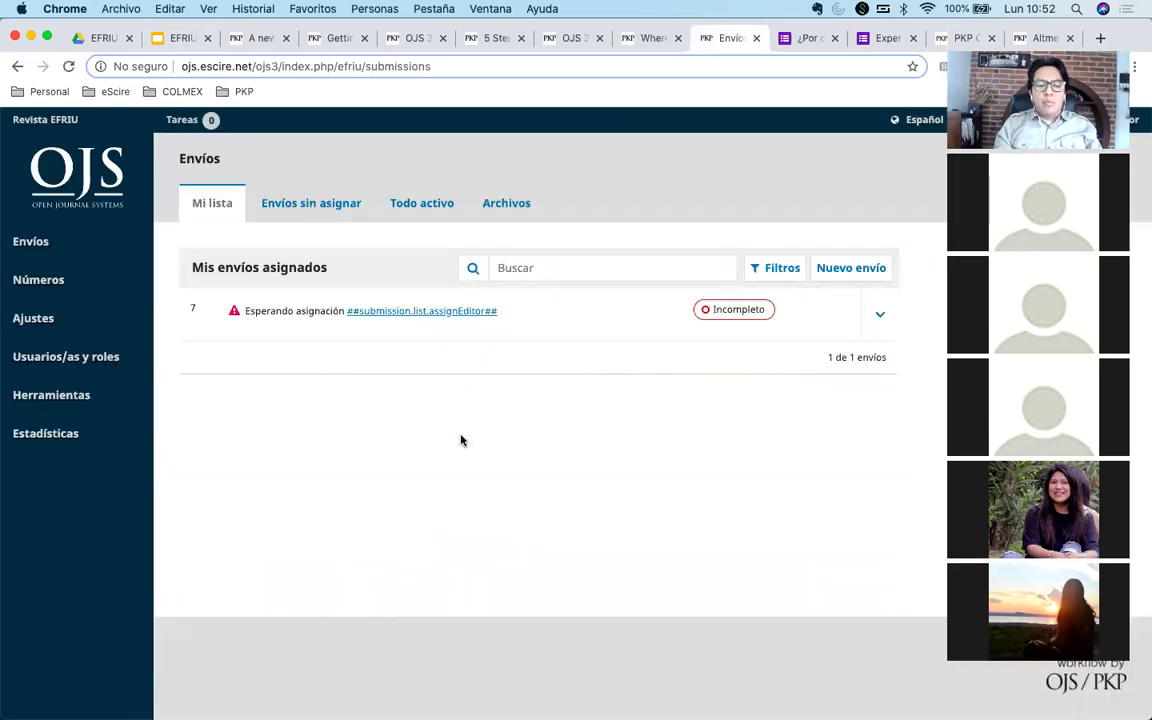
mouse_move(95, 324)
left_click(209, 357)
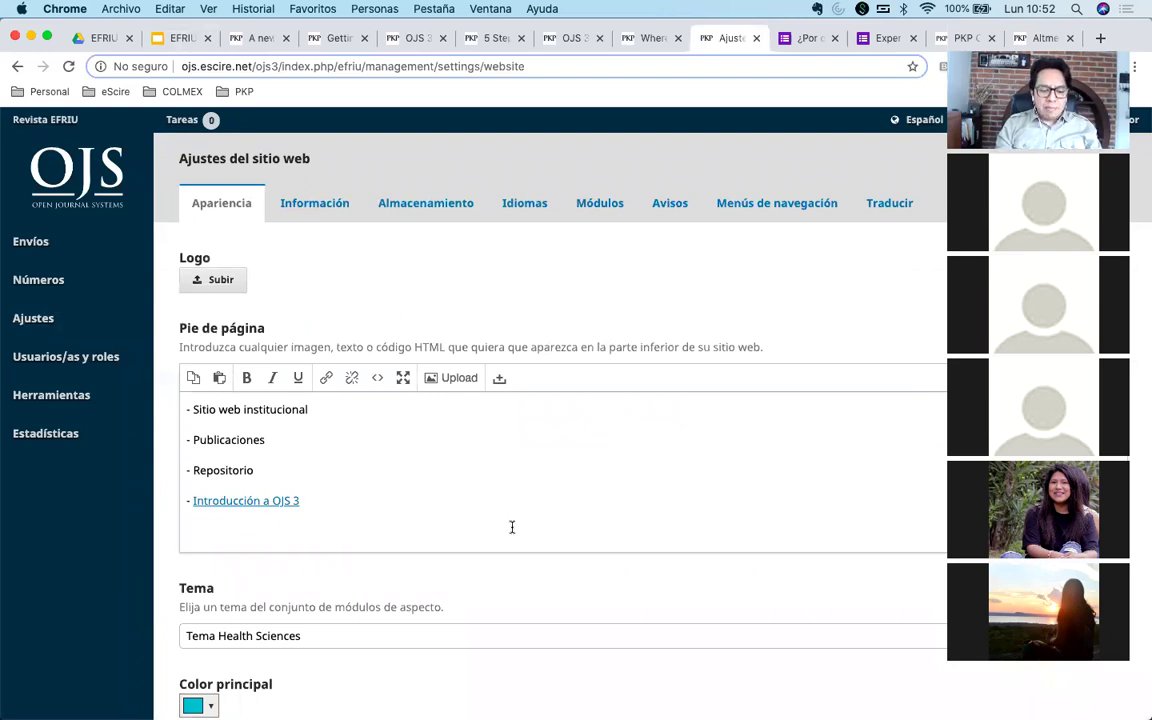
Set the journal's theme to "Tema Classic" and save the website appearance settings.
scroll(514, 527, "down", 5)
left_click(368, 283)
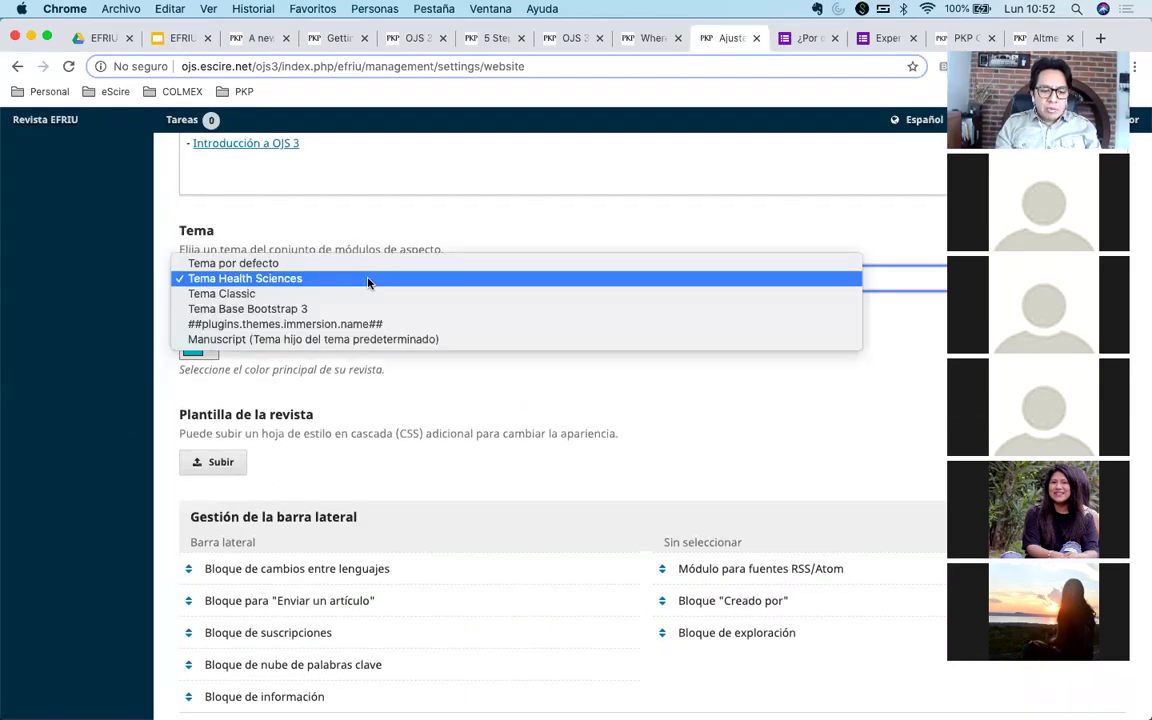
left_click(425, 490)
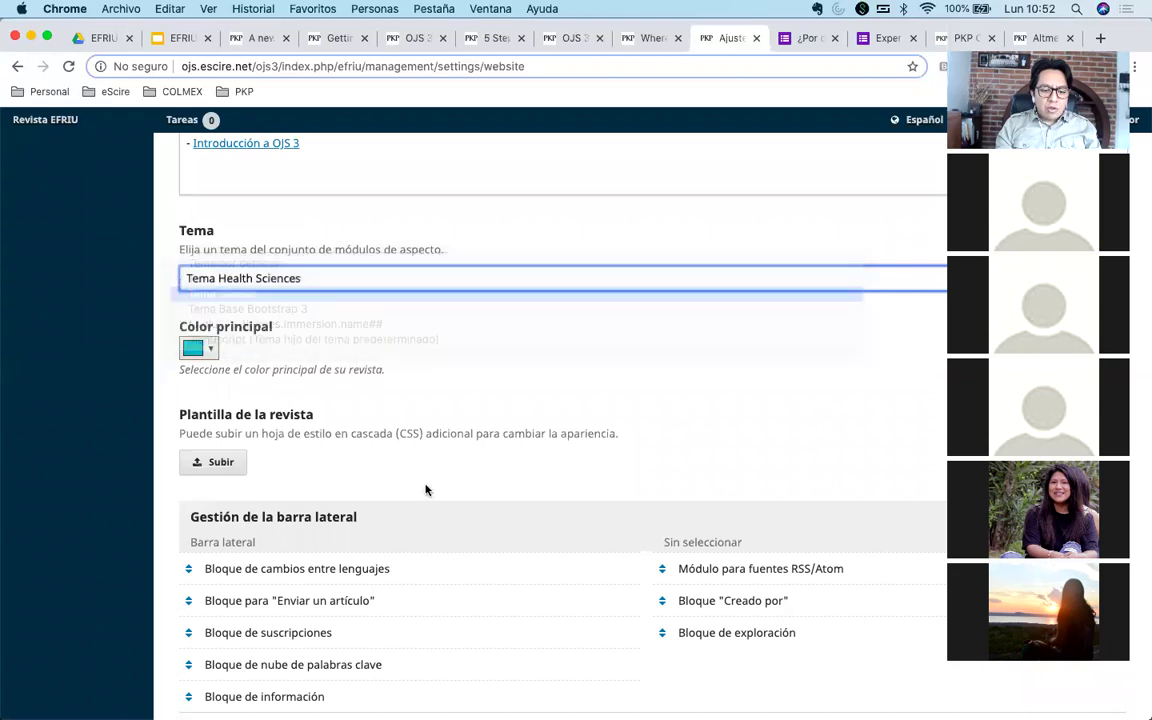
scroll(425, 490, "down", 10)
left_click(212, 500)
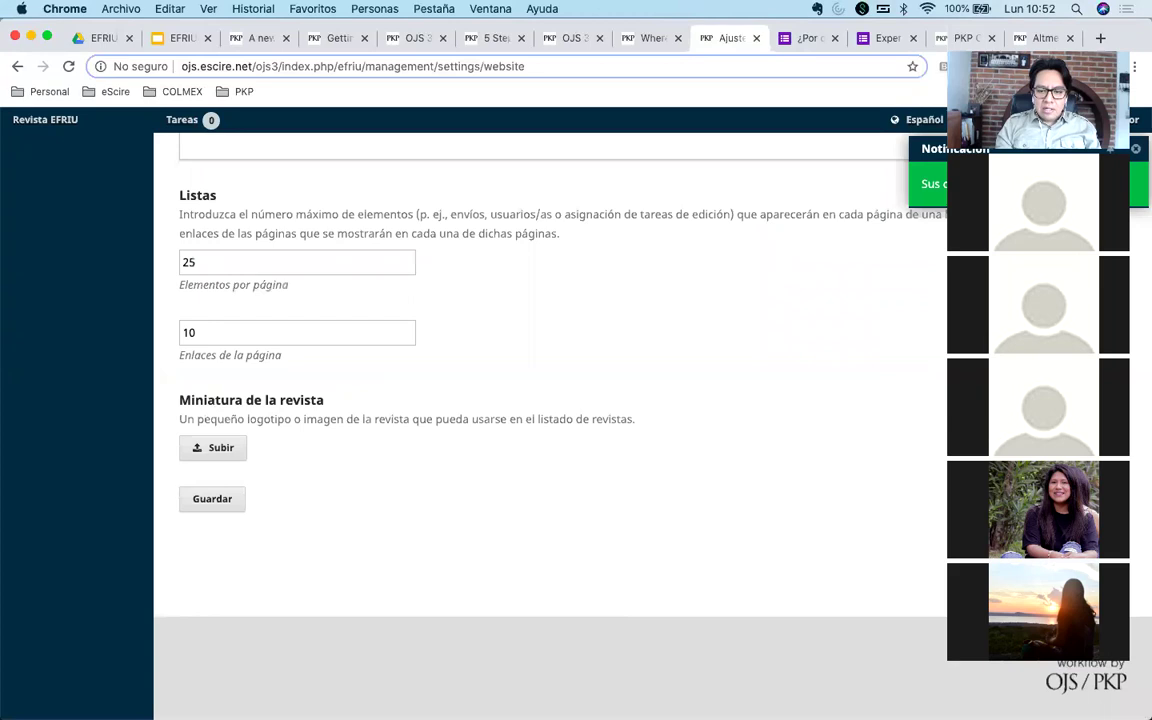
Open the journal's public site and look over the home page and the "Instalación y actualización" article in the new theme.
left_click(45, 119)
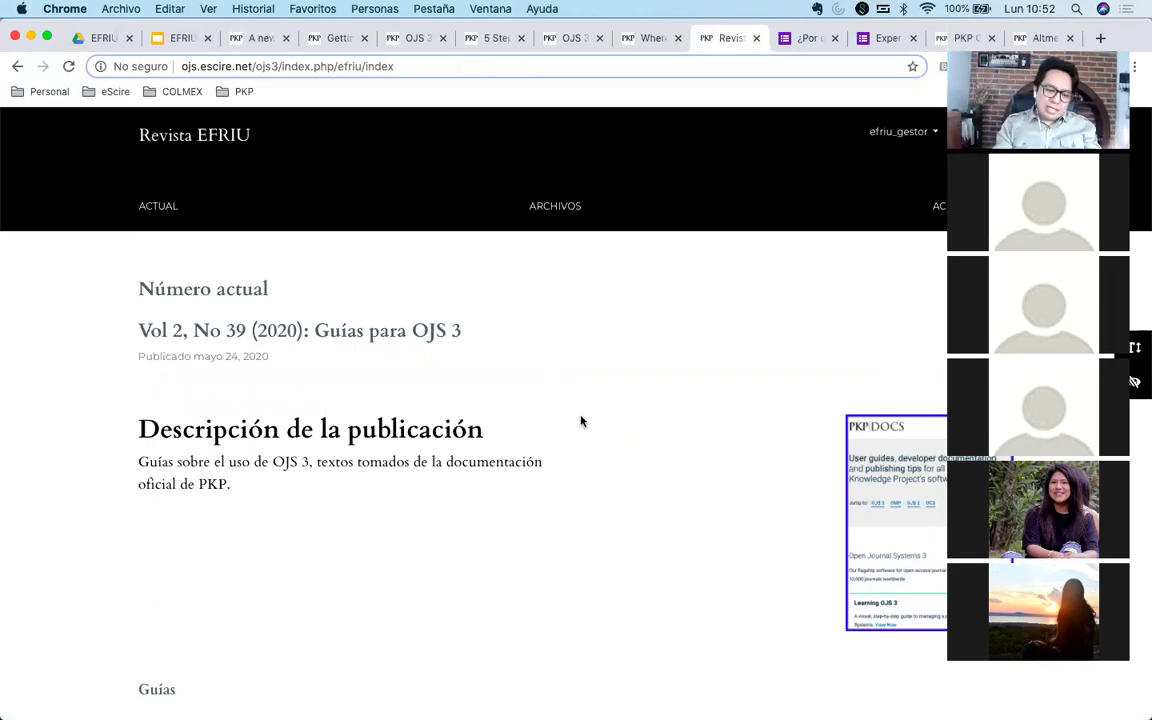
scroll(581, 421, "down", 5)
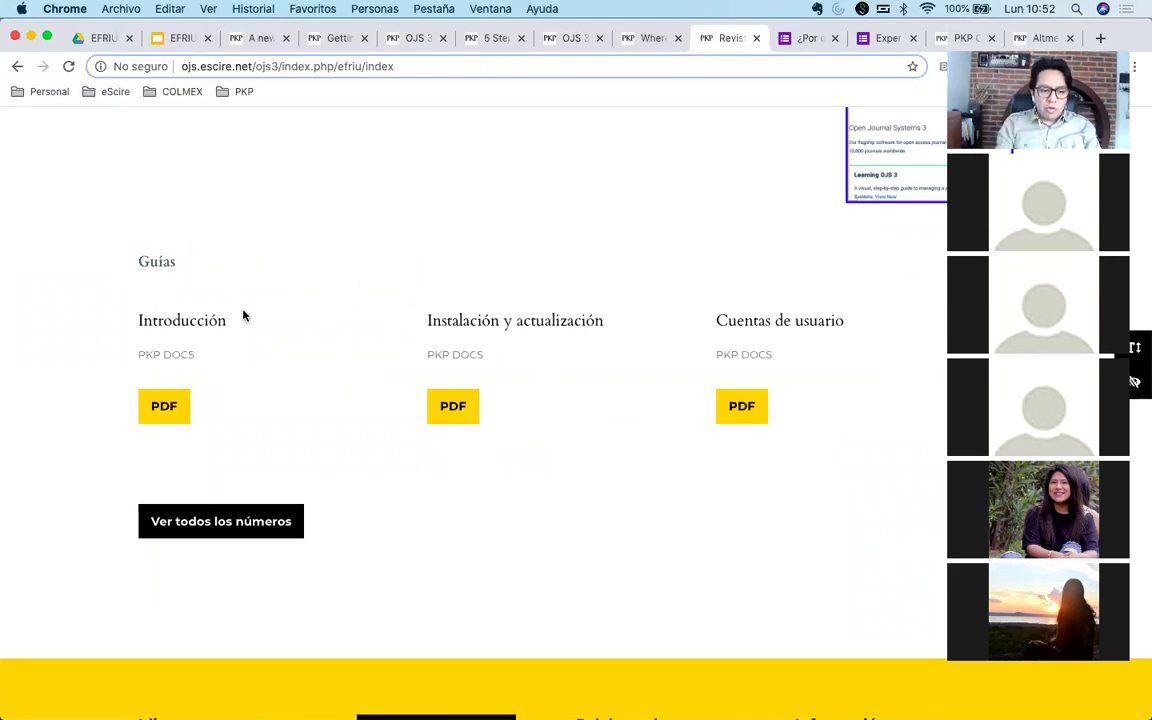
left_click(511, 322)
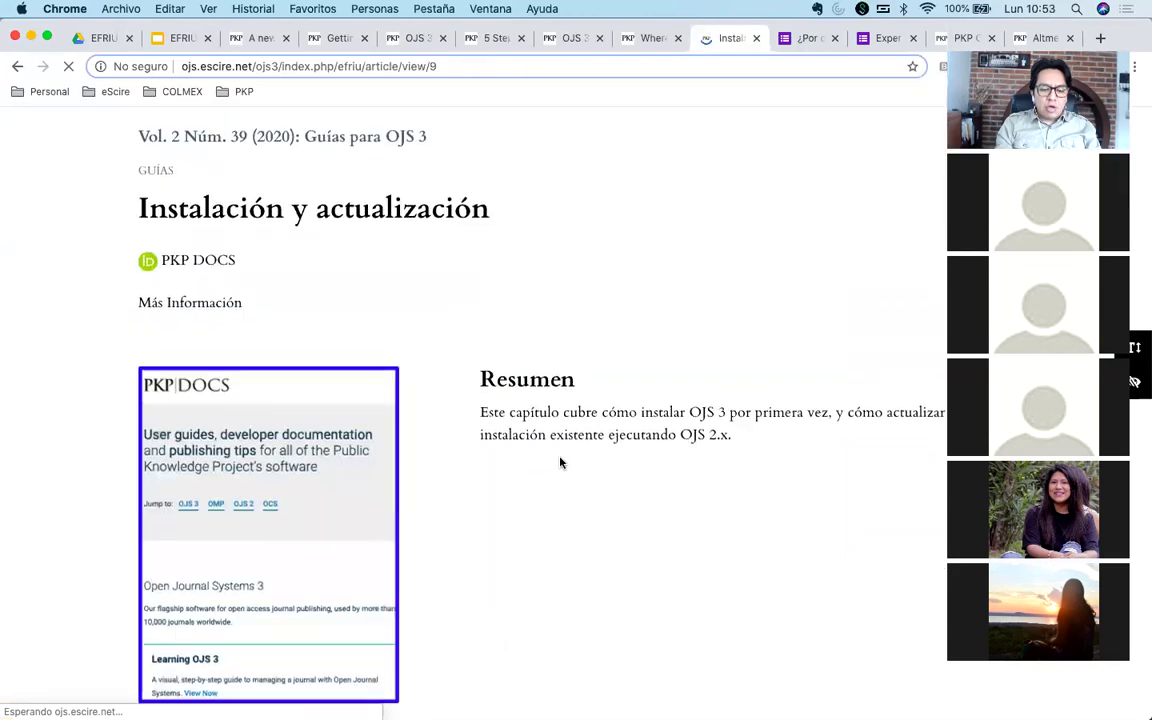
scroll(560, 462, "down", 5)
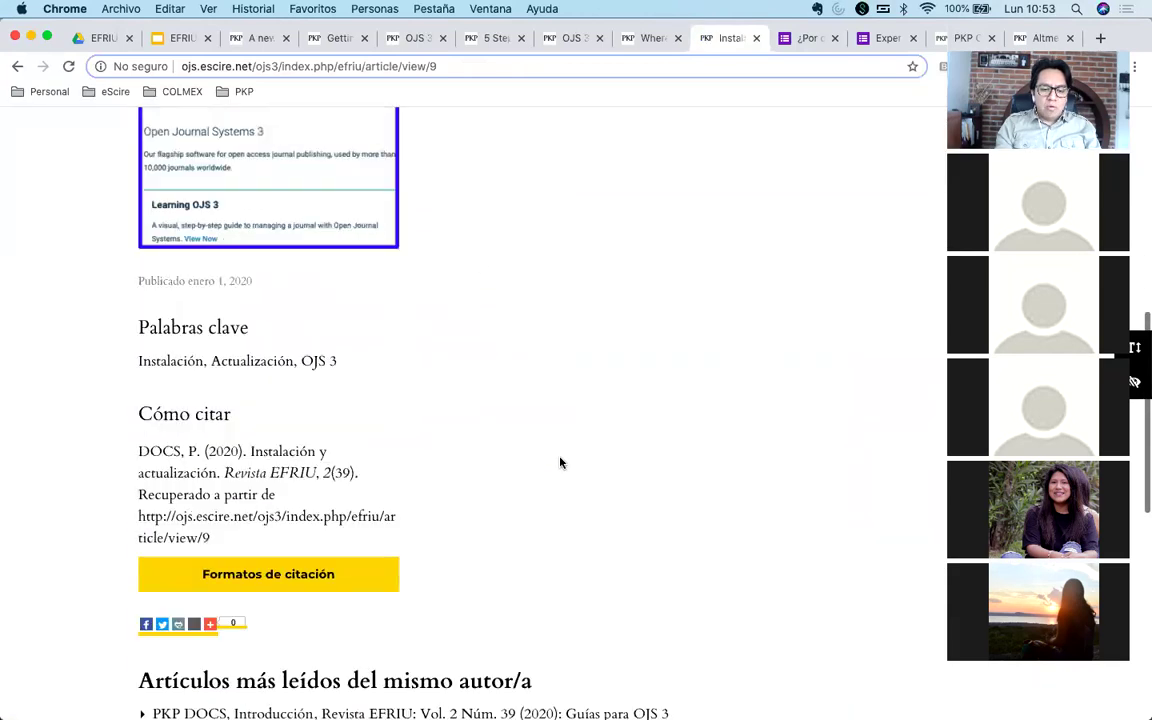
scroll(561, 463, "up", 6)
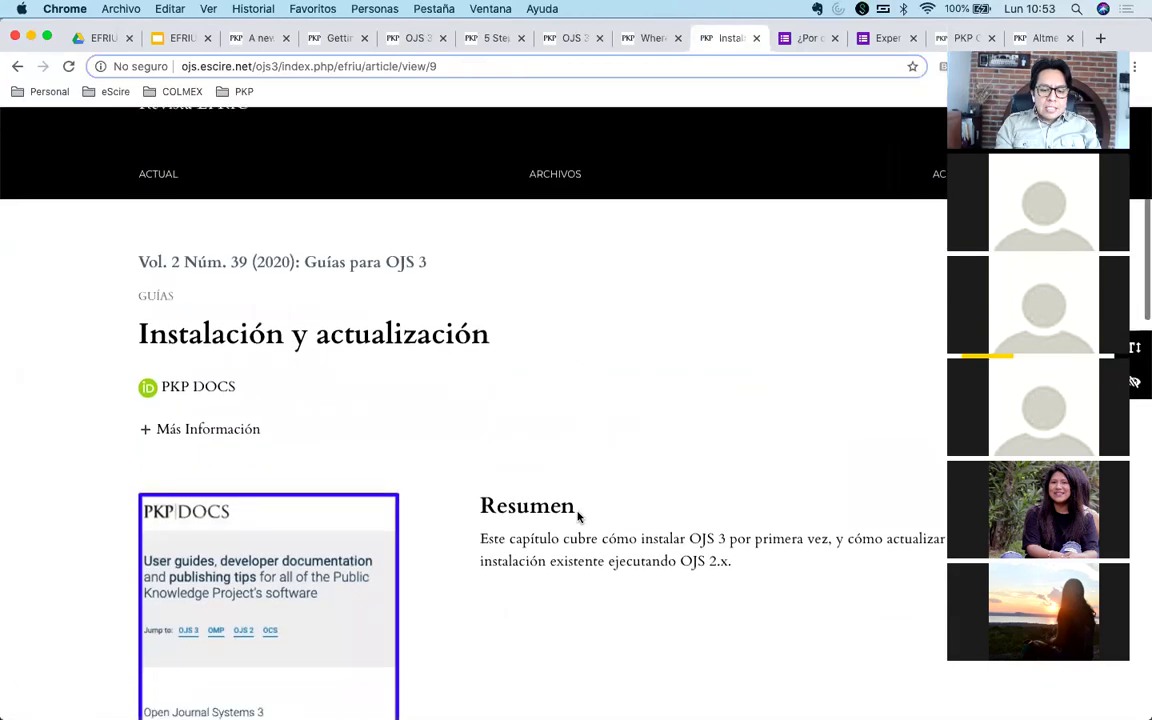
scroll(577, 516, "down", 2)
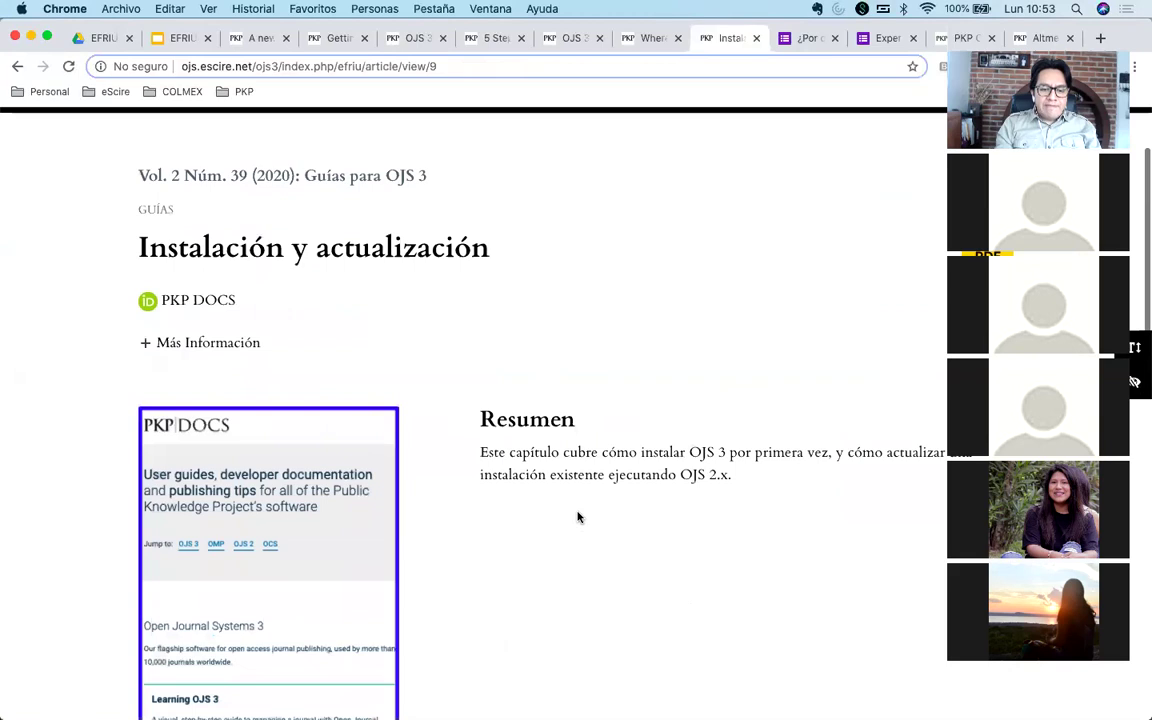
Expand the article's "Más Información" author section and examine the rest of the page down to the custom footer links.
left_click(146, 346)
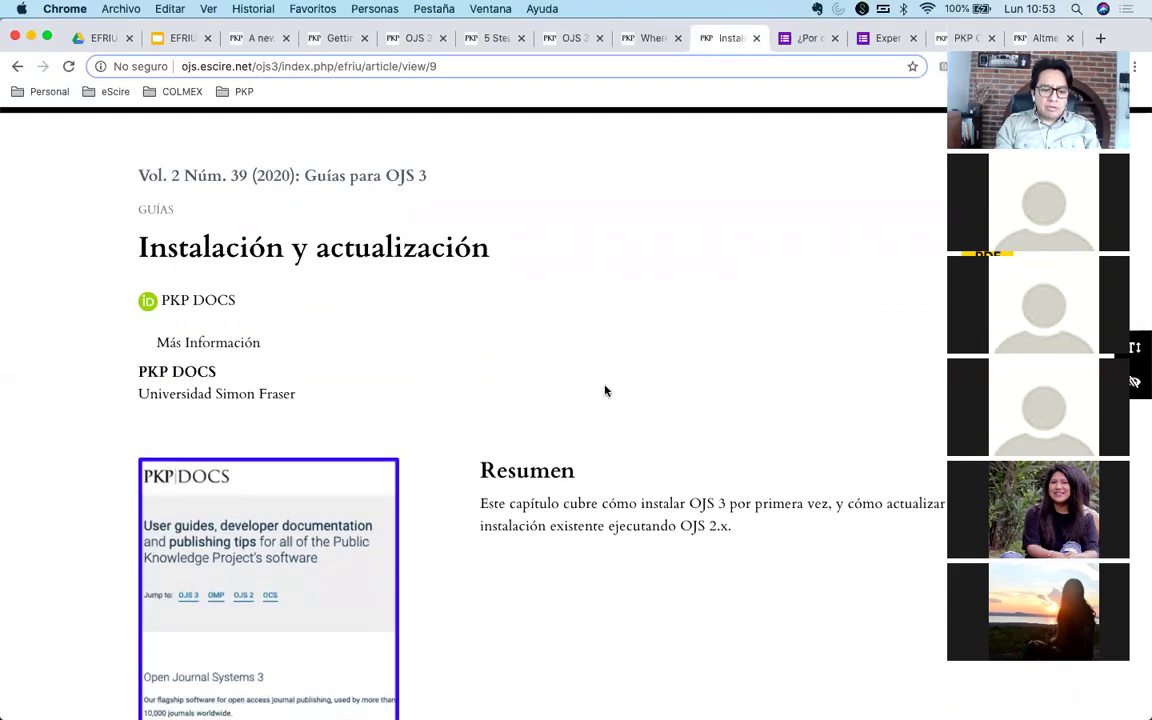
scroll(674, 407, "down", 1)
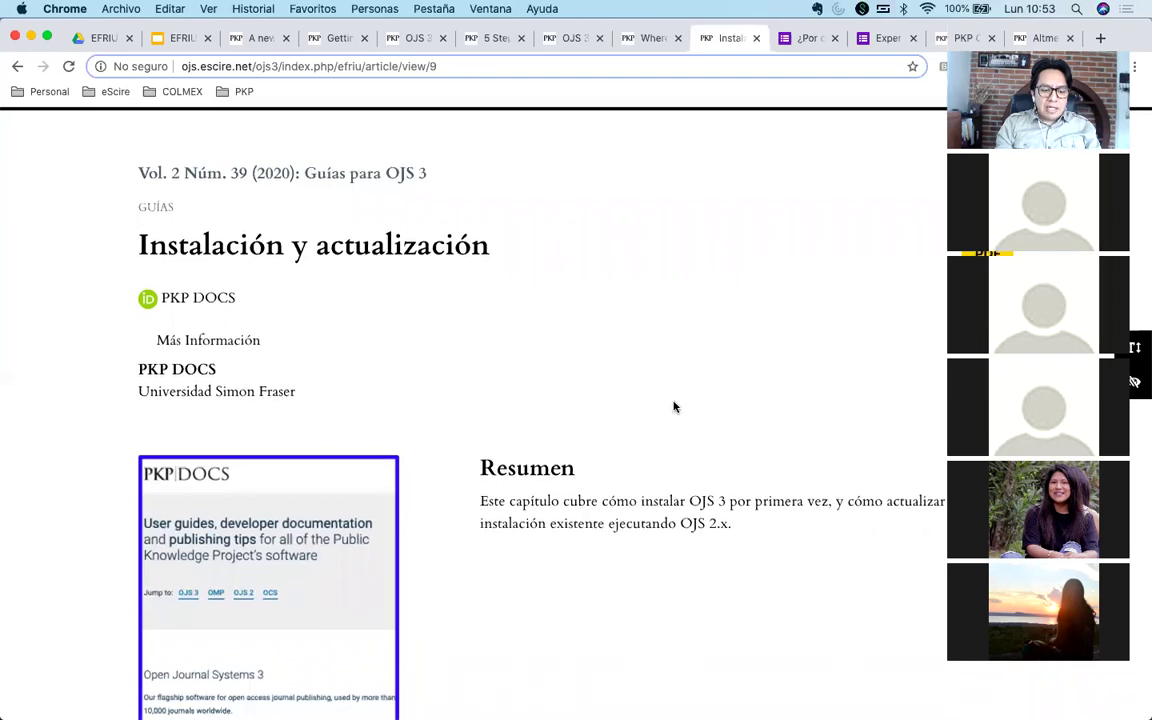
scroll(674, 407, "down", 10)
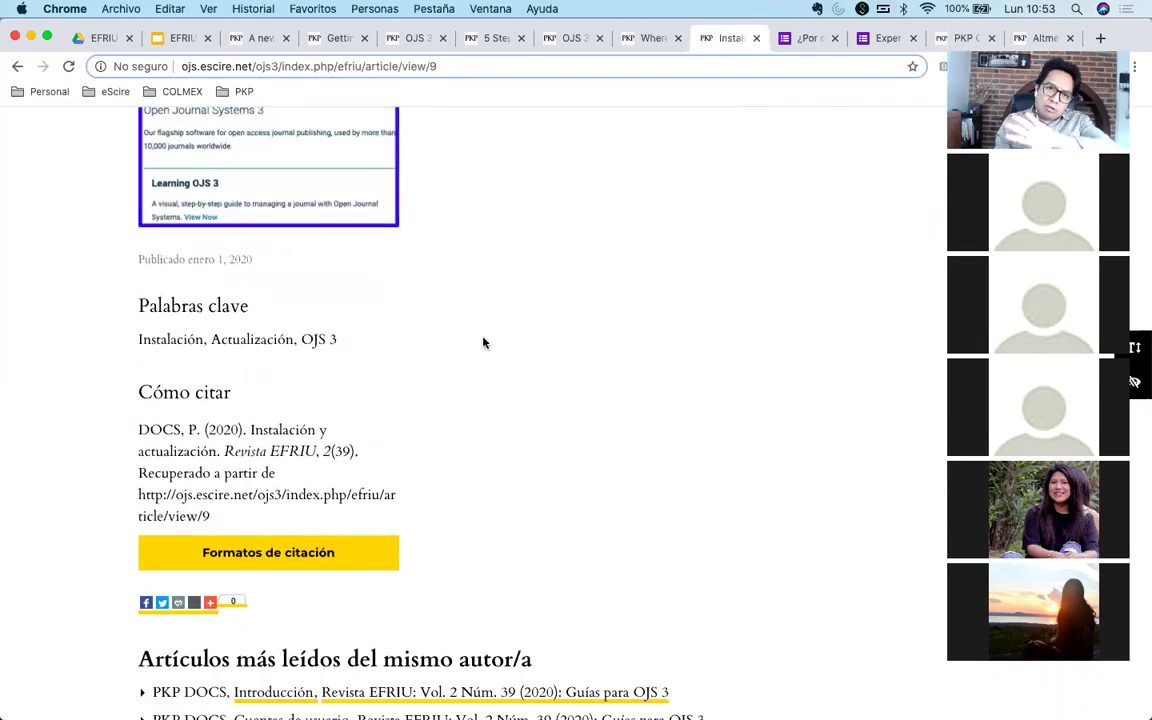
scroll(483, 343, "down", 10)
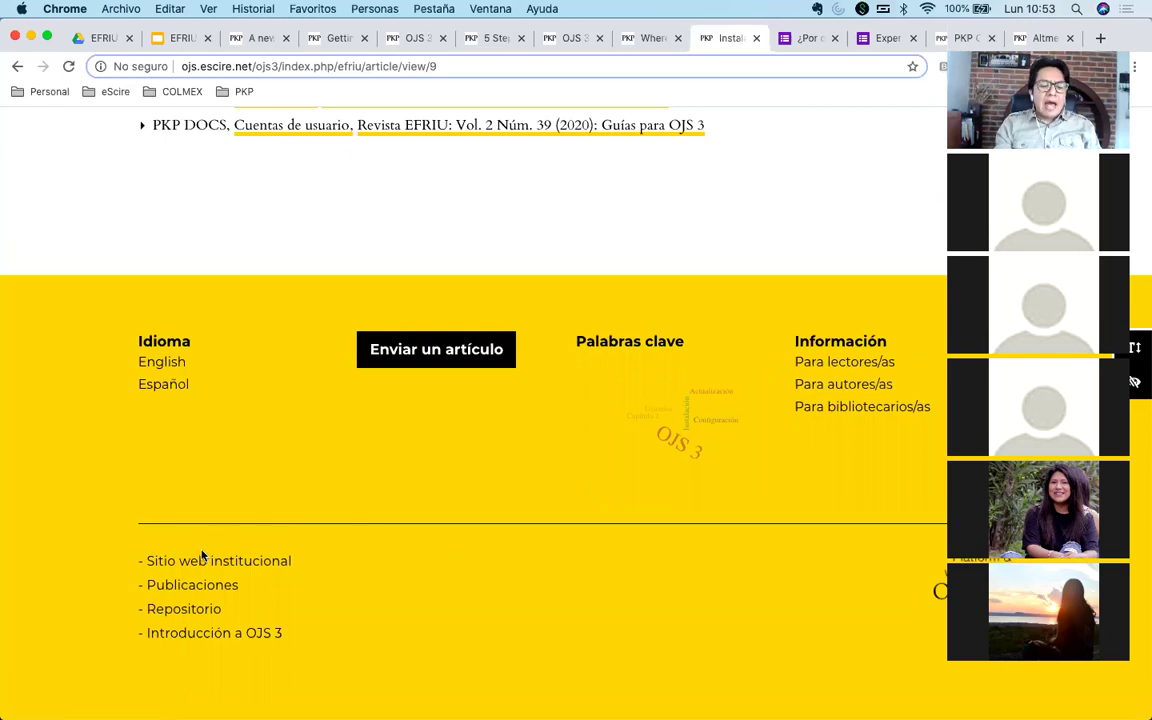
left_click_drag(143, 560, 327, 627)
left_click(213, 630)
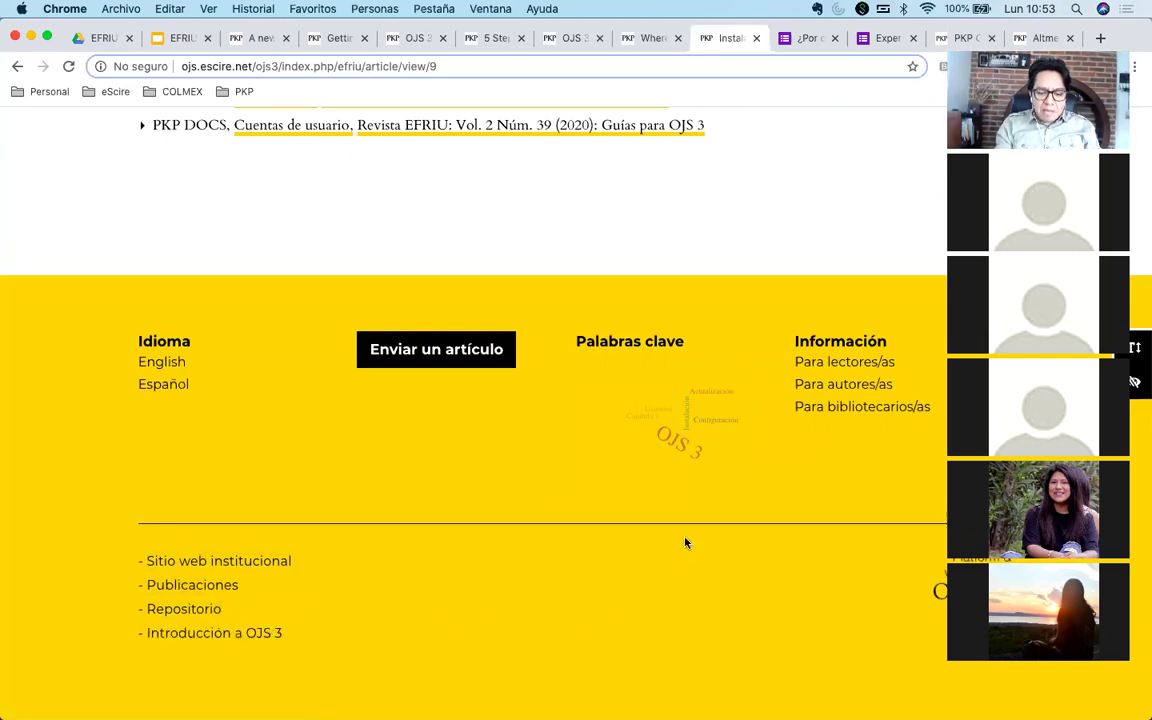
Return from the article to the Revista EFRIU home page through the site's journal list.
scroll(686, 541, "up", 15)
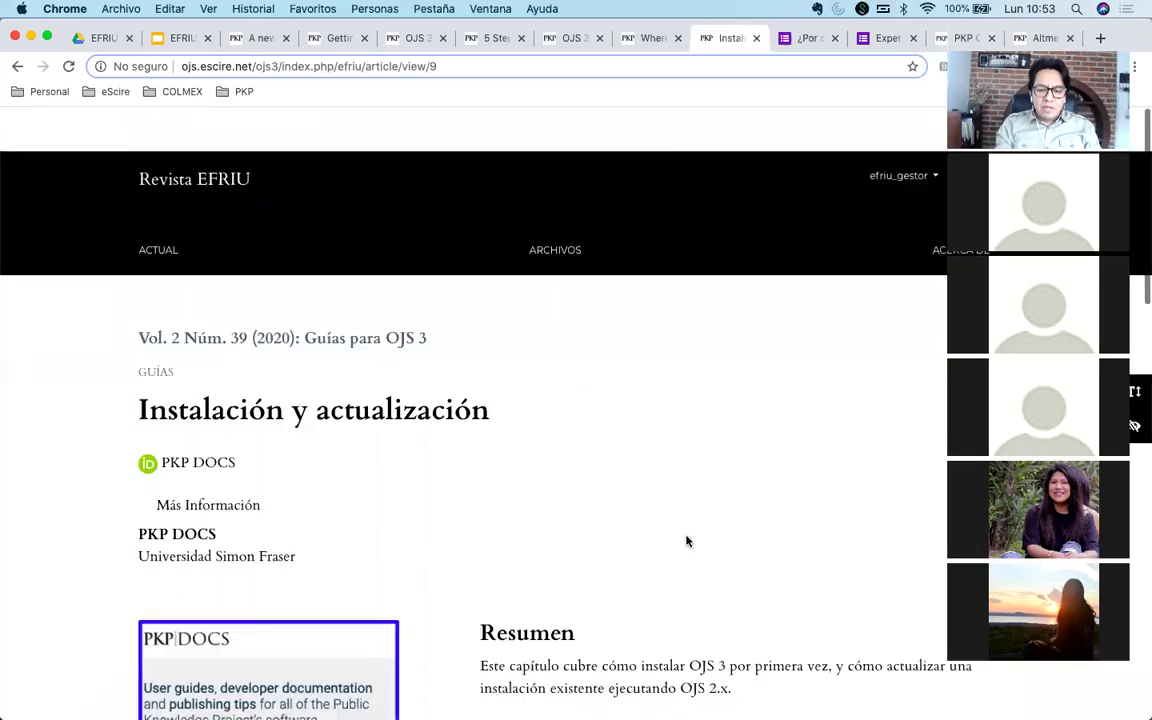
left_click(194, 134)
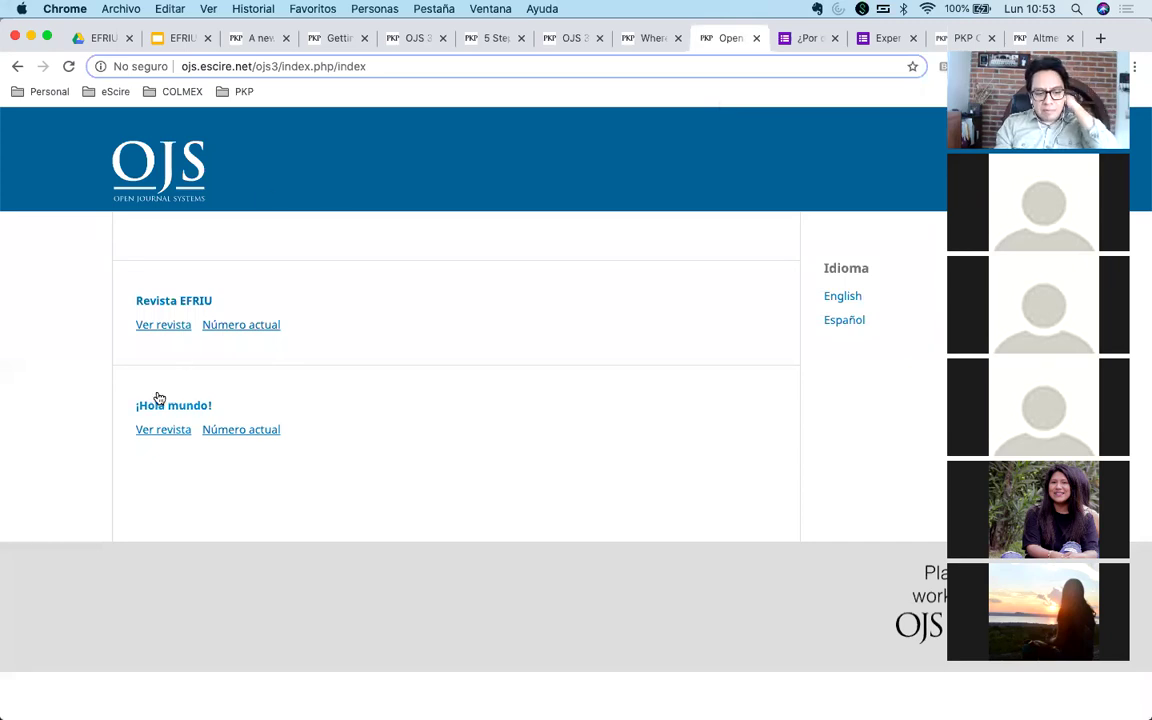
left_click(159, 327)
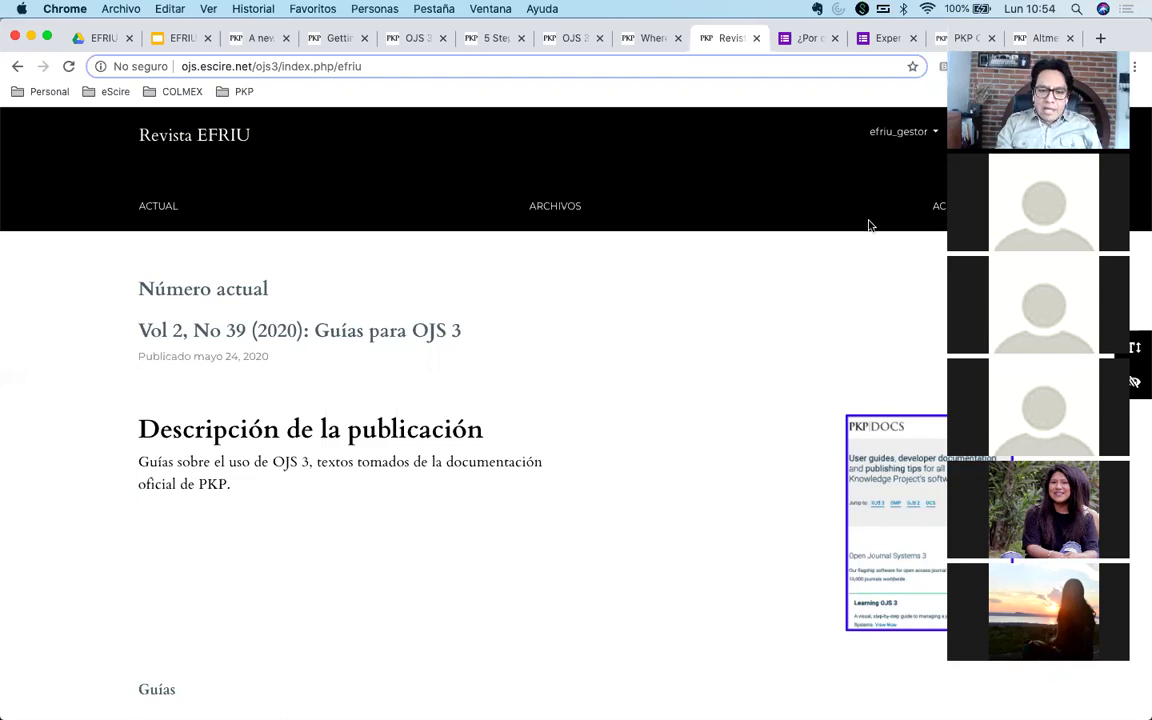
Look at the EFRIU presentation's feature summary slide and the start of the PKP article "Where's OJS/OMP 3.2? Release Q & A".
key("super+2")
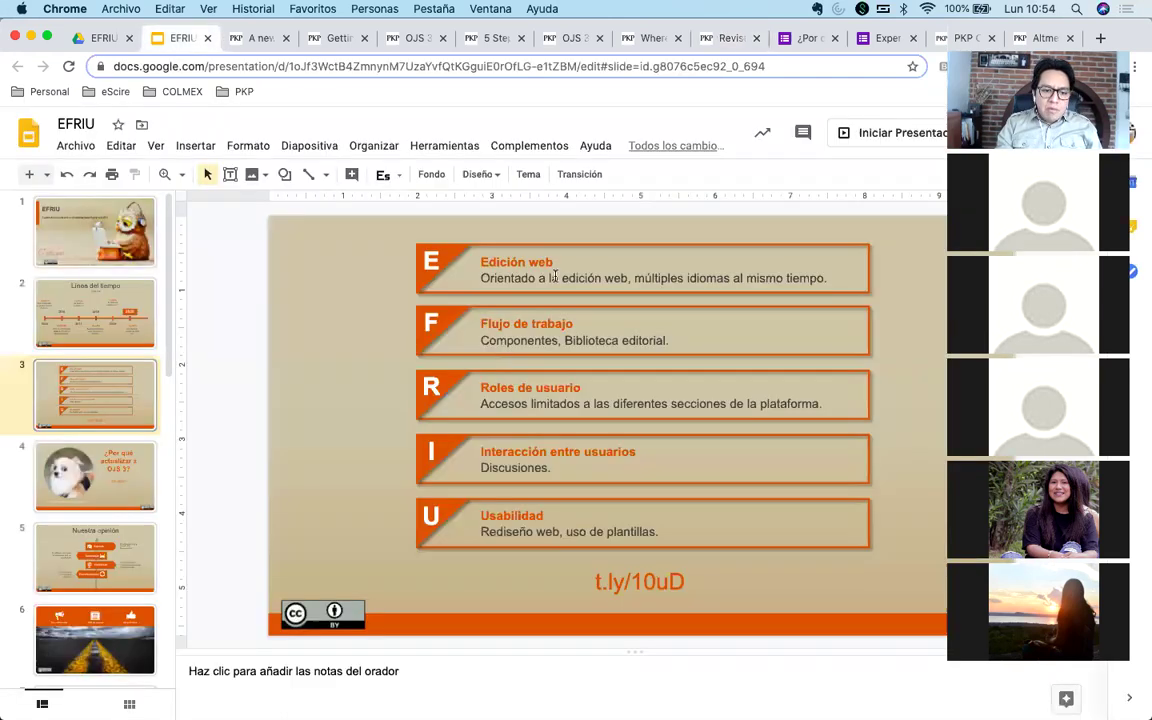
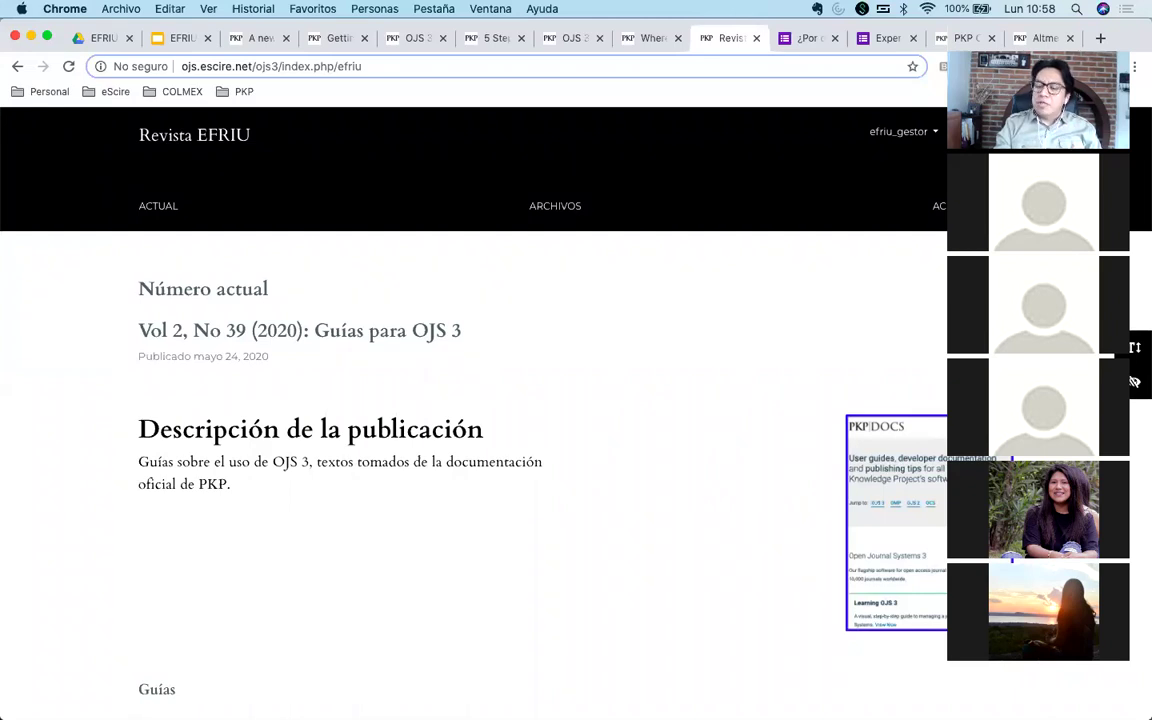
left_click(650, 40)
scroll(684, 231, "up", 15)
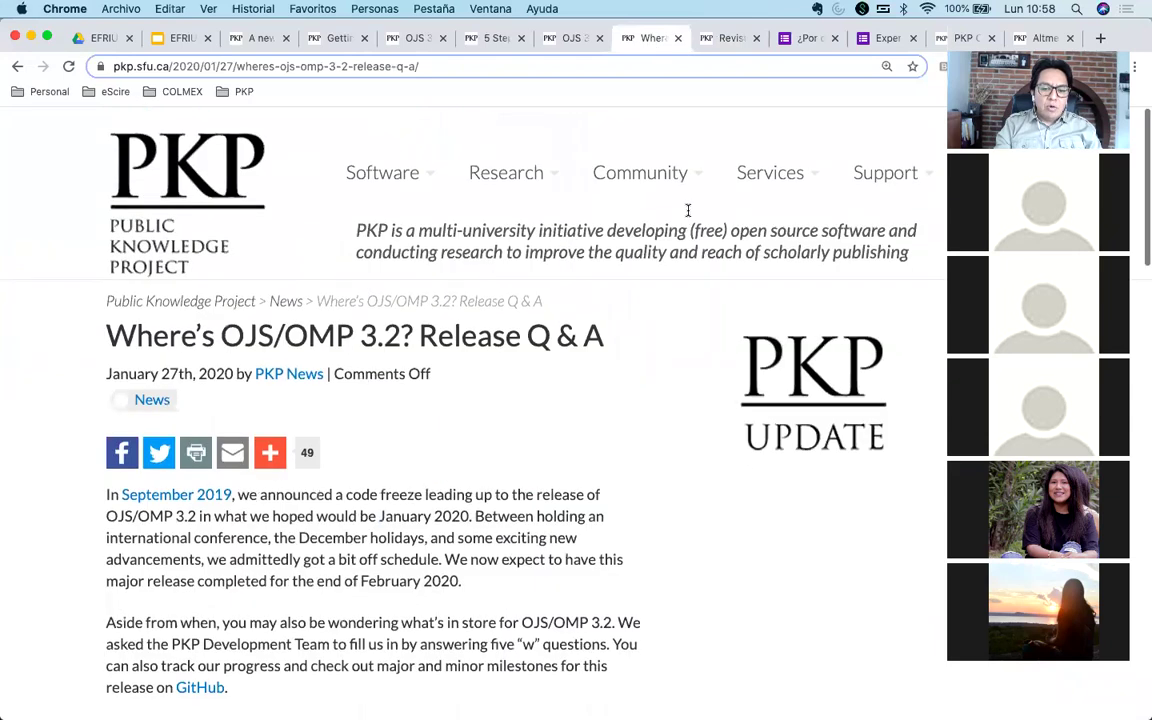
Return to Revista EFRIU, open its website settings, and look through the navigation menus and navigation menu items.
left_click(720, 39)
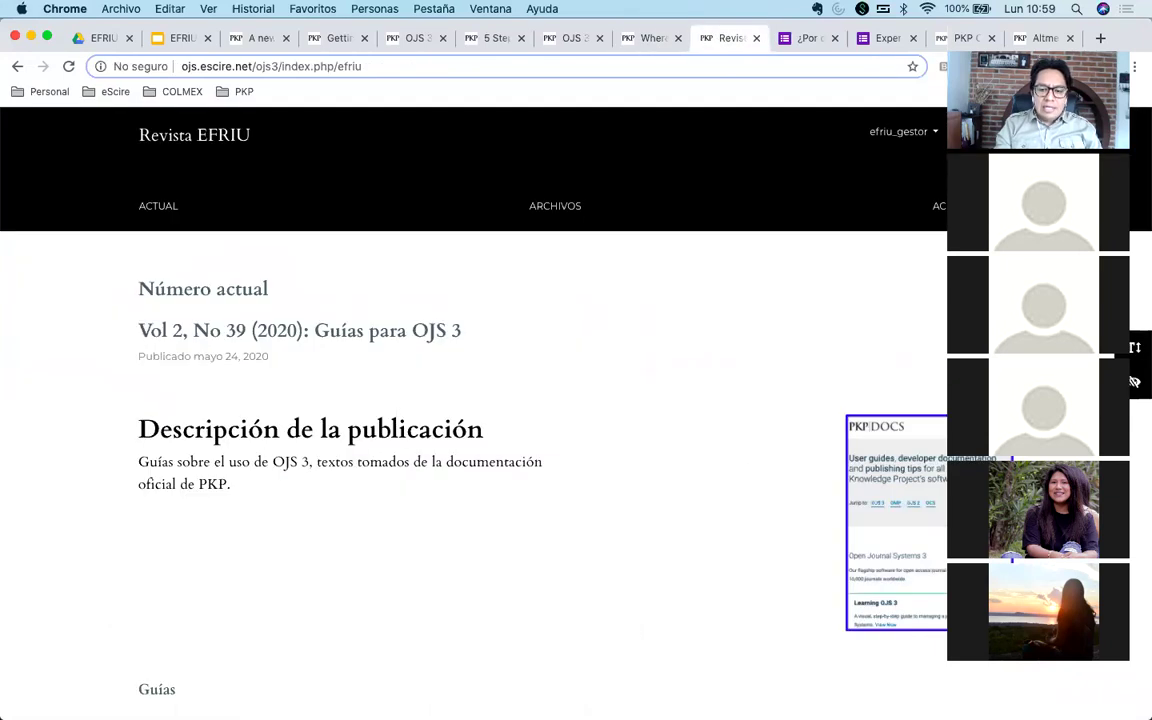
mouse_move(898, 135)
left_click(800, 172)
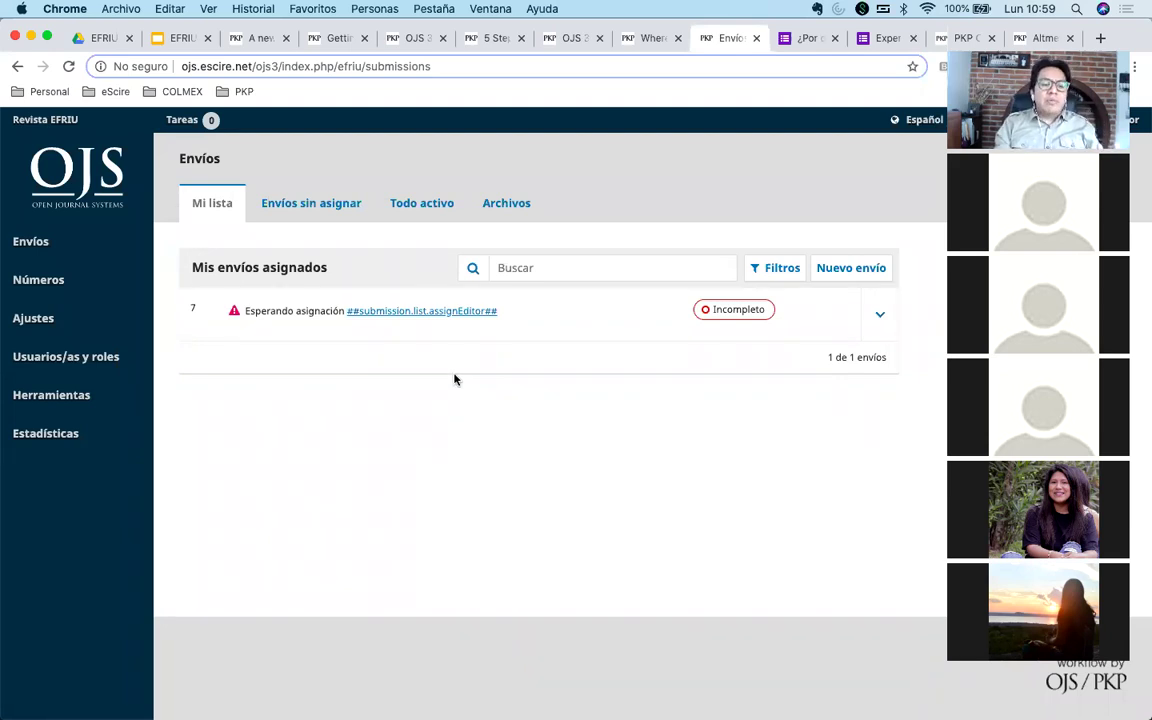
mouse_move(40, 316)
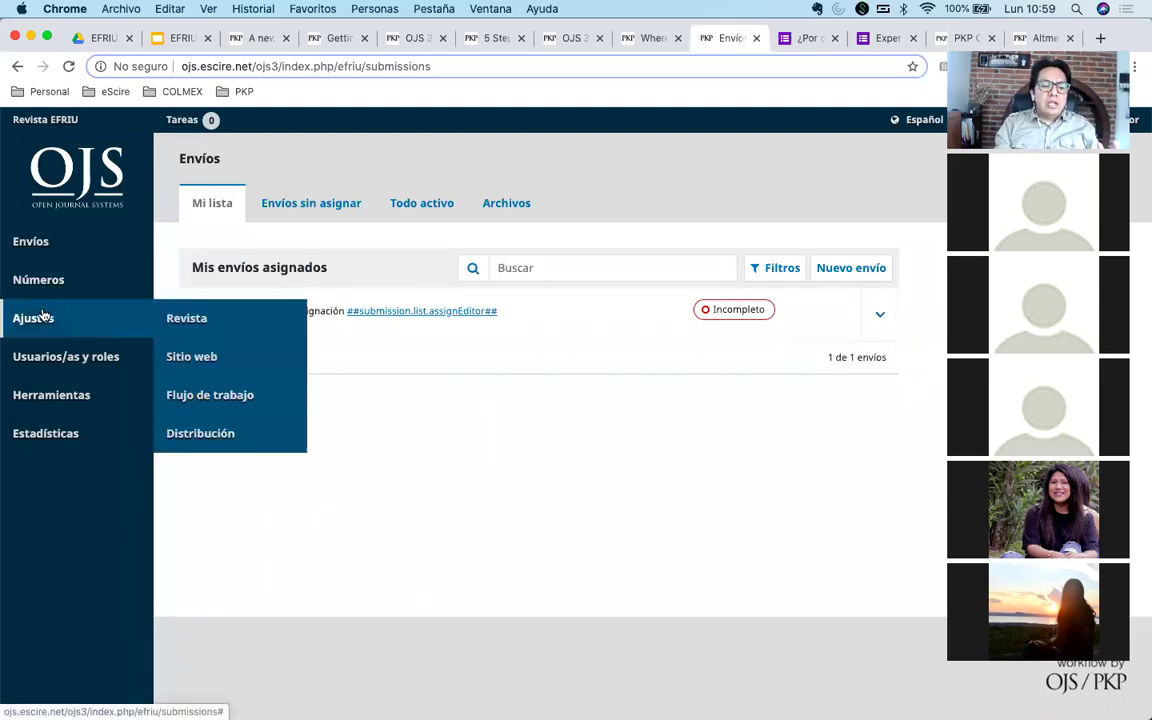
left_click(230, 360)
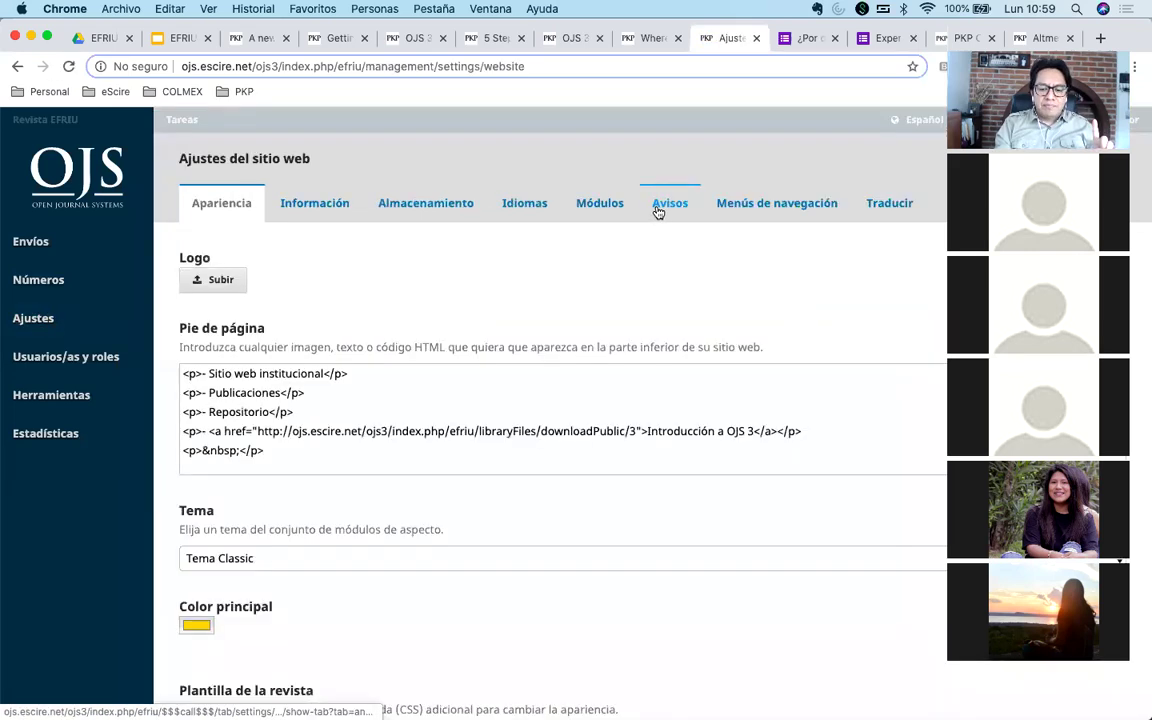
left_click(789, 208)
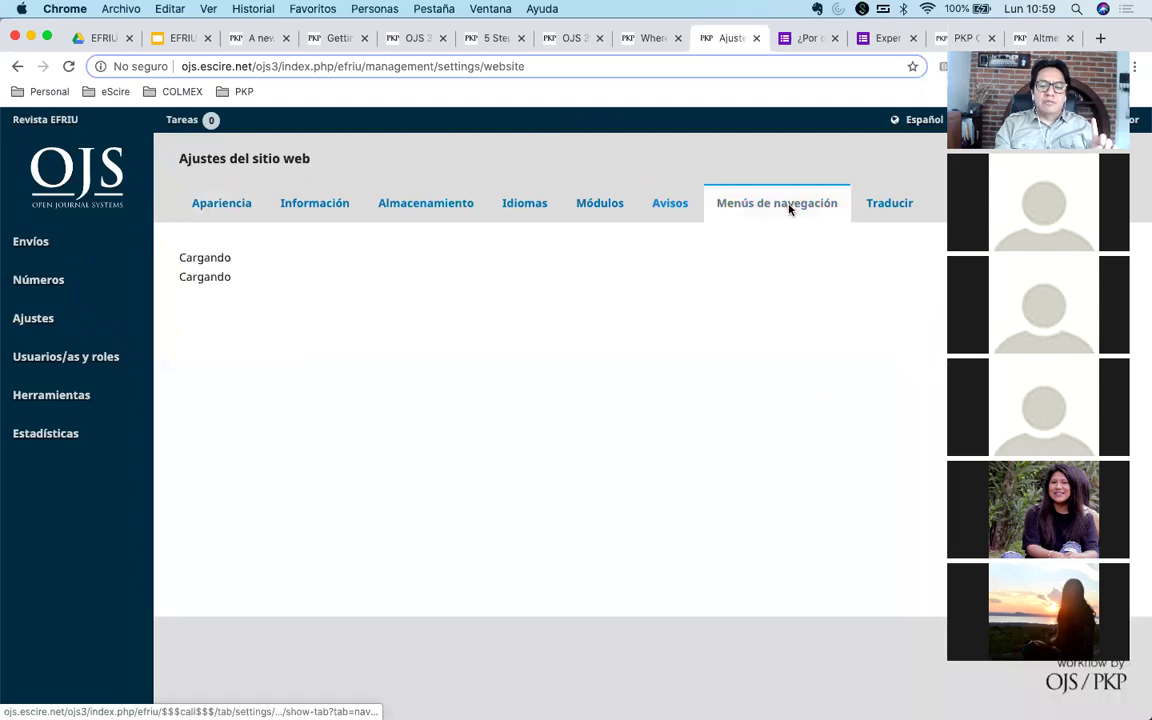
scroll(411, 512, "down", 5)
scroll(410, 490, "down", 1)
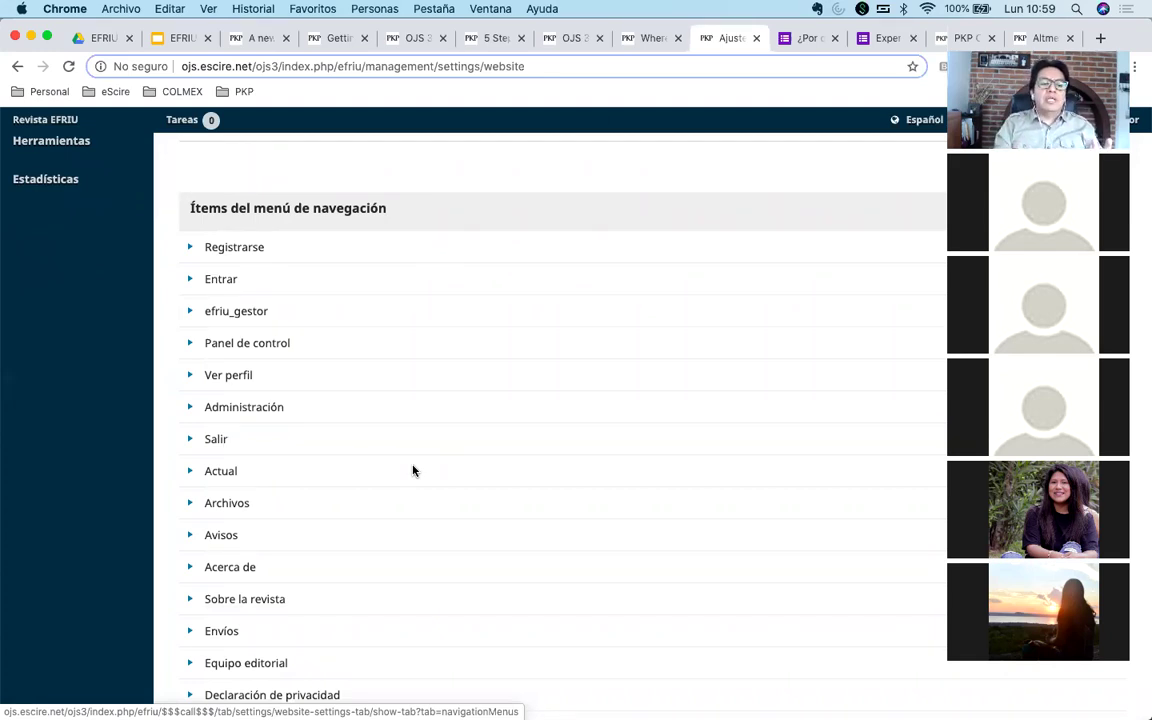
scroll(413, 470, "up", 5)
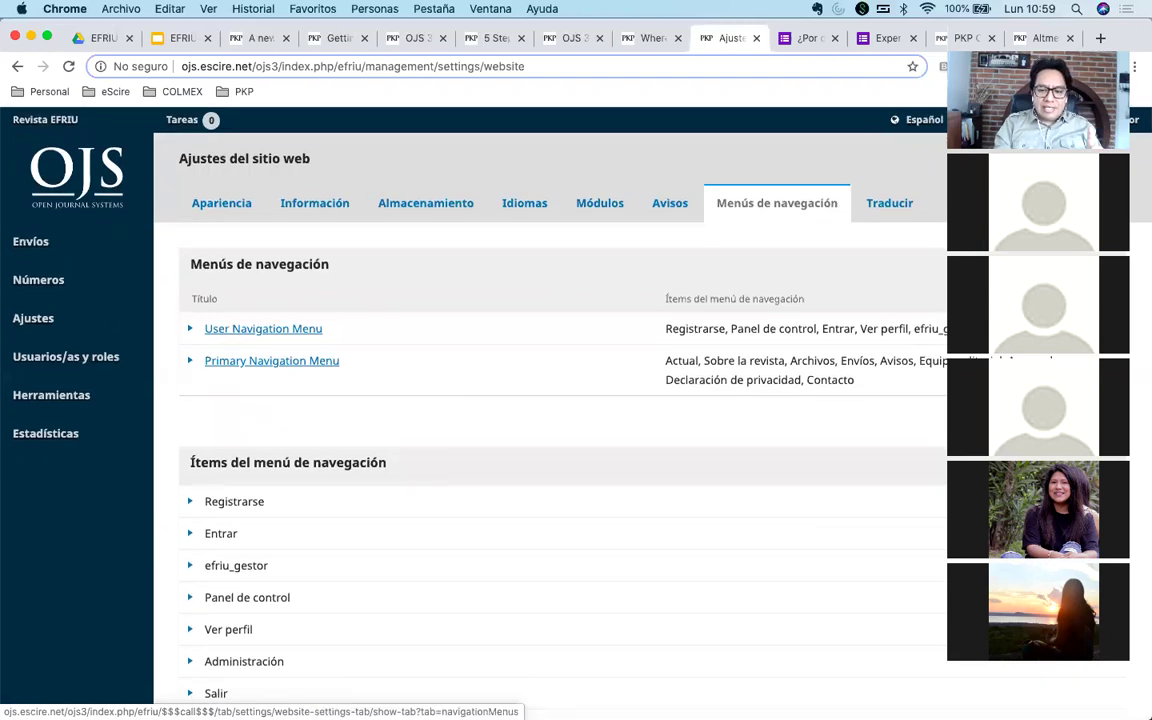
Open the journal's public site in a separate browser tab and reveal the submenu under "Acerca de".
right_click(762, 112)
left_click(760, 110)
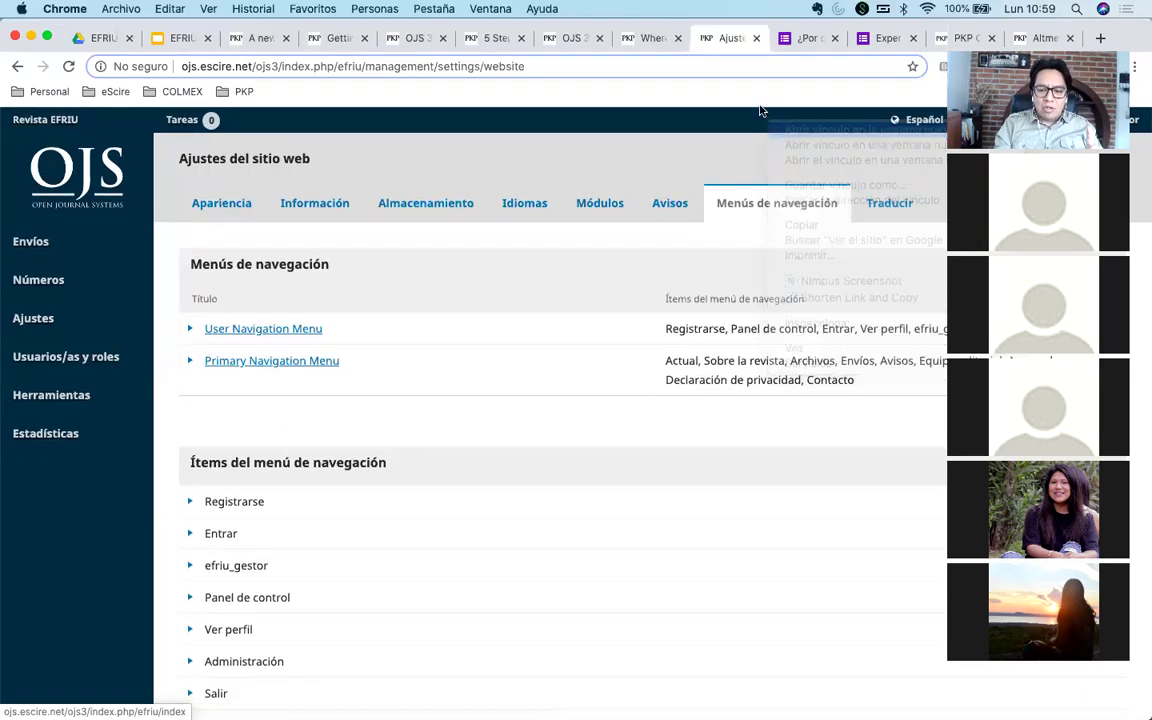
left_click(755, 46)
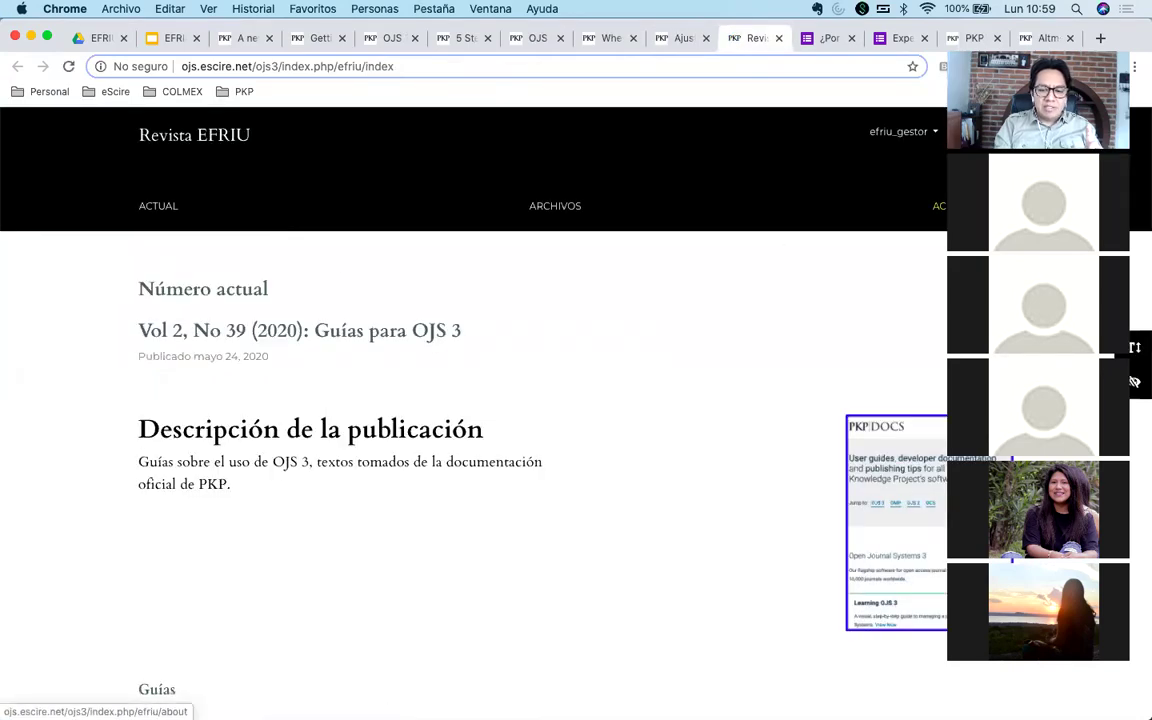
mouse_move(938, 206)
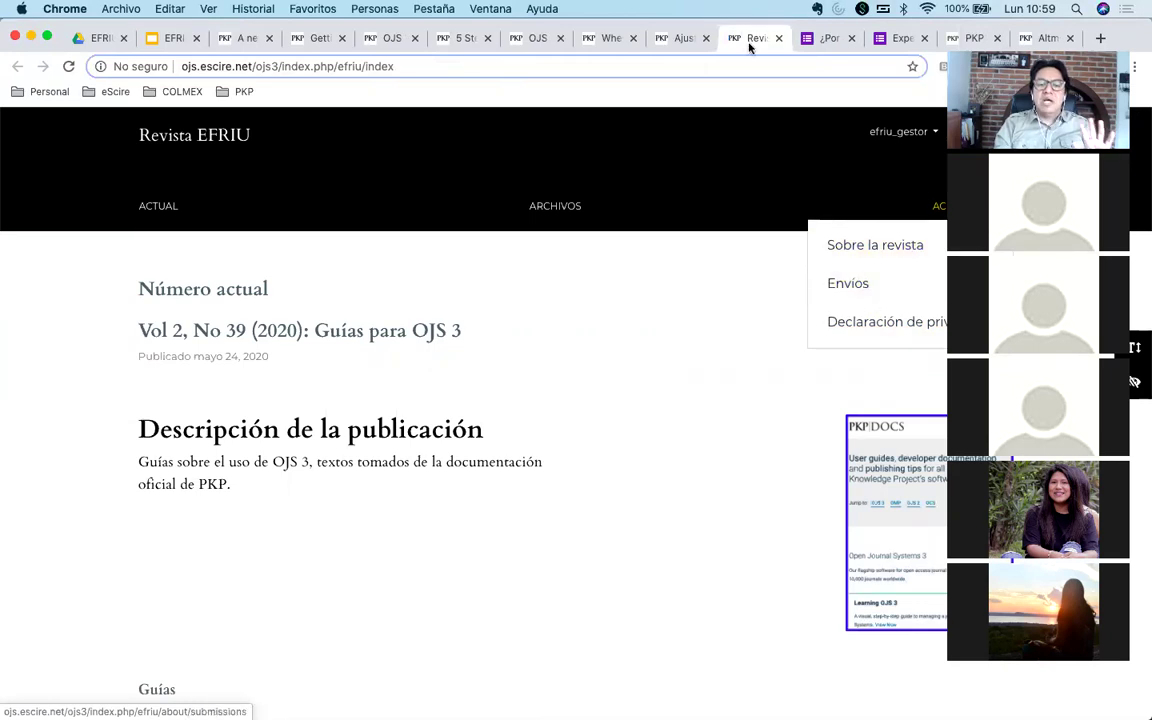
Return to the navigation menu settings and open the Primary Navigation Menu for editing, reloading the page without saving.
left_click(674, 38)
scroll(488, 520, "down", 5)
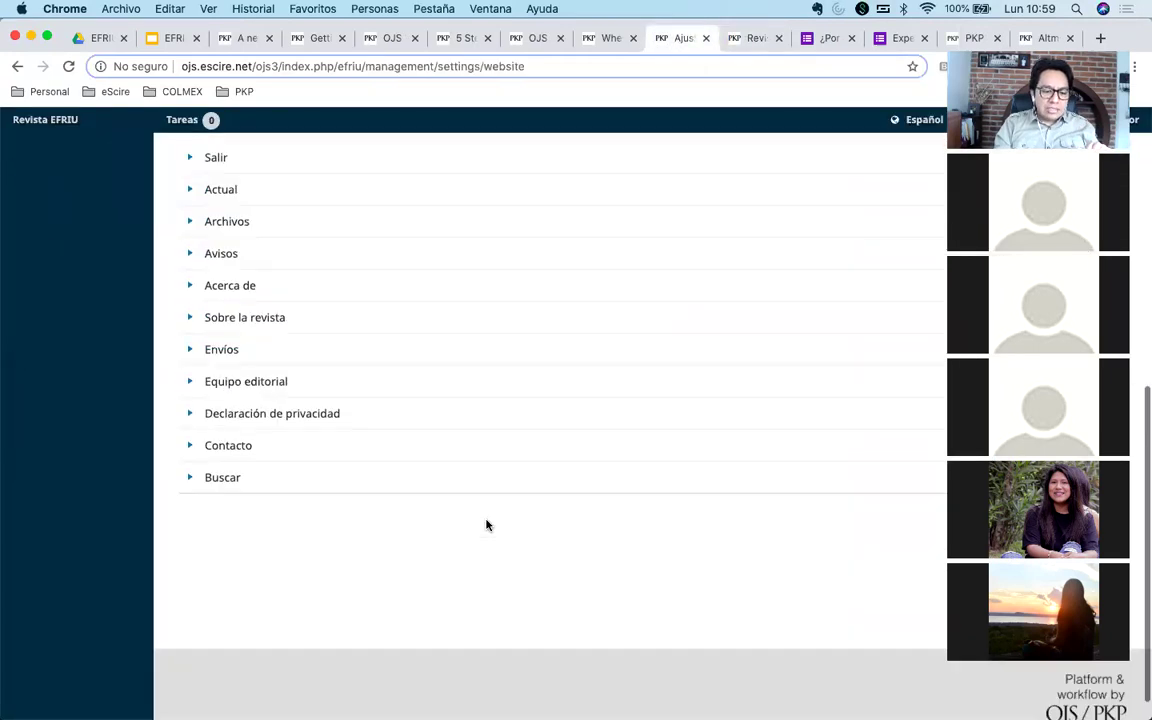
scroll(488, 522, "up", 5)
left_click(187, 364)
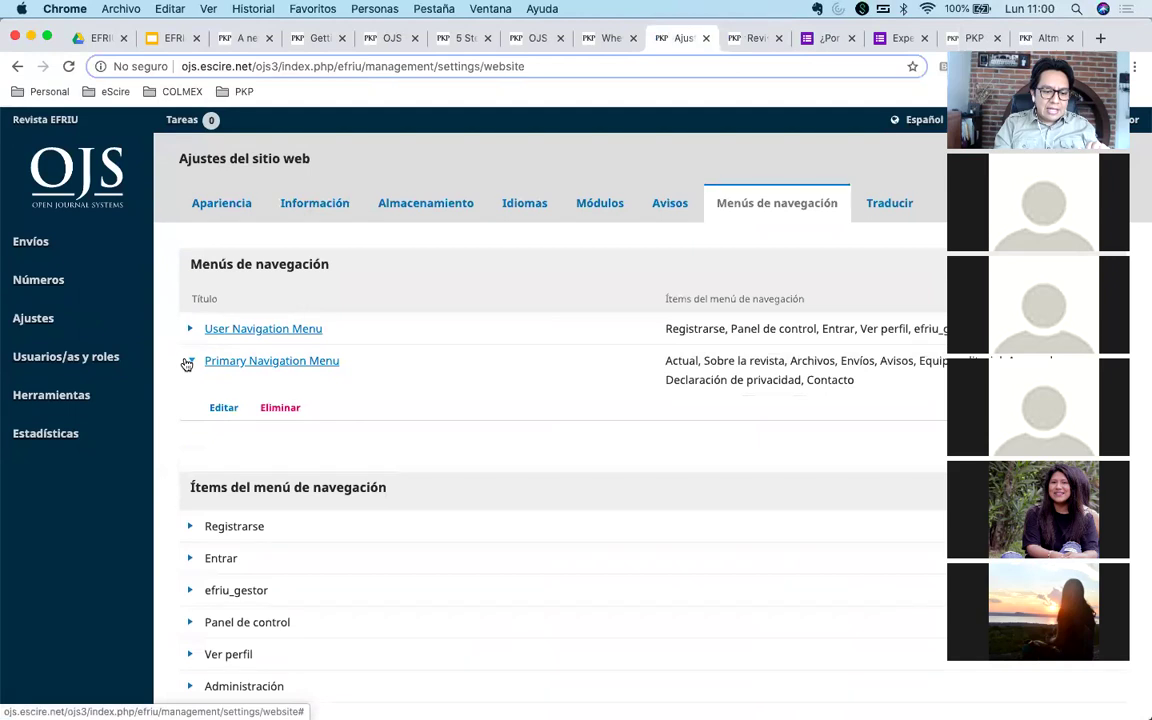
left_click(216, 407)
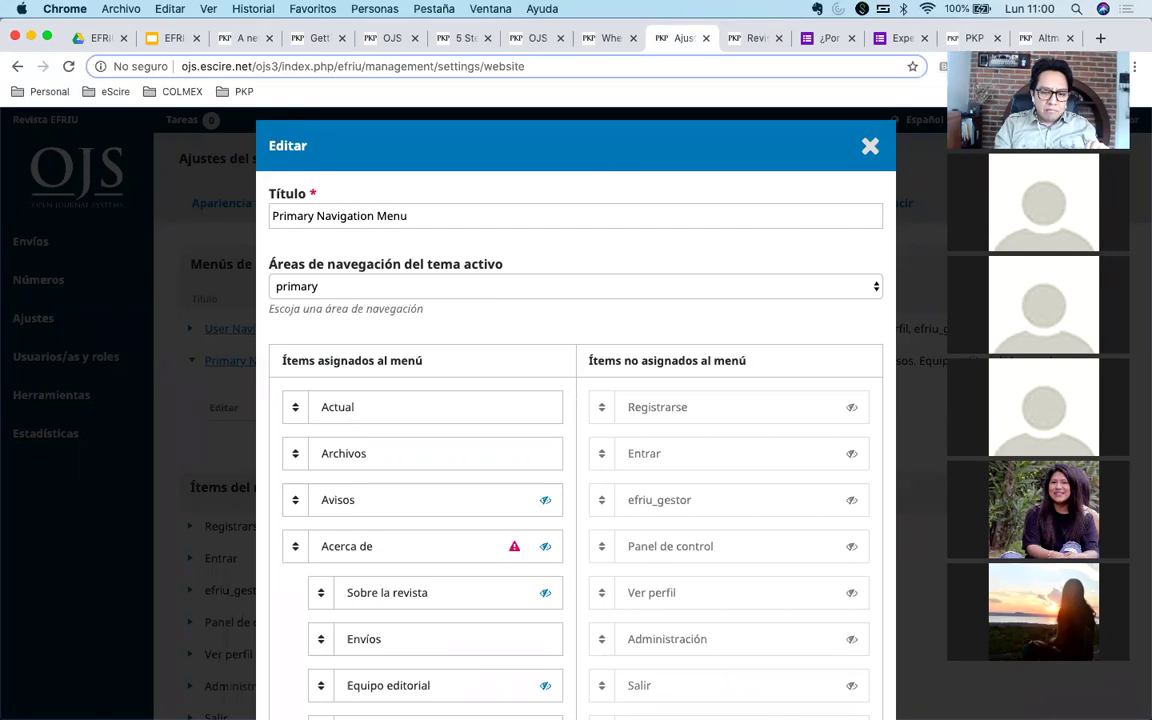
left_click(590, 66)
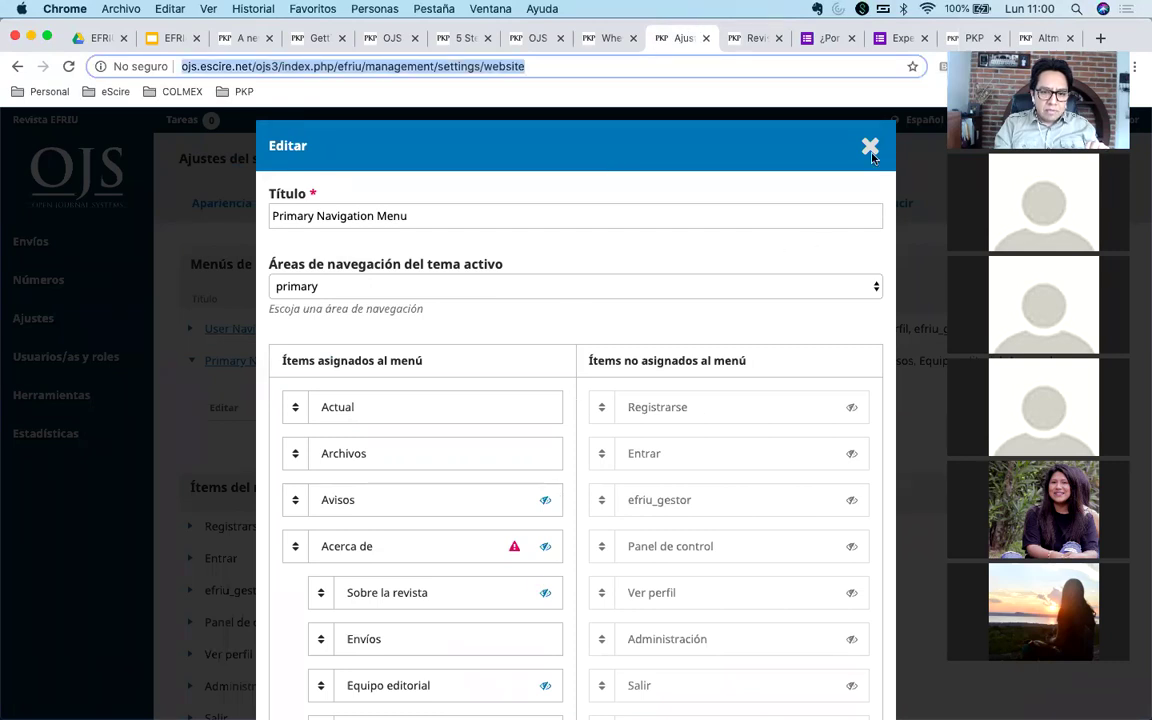
key("Return")
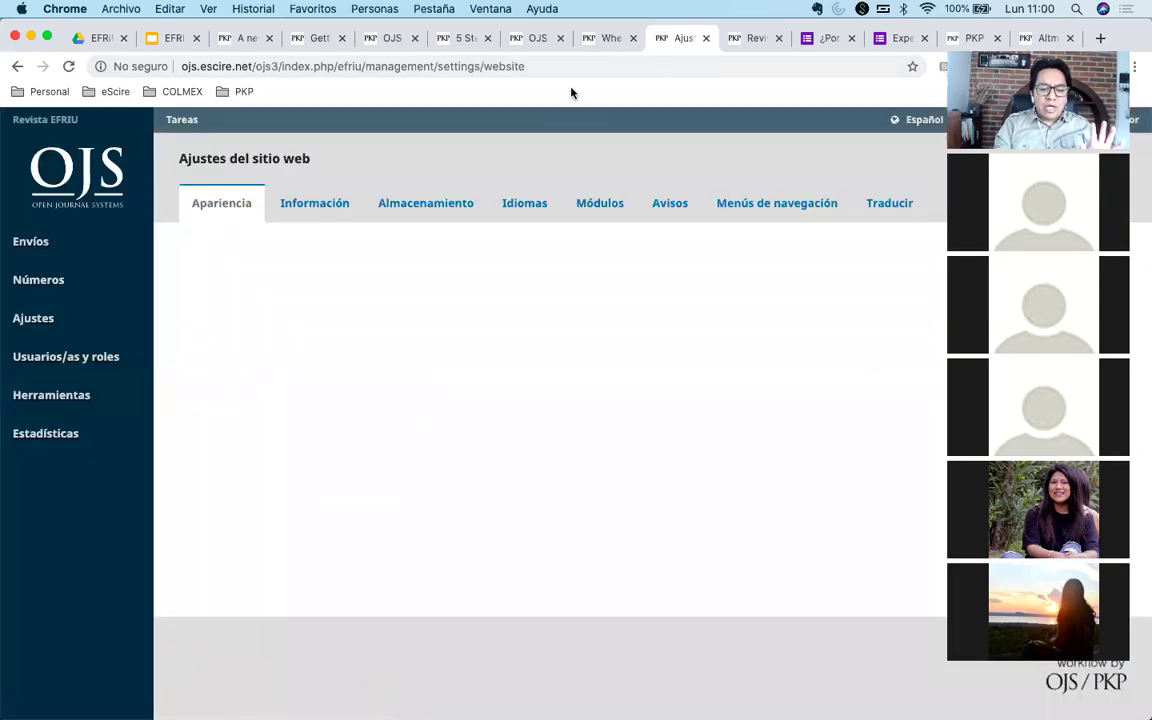
Reopen the Primary Navigation Menu's editing form, examine its assigned and unassigned items, and close it without changes.
mouse_move(23, 334)
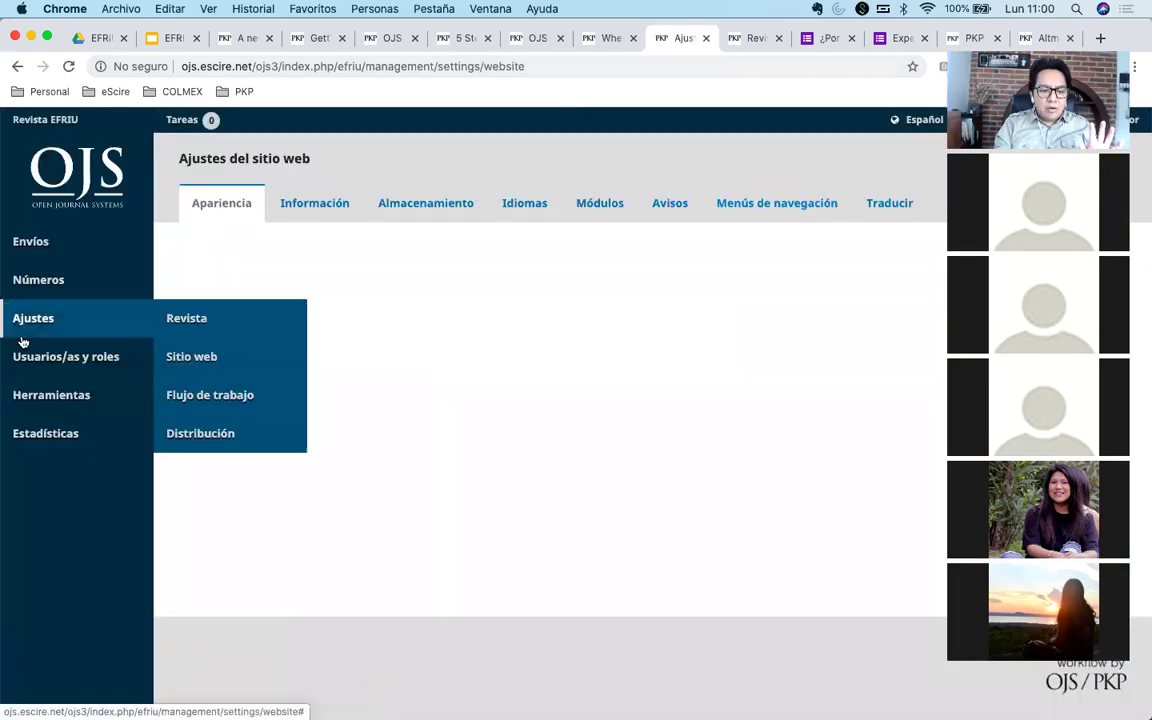
left_click(761, 209)
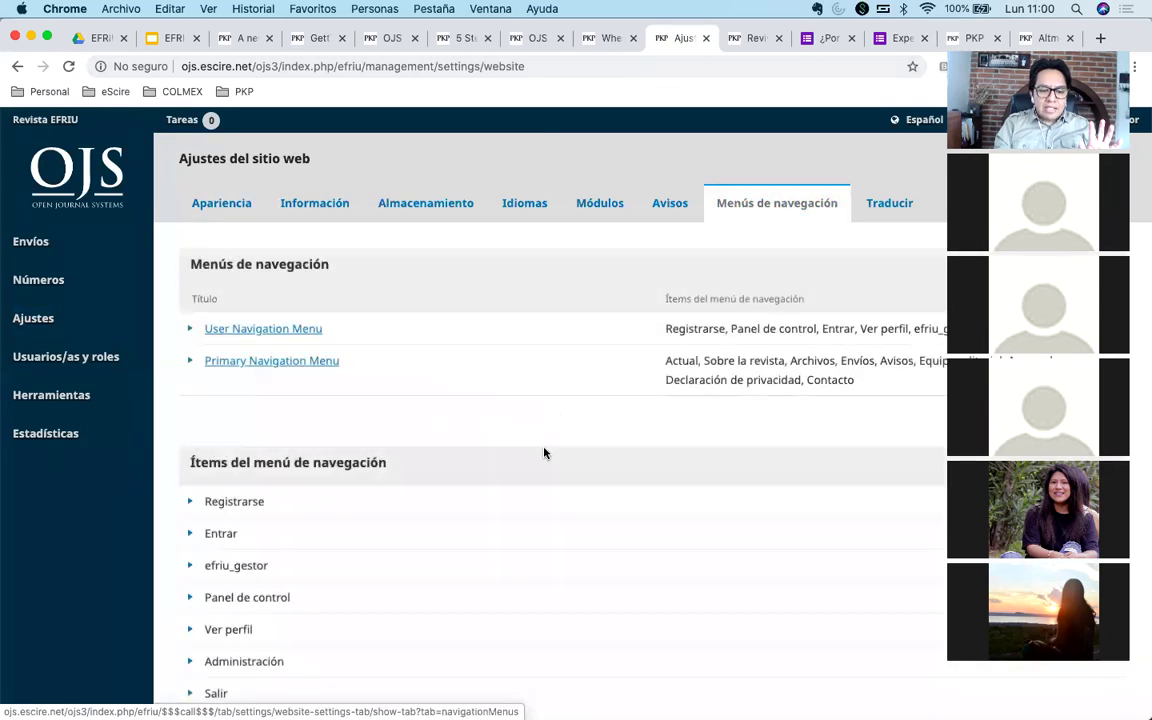
left_click(188, 365)
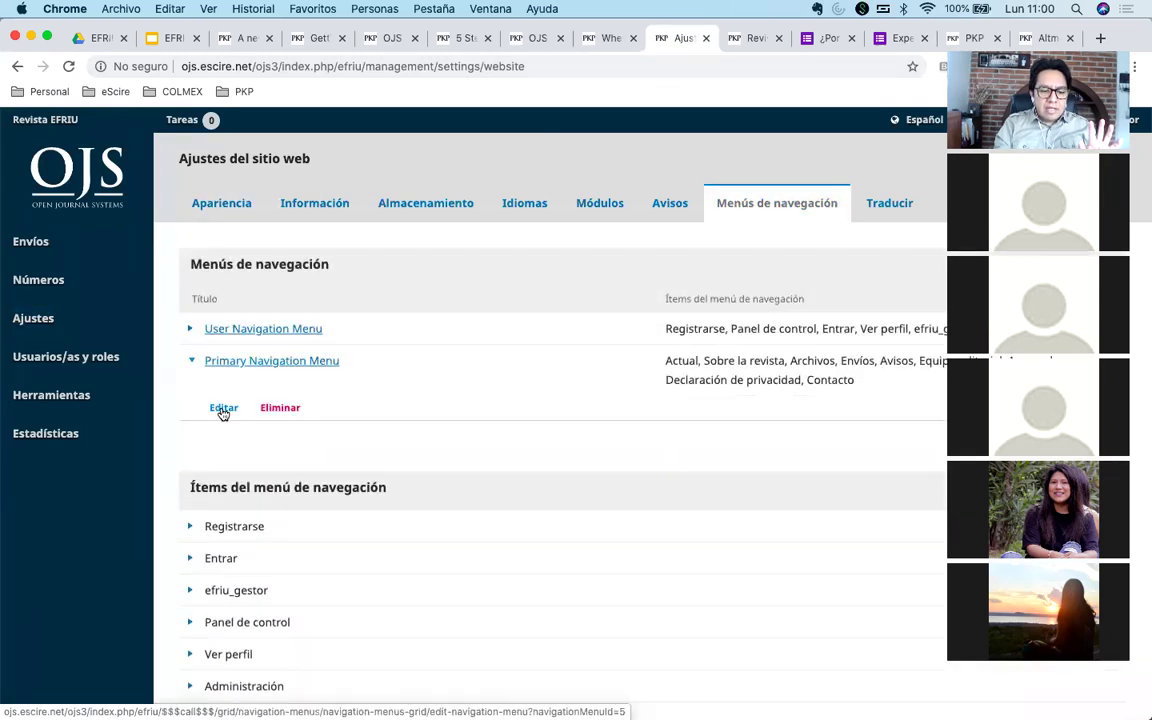
left_click(224, 408)
scroll(660, 443, "down", 5)
scroll(663, 463, "up", 2)
scroll(668, 462, "down", 1)
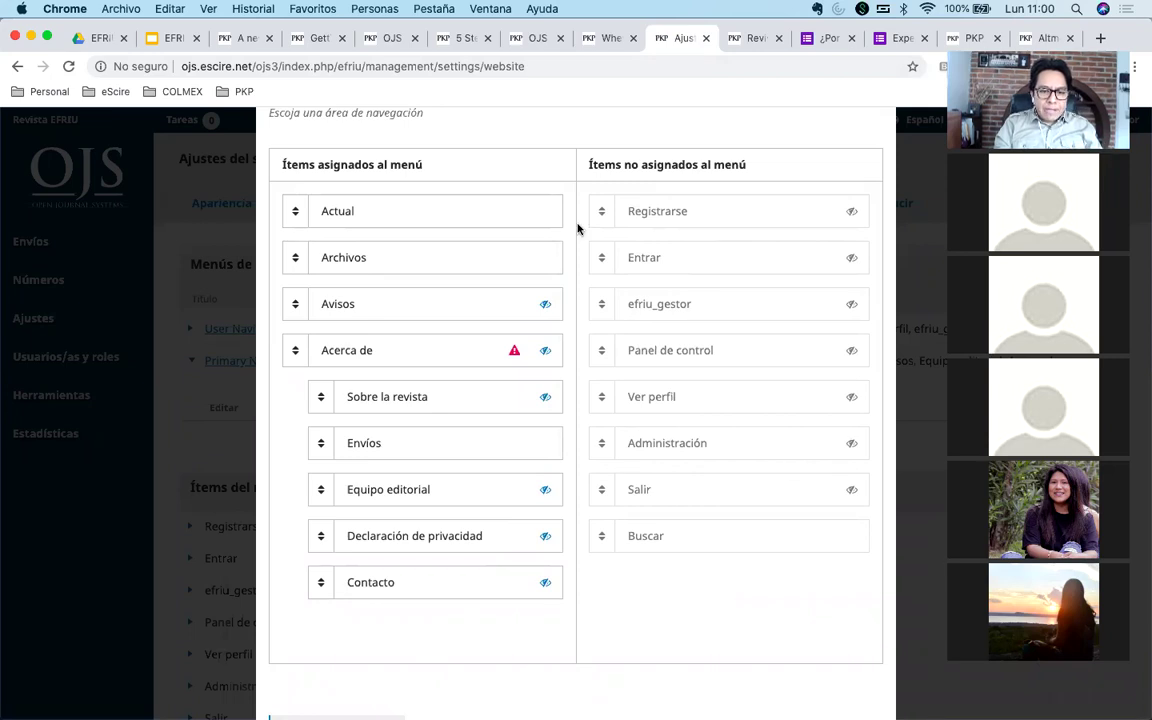
scroll(576, 226, "up", 4)
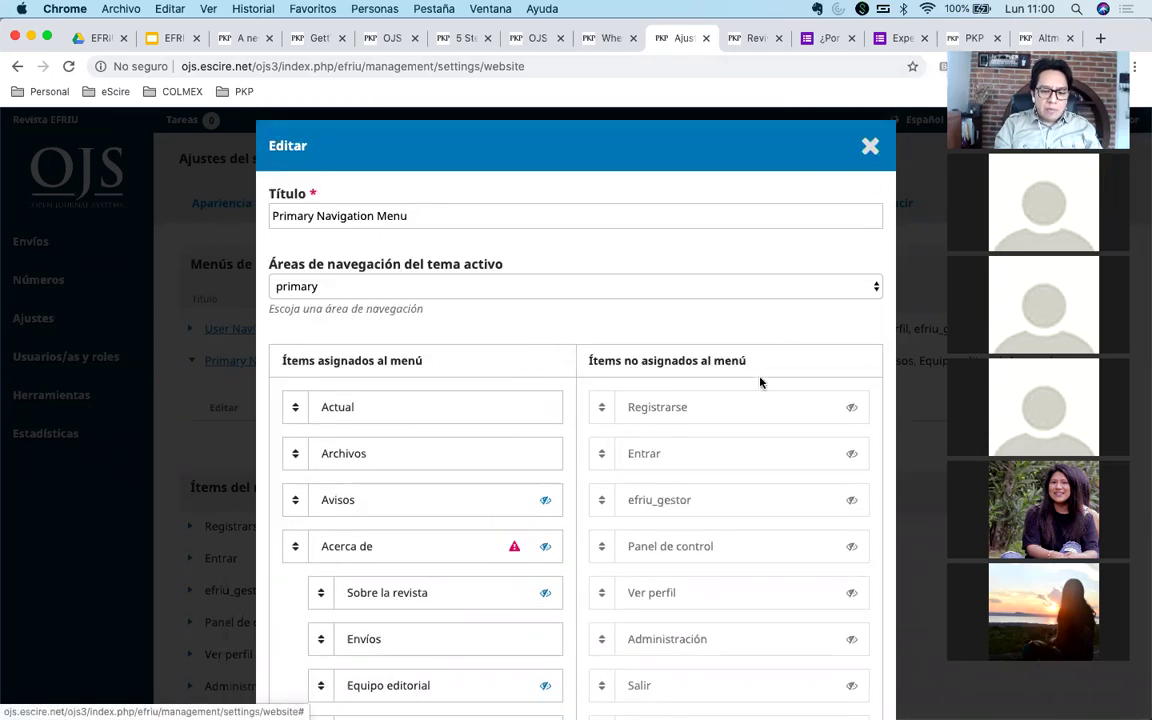
scroll(761, 380, "down", 4)
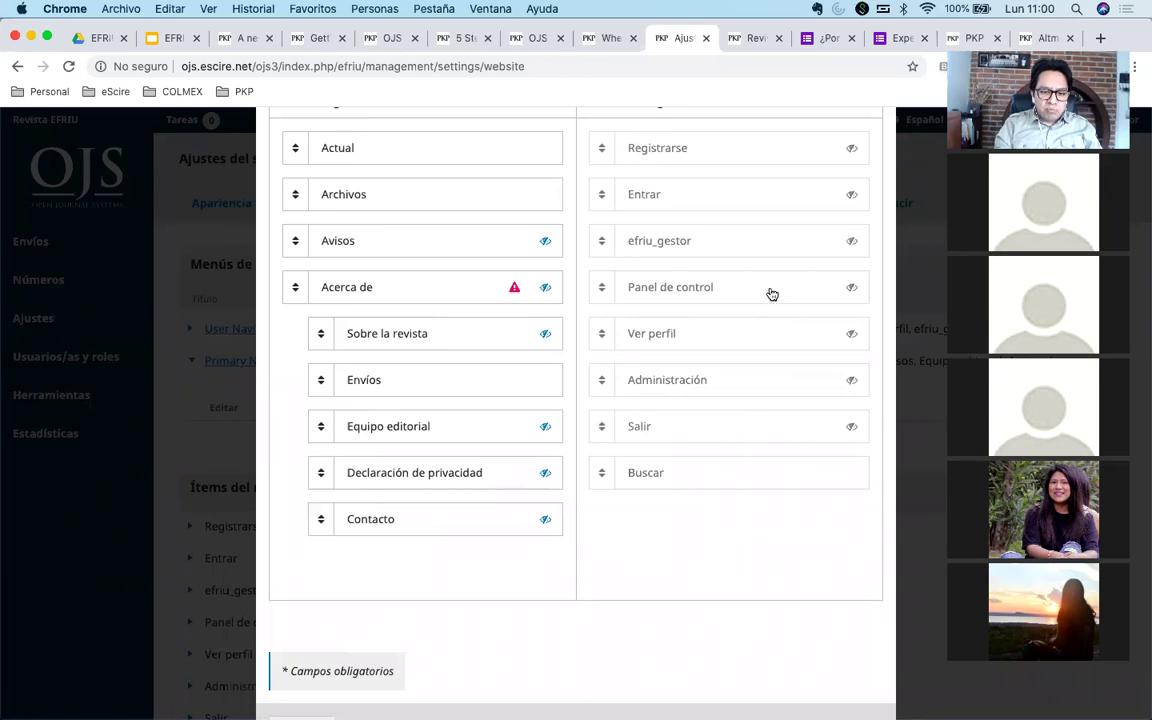
scroll(769, 293, "up", 5)
left_click(869, 146)
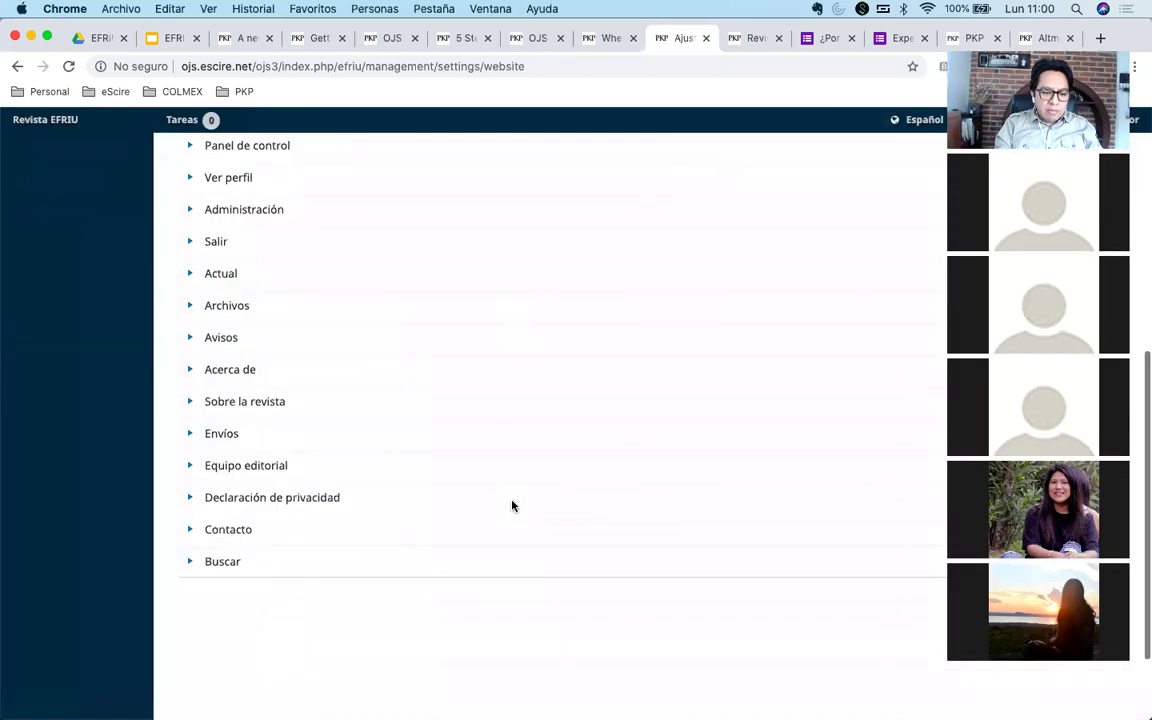
Add a navigation menu item of type "Declaración de privacidad" with the title "Declaración de privacidad" and save it.
scroll(511, 505, "up", 3)
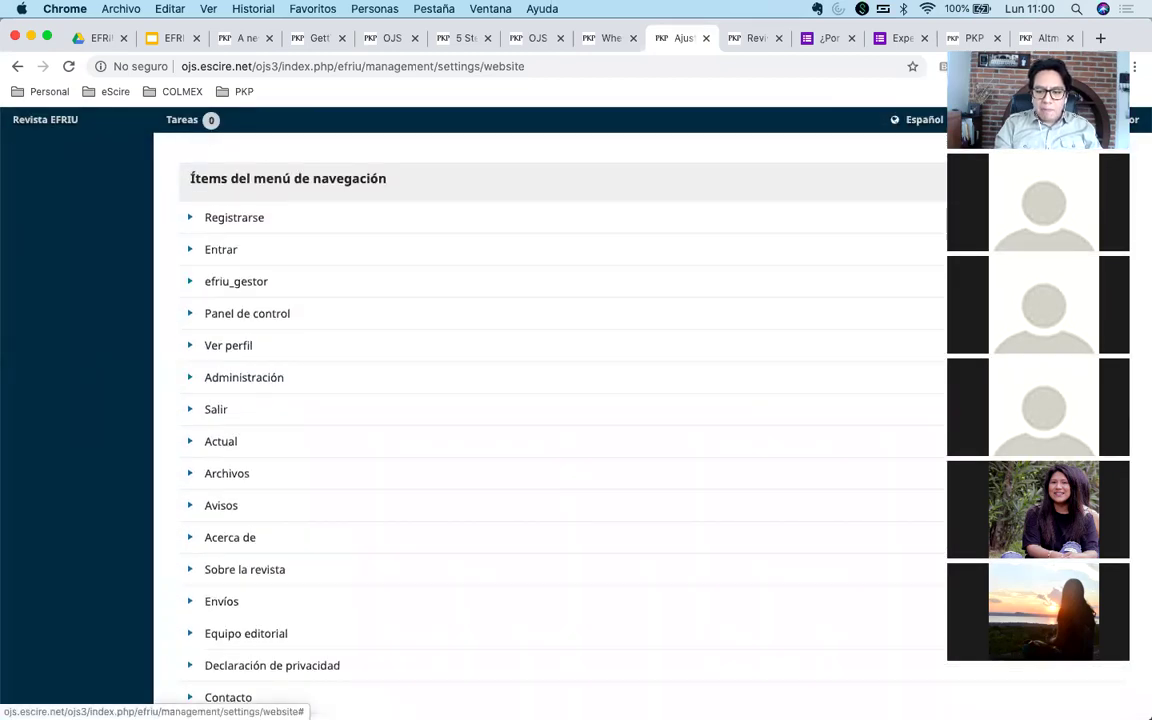
left_click(920, 178)
left_click(413, 284)
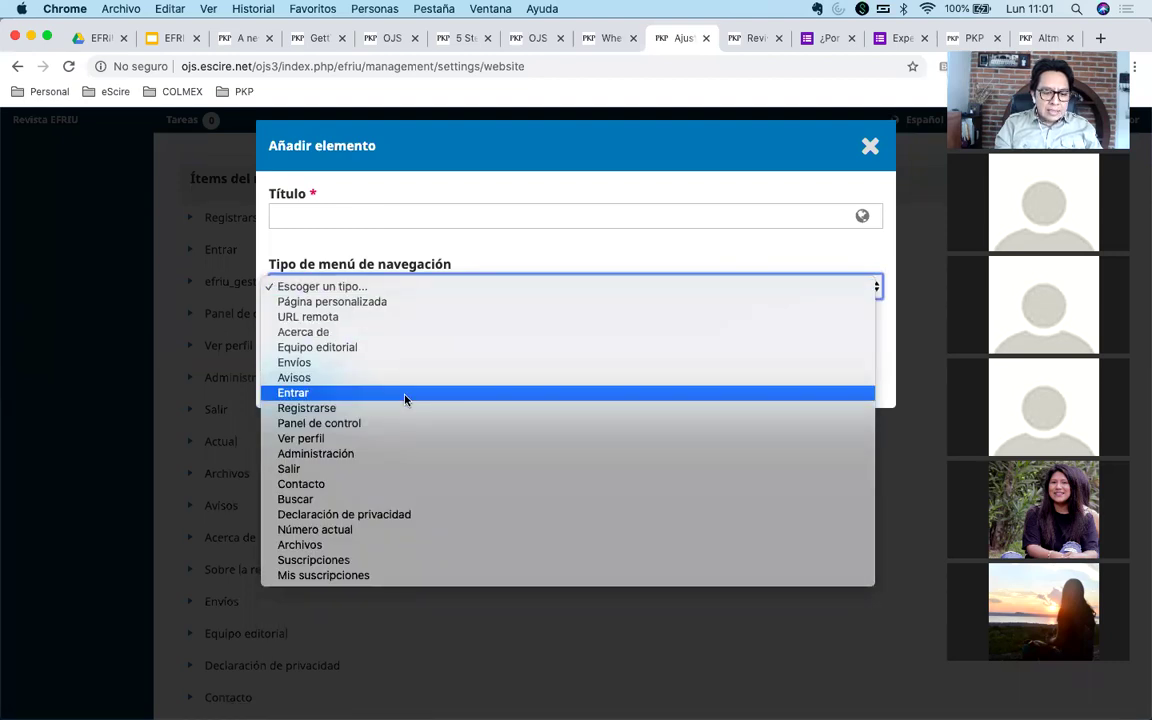
left_click(378, 516)
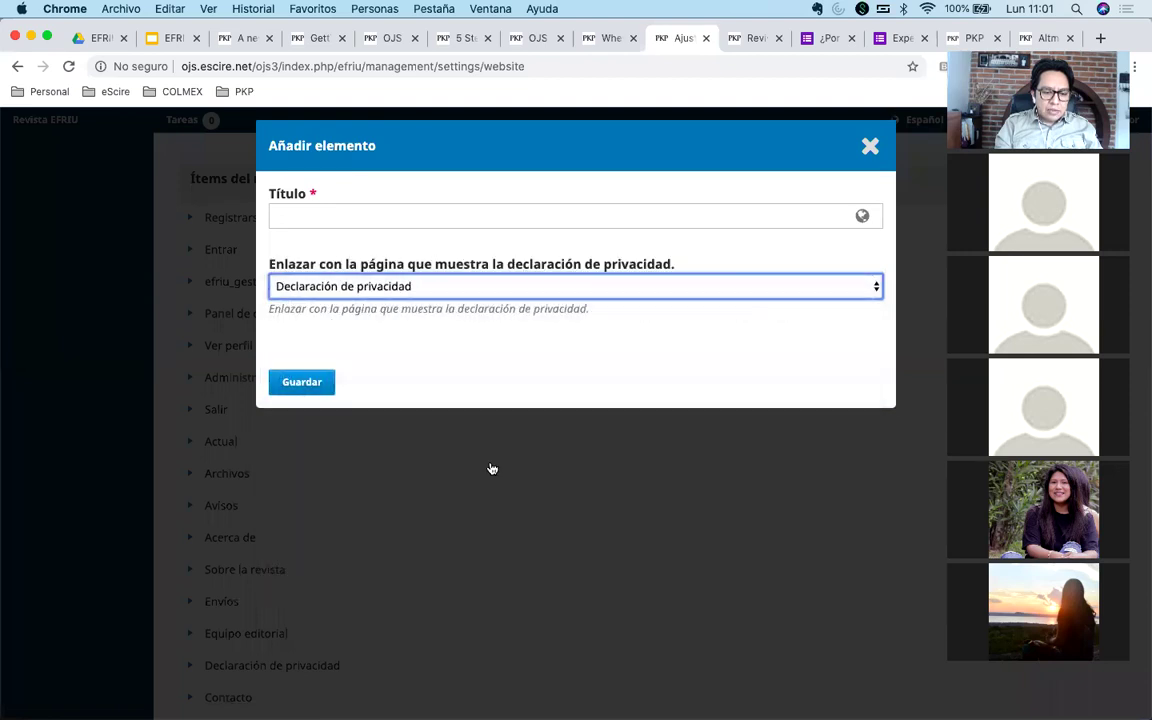
left_click(391, 219)
type("Dec")
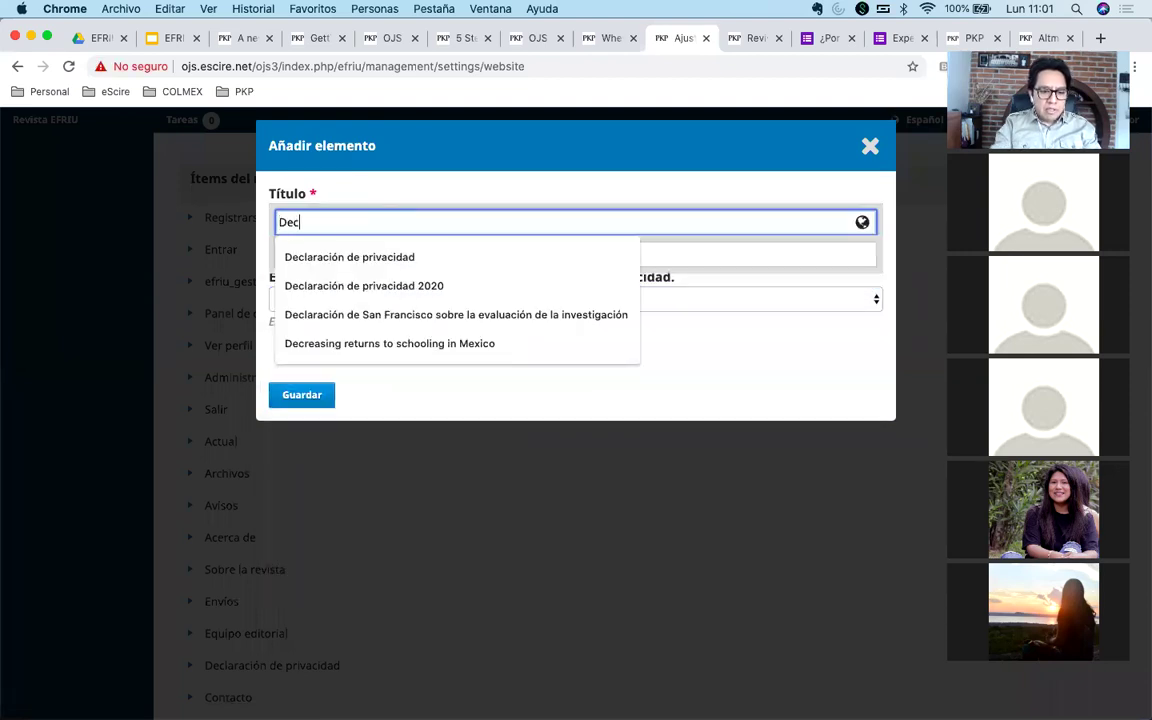
left_click(424, 254)
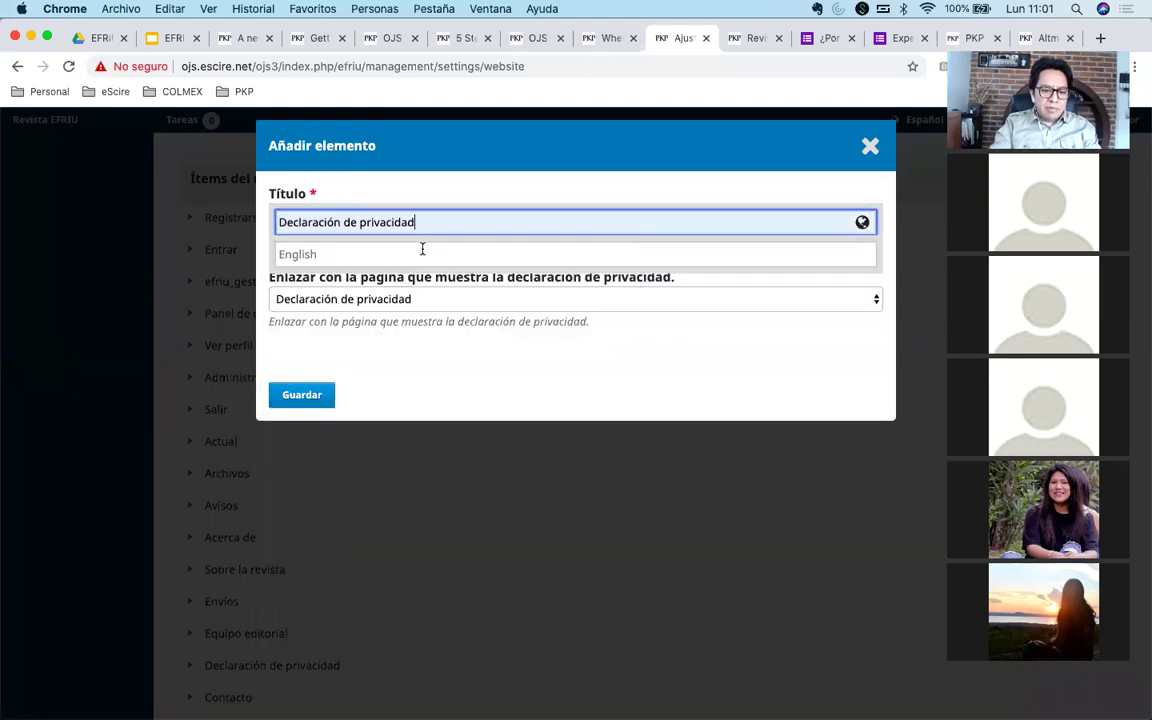
left_click(376, 379)
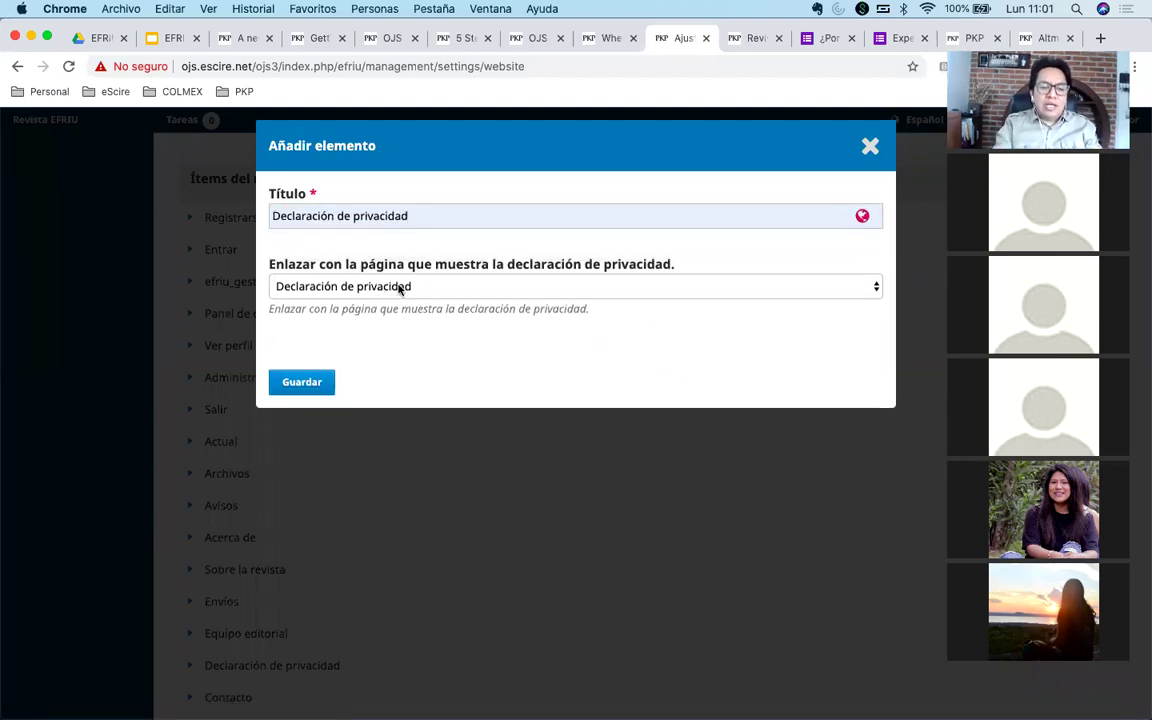
left_click(302, 384)
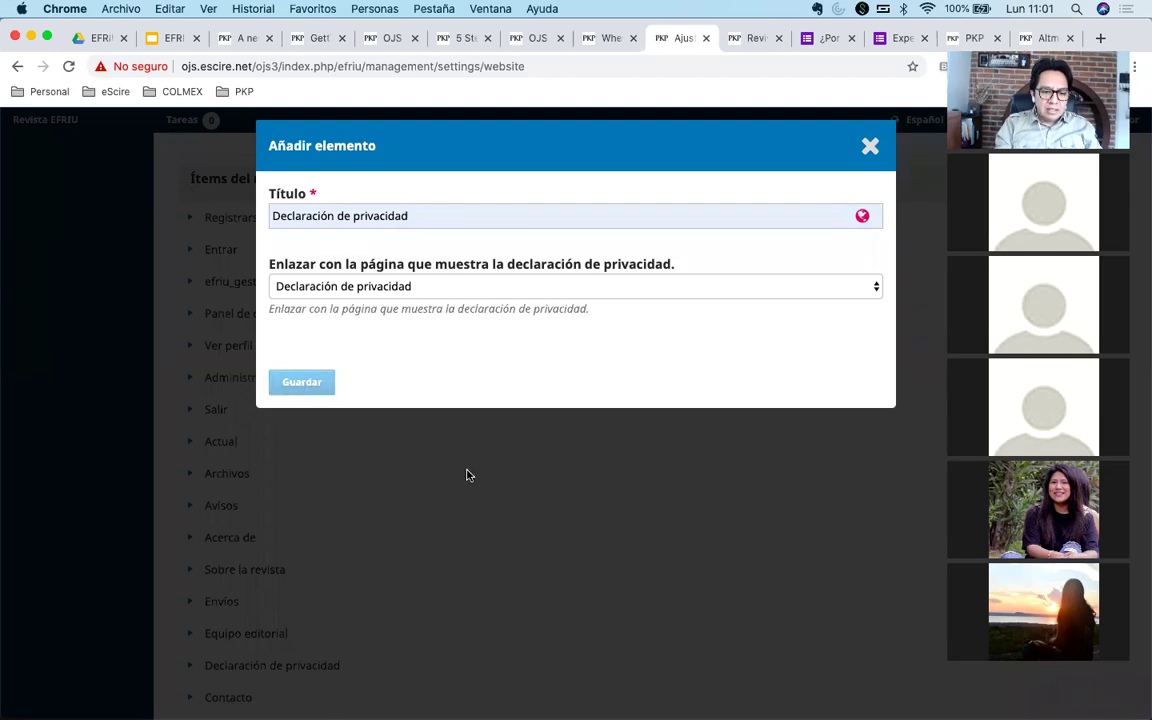
Delete the duplicate "Declaración de privacidad" item at the end of the navigation menu items list.
scroll(444, 514, "down", 3)
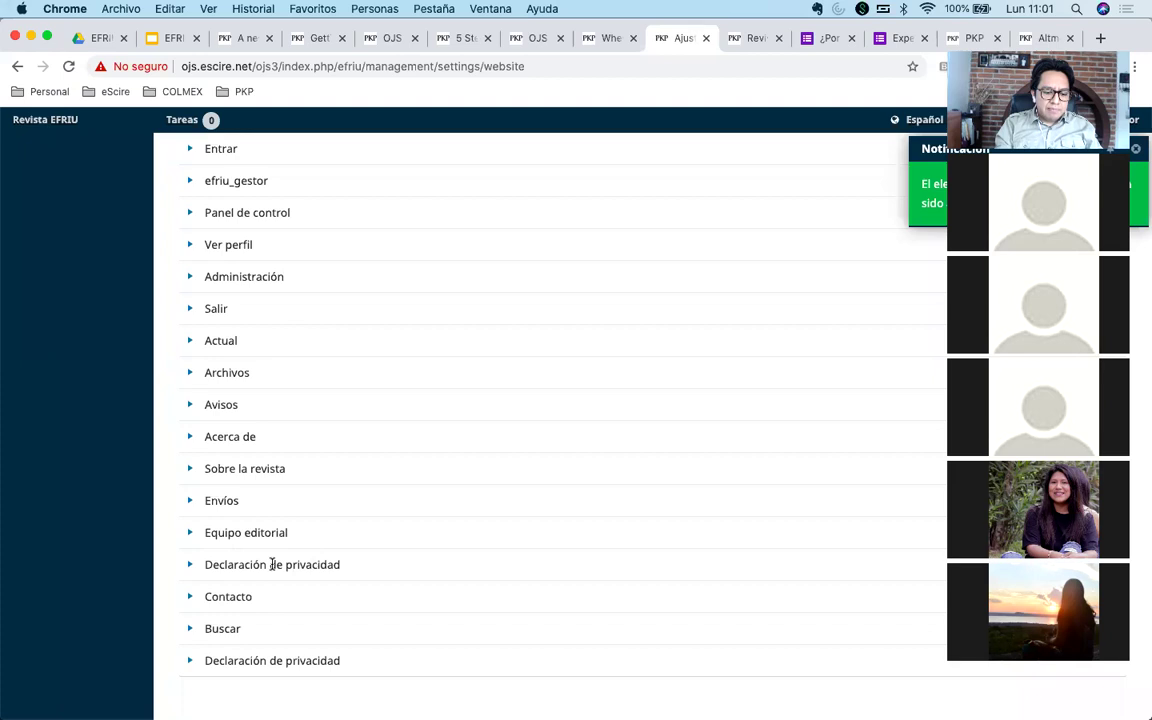
left_click(188, 659)
left_click(280, 688)
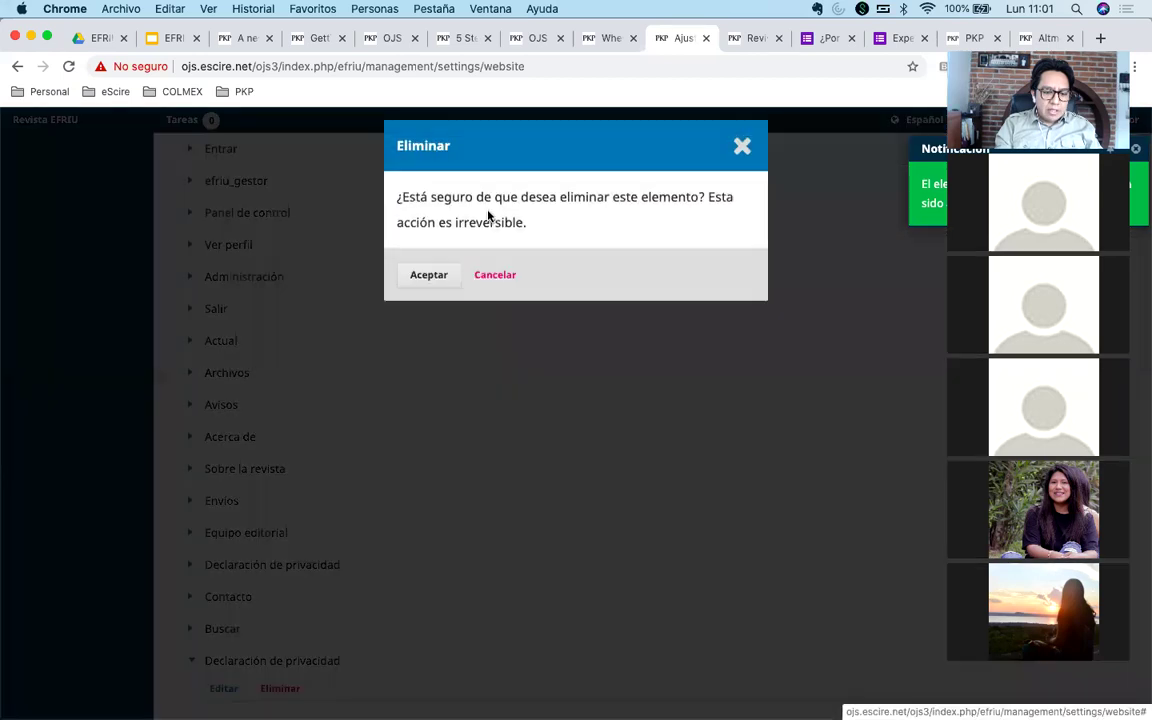
left_click(420, 279)
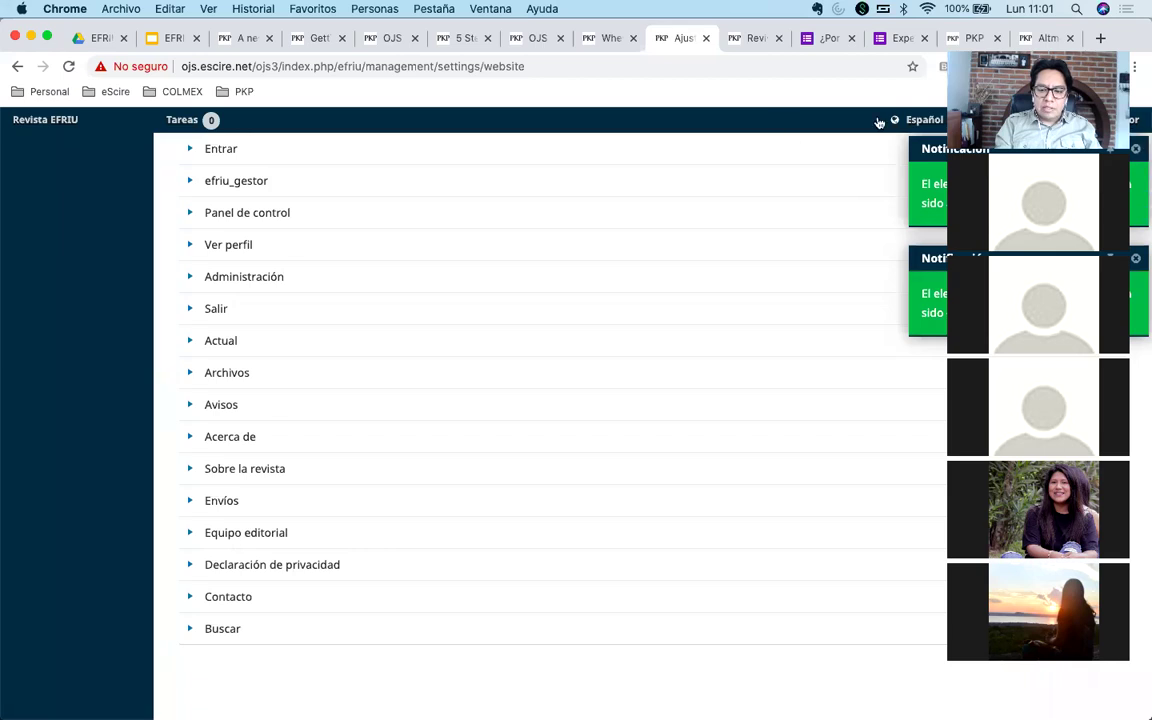
Reload the website settings and start a new navigation menu item titled "Política de acceso abierto", with the English title "Open Access Policy".
left_click(658, 64)
key("Return")
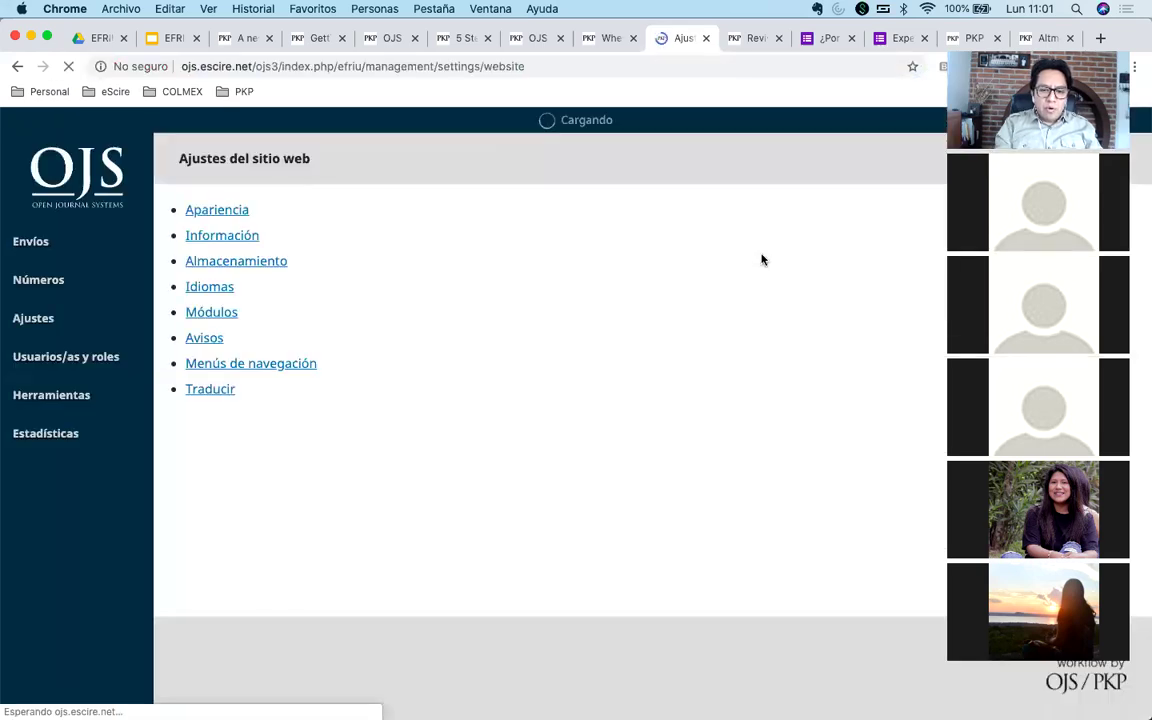
left_click(766, 205)
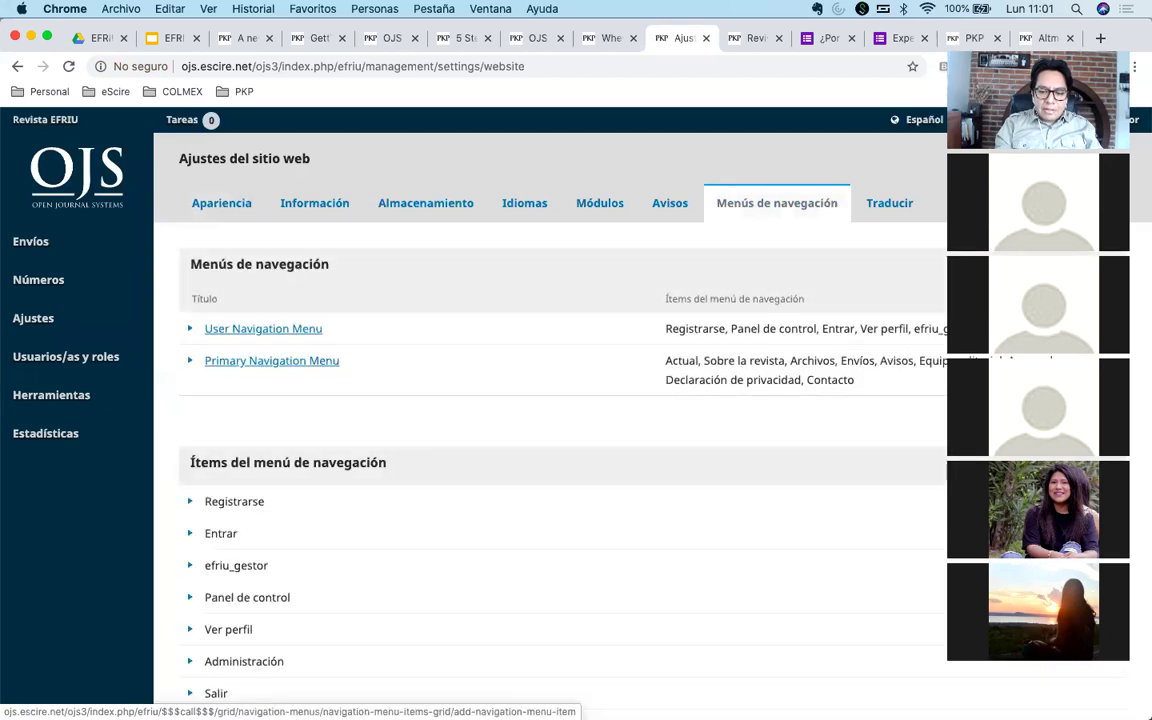
left_click(1080, 462)
left_click(370, 220)
type("Pp")
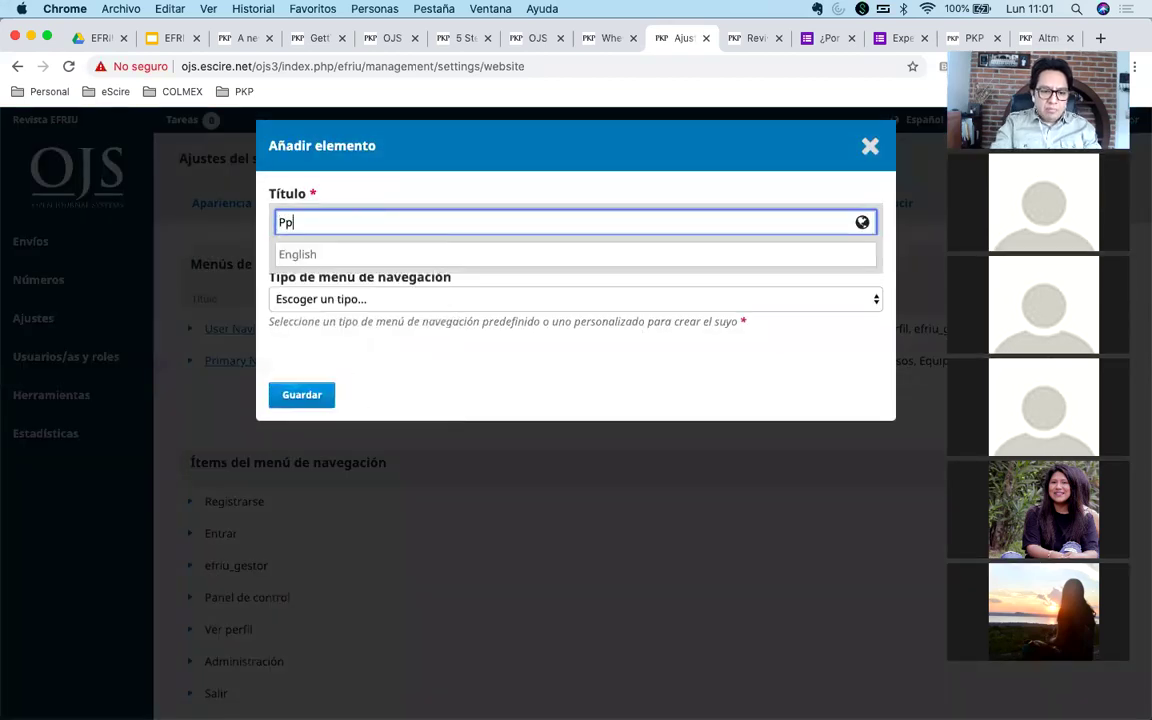
key("BackSpace")
type("olítica de acceso abierto")
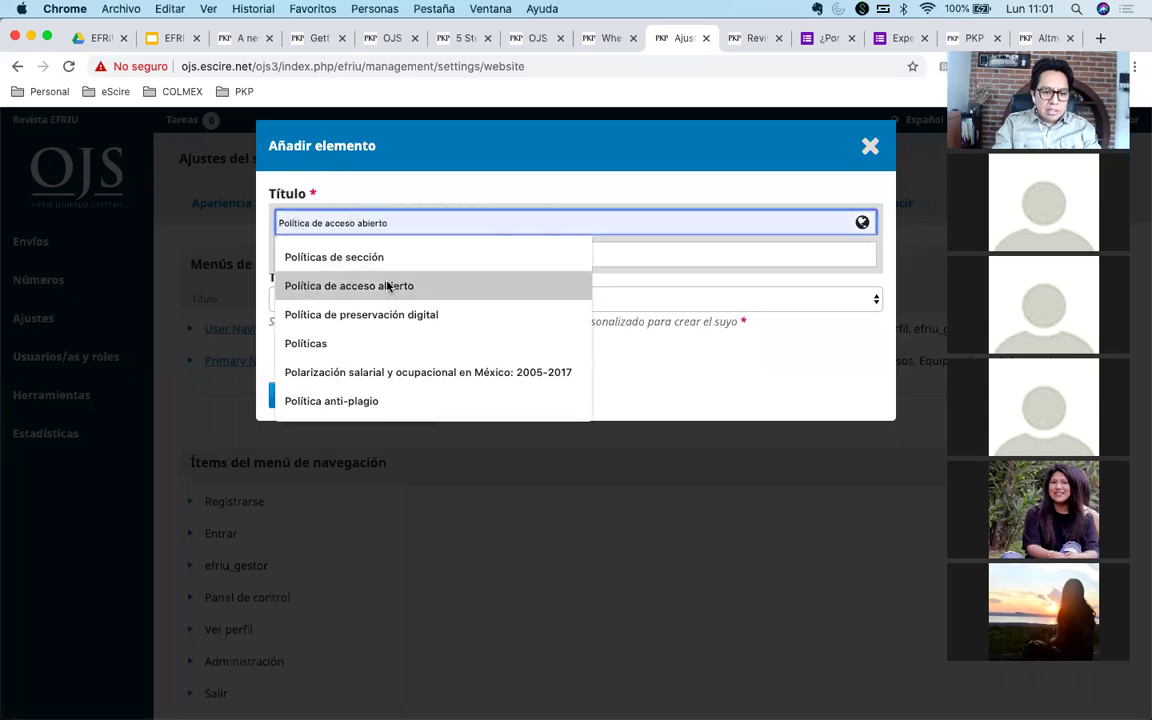
left_click(381, 285)
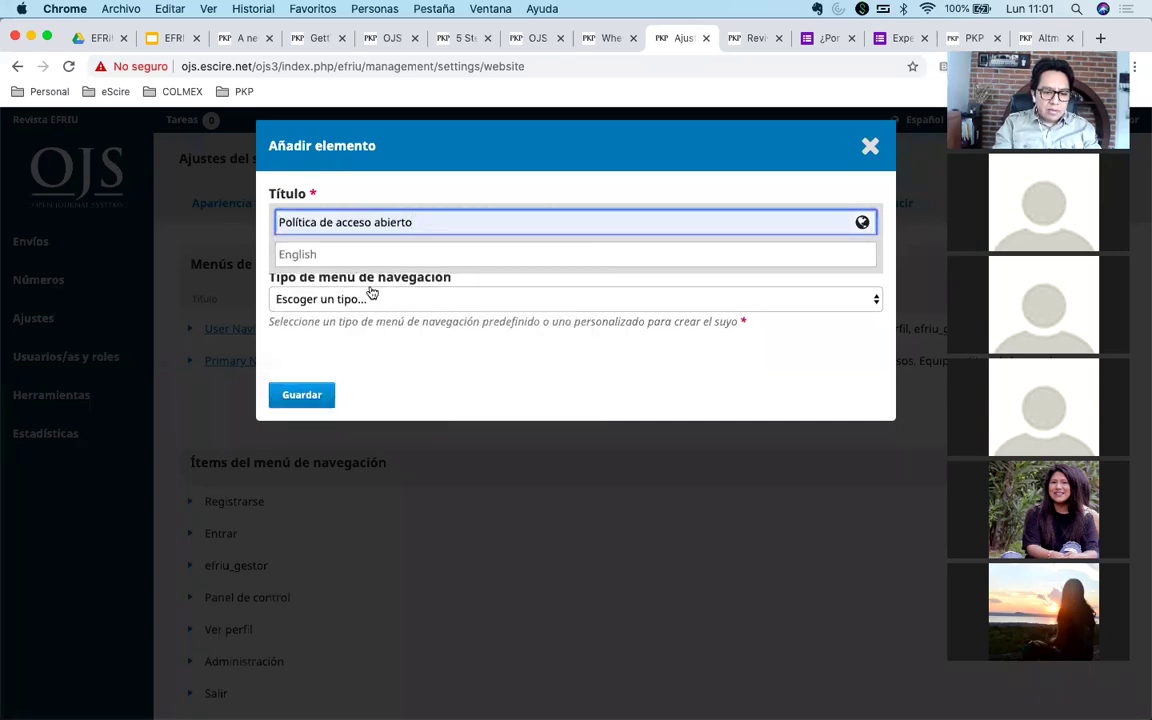
left_click(374, 258)
type("Open Access")
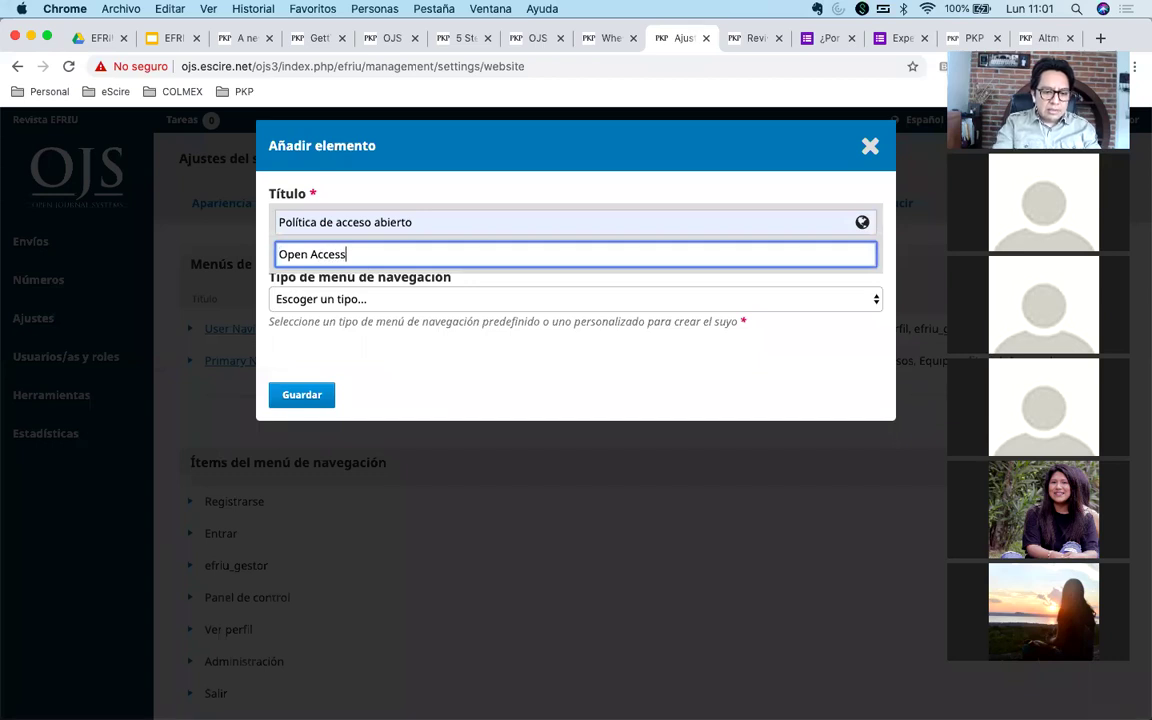
type(" Policy")
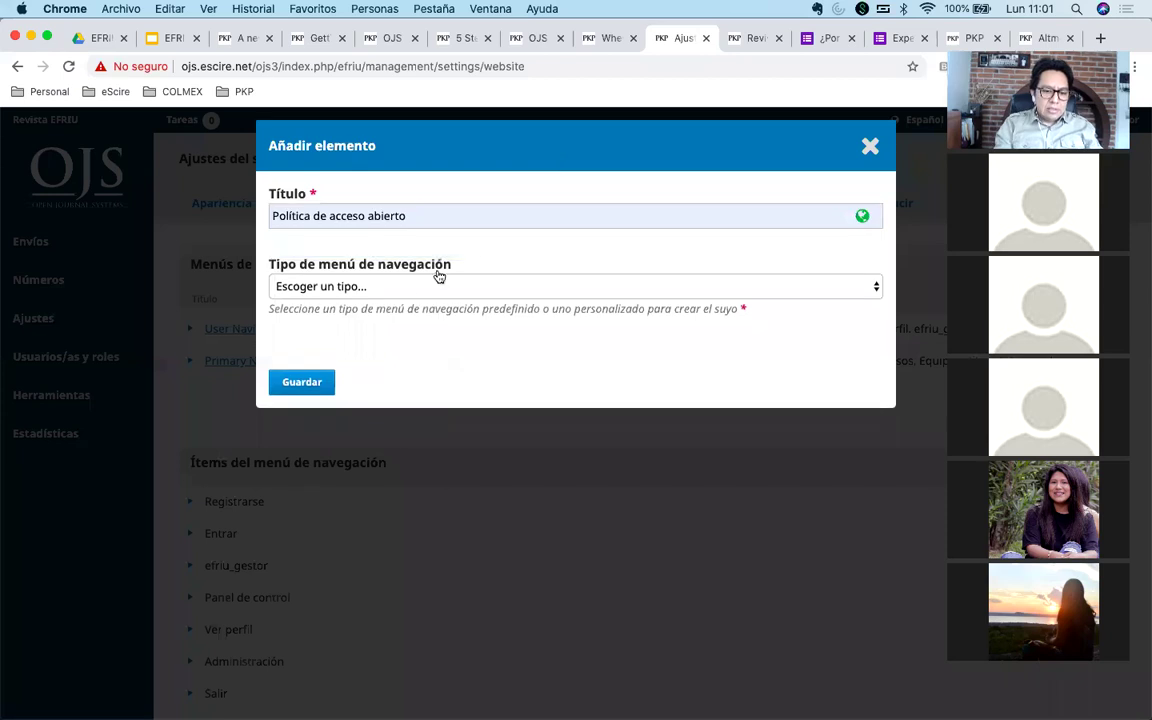
Set the new menu item's type to "Página personalizada" and its path to "accesoabierto".
left_click(402, 290)
left_click(404, 302)
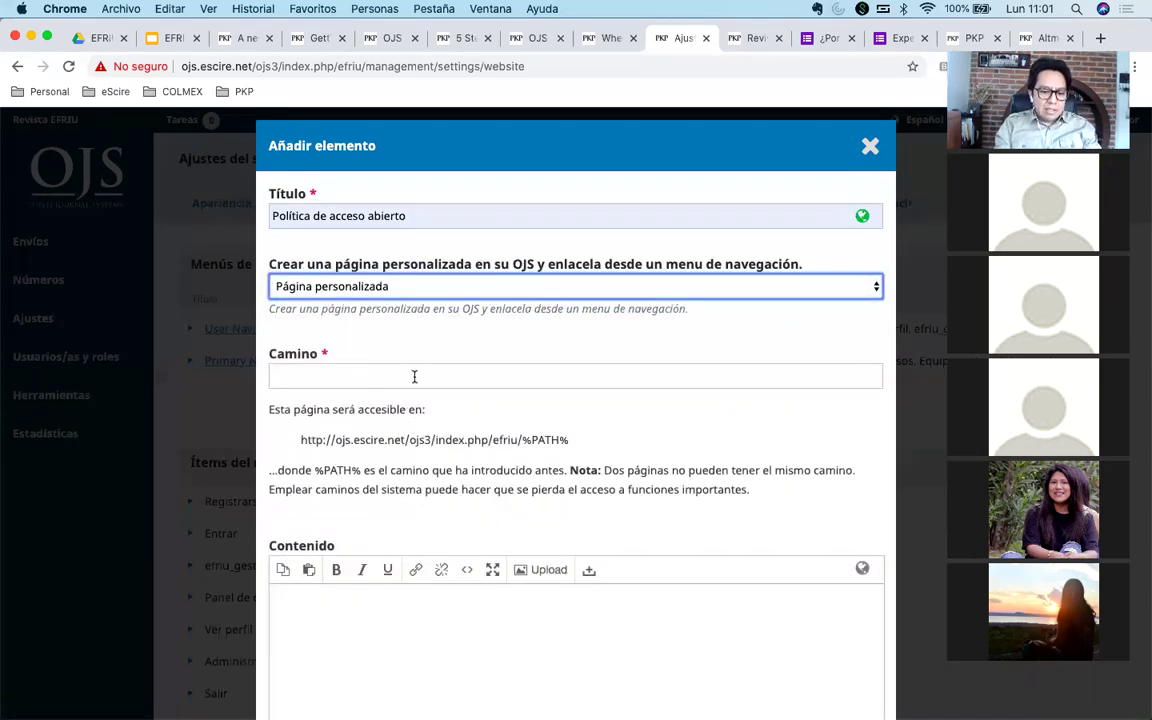
left_click(414, 376)
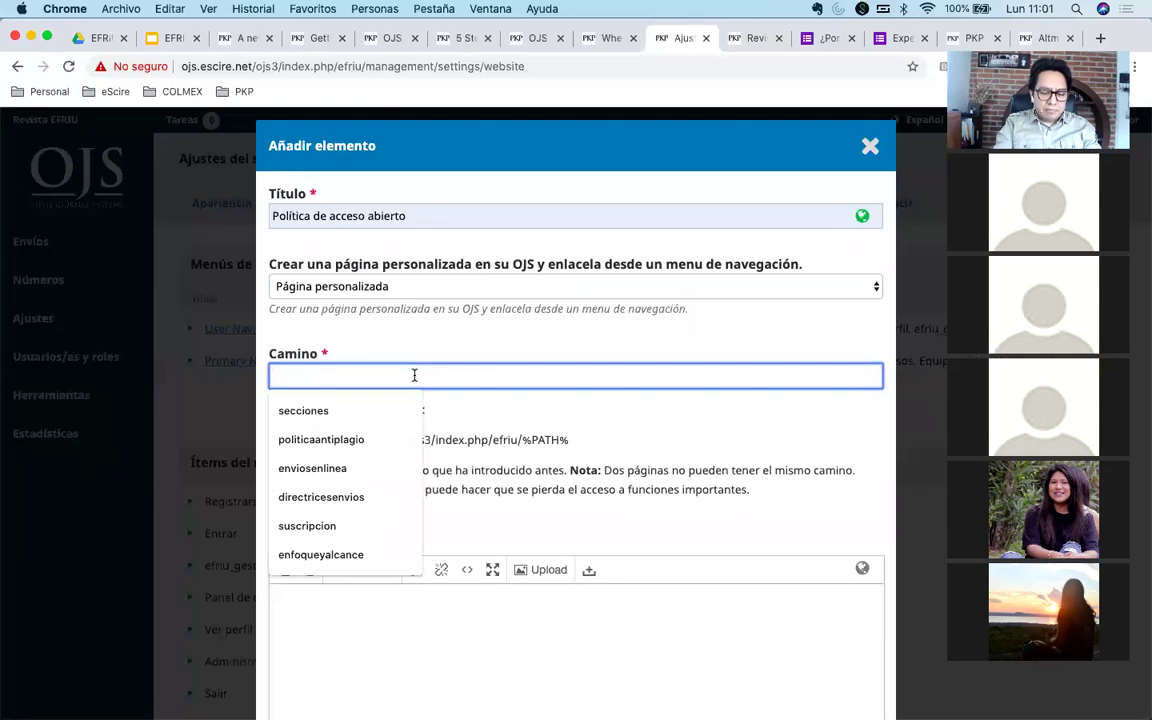
type("accesoabi")
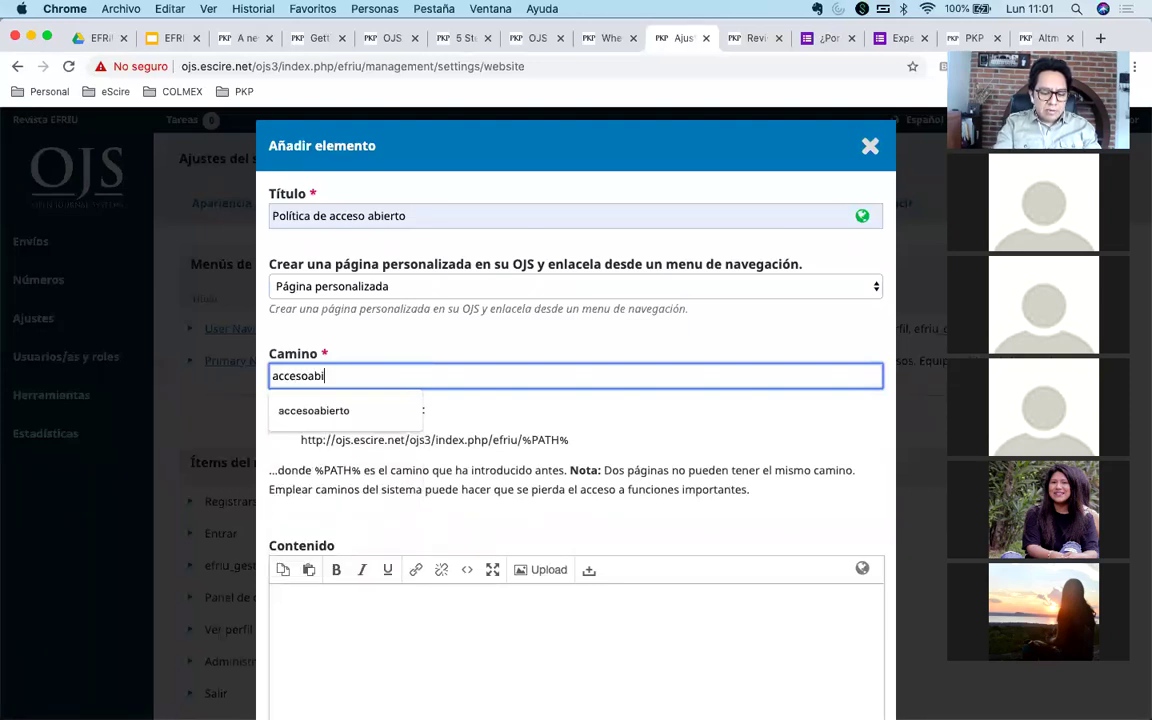
type("erto")
Enter "Esta es mi política de acceso abierto" as the custom page's content and save the menu item.
left_click(406, 627)
type("Esta es mi p")
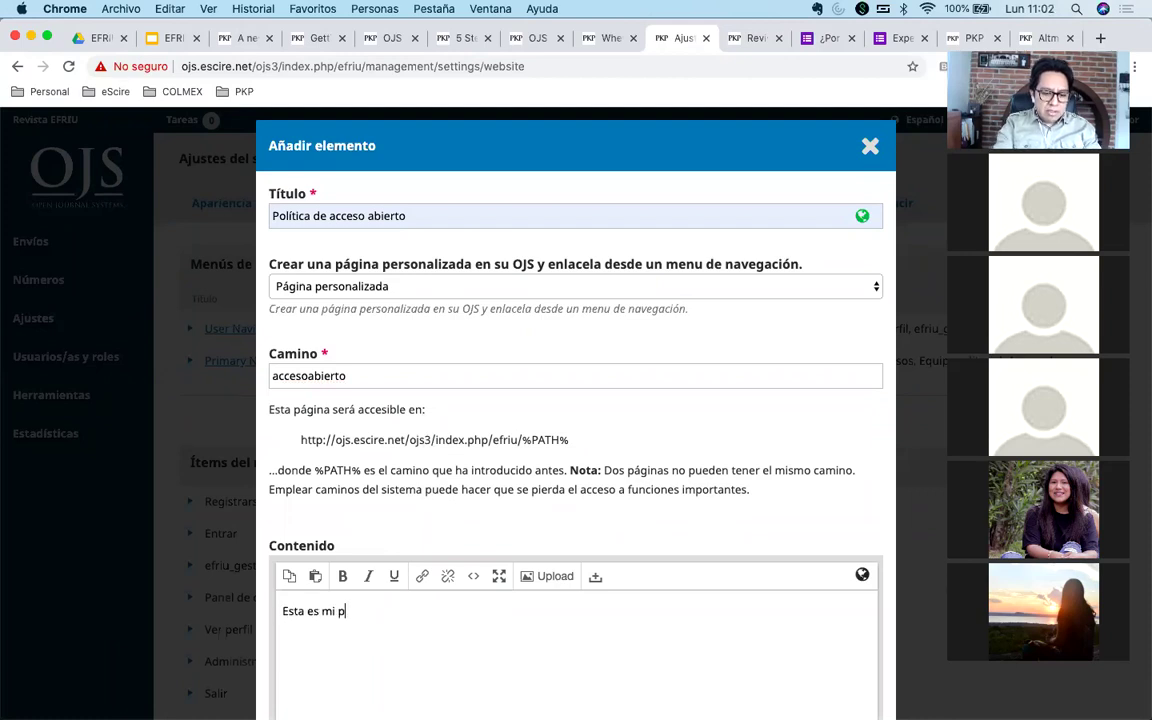
type("olítica de acceso ")
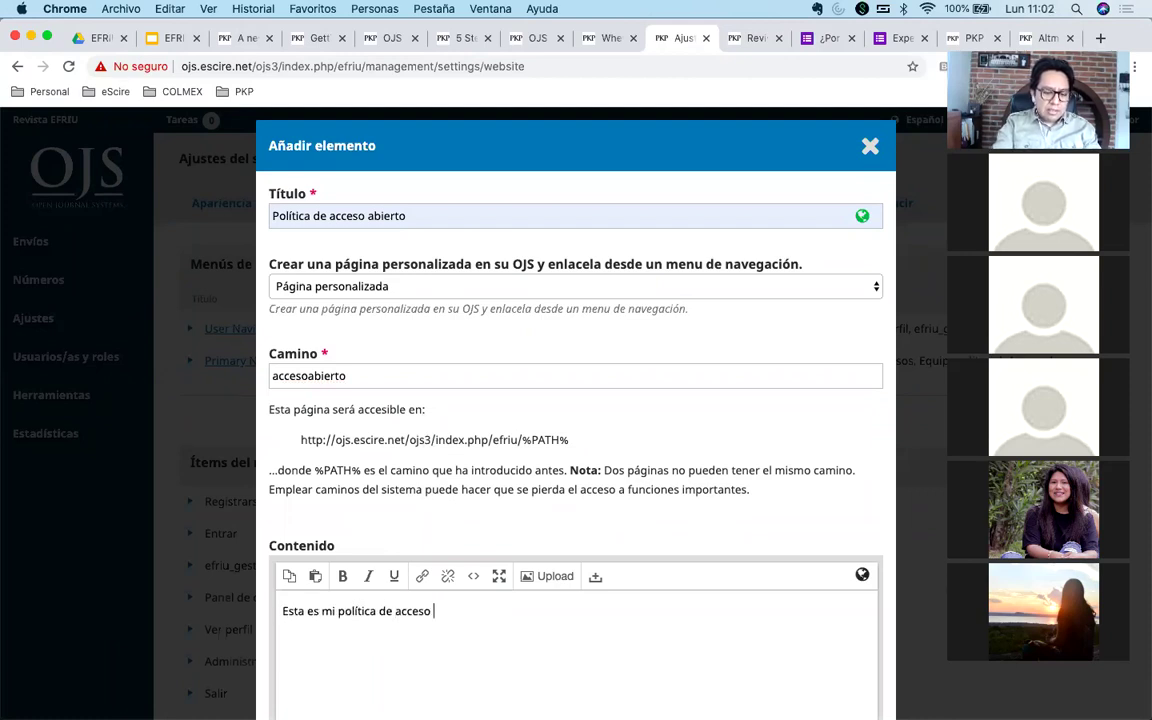
type("abierto")
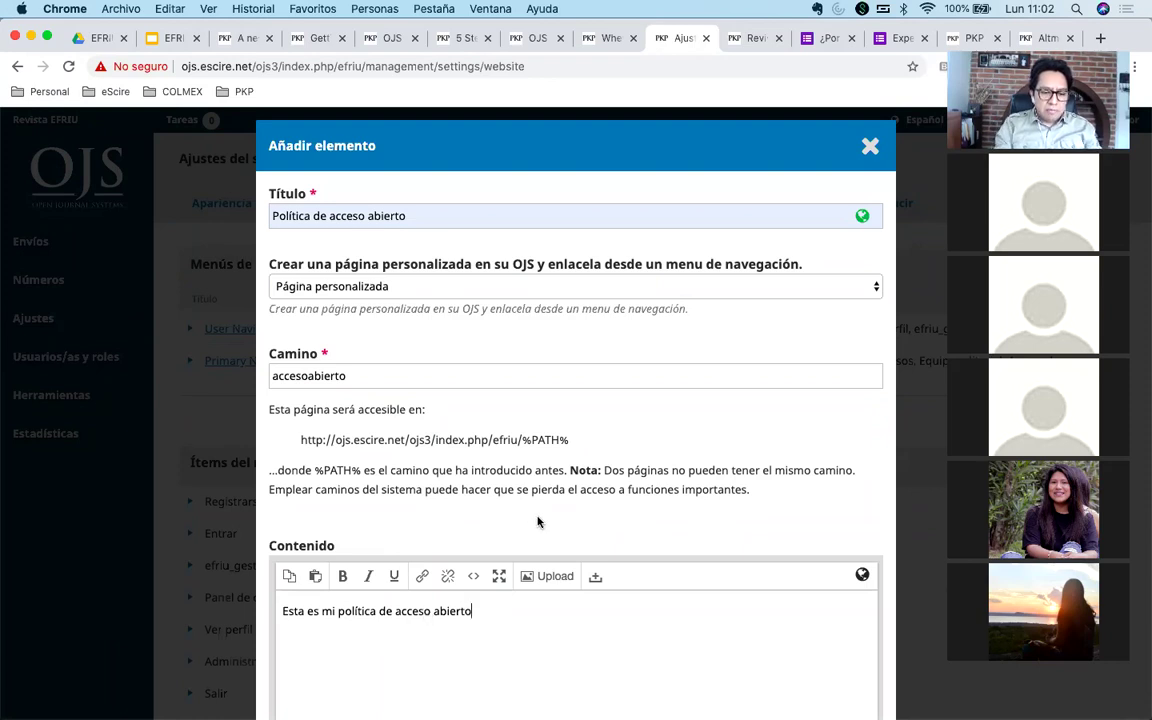
left_click(607, 509)
scroll(642, 511, "down", 3)
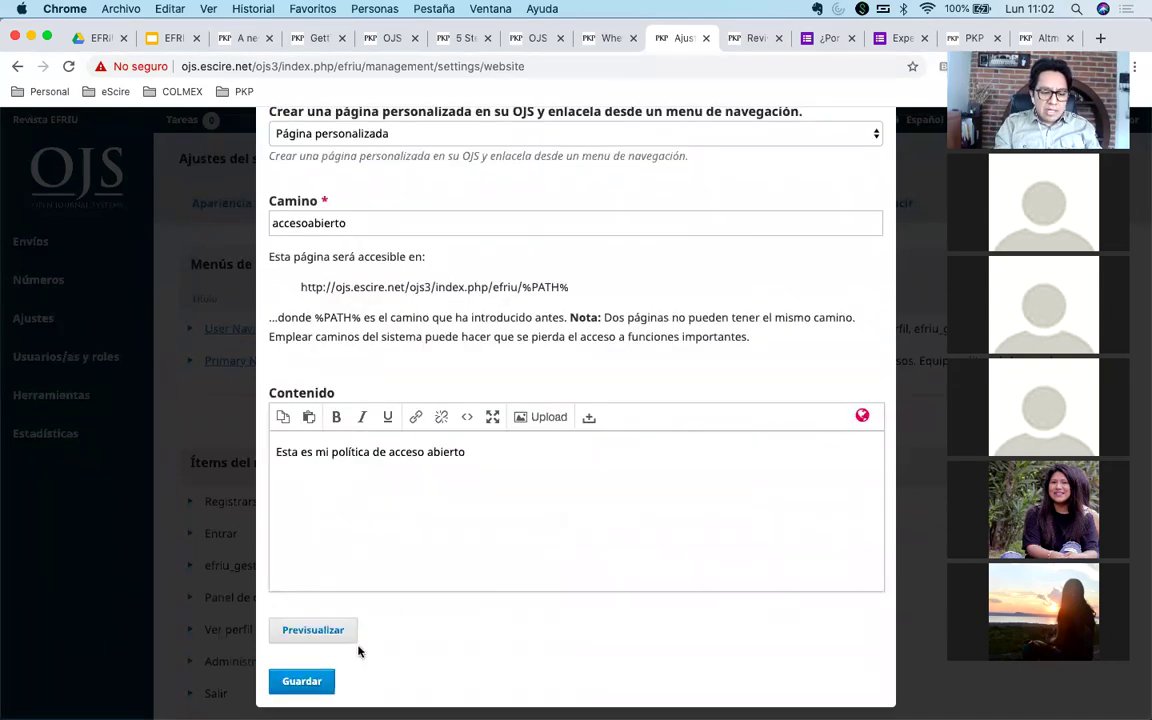
left_click(307, 680)
scroll(501, 640, "down", 10)
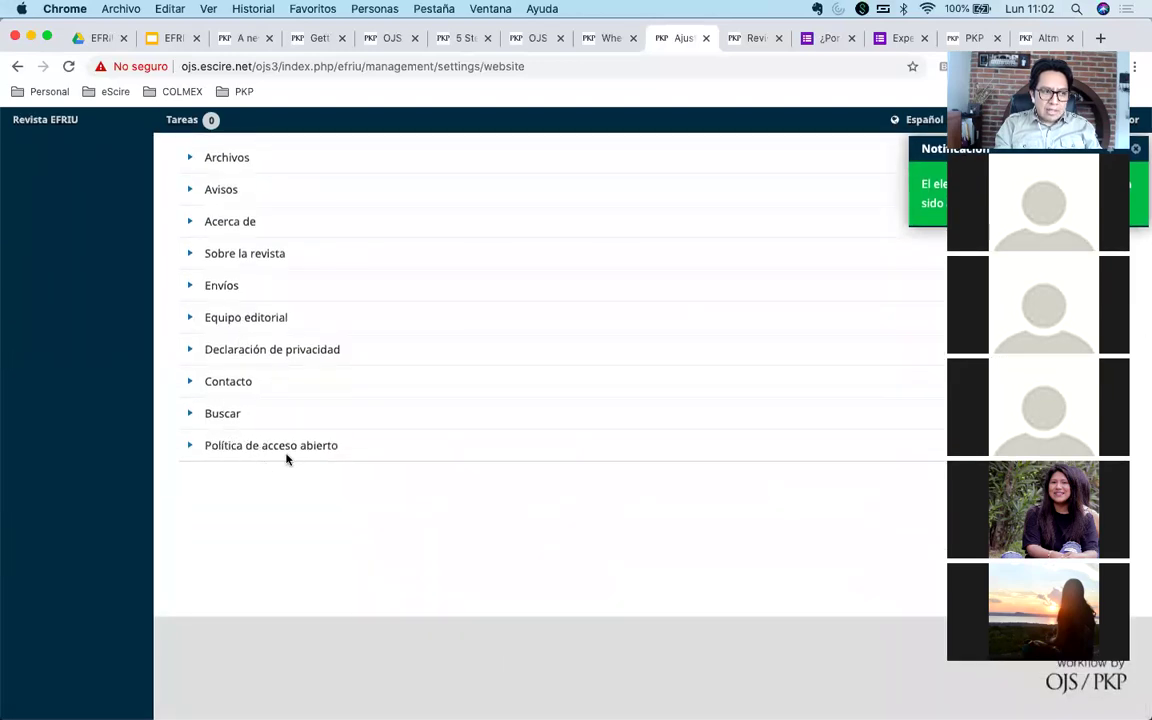
Assign "Política de acceso abierto" to the Primary Navigation Menu under "Acerca de", directly after "Sobre la revista", and save the menu.
scroll(300, 456, "up", 2)
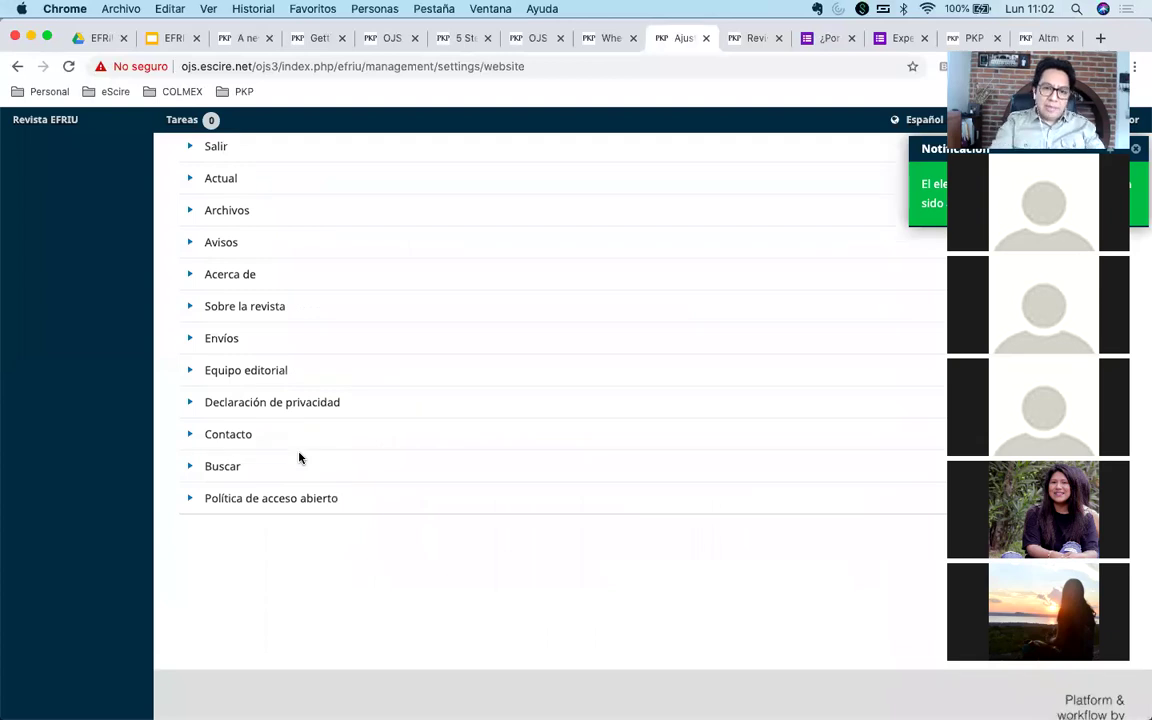
scroll(299, 457, "up", 10)
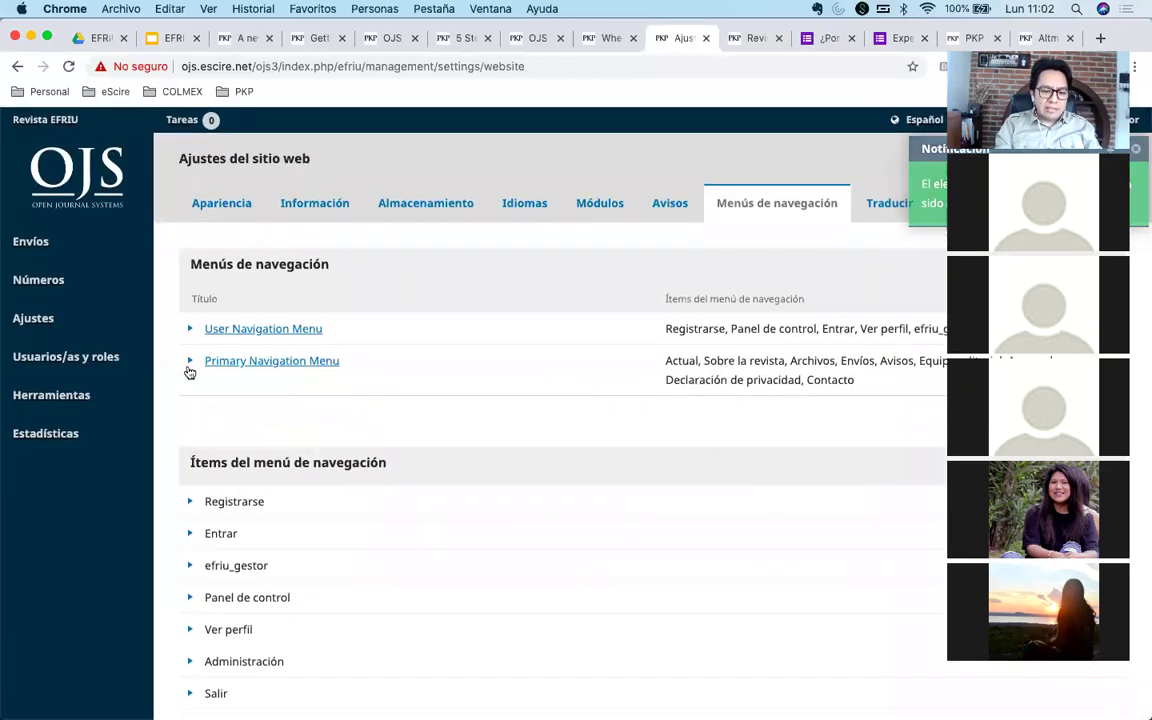
left_click(194, 366)
left_click(225, 410)
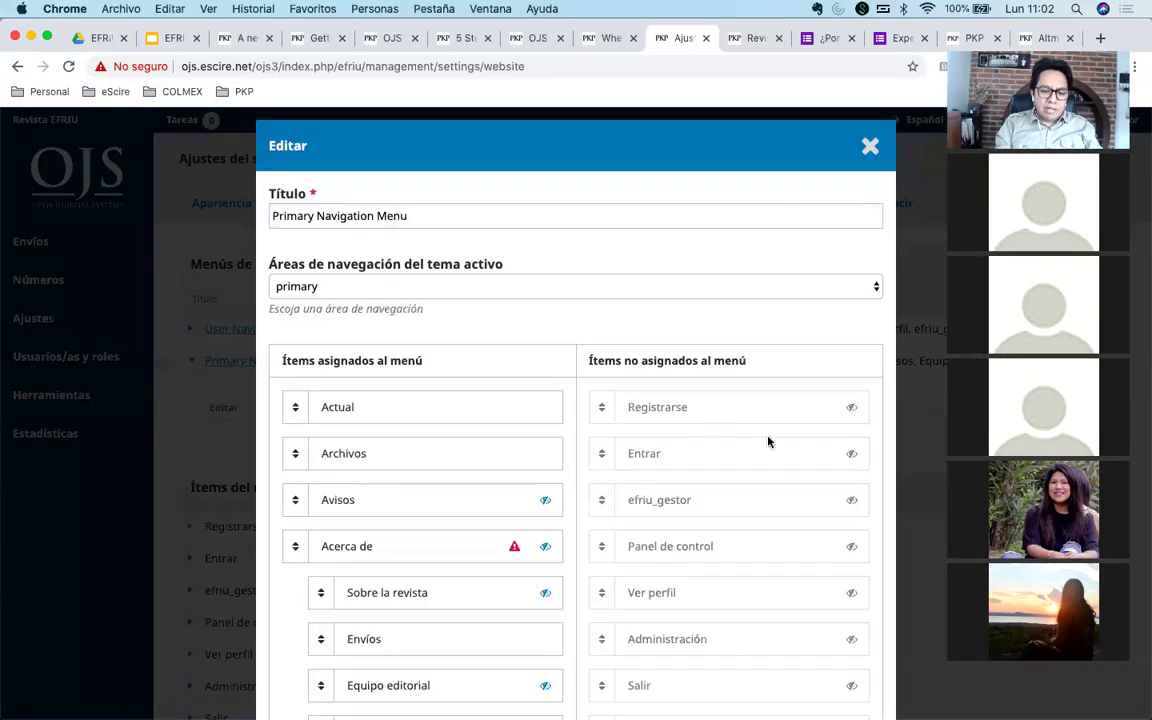
scroll(780, 452, "down", 2)
scroll(787, 459, "down", 4)
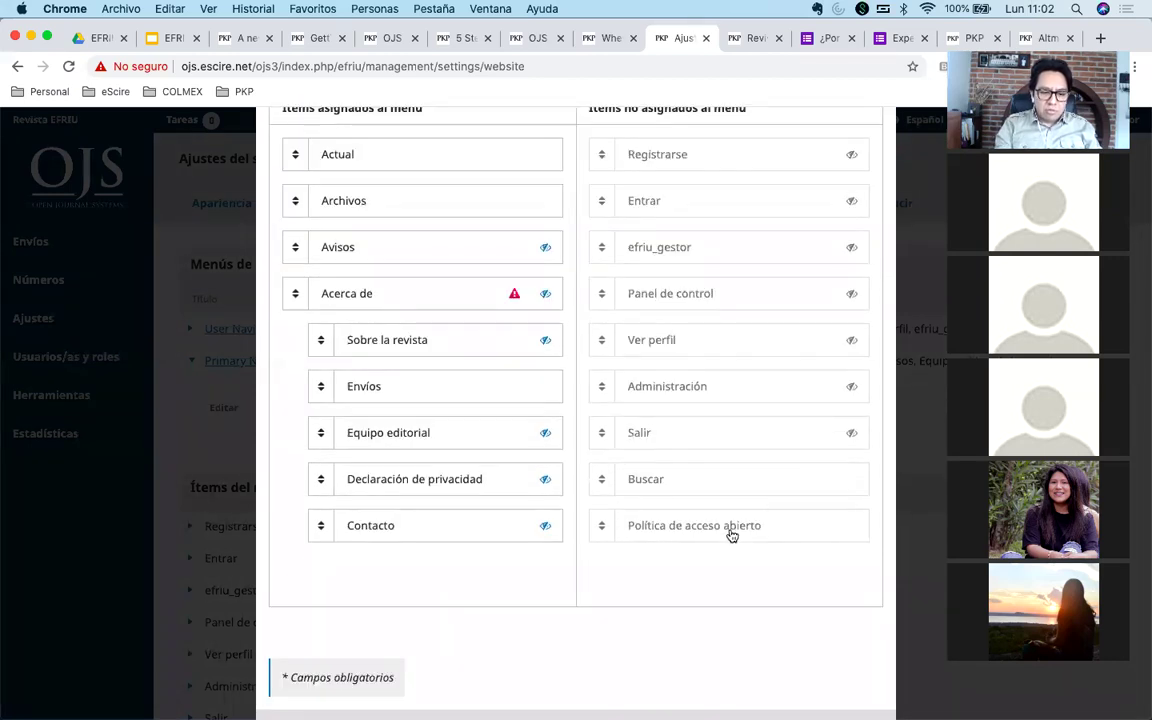
left_click_drag(730, 536, 472, 515)
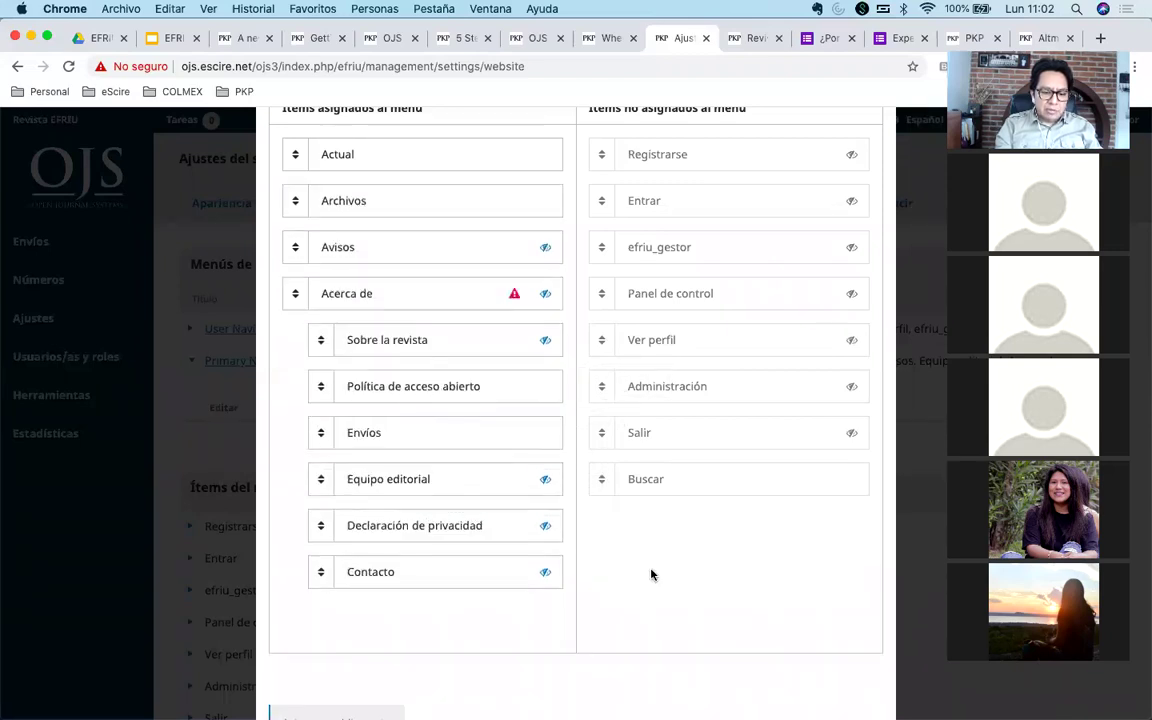
scroll(393, 612, "down", 2)
left_click(301, 680)
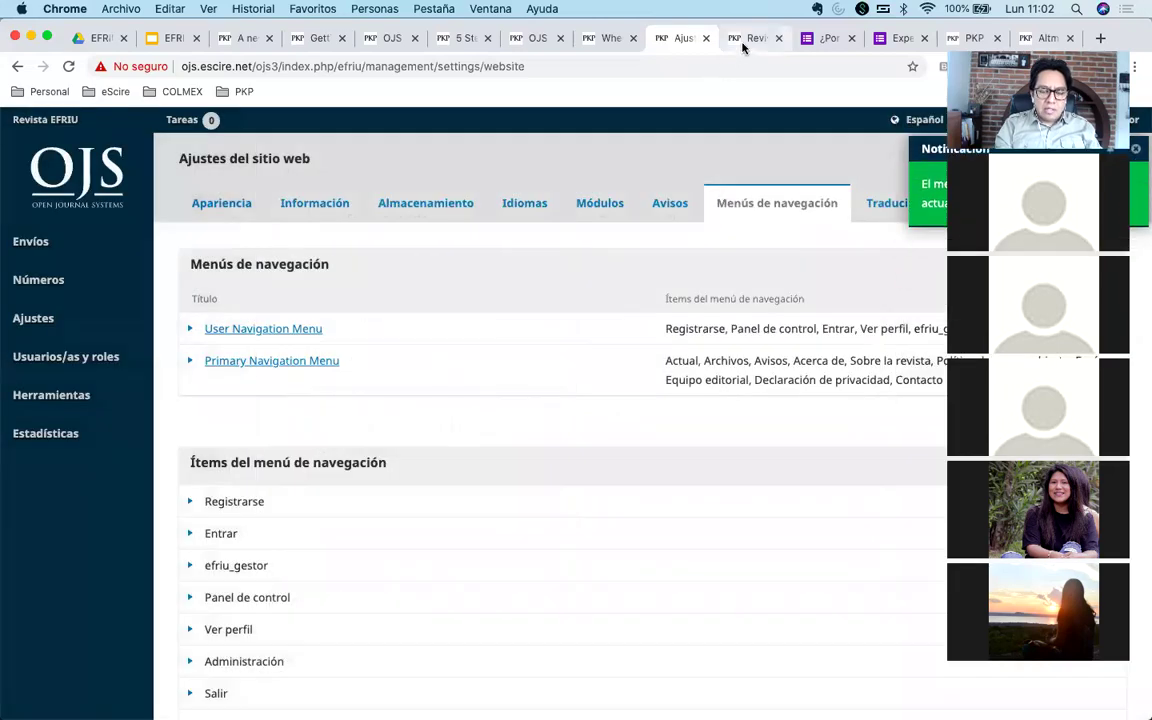
Reload the journal's public home page and view the "Política de acceso abierto" page from its "Acerca de" navigation.
left_click(748, 40)
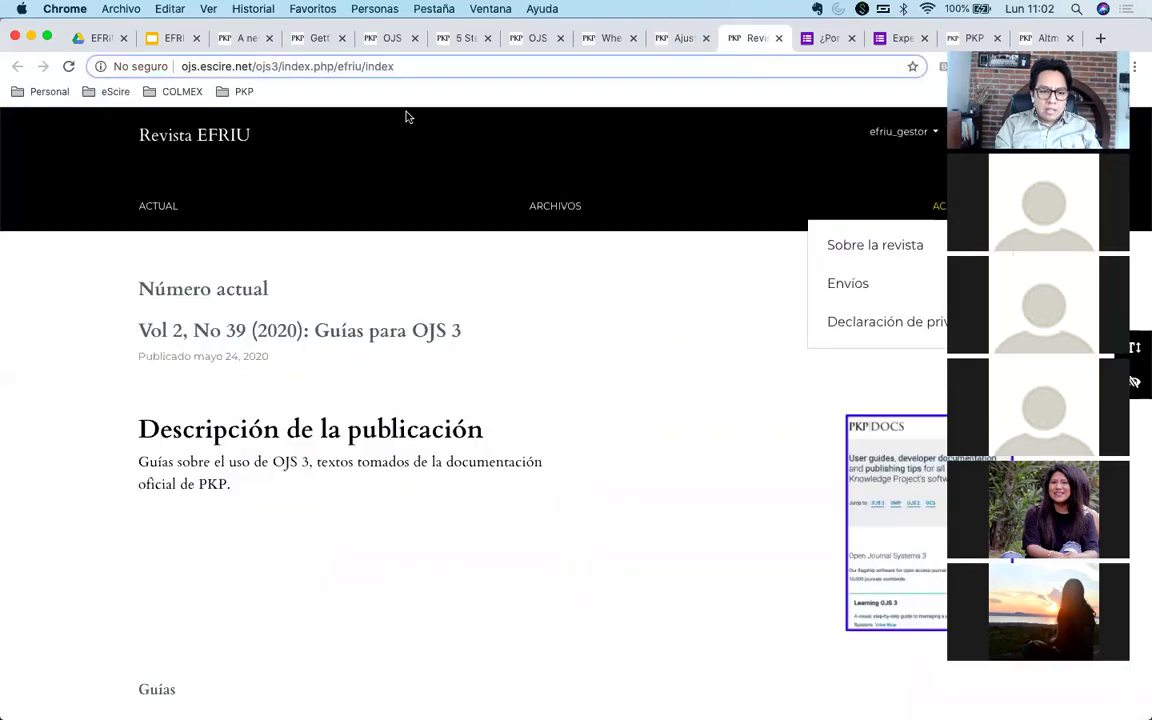
left_click(68, 66)
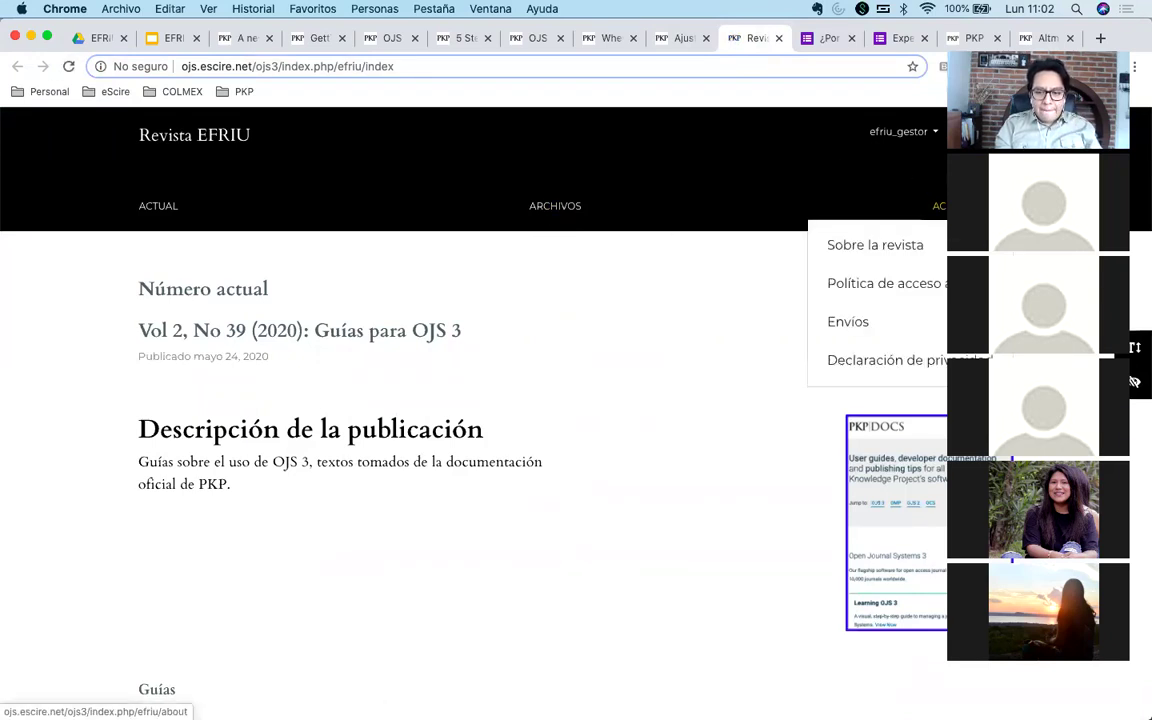
left_click(897, 287)
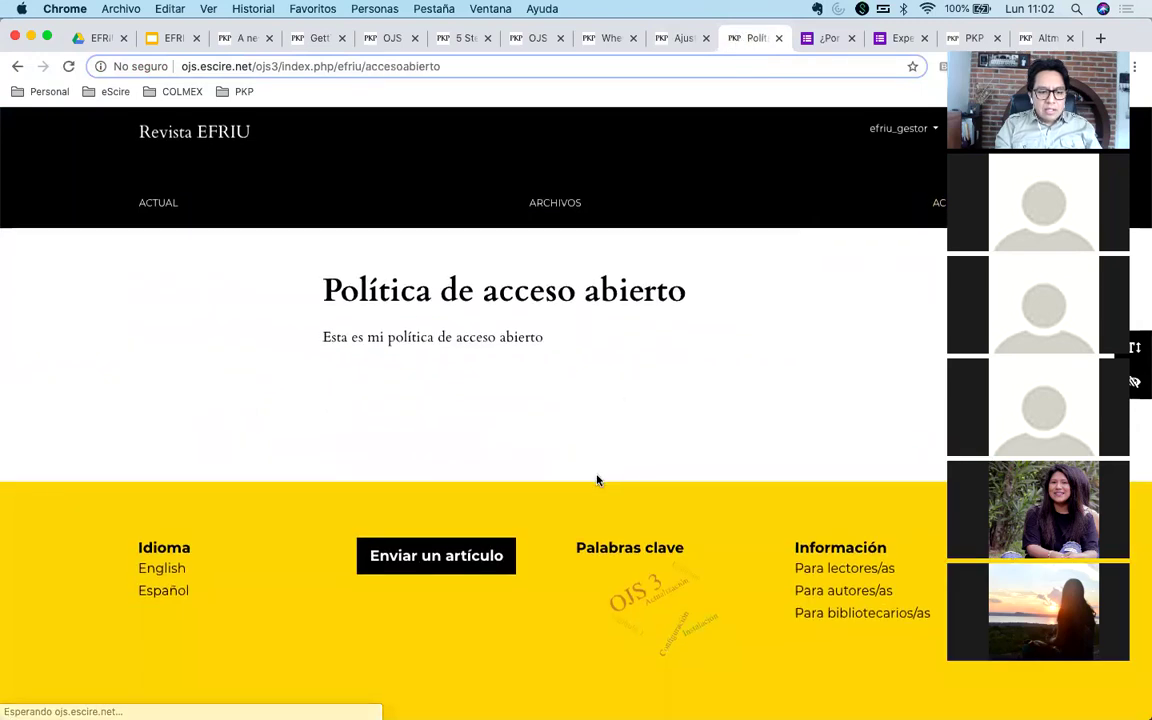
scroll(597, 480, "down", 1)
scroll(597, 480, "up", 1)
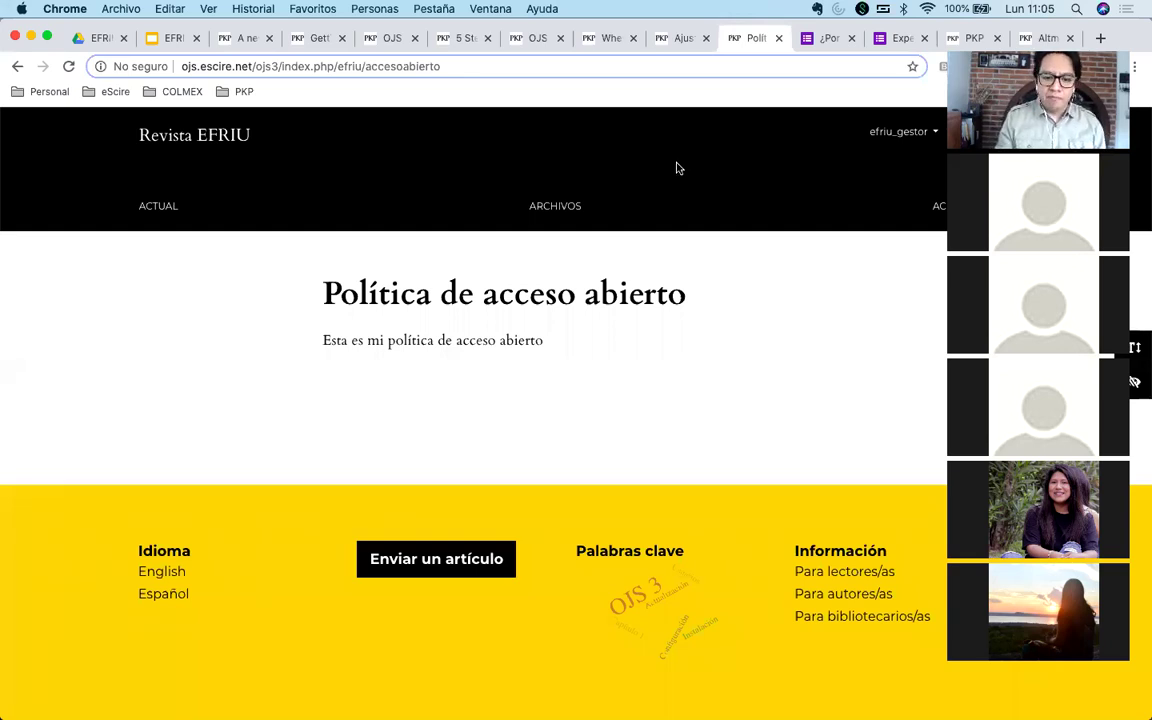
Switch to the EFRIU presentation in Google Slides and present it from slide 4, "¿Por qué actualizar a OJS 3?".
left_click(169, 38)
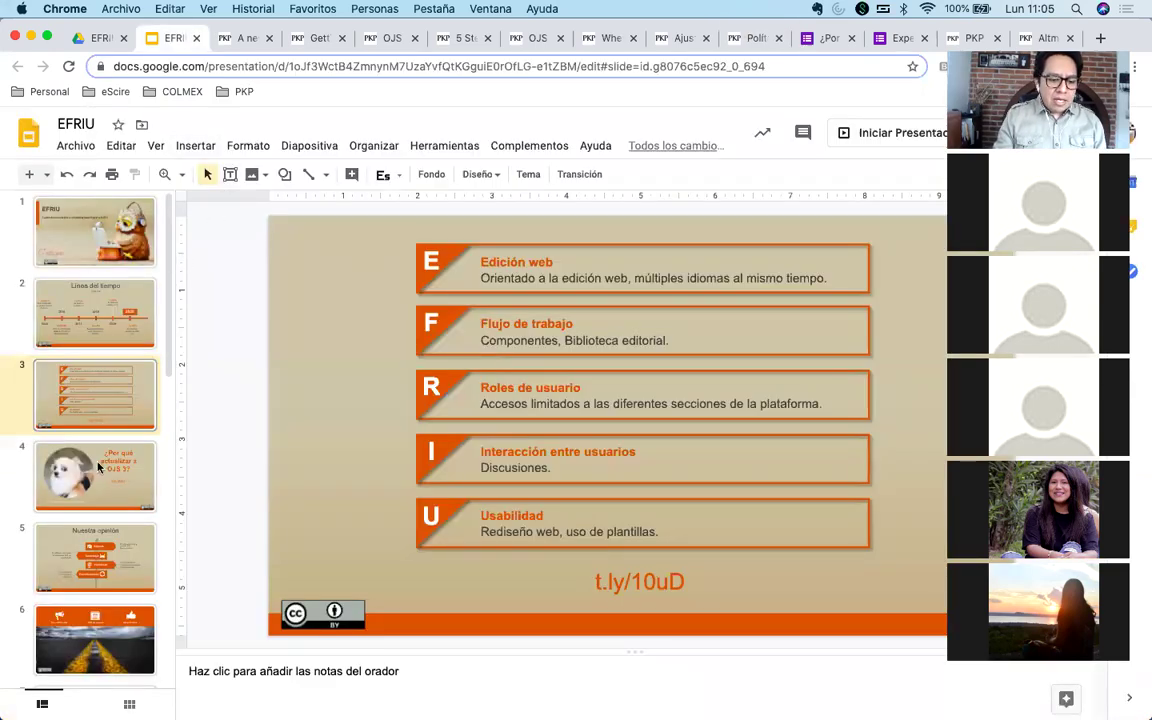
left_click(98, 467)
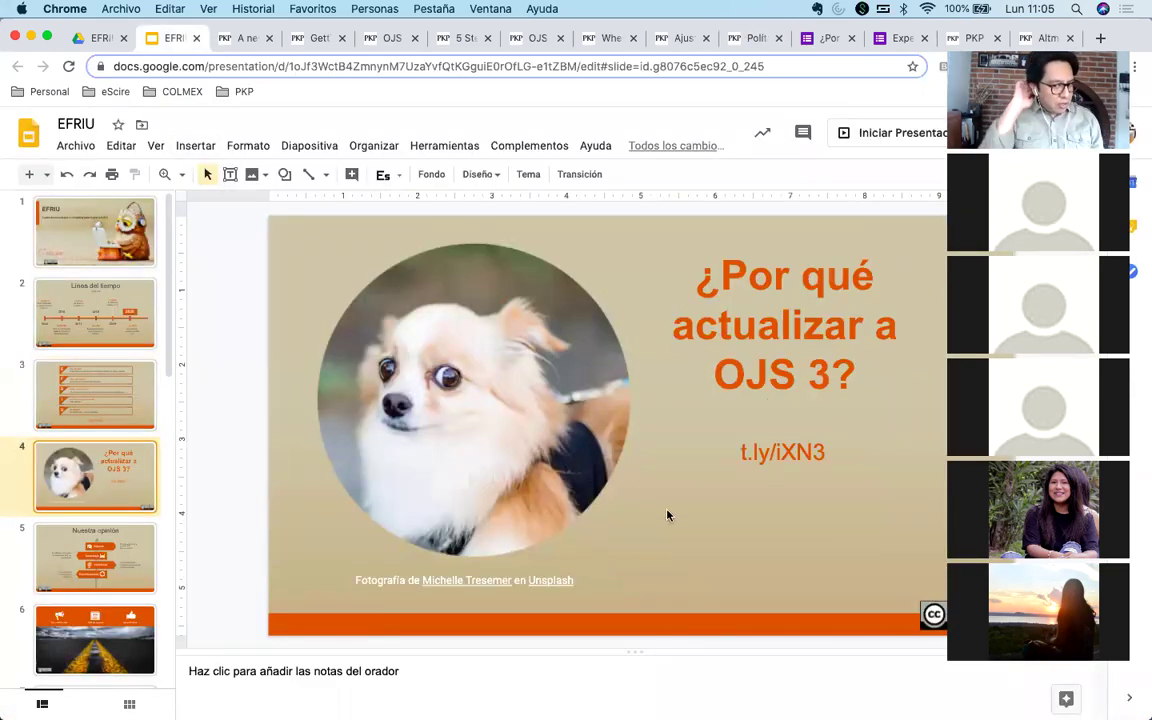
left_click(895, 132)
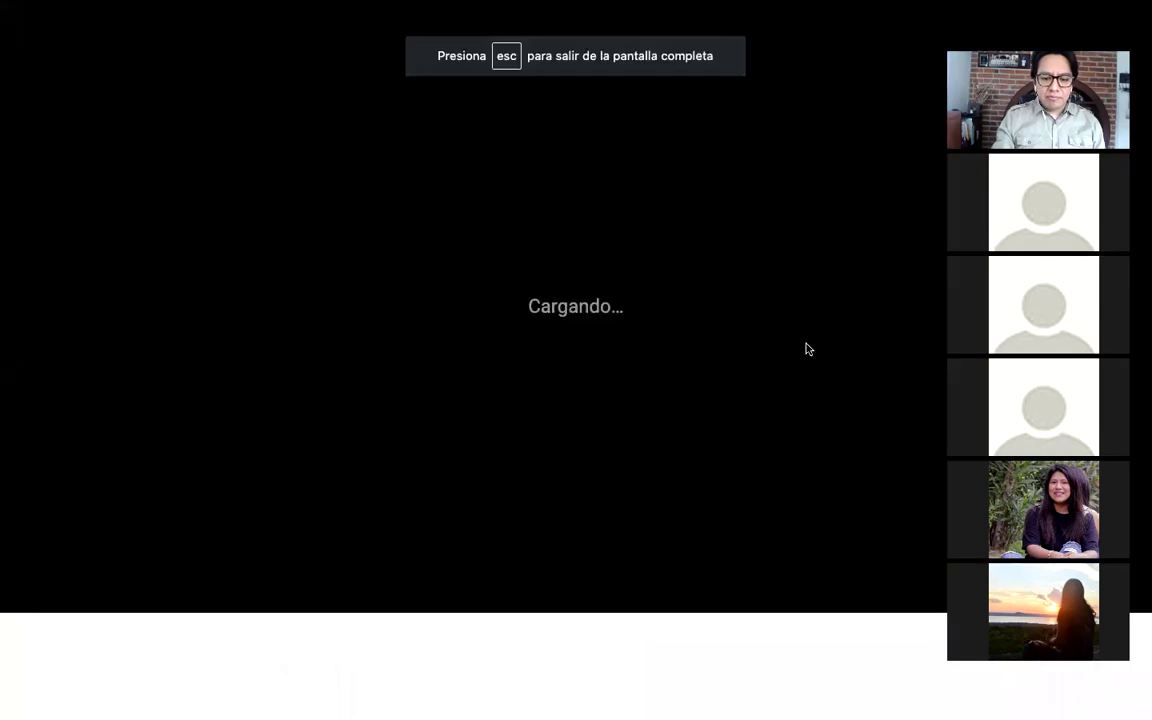